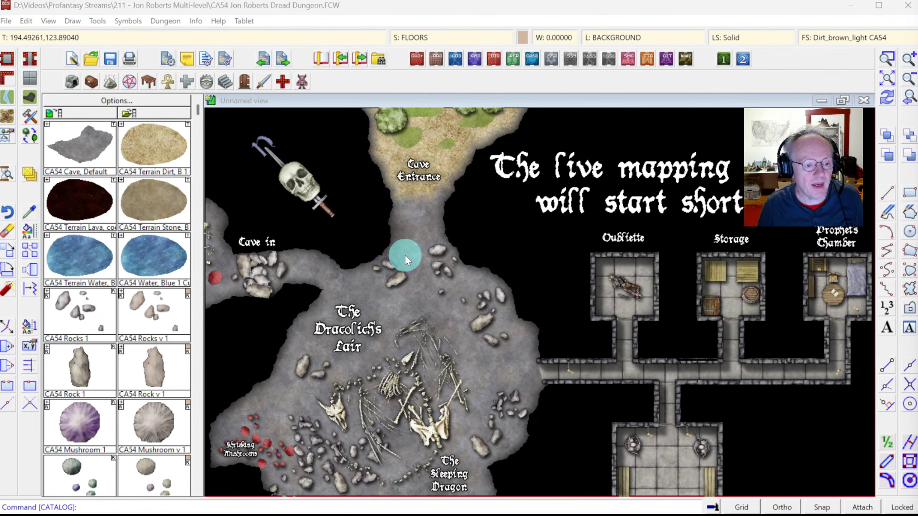
# Start a new Dungeons map with self-chosen settings in the Annual Jon Roberts style.
pyautogui.click(72, 62)
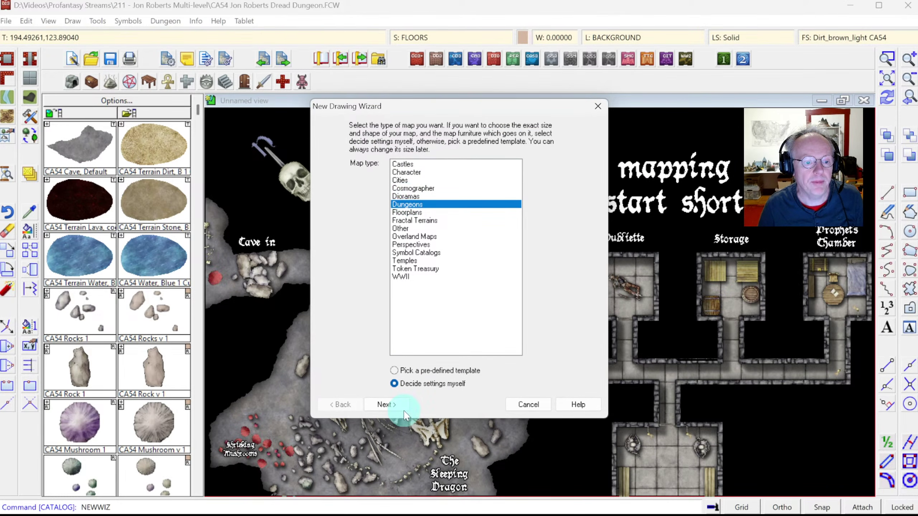
pyautogui.click(387, 404)
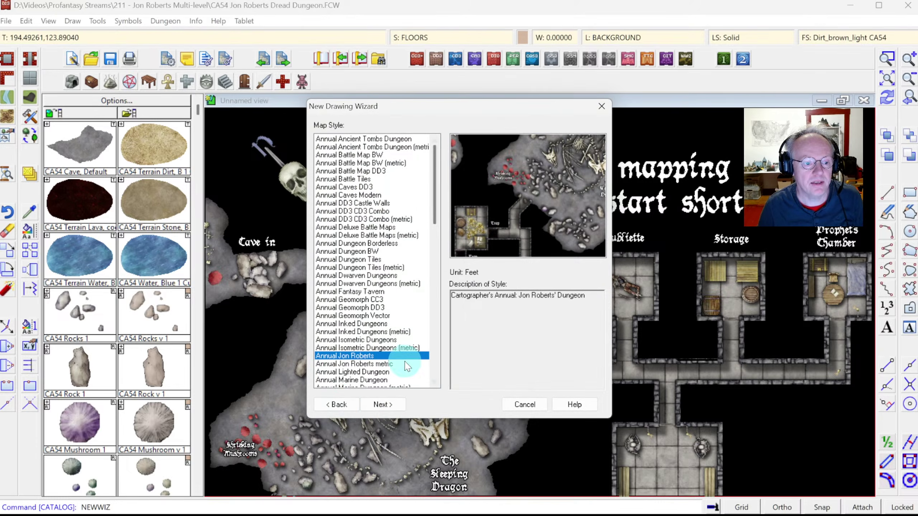
pyautogui.click(344, 363)
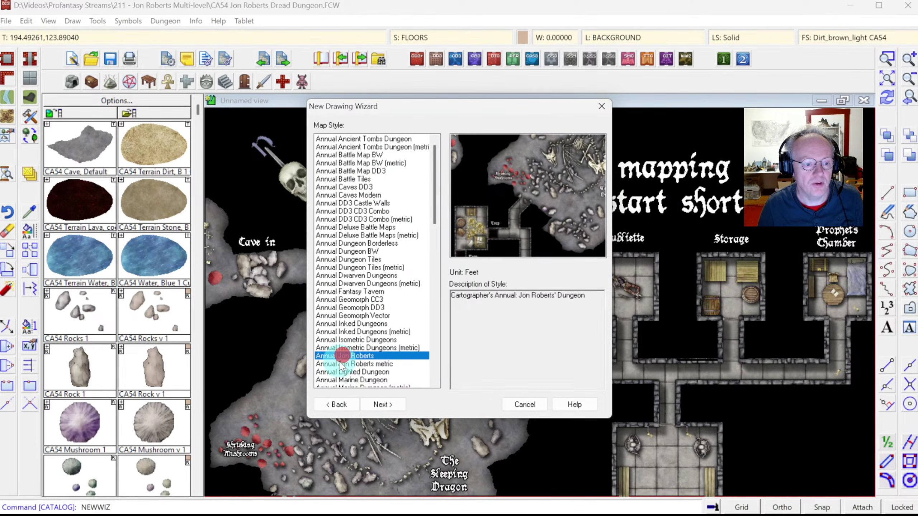
pyautogui.moveTo(434, 159); pyautogui.dragTo(434, 186)
pyautogui.click(364, 275)
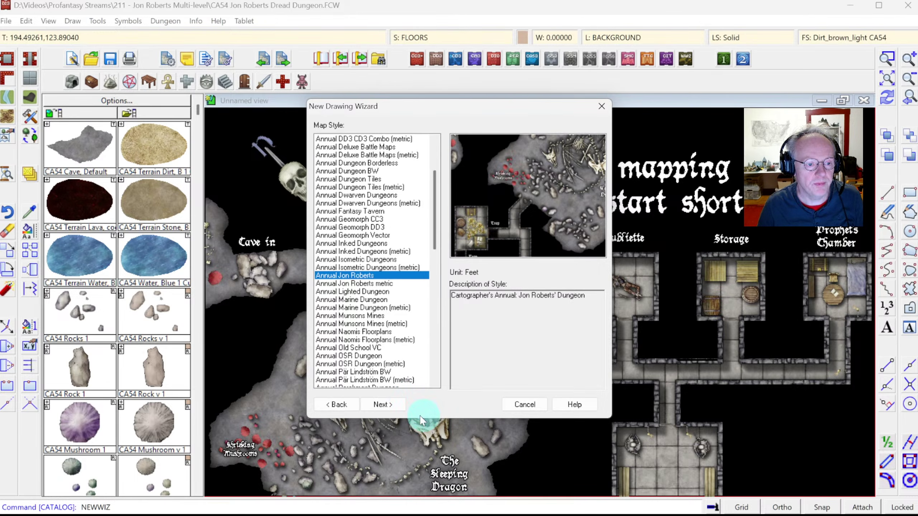
pyautogui.click(386, 405)
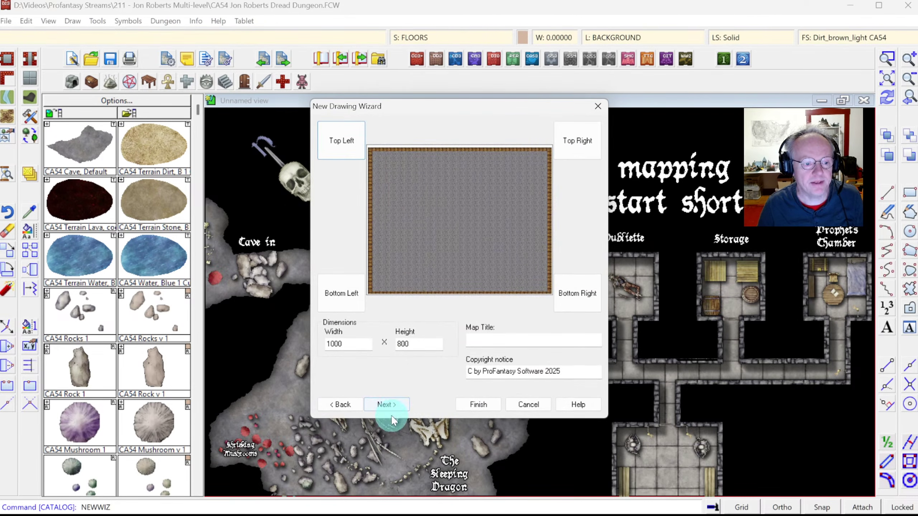
# Set the new map's dimensions to 160 wide by 120 high.
pyautogui.doubleClick(353, 344)
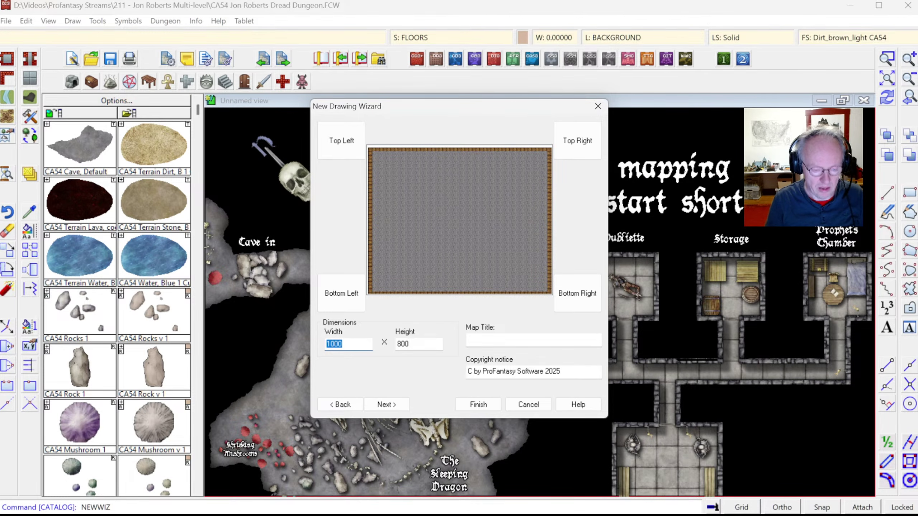
pyautogui.write('1')
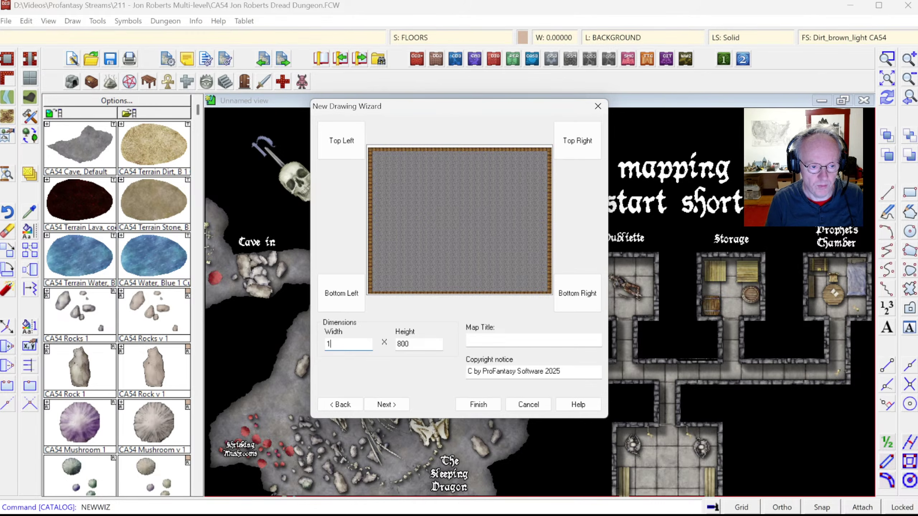
pyautogui.write('60')
pyautogui.press('Tab')
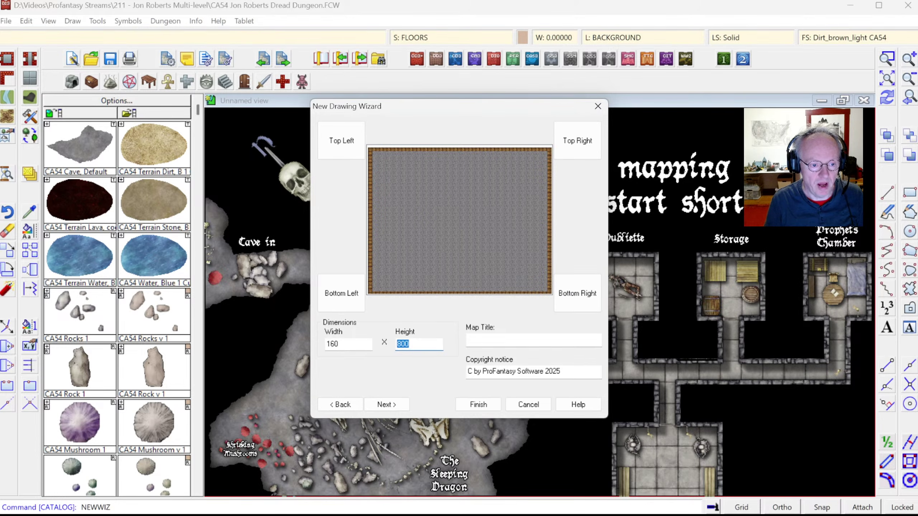
pyautogui.write('120')
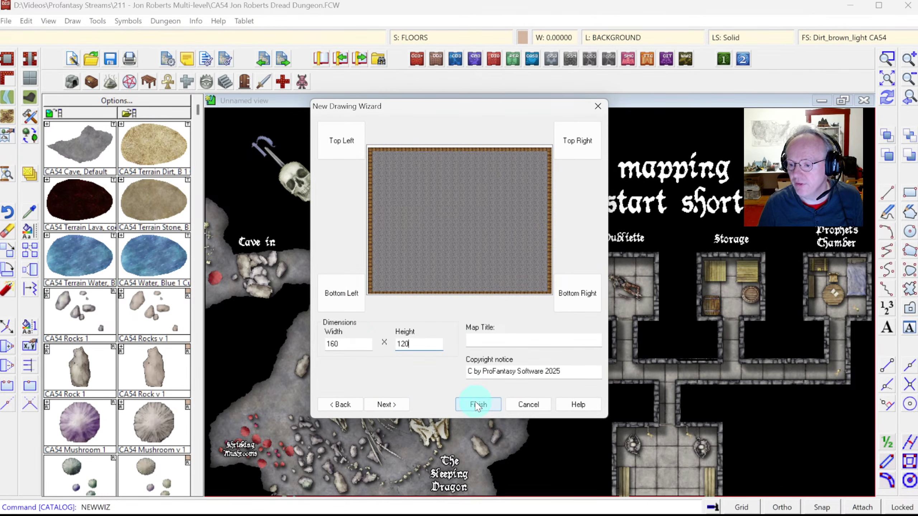
pyautogui.click(385, 403)
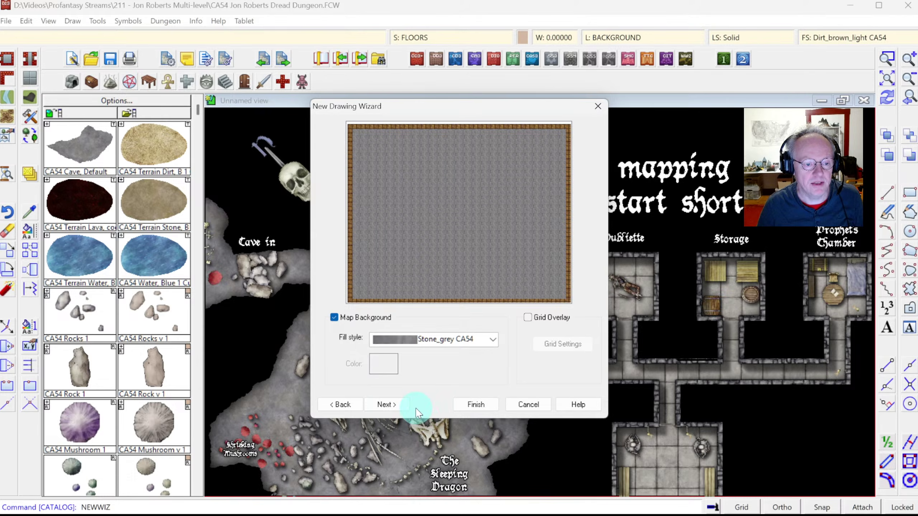
# Enable multiple levels with the Dungeon naming scheme, two levels below ground and an outside drawing, and save the map as My Dungeon.
pyautogui.click(387, 405)
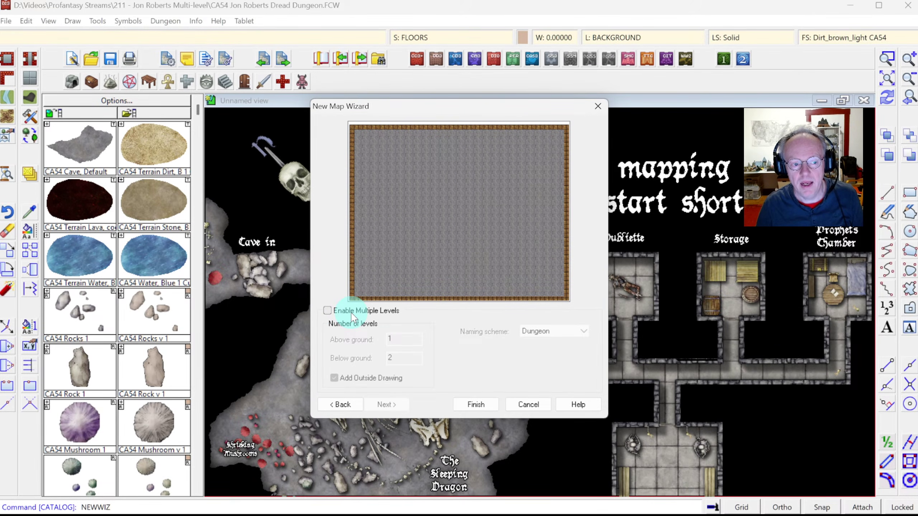
pyautogui.click(329, 310)
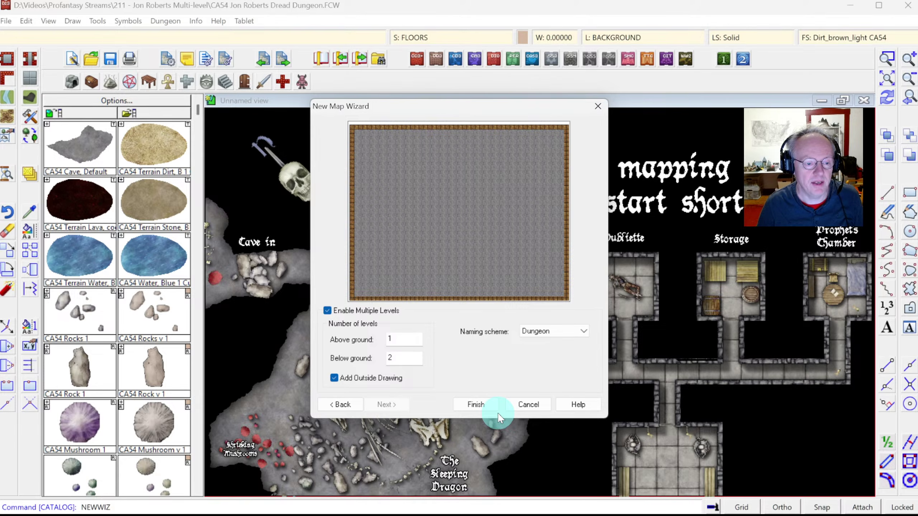
pyautogui.click(555, 331)
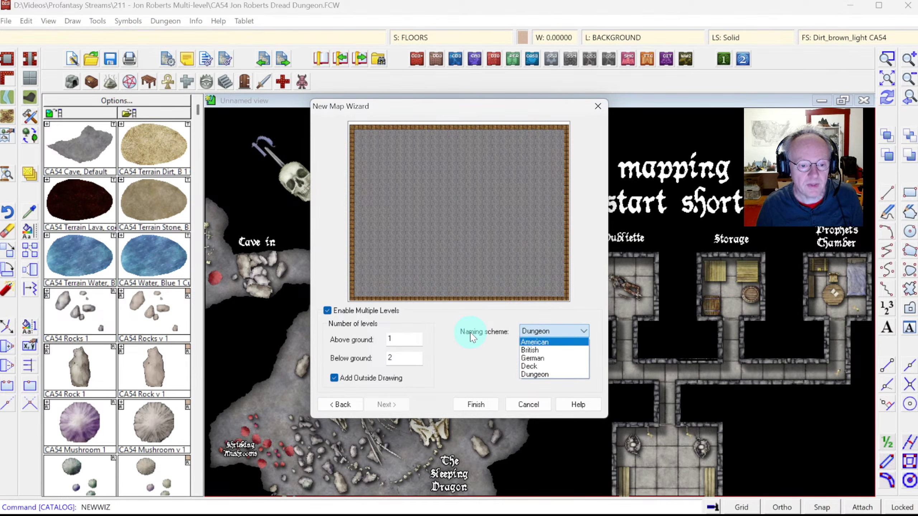
pyautogui.click(539, 374)
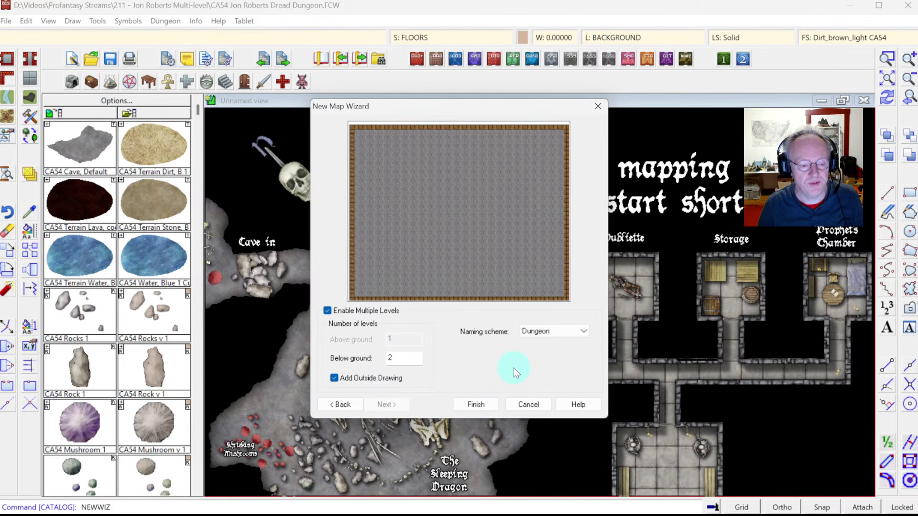
pyautogui.click(395, 360)
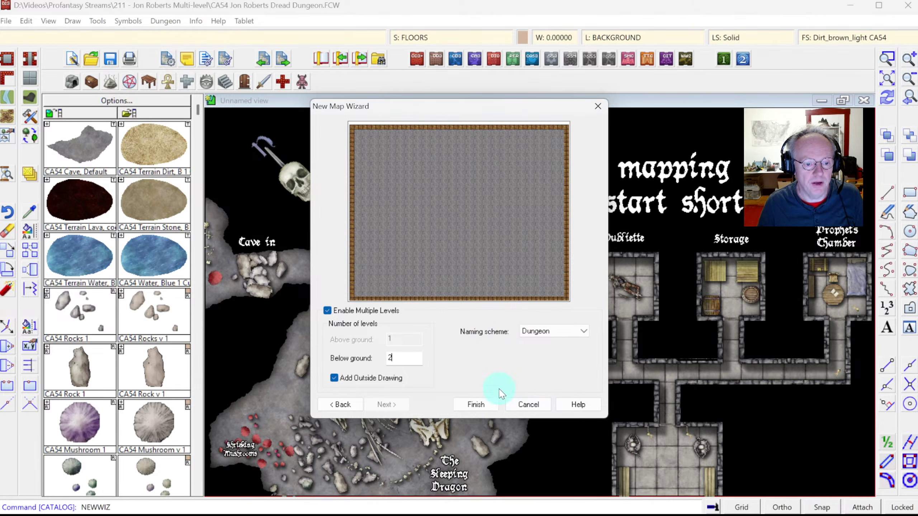
pyautogui.click(476, 405)
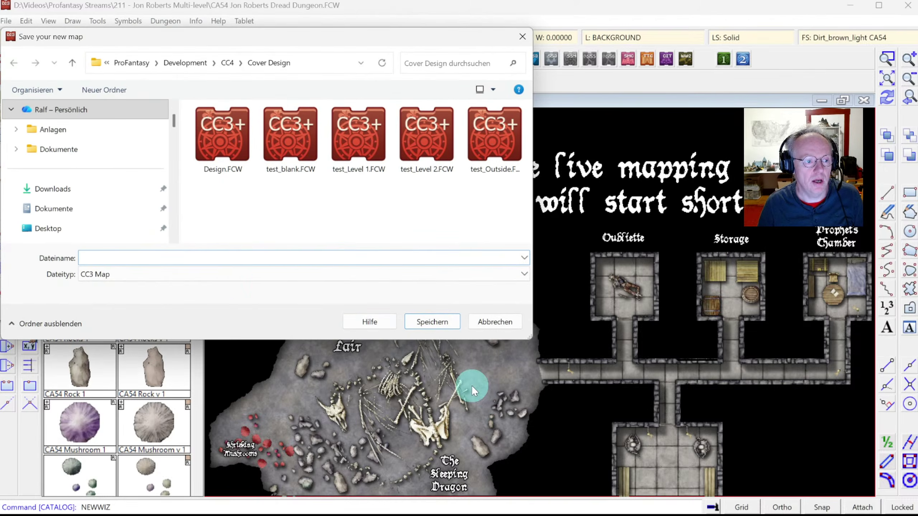
pyautogui.click(138, 258)
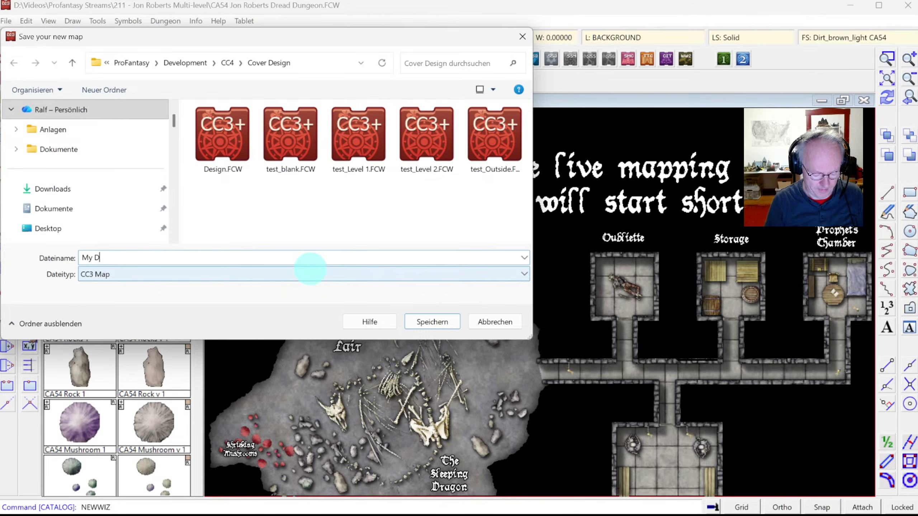
pyautogui.press('Return')
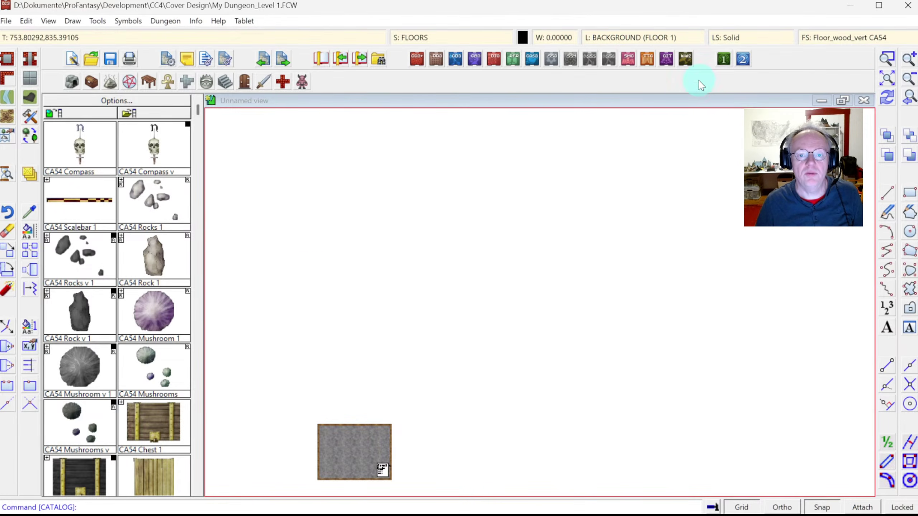
# Activate the sheet effects for the Level 1 map.
pyautogui.click(885, 83)
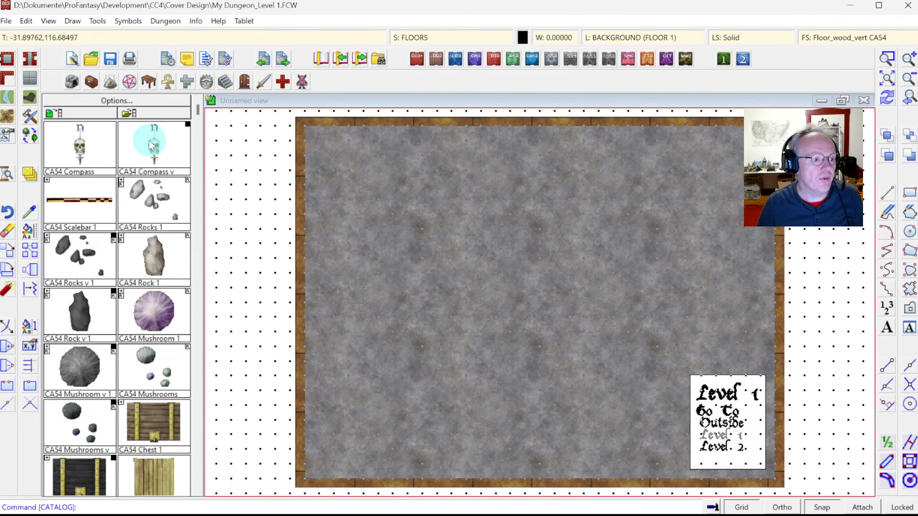
pyautogui.click(417, 36)
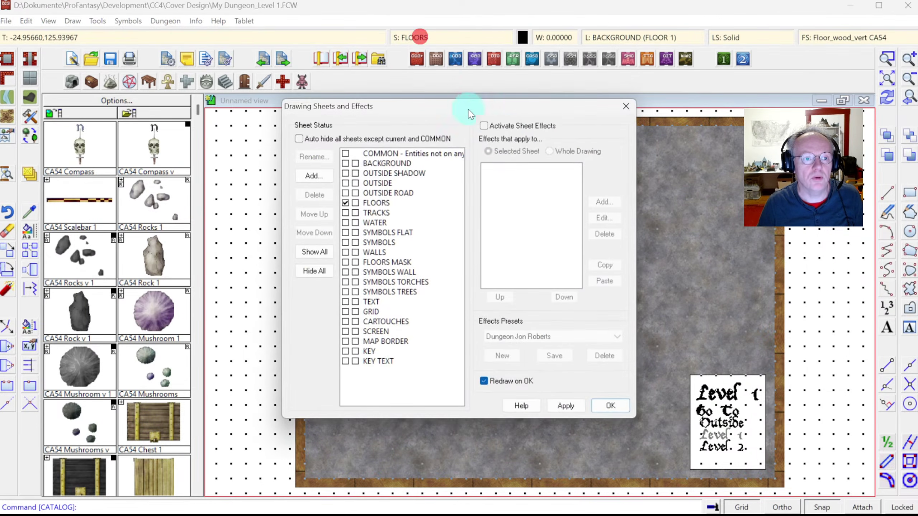
pyautogui.click(505, 130)
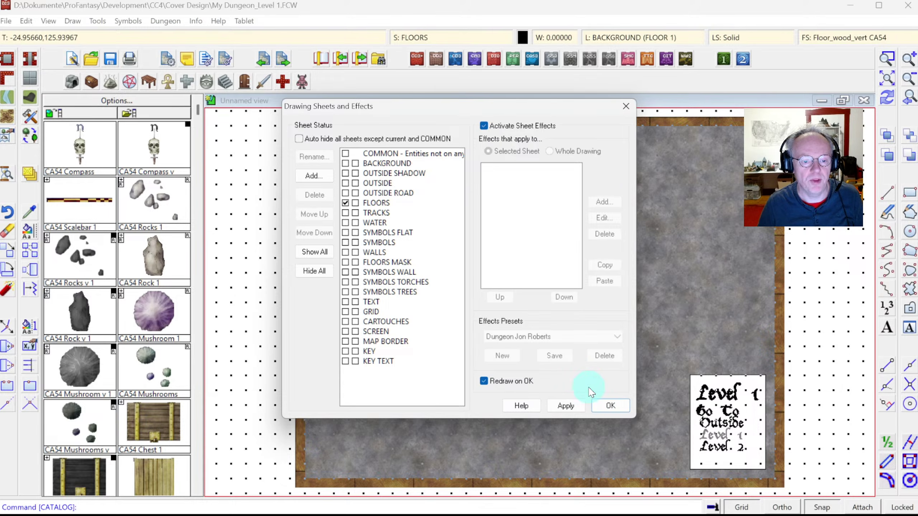
pyautogui.click(610, 407)
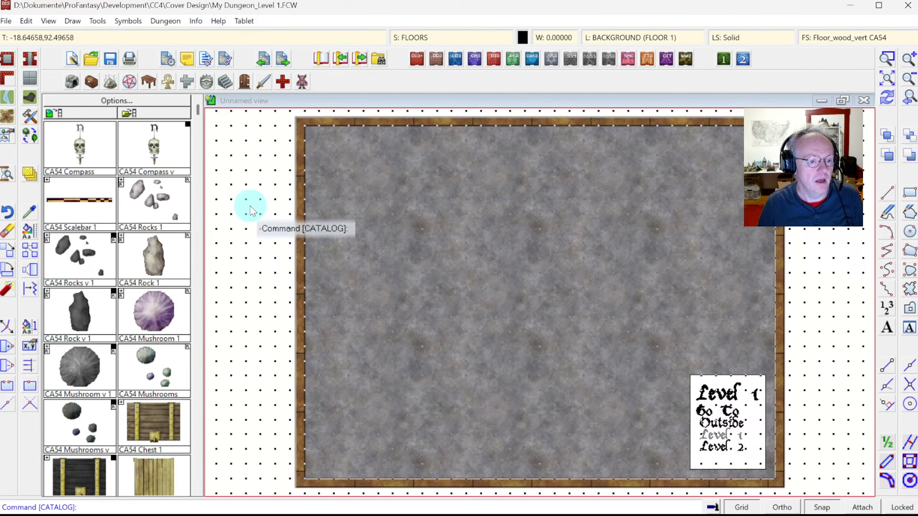
# Enable effects on loading in the display speed settings of the Level 1 map and hide its grid.
pyautogui.click(5, 177)
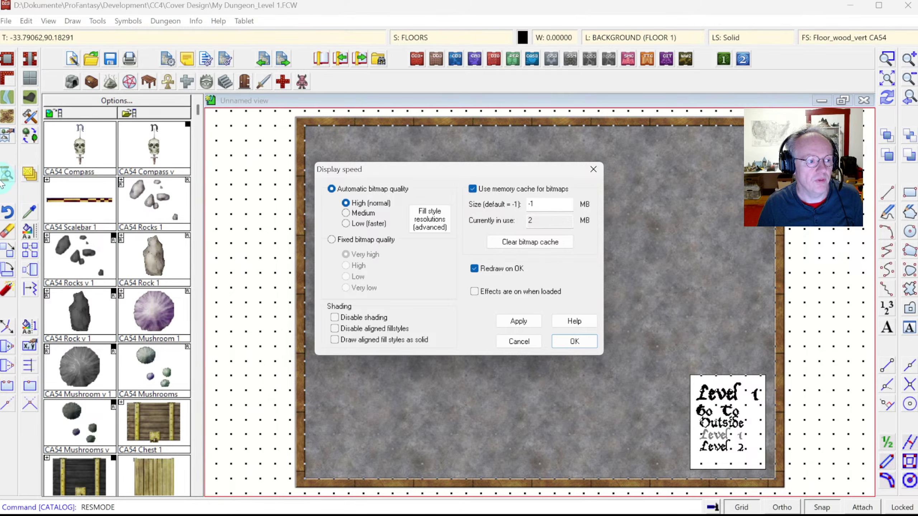
pyautogui.click(482, 293)
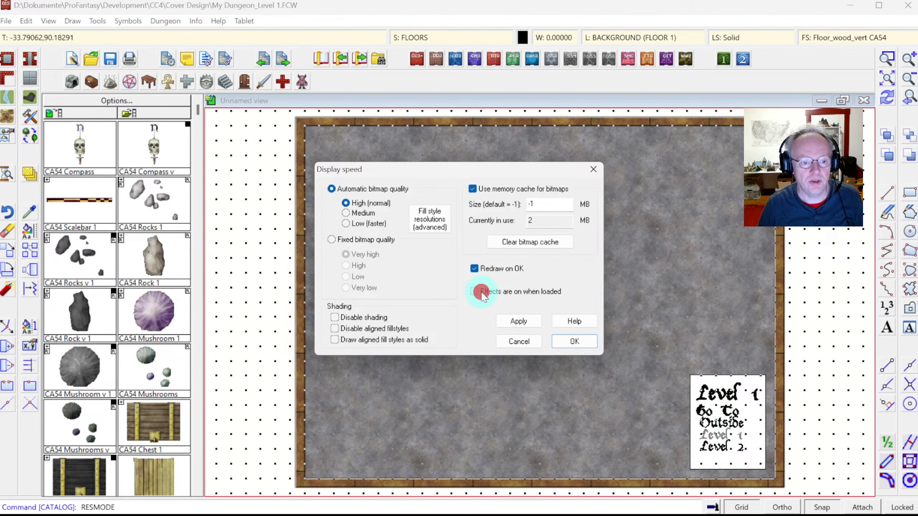
pyautogui.click(575, 343)
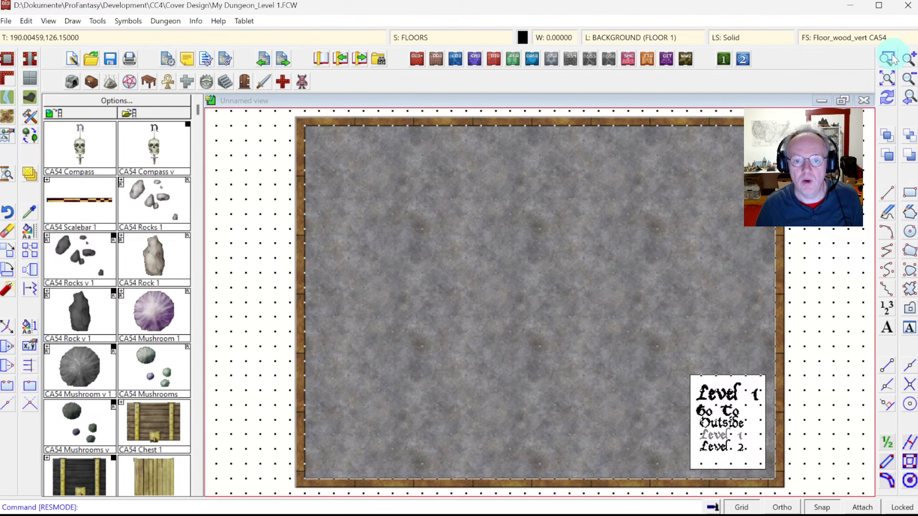
pyautogui.click(744, 507)
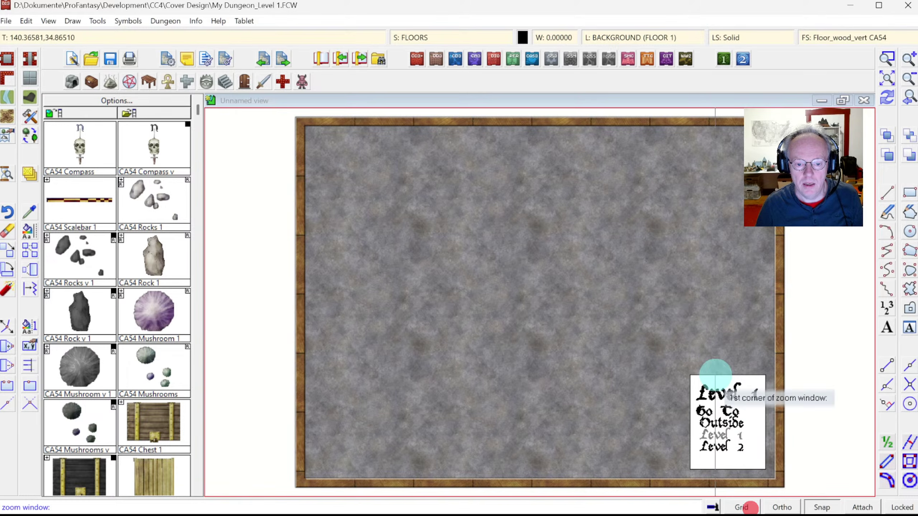
# Inspect the level navigation box on the Level 1 map and follow its link to the Outside map.
pyautogui.click(670, 364)
pyautogui.click(798, 479)
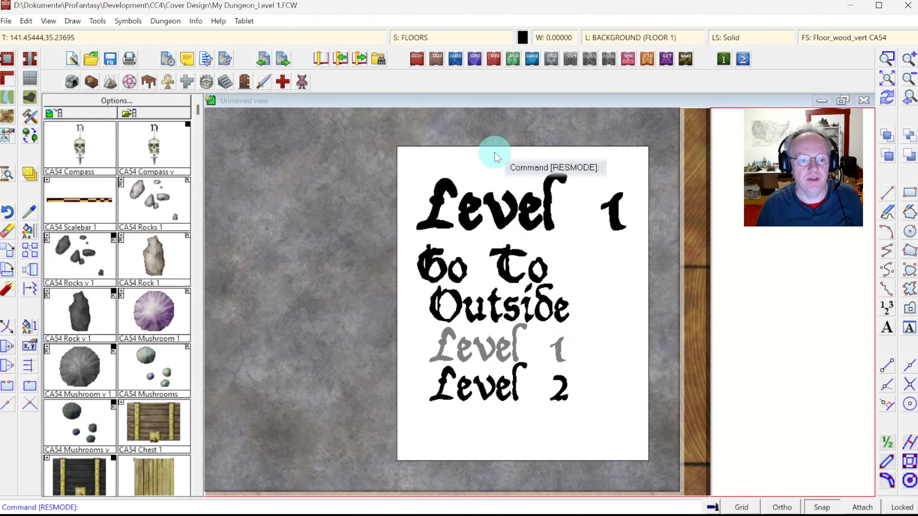
pyautogui.click(887, 79)
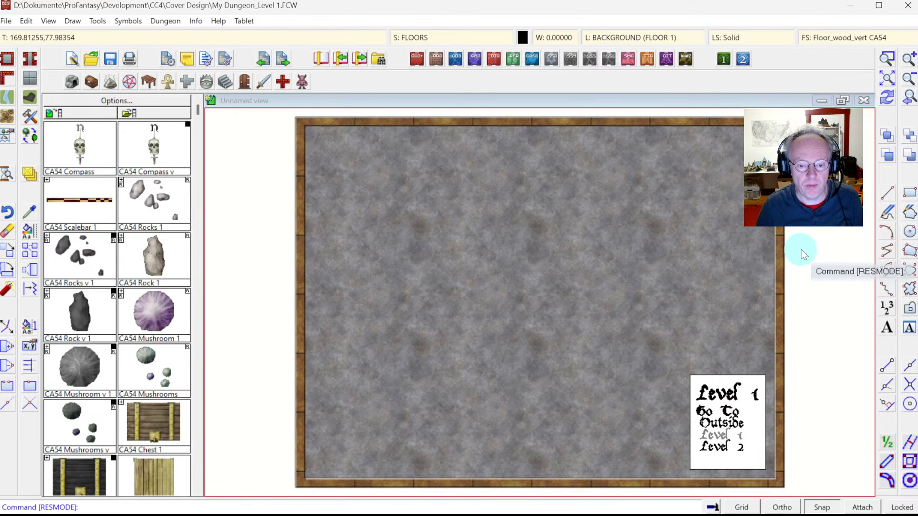
pyautogui.click(712, 430)
pyautogui.click(750, 515)
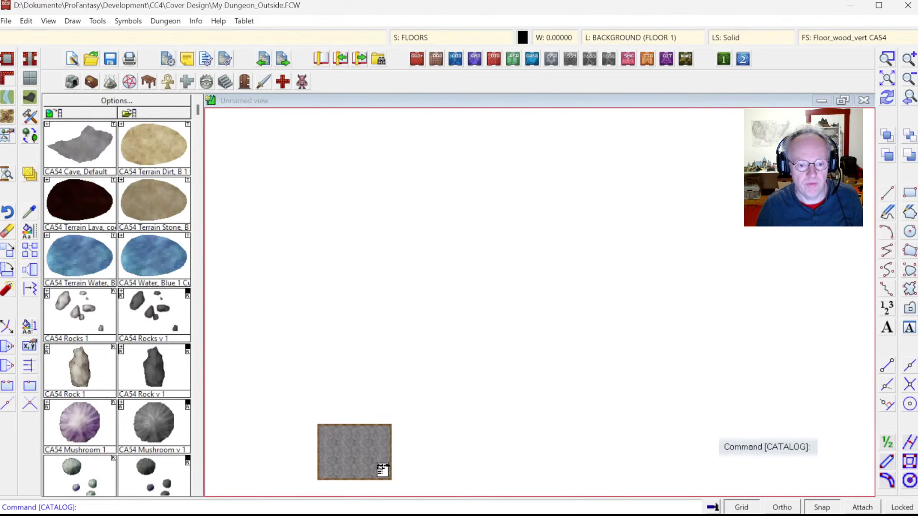
pyautogui.click(888, 79)
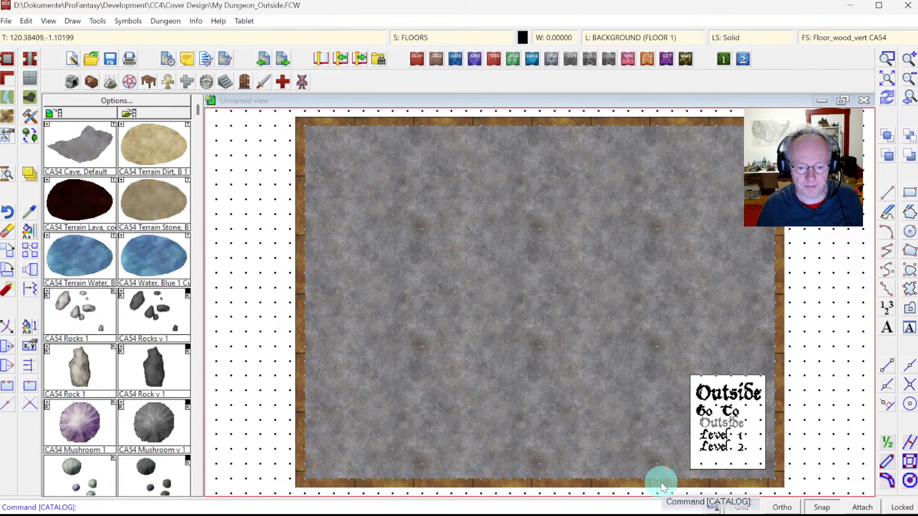
# Enable effects on loading in the display speed settings of the Outside map and hide its grid.
pyautogui.click(9, 180)
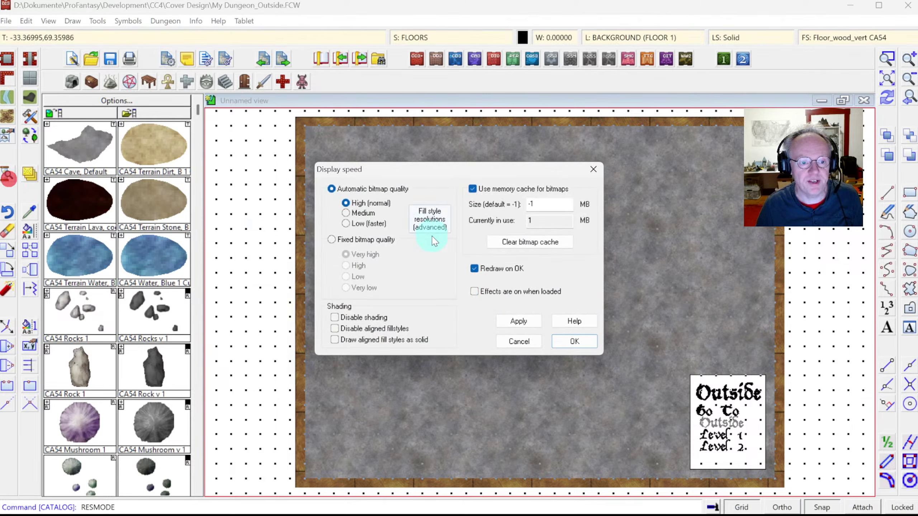
pyautogui.click(492, 293)
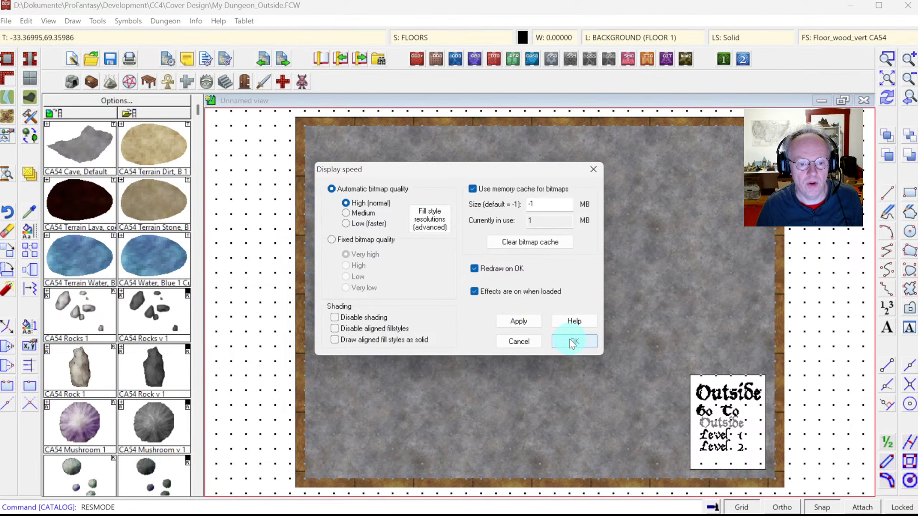
pyautogui.click(573, 343)
pyautogui.click(743, 508)
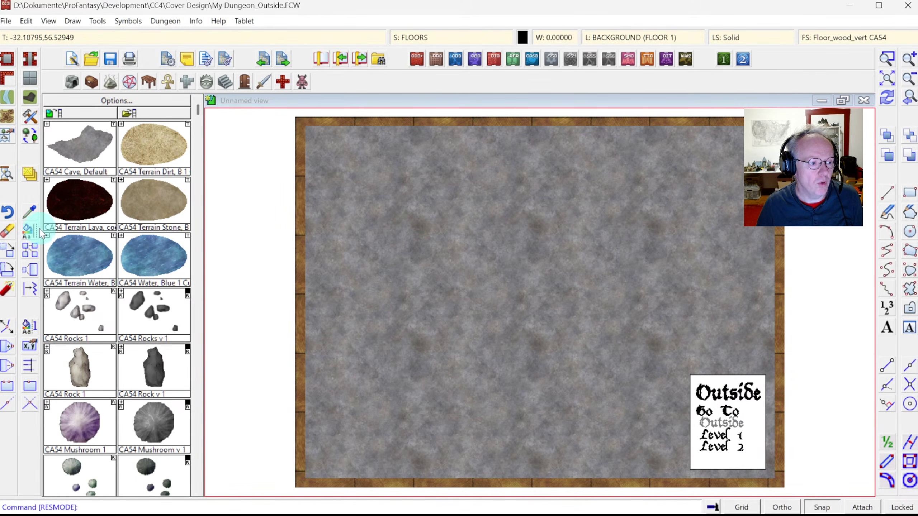
# Change the fill style of the BACKGROUND layer's entity on the Outside map to Grass_green CA54 and redraw the map.
pyautogui.click(32, 233)
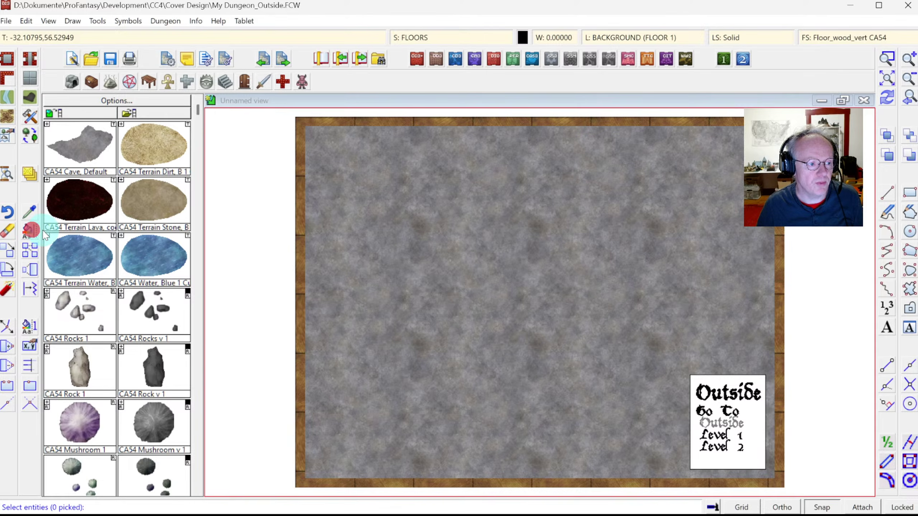
pyautogui.rightClick(411, 219)
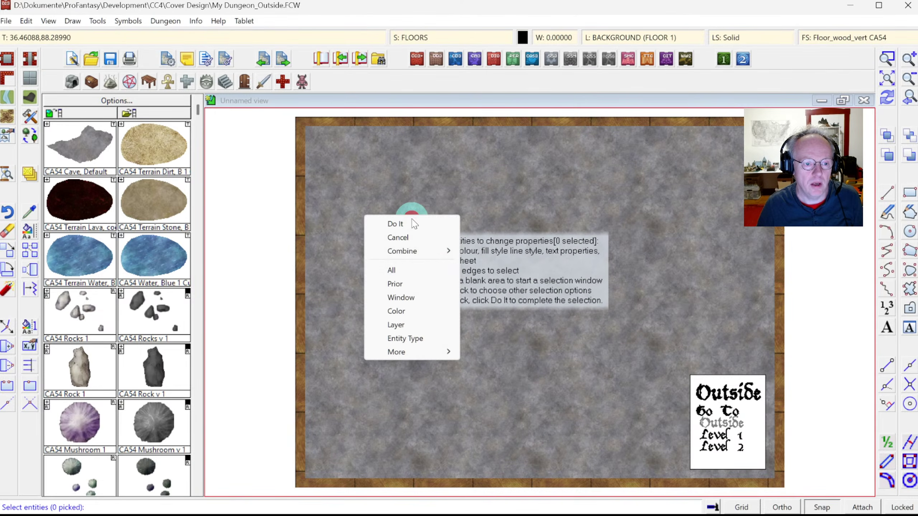
pyautogui.click(412, 328)
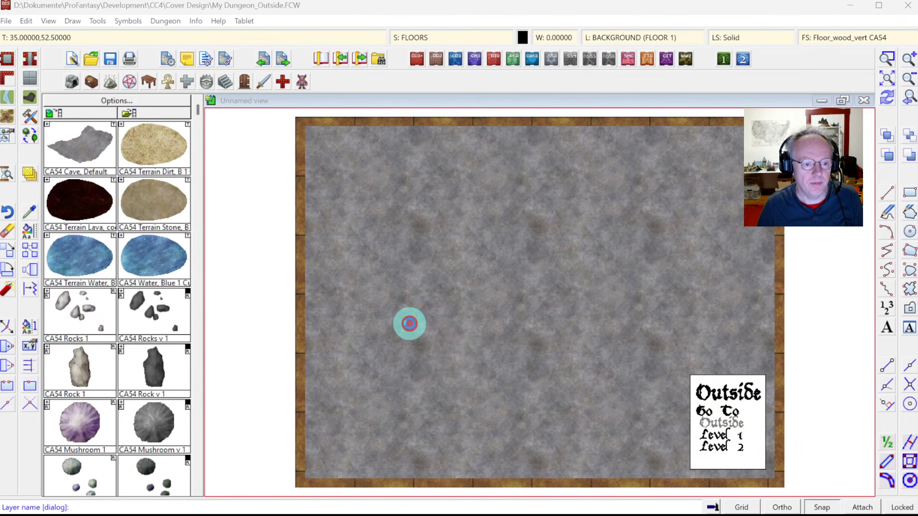
pyautogui.rightClick(409, 324)
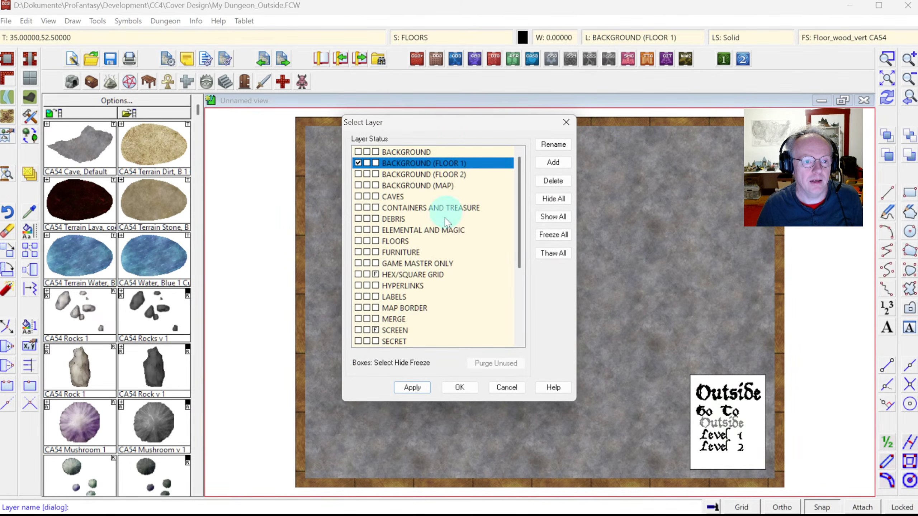
pyautogui.click(388, 149)
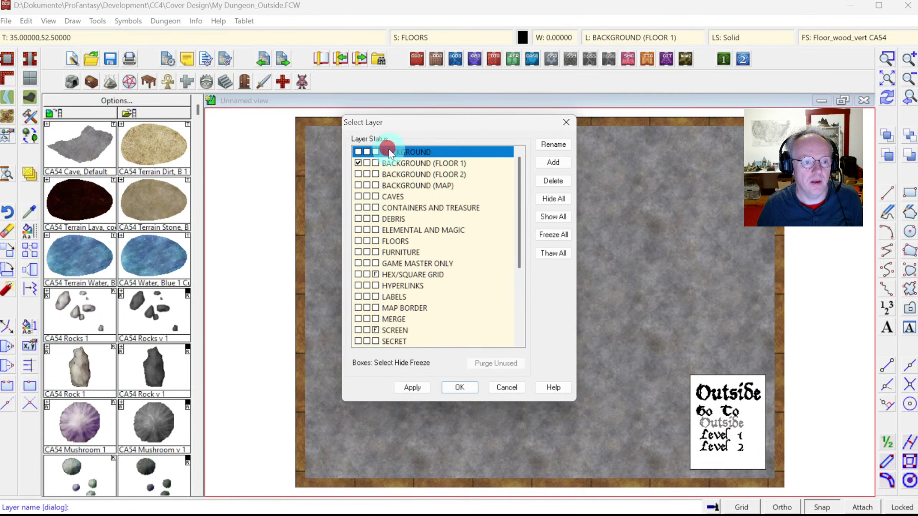
pyautogui.click(462, 388)
pyautogui.click(440, 217)
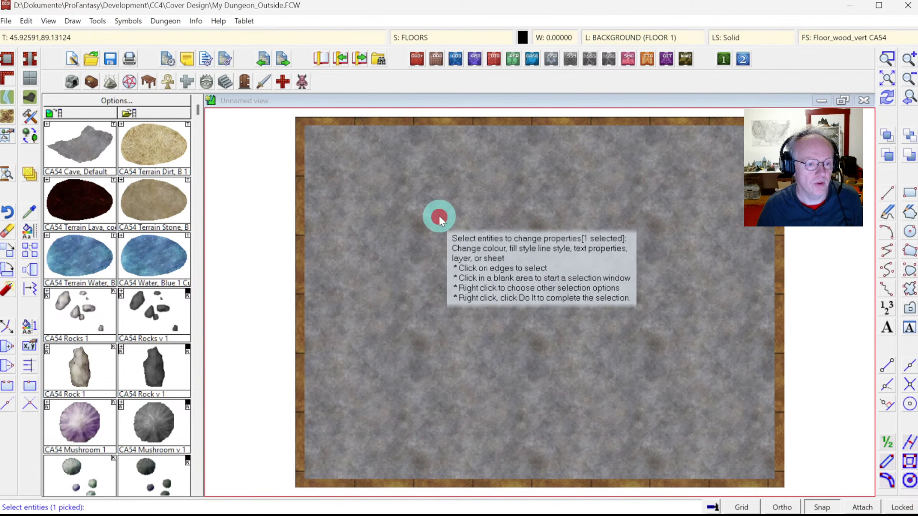
pyautogui.rightClick(438, 217)
pyautogui.click(437, 223)
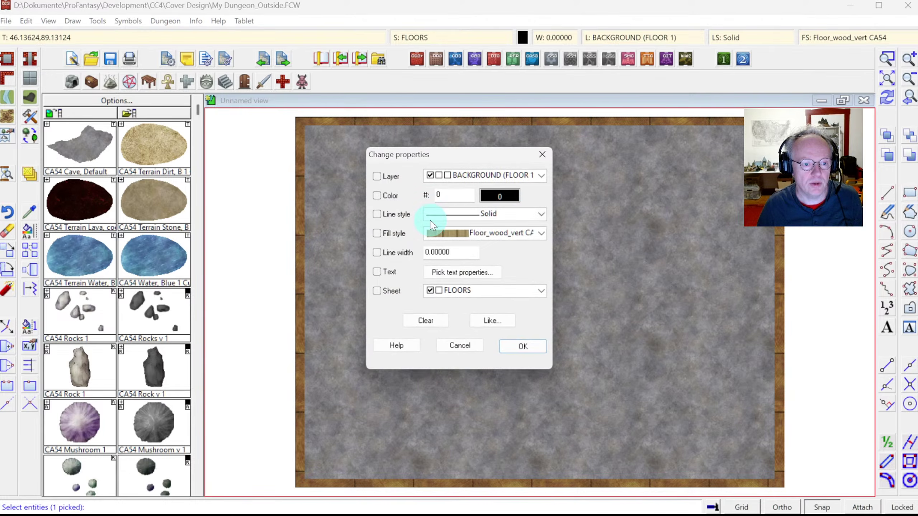
pyautogui.click(395, 233)
pyautogui.click(541, 233)
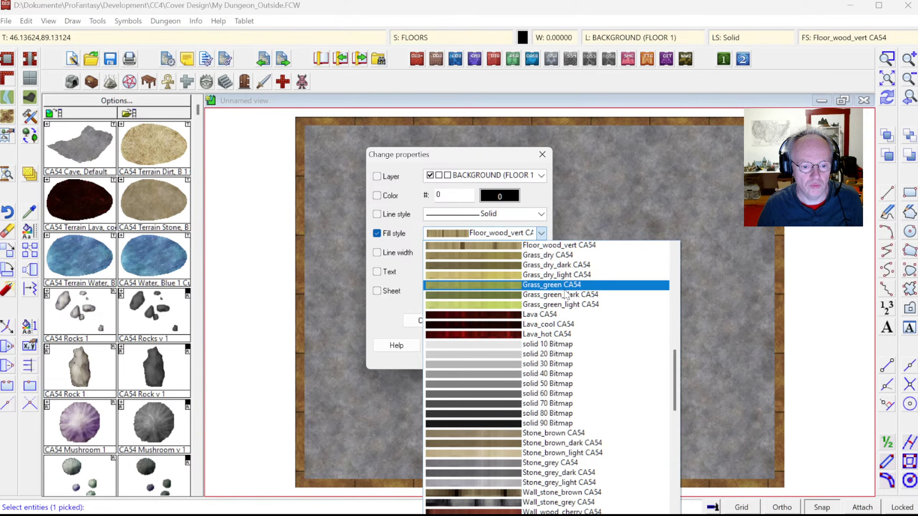
pyautogui.moveTo(674, 364); pyautogui.dragTo(670, 325)
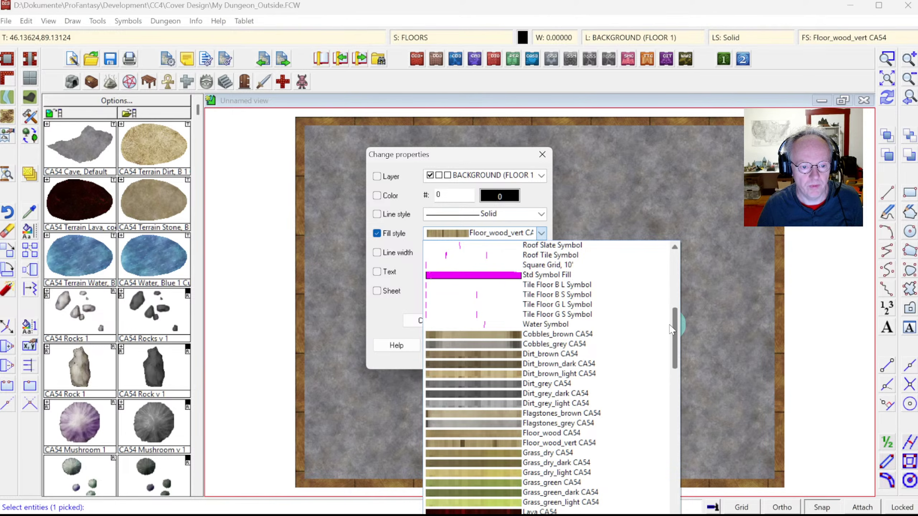
pyautogui.scroll(-5, 556, 424)
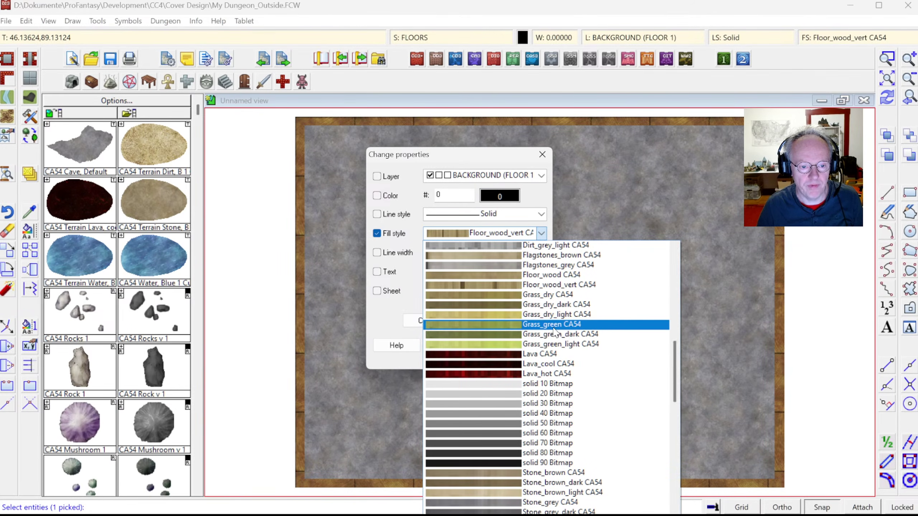
pyautogui.click(549, 325)
pyautogui.click(524, 346)
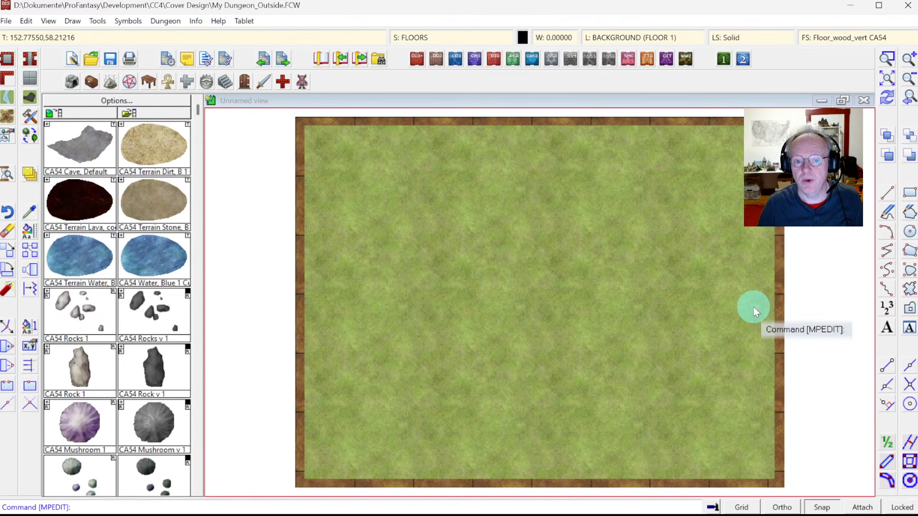
pyautogui.click(889, 103)
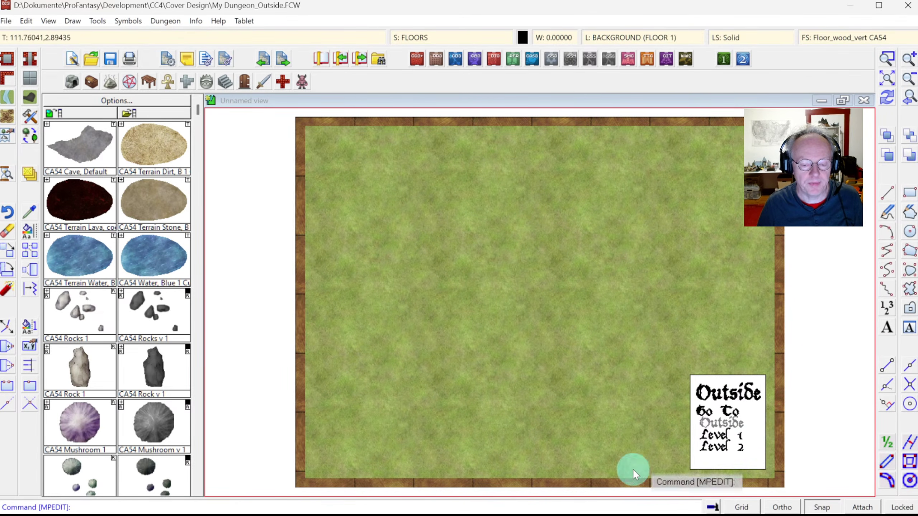
# Follow the navigation link to the Level 2 map, saving the changes to the Outside map.
pyautogui.click(720, 449)
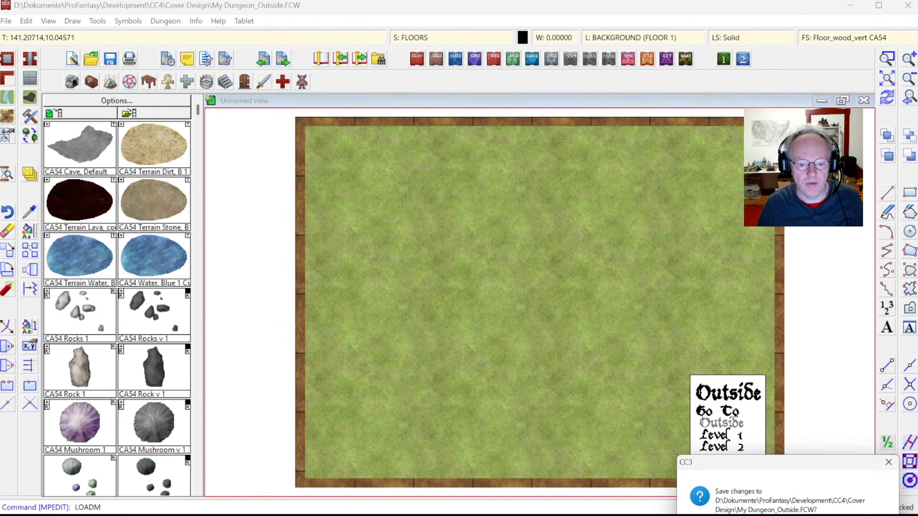
pyautogui.press('Return')
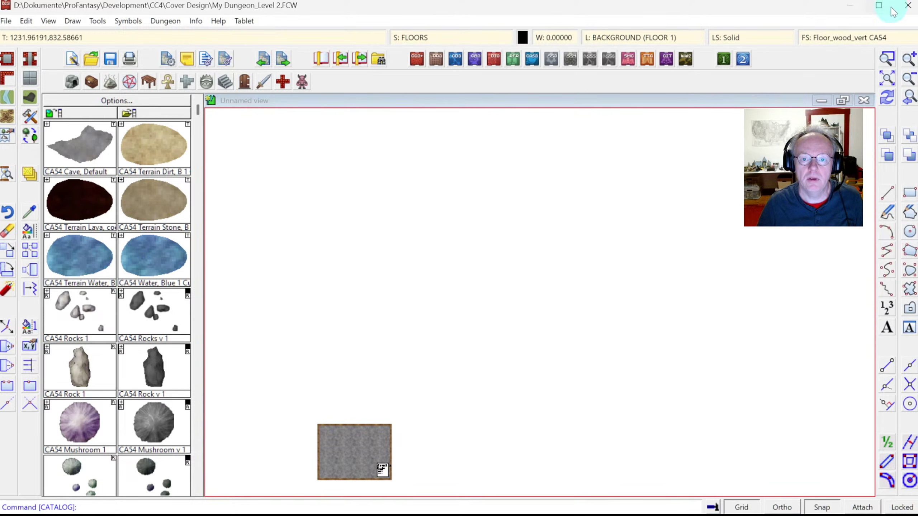
pyautogui.click(889, 81)
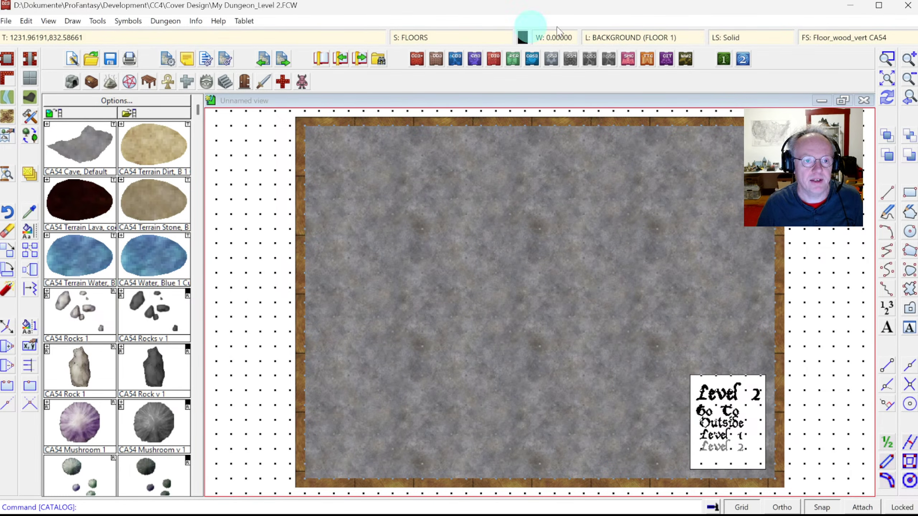
# Enable effects on loading in the display speed settings of the Level 2 map and hide its grid.
pyautogui.click(8, 175)
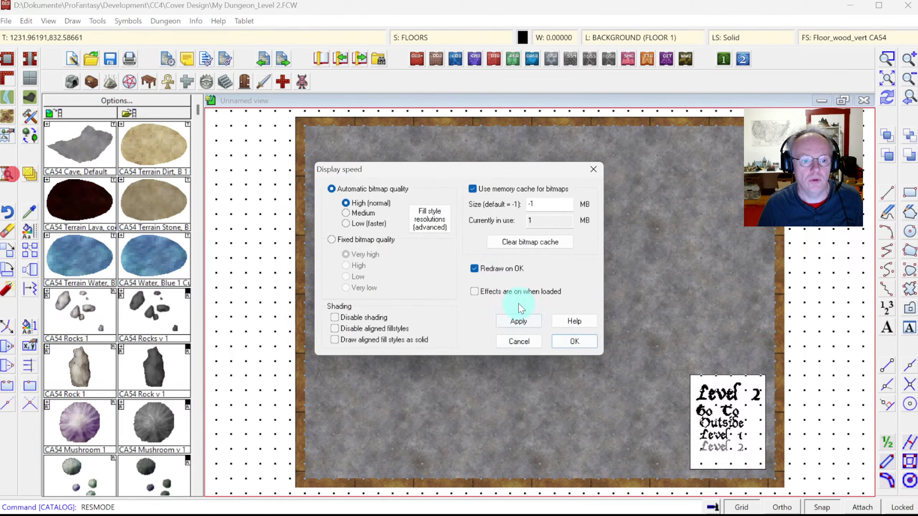
pyautogui.click(559, 331)
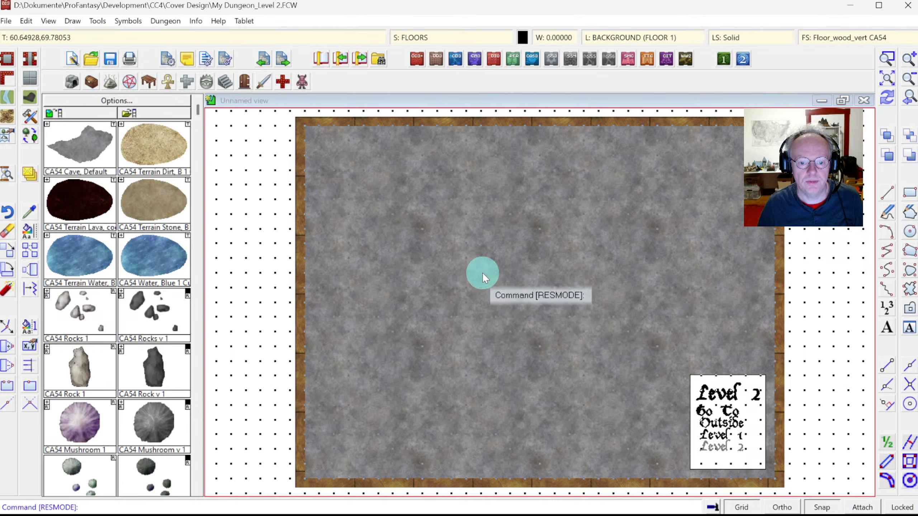
pyautogui.click(742, 506)
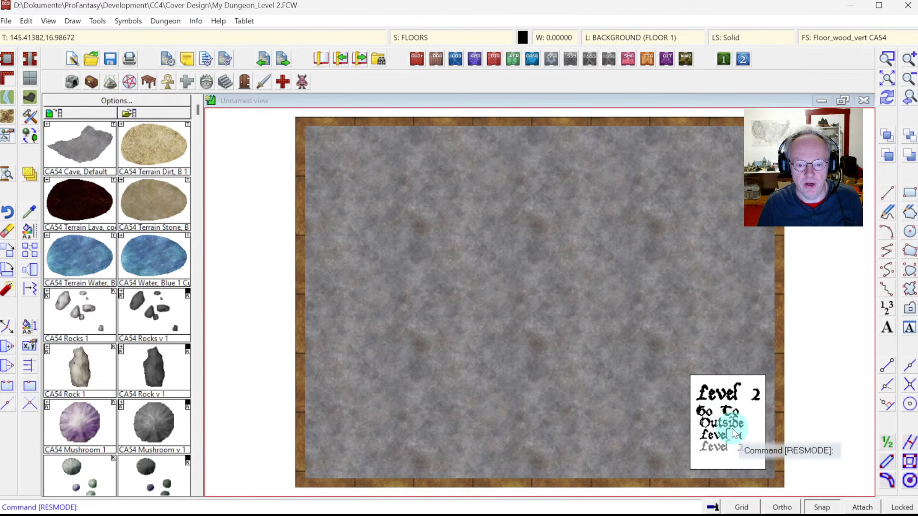
# Open the linked Level 1 map and draw an irregular cave across its middle with the default Cave tool.
pyautogui.click(726, 438)
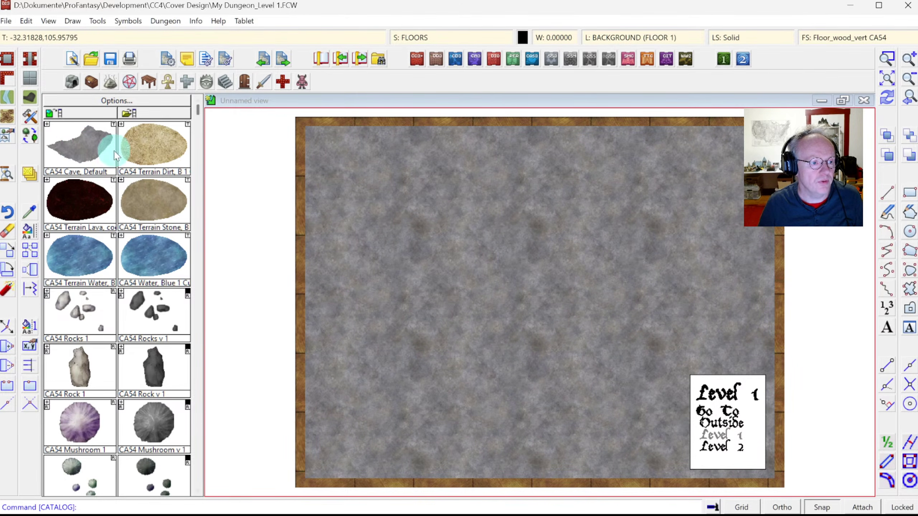
pyautogui.click(76, 144)
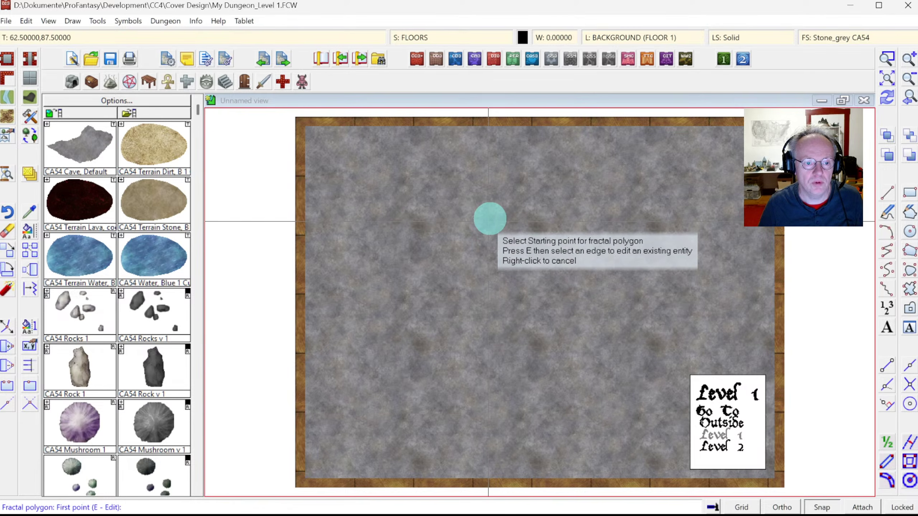
pyautogui.click(491, 208)
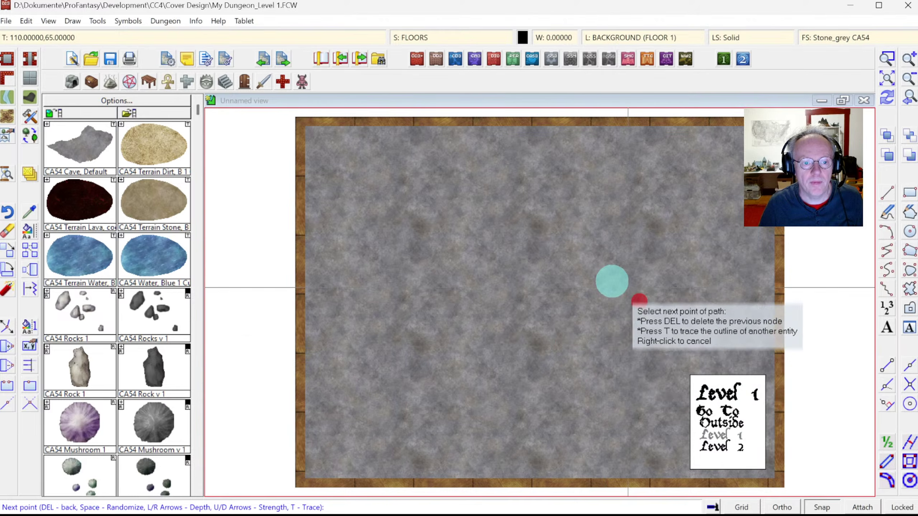
pyautogui.rightClick(543, 201)
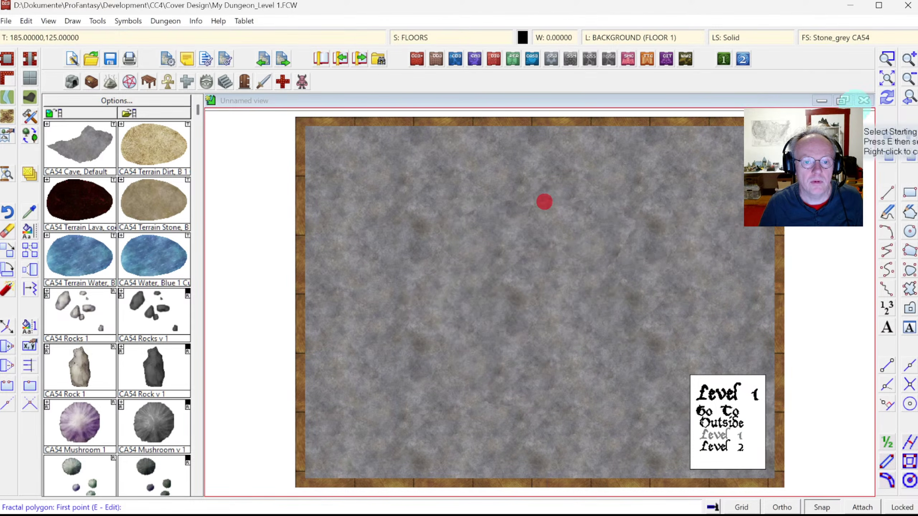
# Activate the sheet effects for the Level 1 map and end the cave drawing command.
pyautogui.click(456, 35)
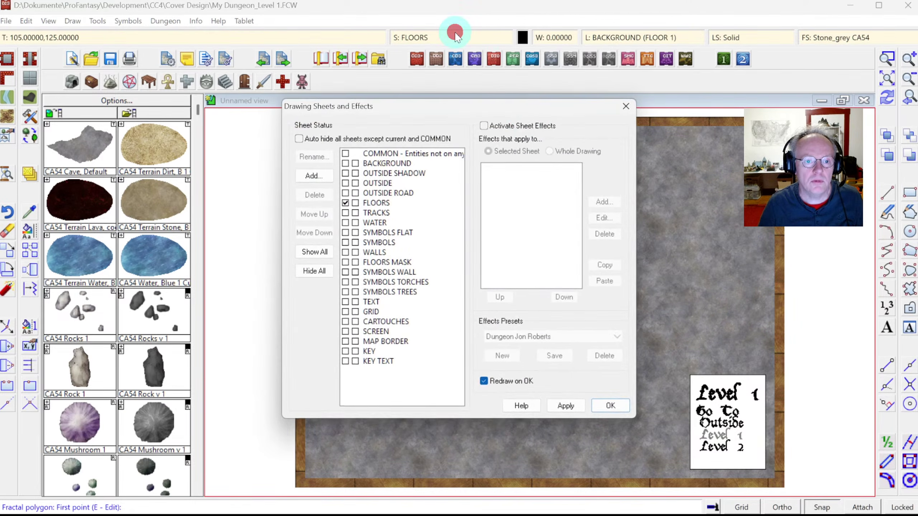
pyautogui.click(611, 406)
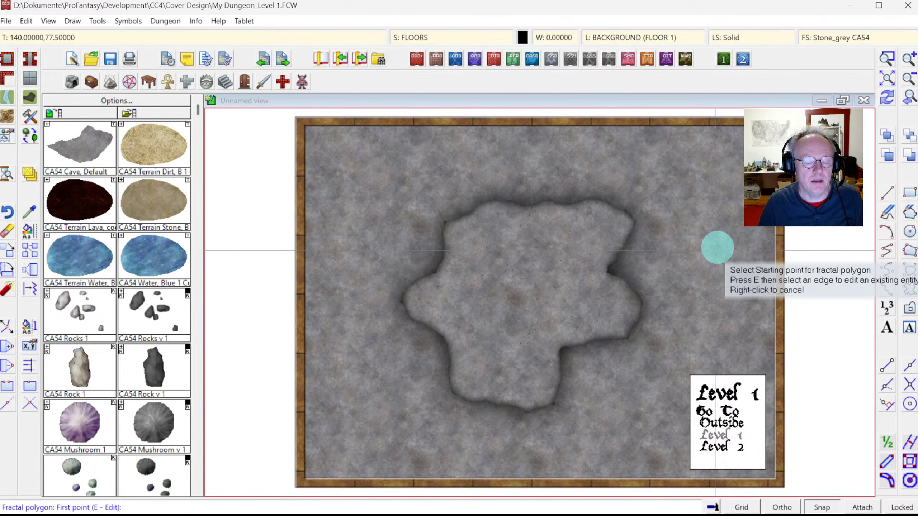
pyautogui.rightClick(715, 251)
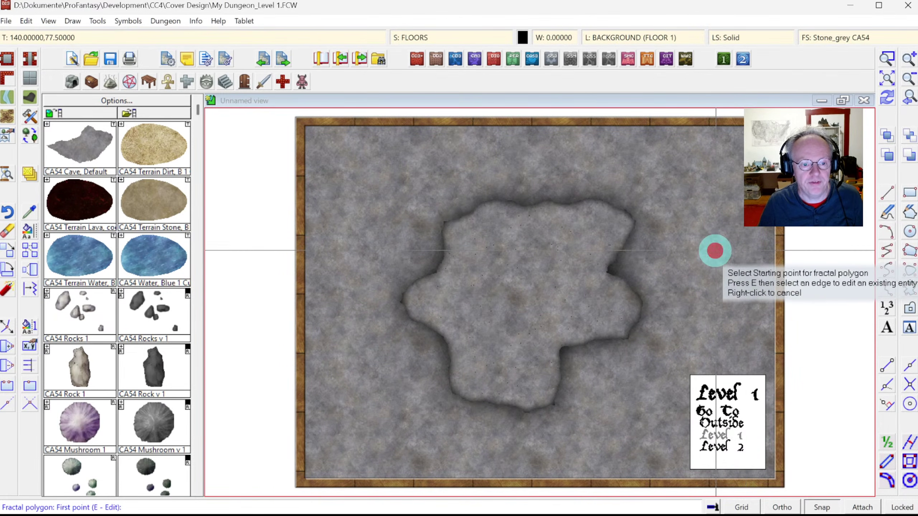
# Inspect the lower edge of the cave and its wall shadow up close.
pyautogui.click(886, 59)
pyautogui.click(500, 306)
pyautogui.rightClick(582, 364)
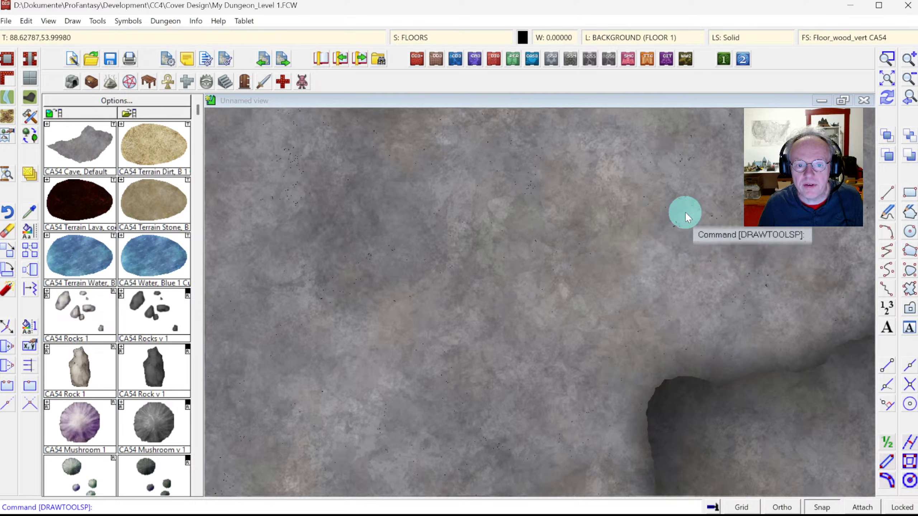
pyautogui.click(909, 103)
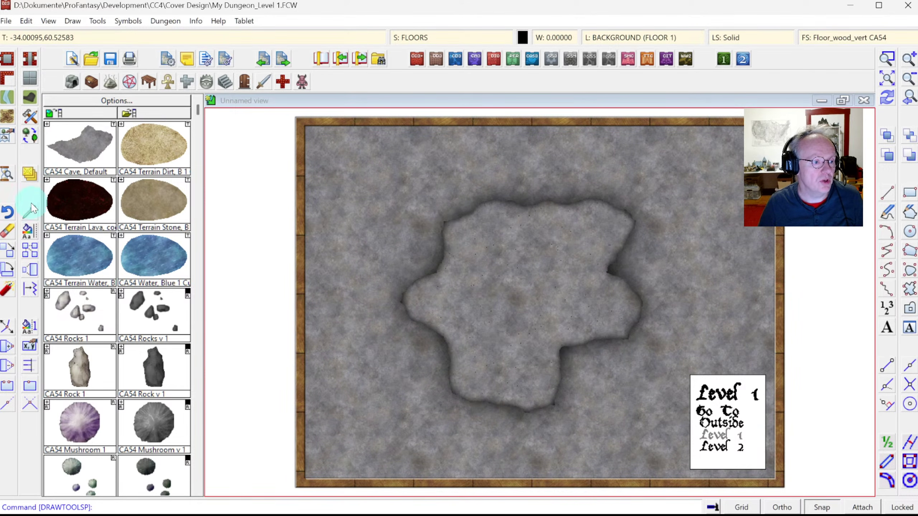
# Change the BACKGROUND layer's entity on the Level 1 map to a plain black fill with color 0 and redraw.
pyautogui.click(30, 229)
pyautogui.rightClick(360, 247)
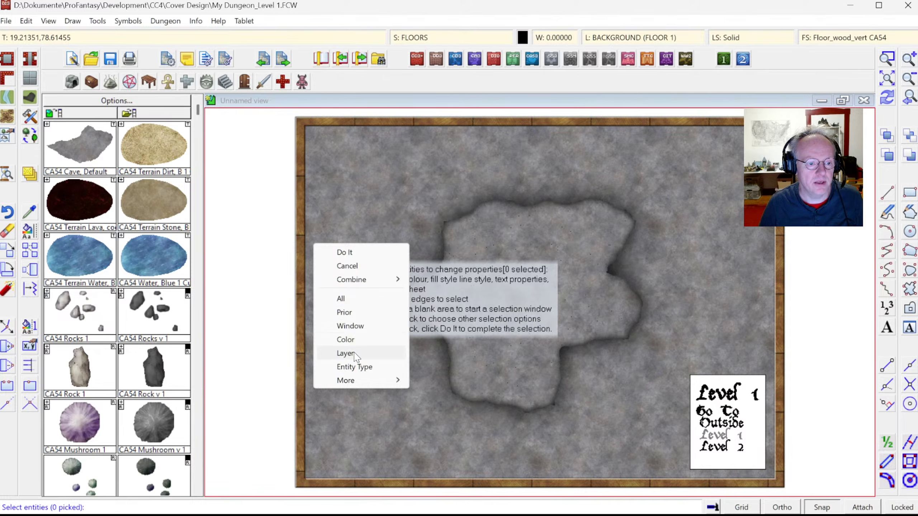
pyautogui.click(357, 351)
pyautogui.click(420, 152)
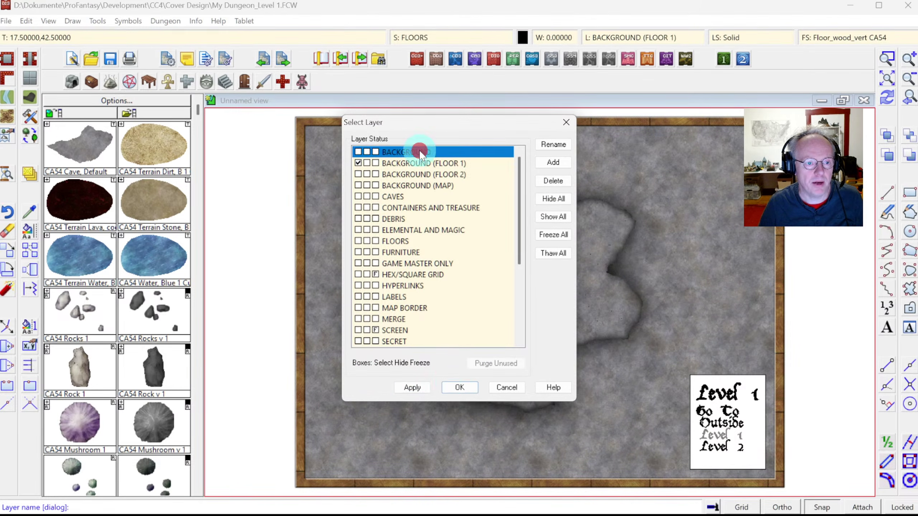
pyautogui.click(456, 388)
pyautogui.rightClick(361, 261)
pyautogui.click(400, 261)
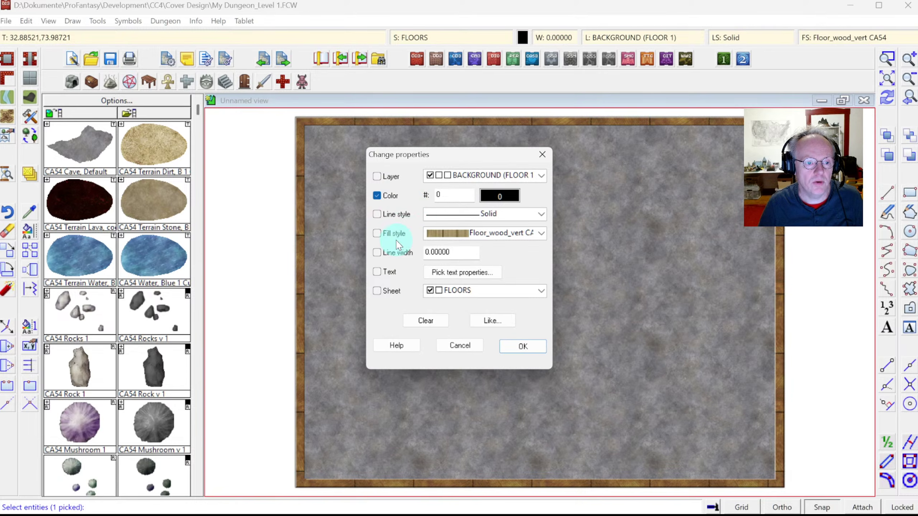
pyautogui.click(466, 237)
pyautogui.scroll(10, 485, 255)
pyautogui.click(490, 255)
pyautogui.click(536, 347)
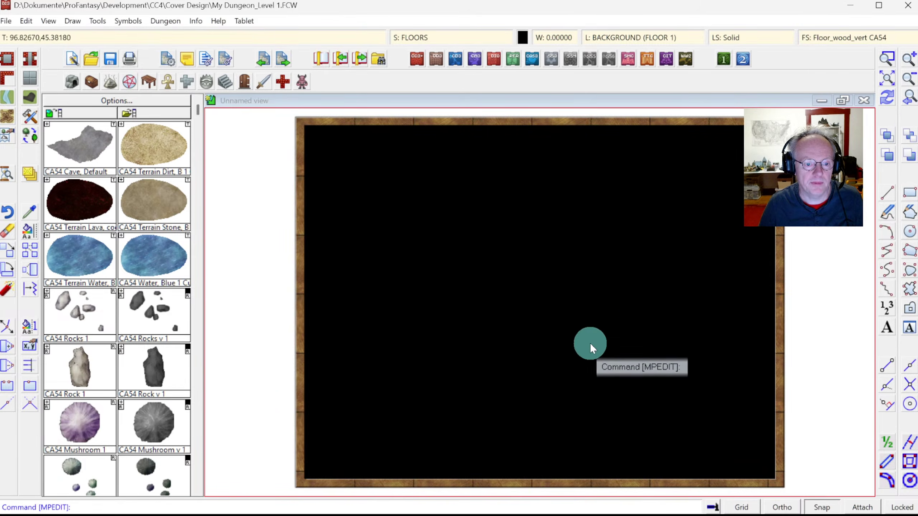
pyautogui.click(886, 99)
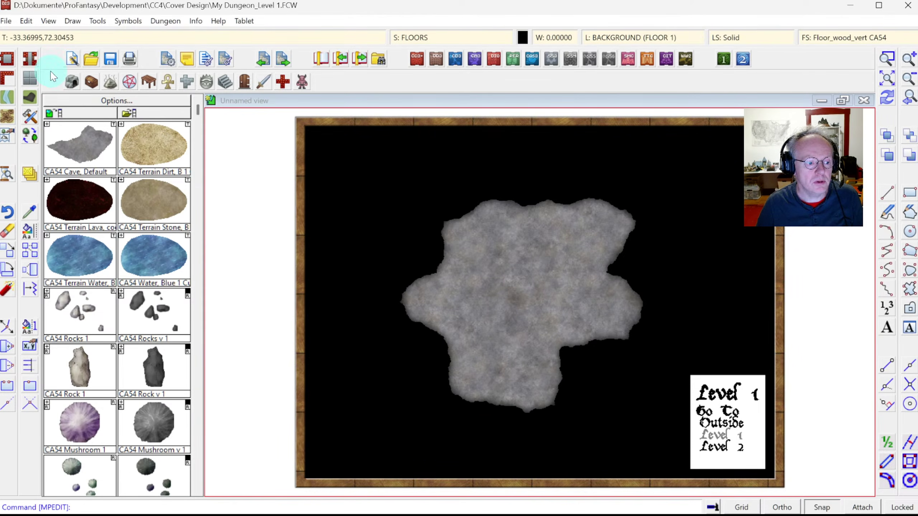
# Create a new custom drawing tool named "Wall, Cave" based on the Wall, Default tool in the Dungeon Jon Roberts style.
pyautogui.click(30, 117)
pyautogui.moveTo(622, 163)
pyautogui.mouseDown()
pyautogui.moveTo(613, 225)
pyautogui.moveTo(623, 375)
pyautogui.moveTo(625, 366)
pyautogui.mouseUp()
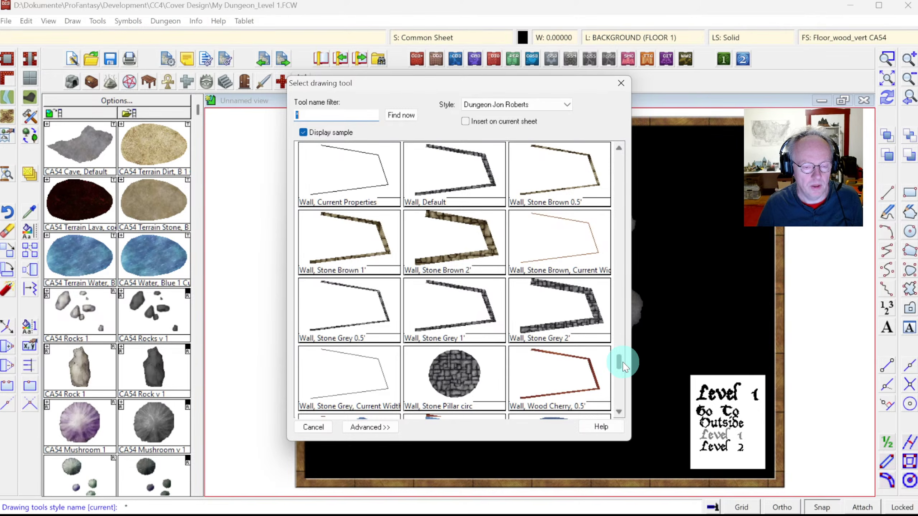
pyautogui.moveTo(625, 366)
pyautogui.mouseDown()
pyautogui.moveTo(626, 167)
pyautogui.moveTo(622, 396)
pyautogui.moveTo(623, 371)
pyautogui.mouseUp()
pyautogui.click(618, 147)
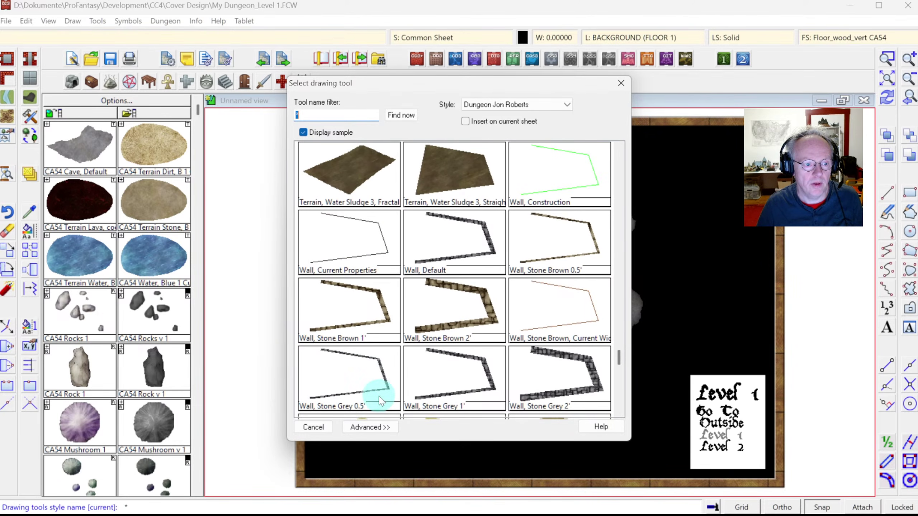
pyautogui.click(366, 427)
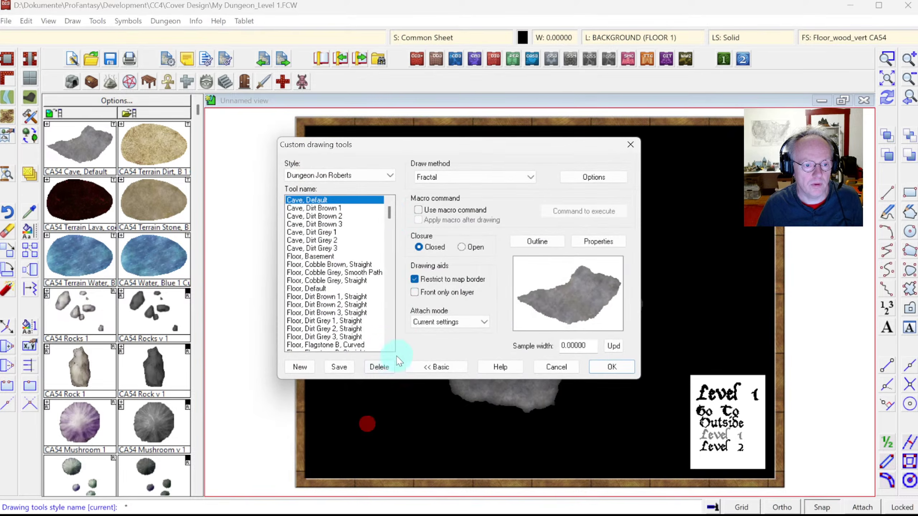
pyautogui.moveTo(385, 210); pyautogui.dragTo(392, 316)
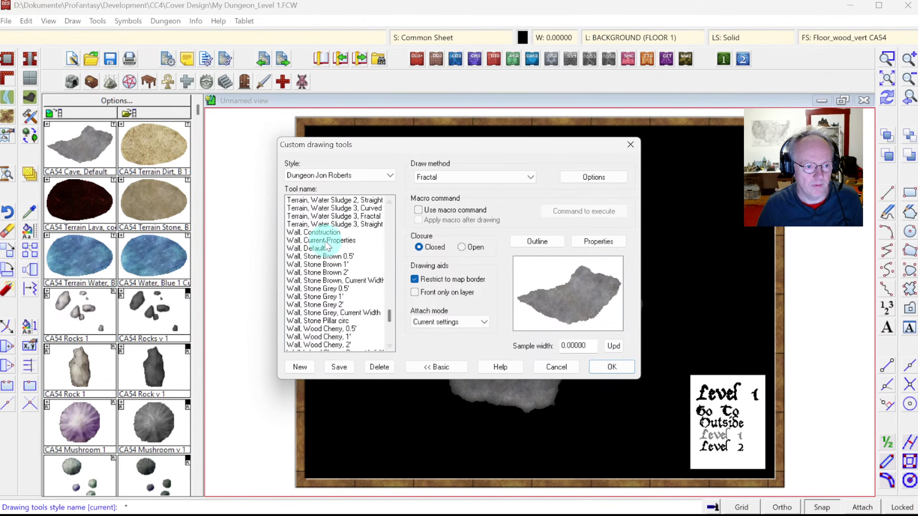
pyautogui.click(316, 249)
pyautogui.click(715, 508)
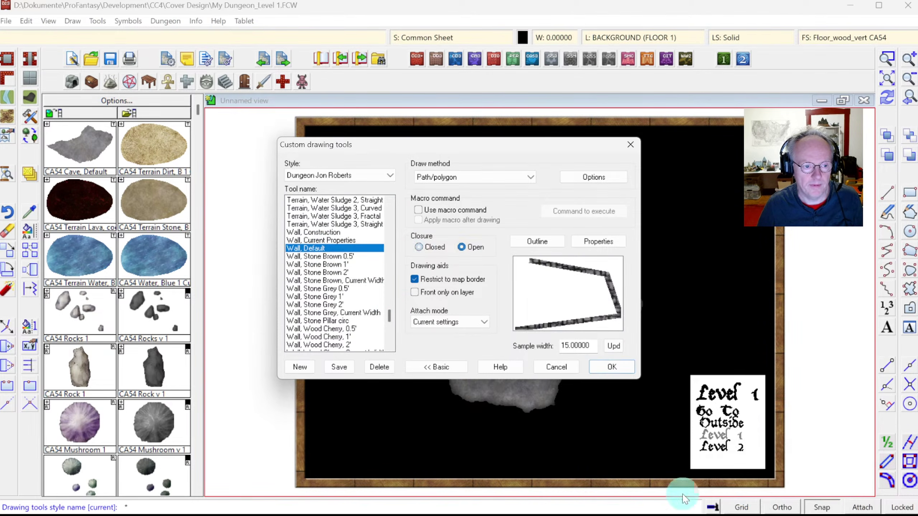
pyautogui.click(298, 367)
pyautogui.click(422, 247)
pyautogui.doubleClick(428, 255)
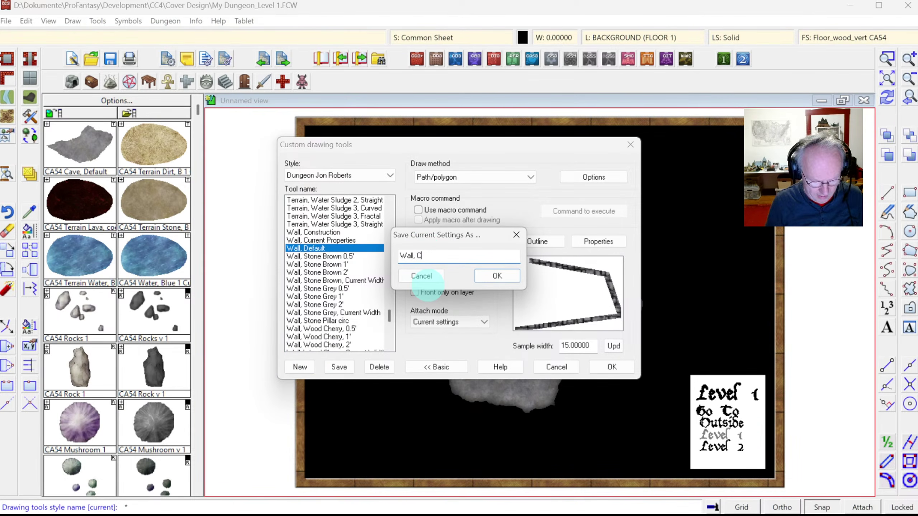
pyautogui.press('Return')
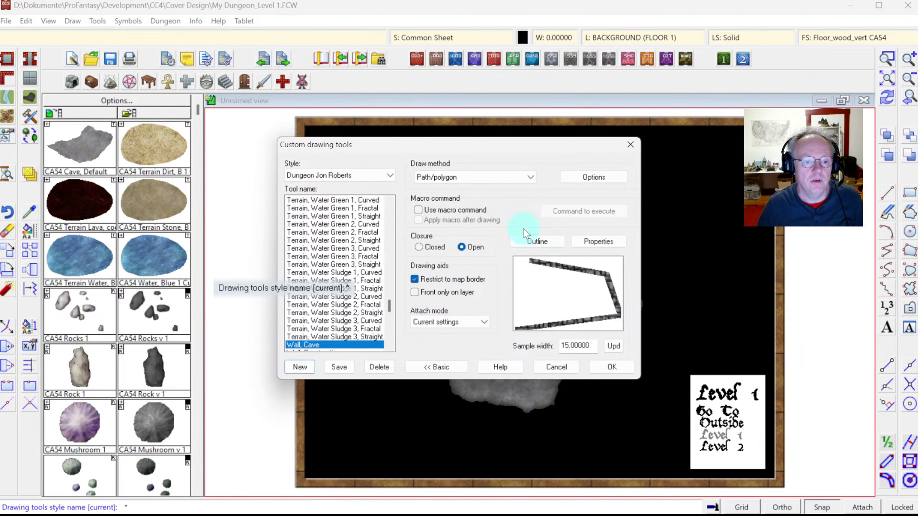
# Make the Wall, Cave tool draw closed shapes with a fixed width of 0 and black color 0.
pyautogui.click(432, 248)
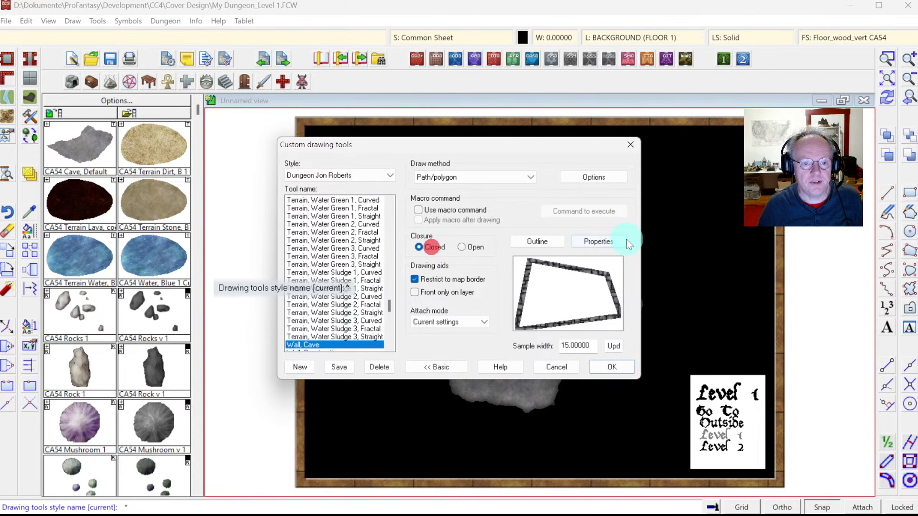
pyautogui.click(611, 241)
pyautogui.doubleClick(436, 243)
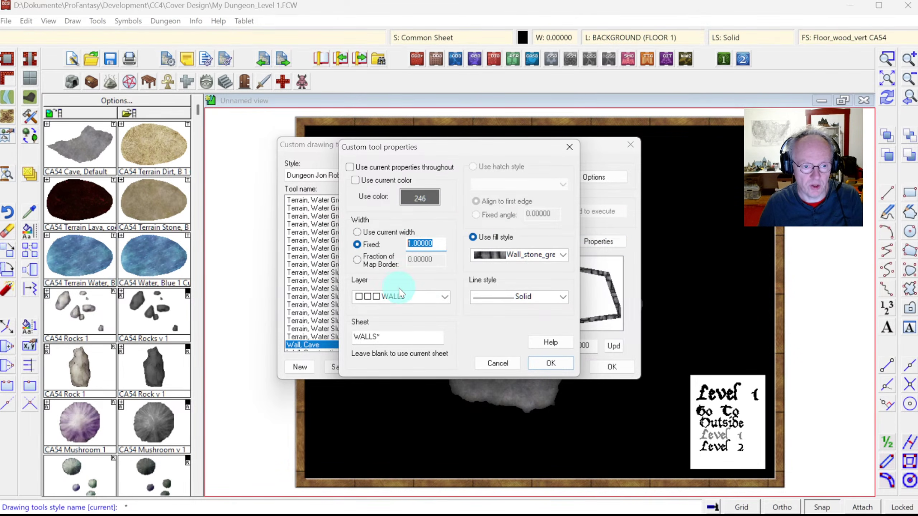
pyautogui.click(437, 207)
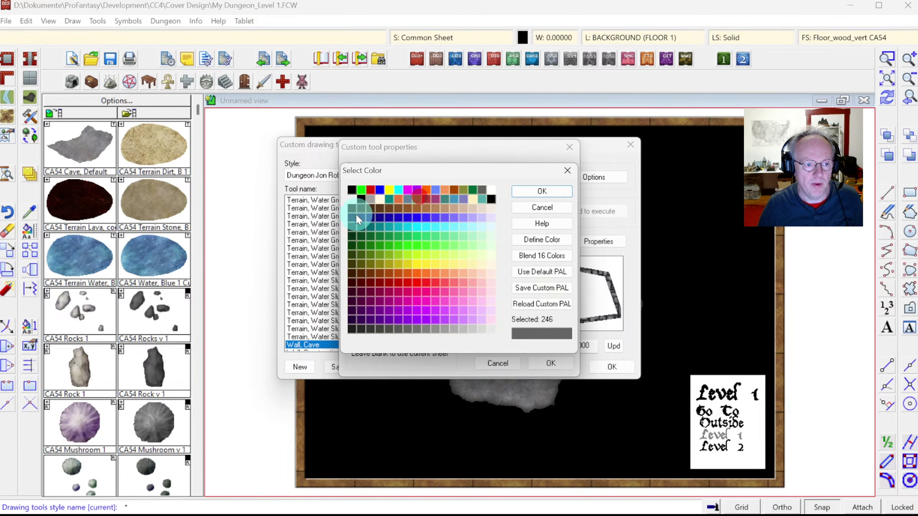
pyautogui.click(353, 191)
pyautogui.click(519, 193)
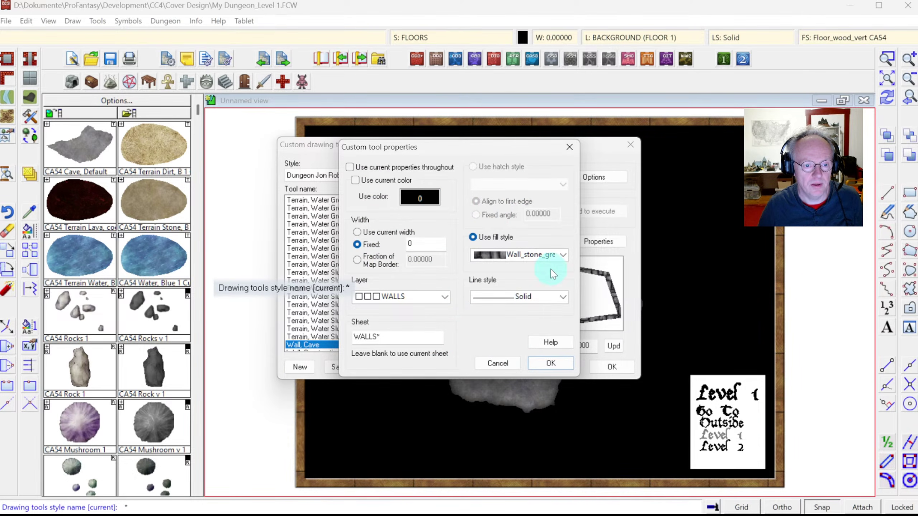
# Set the Wall, Cave tool's fill style to Solid and accept its properties.
pyautogui.click(529, 255)
pyautogui.scroll(10, 529, 278)
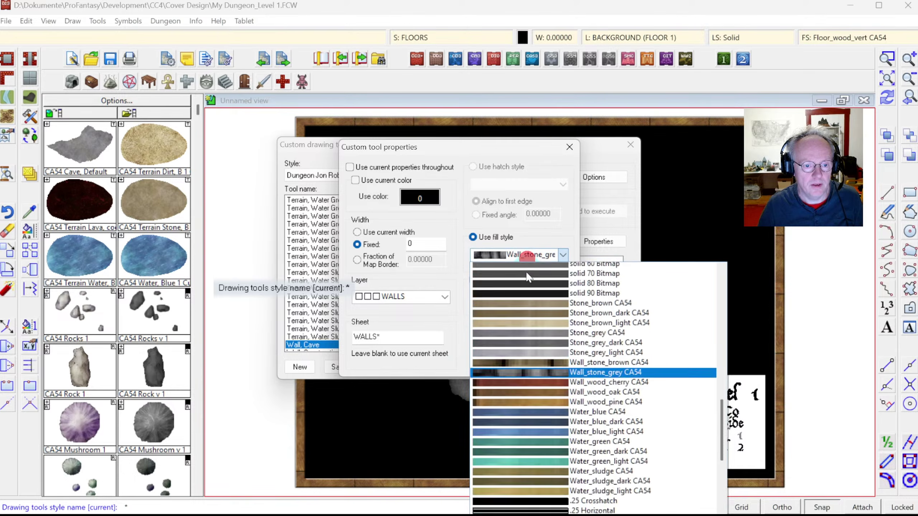
pyautogui.scroll(2, 529, 278)
pyautogui.click(529, 269)
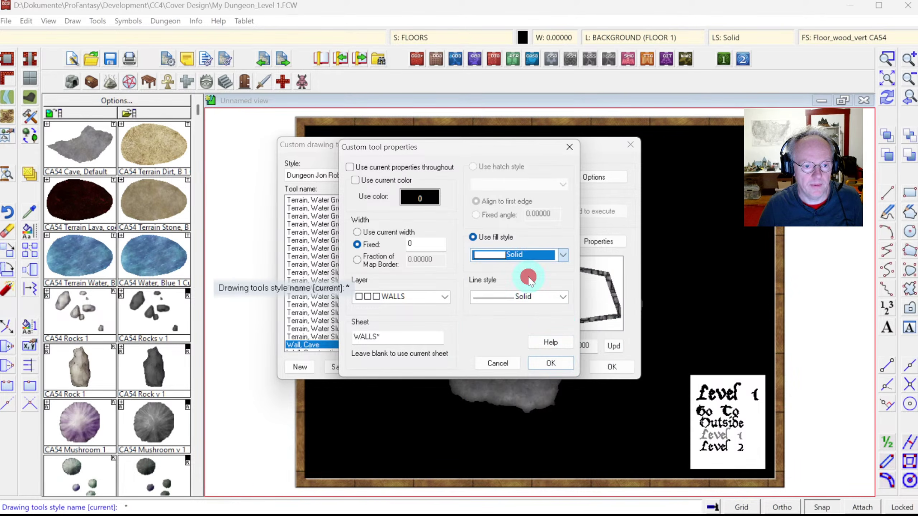
pyautogui.click(553, 365)
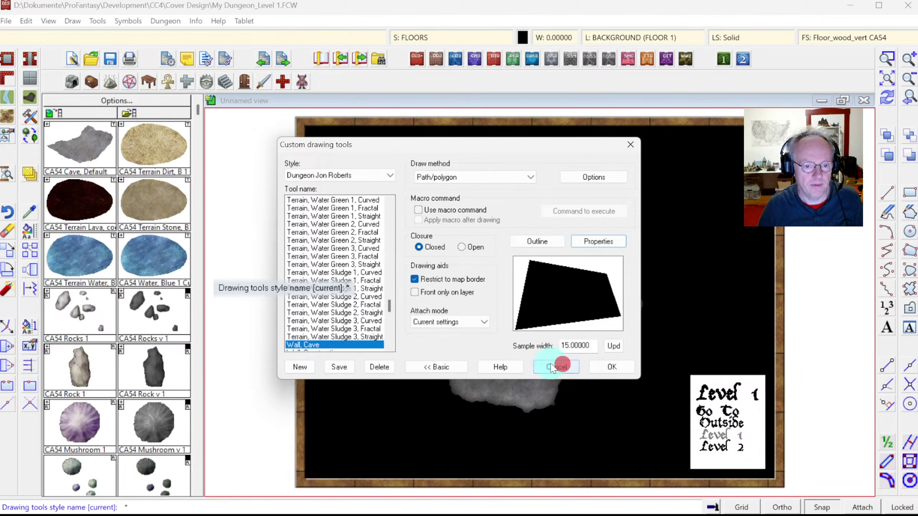
# Set the Wall, Cave tool's draw method to Fractal with a strength of 20%, then save the tool and start drawing with it.
pyautogui.click(529, 177)
pyautogui.click(453, 205)
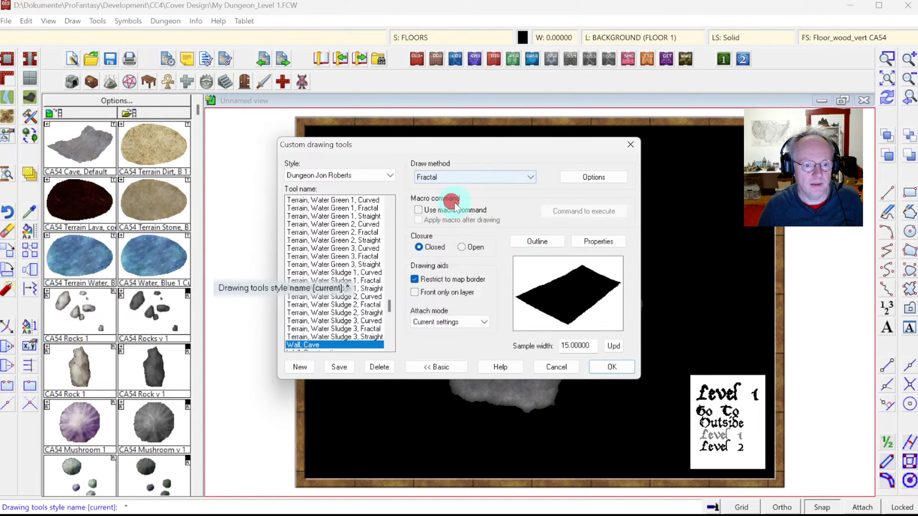
pyautogui.click(593, 177)
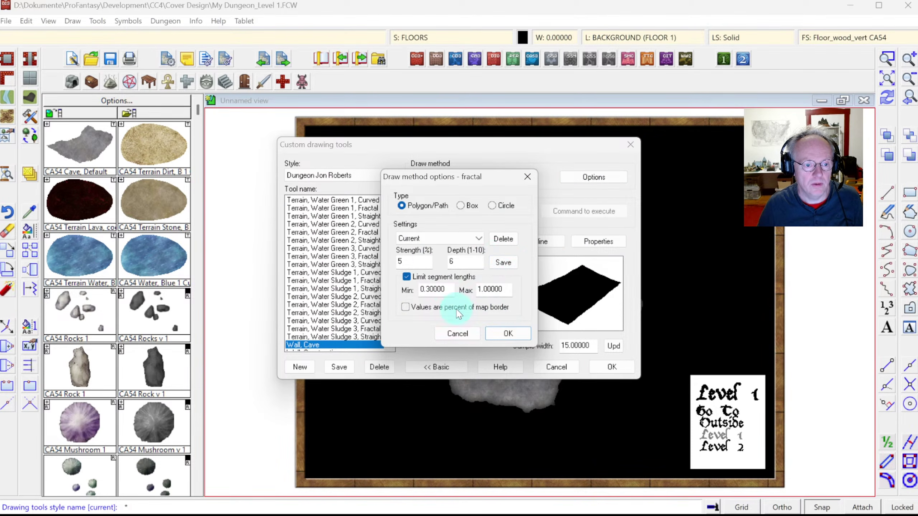
pyautogui.doubleClick(406, 259)
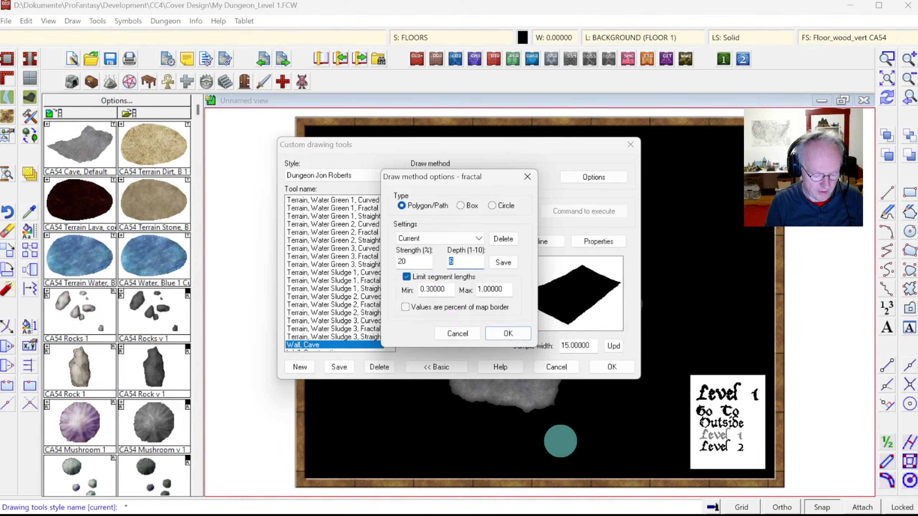
pyautogui.click(517, 335)
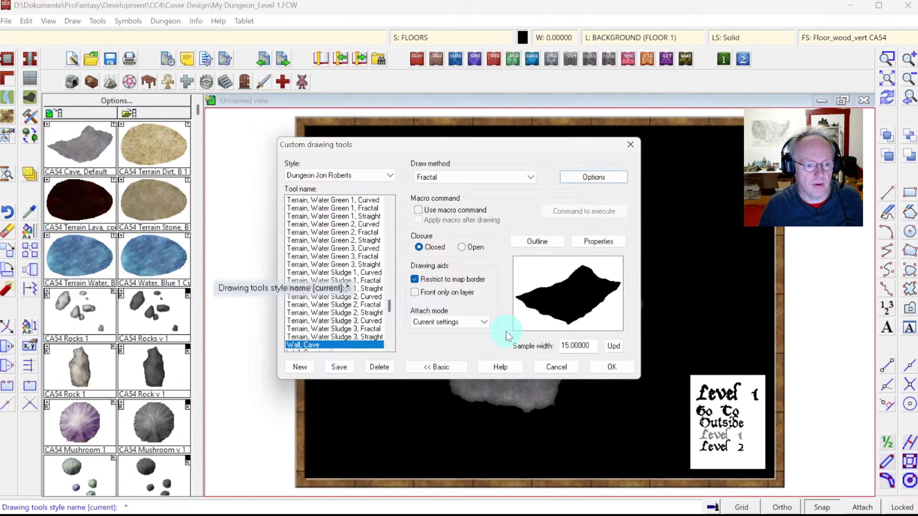
pyautogui.click(609, 367)
pyautogui.press('Return')
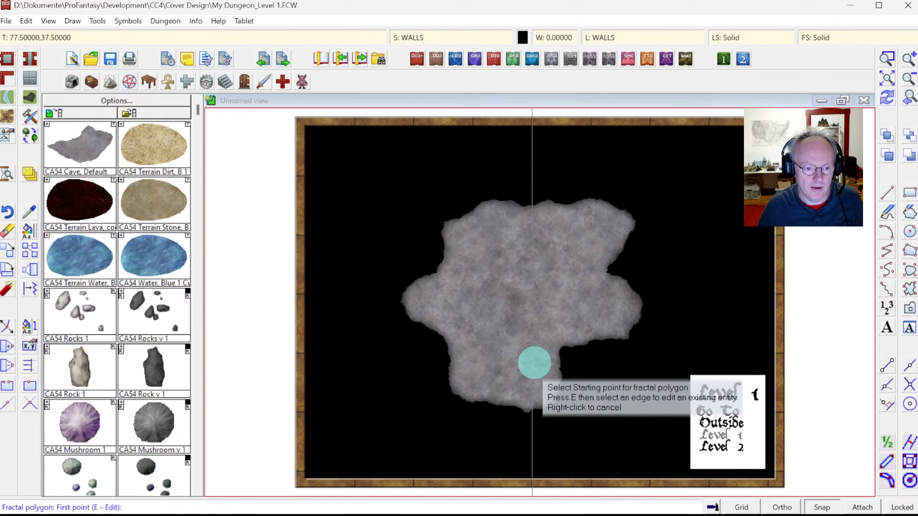
# Draw two small irregular black rock pillars inside the cave, one below its center and one near its upper-left edge.
pyautogui.click(517, 322)
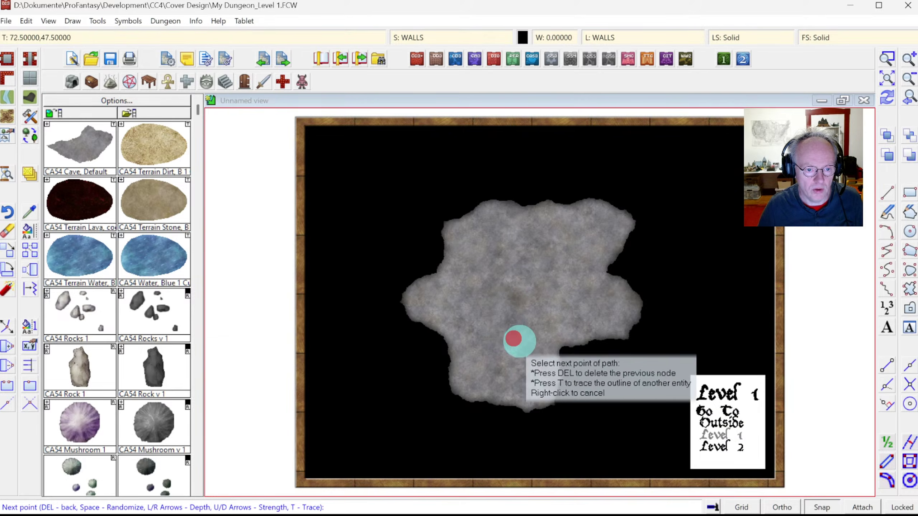
pyautogui.click(540, 321)
pyautogui.click(526, 318)
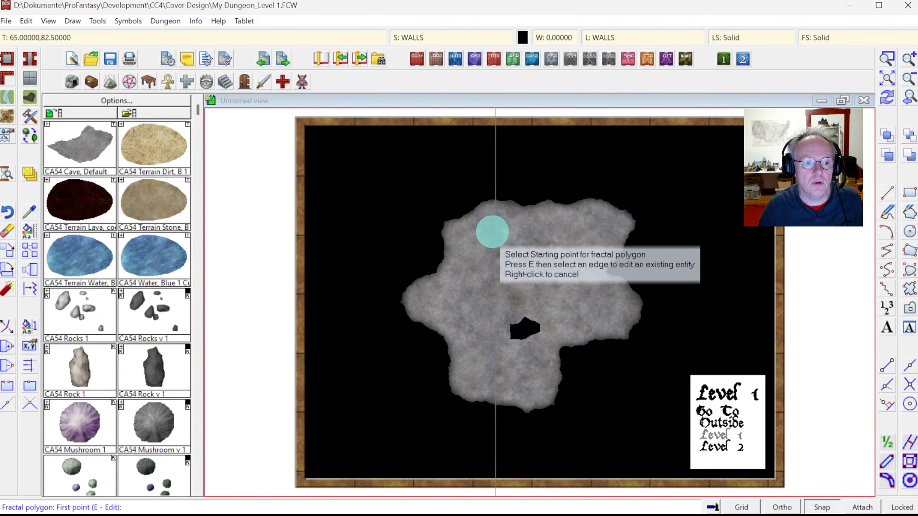
pyautogui.click(486, 229)
pyautogui.click(508, 234)
pyautogui.click(508, 219)
pyautogui.rightClick(508, 219)
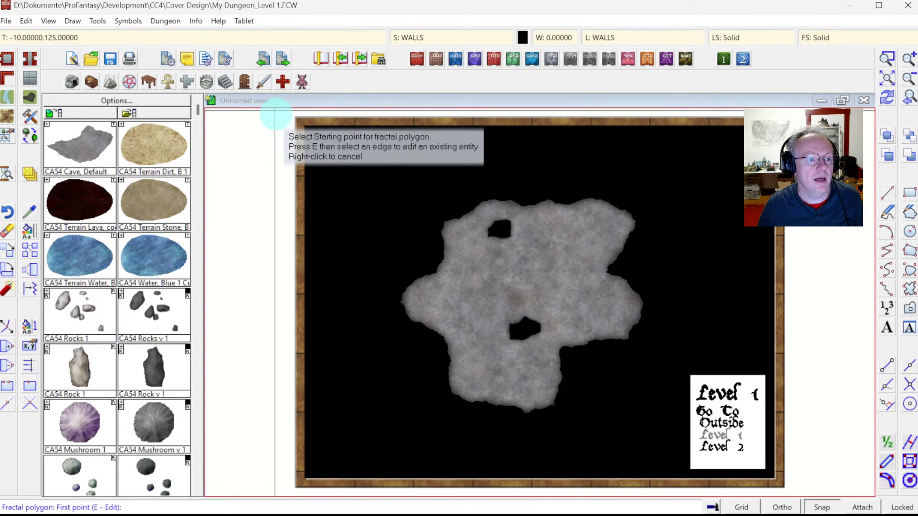
# Look through the weapons, wall features, and elemental and magic symbol catalogs of the current style.
pyautogui.click(265, 83)
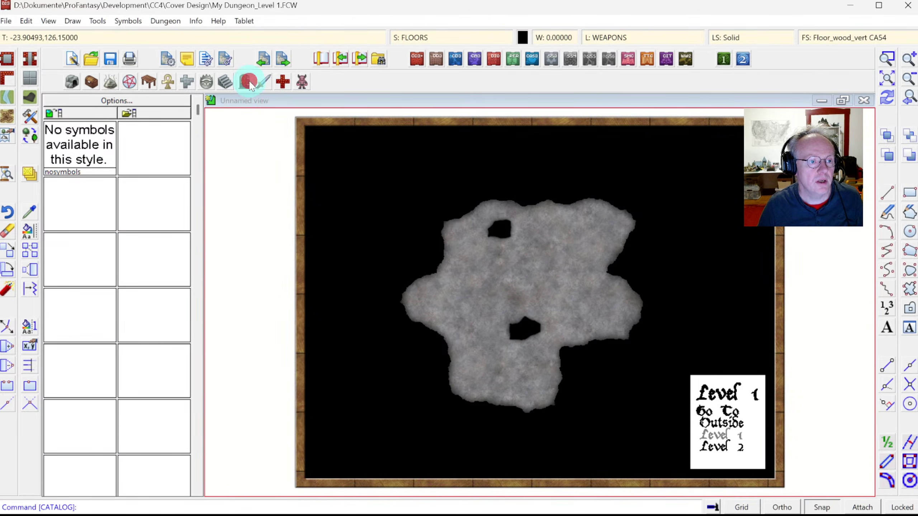
pyautogui.click(248, 81)
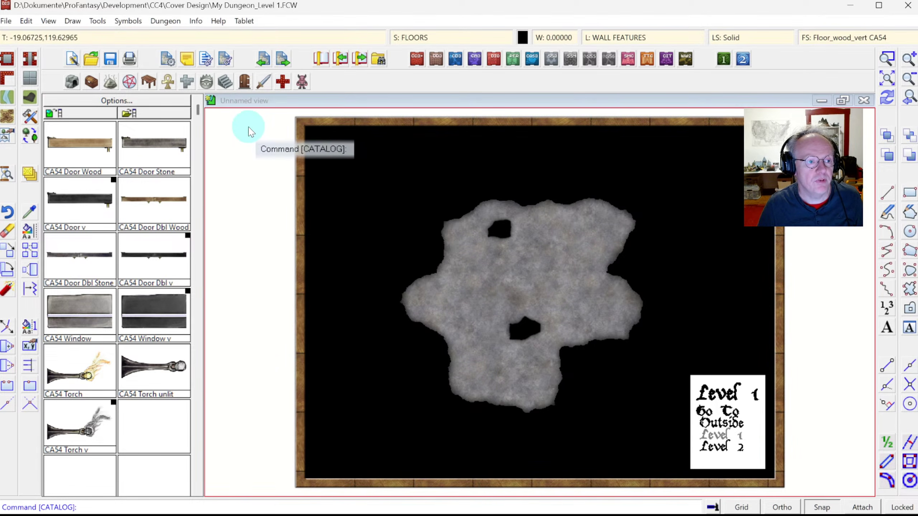
pyautogui.click(133, 83)
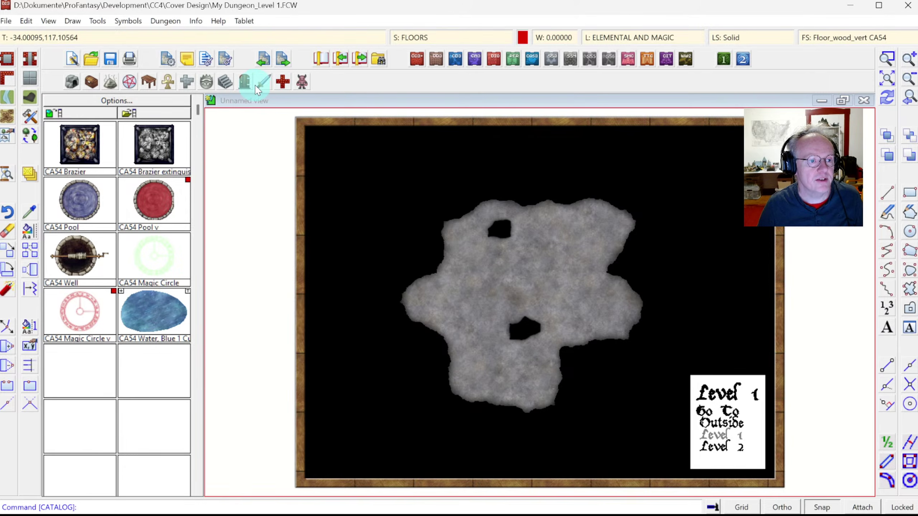
# Browse for a symbol catalog in the DD3 Color folder under Symbols, Dungeons, DD3.
pyautogui.click(147, 113)
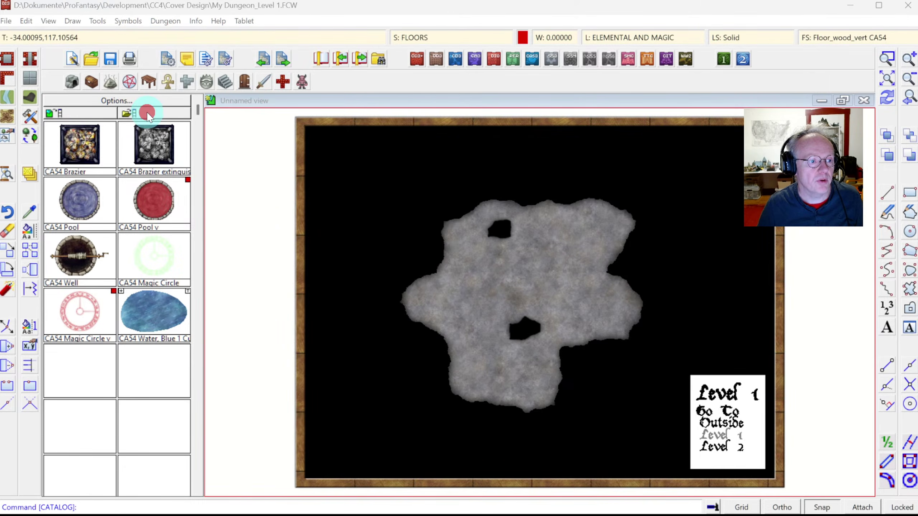
pyautogui.click(222, 66)
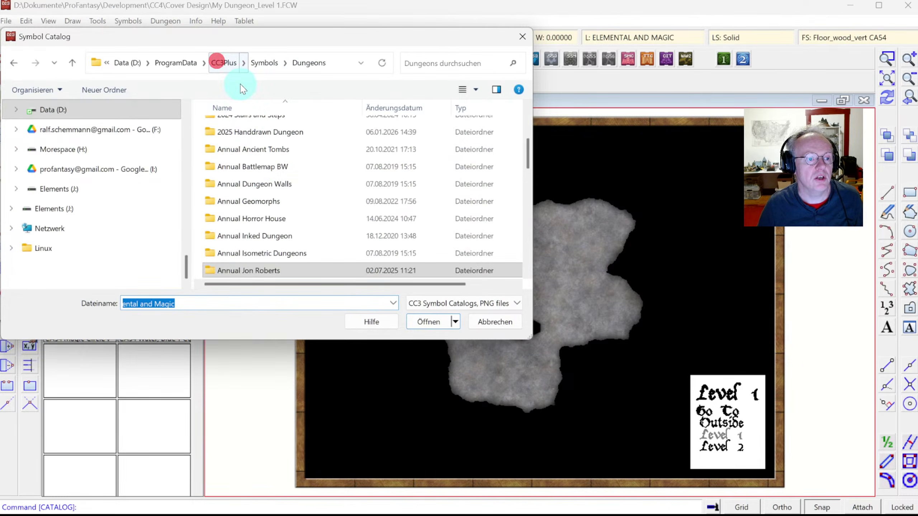
pyautogui.scroll(3, 246, 154)
pyautogui.scroll(-6, 280, 215)
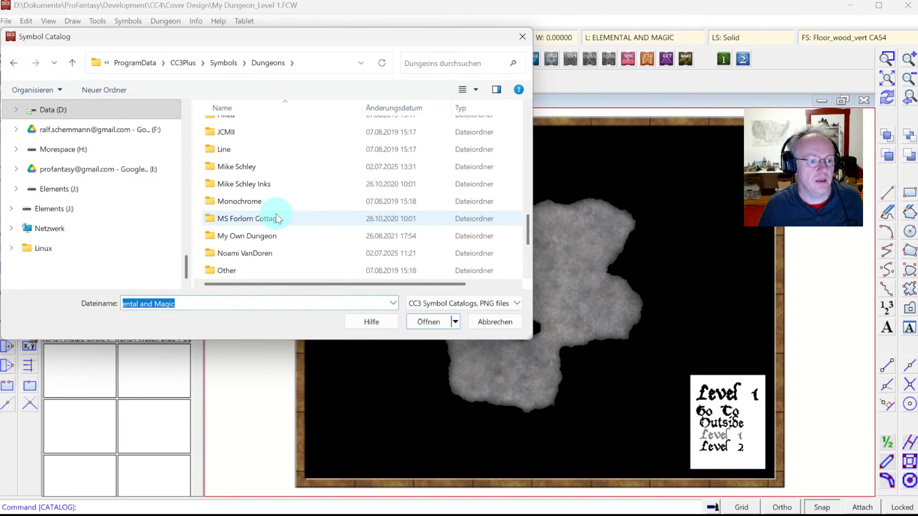
pyautogui.scroll(3, 269, 204)
pyautogui.doubleClick(245, 213)
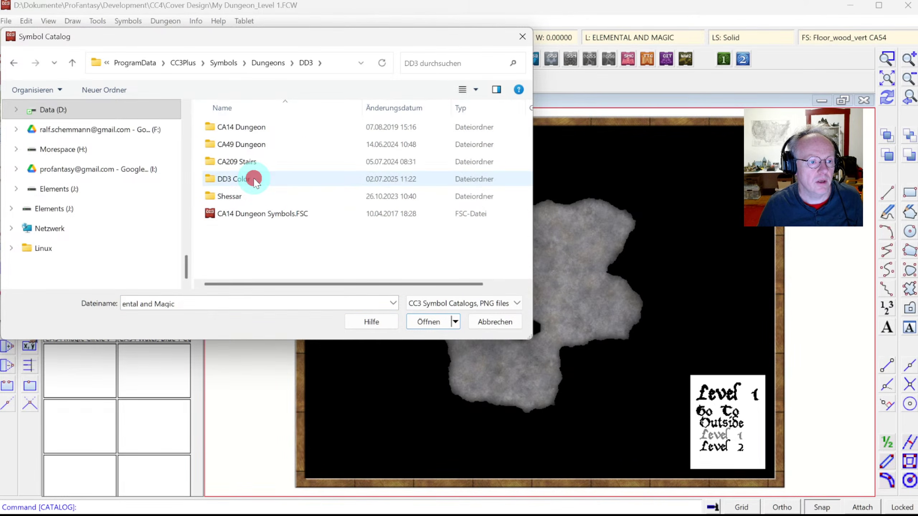
pyautogui.doubleClick(256, 180)
# Load the Elemental and Magic.fsc symbol catalog from the DD3 Color folder.
pyautogui.scroll(-3, 306, 195)
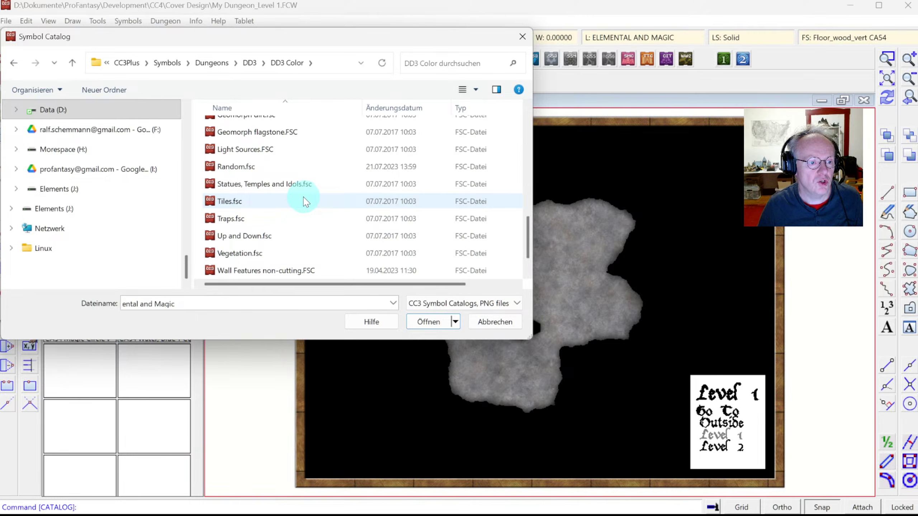
pyautogui.scroll(-1, 304, 202)
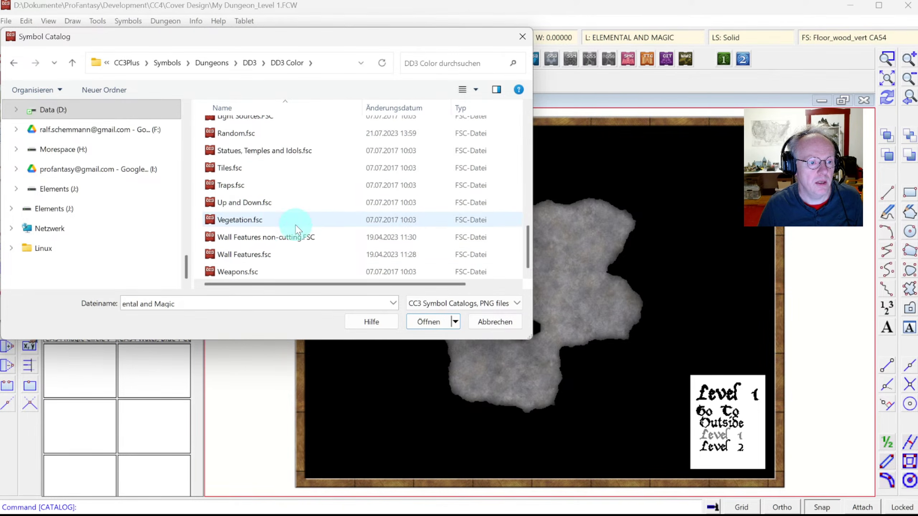
pyautogui.click(264, 255)
pyautogui.scroll(3, 273, 199)
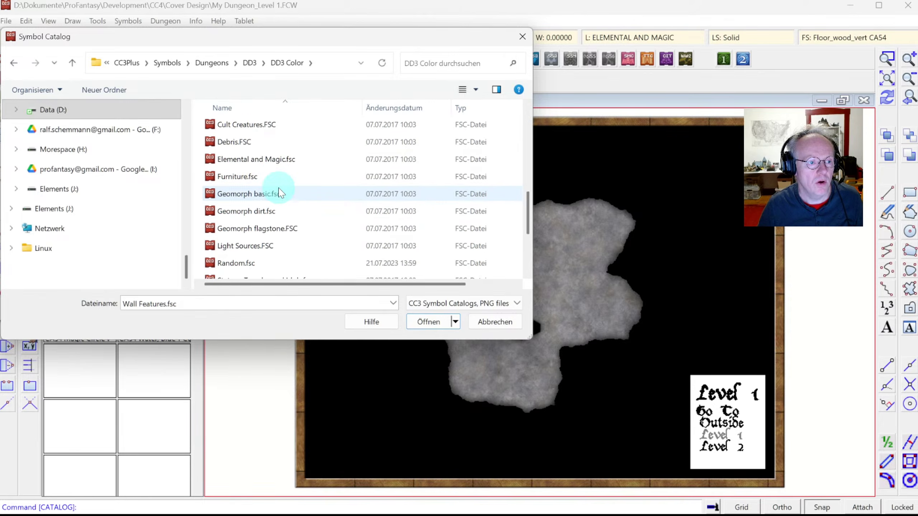
pyautogui.click(266, 158)
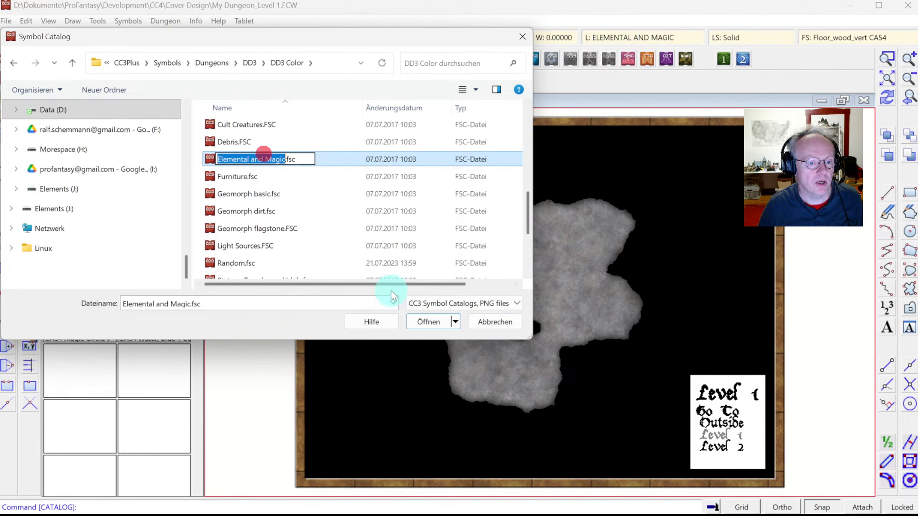
pyautogui.click(428, 318)
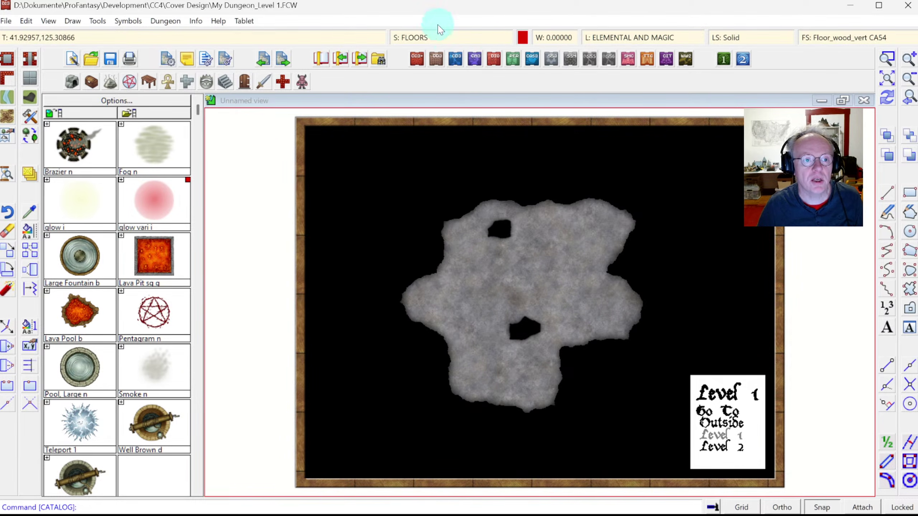
# Check which effects are assigned to the SYMBOLS TORCHES sheet of the Level 1 drawing.
pyautogui.click(454, 37)
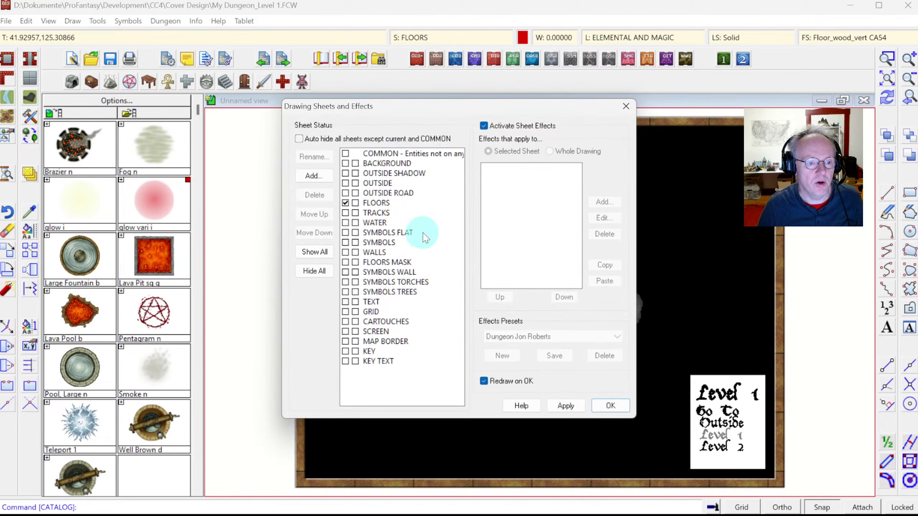
pyautogui.click(405, 283)
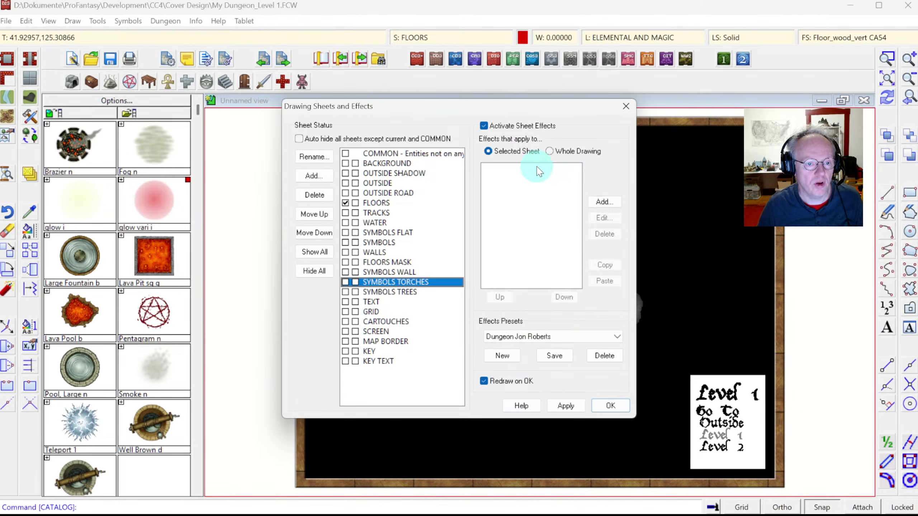
pyautogui.click(598, 404)
# Place one pale yellow glow symbol on the cave floor, slightly above and beside the lower rock pillar.
pyautogui.click(86, 206)
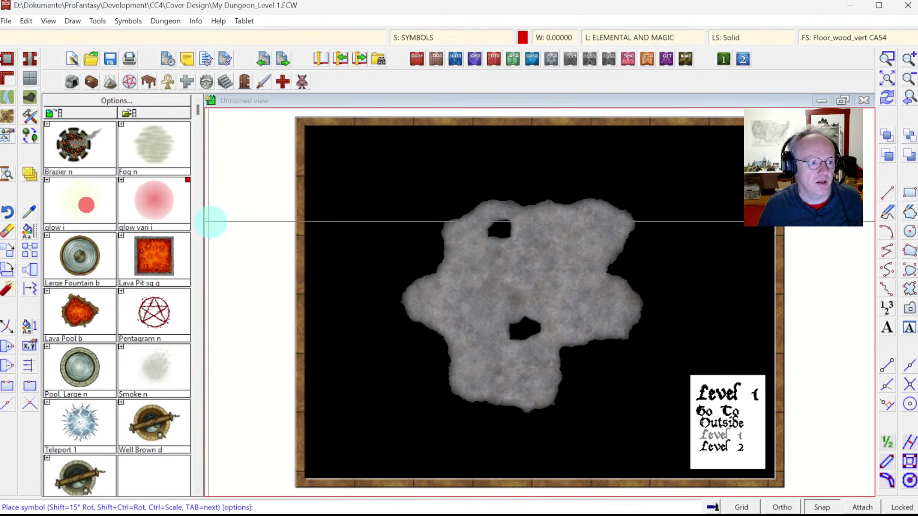
pyautogui.click(525, 279)
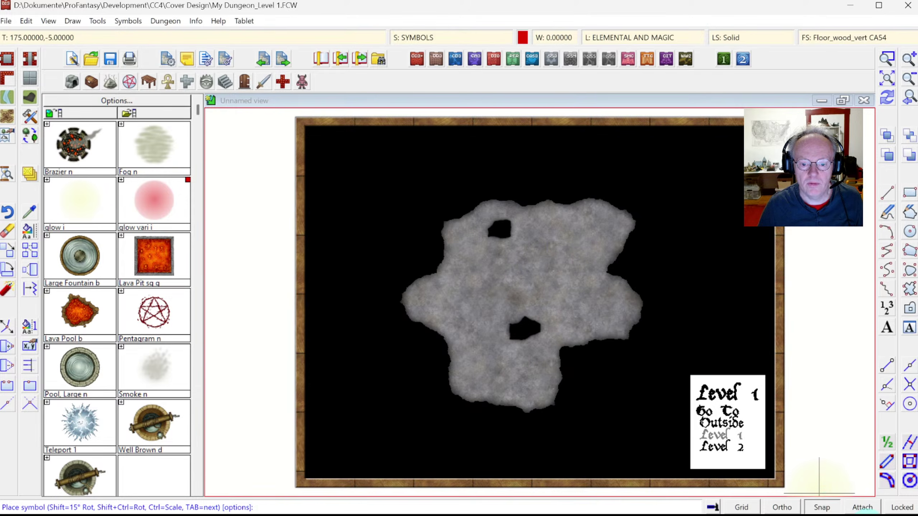
pyautogui.click(543, 272)
pyautogui.press('Escape')
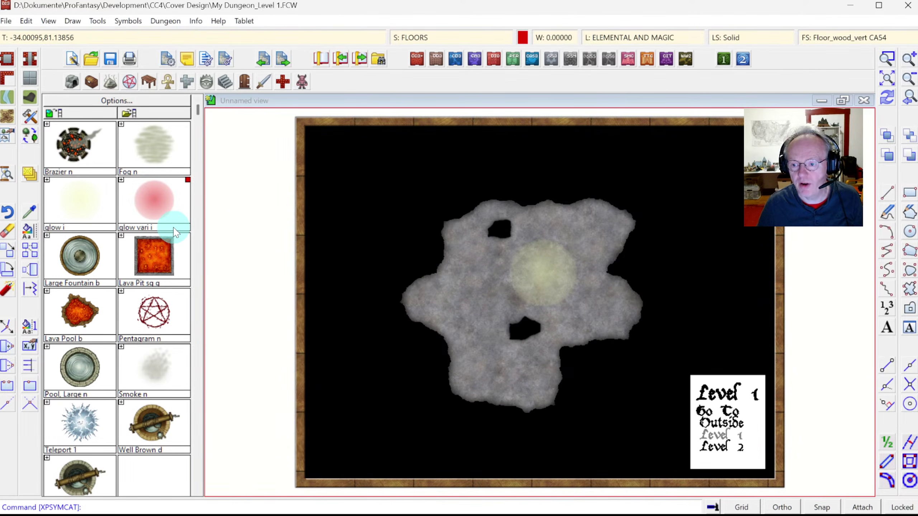
# Copy the yellow glow symbol to the clipboard with the origin at 0,0 and save the Level 1 drawing.
pyautogui.click(27, 22)
pyautogui.click(58, 81)
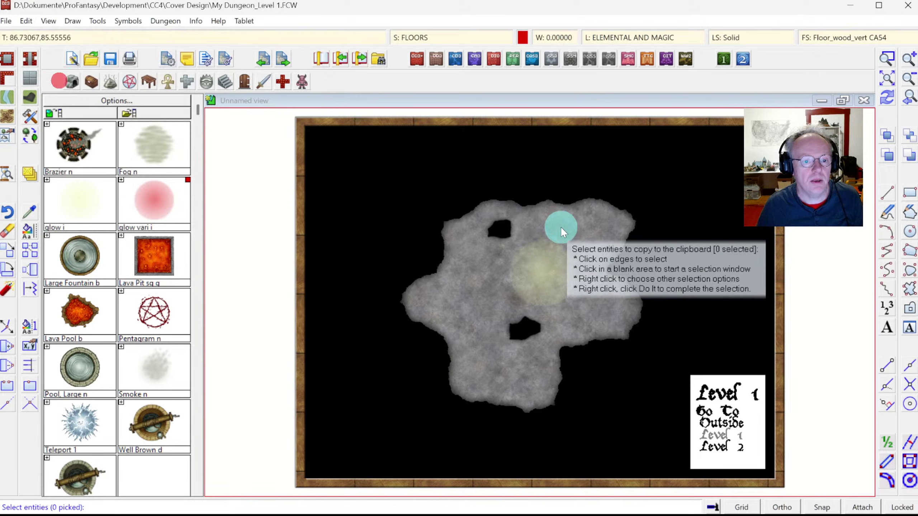
pyautogui.click(562, 247)
pyautogui.click(586, 244)
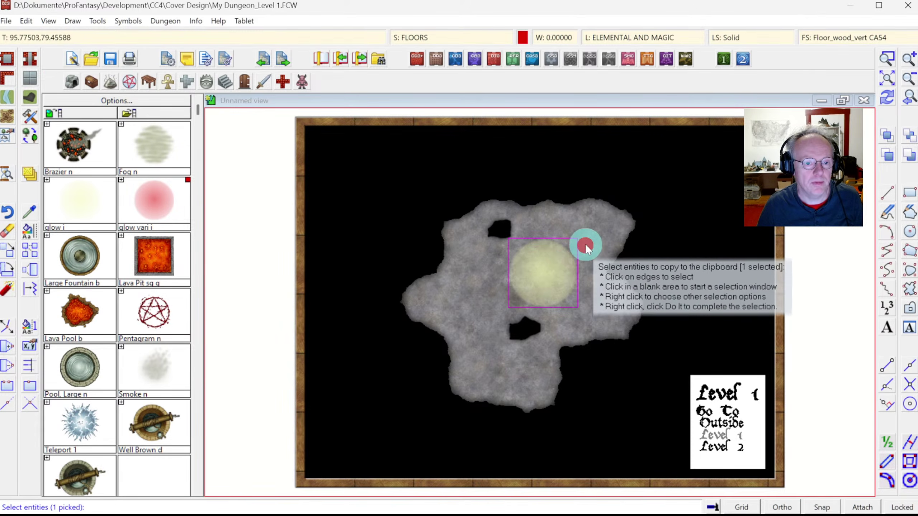
pyautogui.rightClick(508, 261)
pyautogui.click(539, 266)
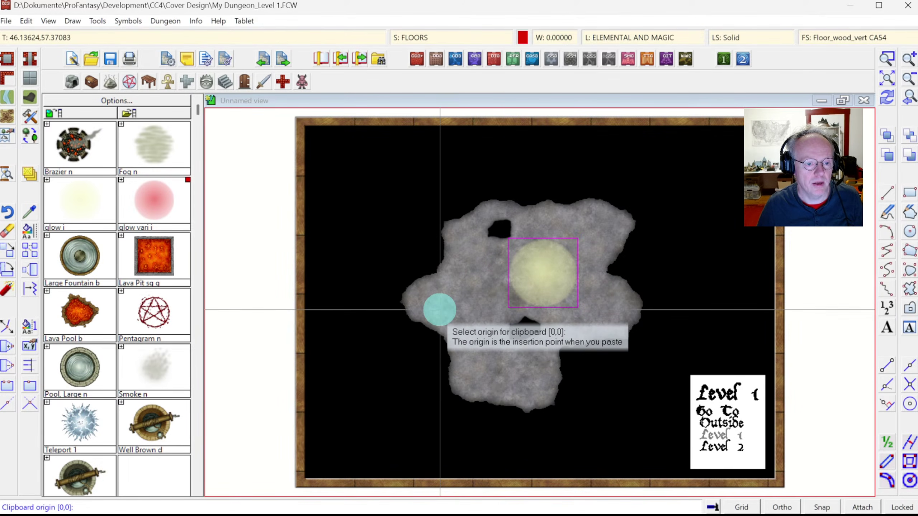
pyautogui.click(448, 298)
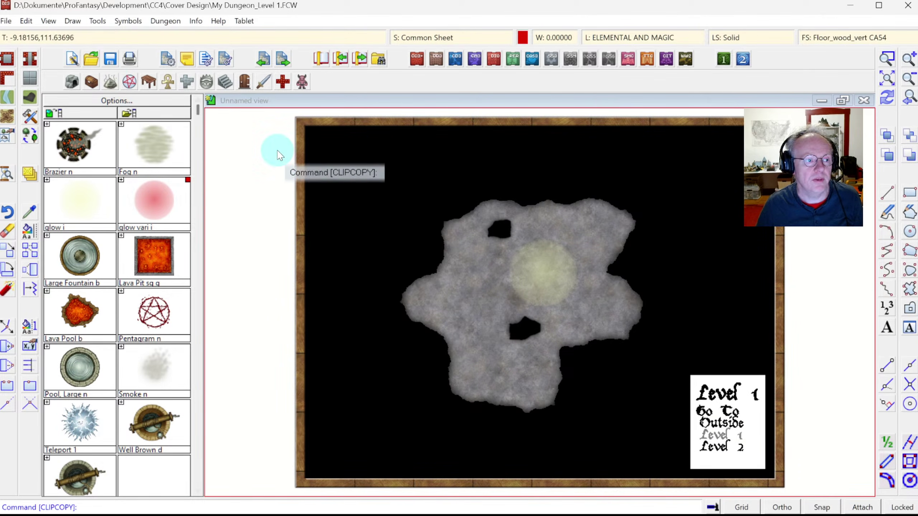
pyautogui.click(113, 62)
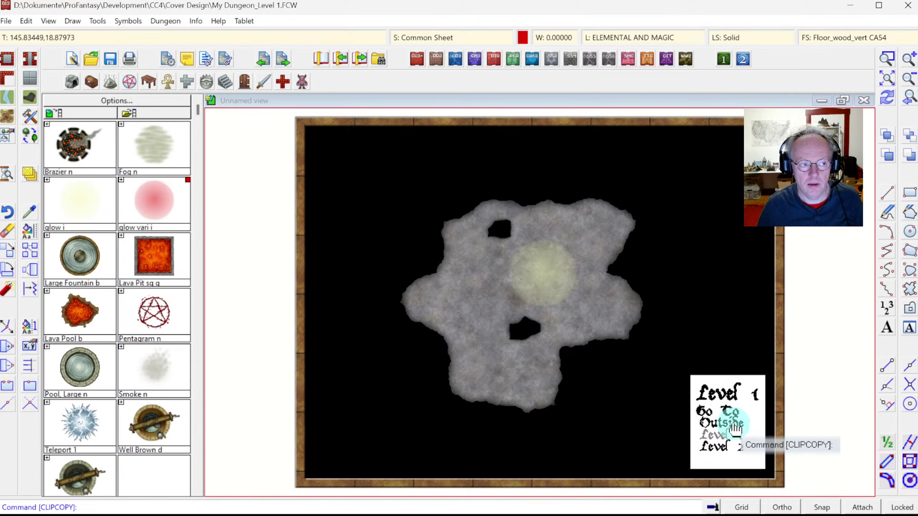
# Go to the linked Outside map and paste the glow at the 0,0 origin so it matches its Level 1 position.
pyautogui.click(718, 423)
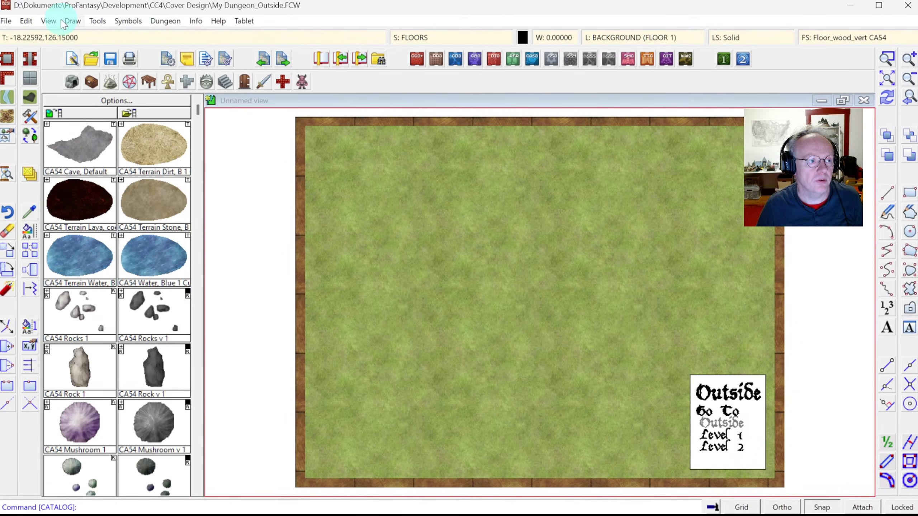
pyautogui.click(26, 21)
pyautogui.click(54, 95)
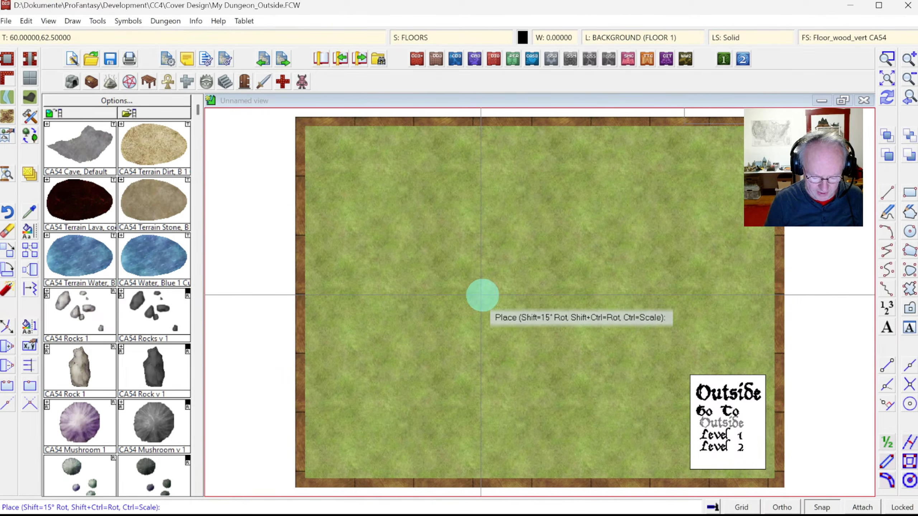
pyautogui.press('Return')
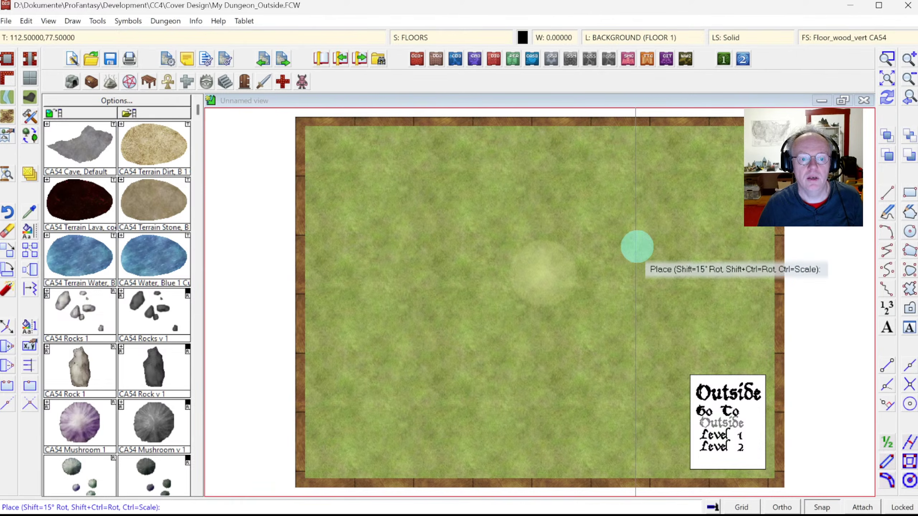
pyautogui.rightClick(610, 246)
pyautogui.click(886, 59)
pyautogui.click(477, 220)
pyautogui.click(603, 320)
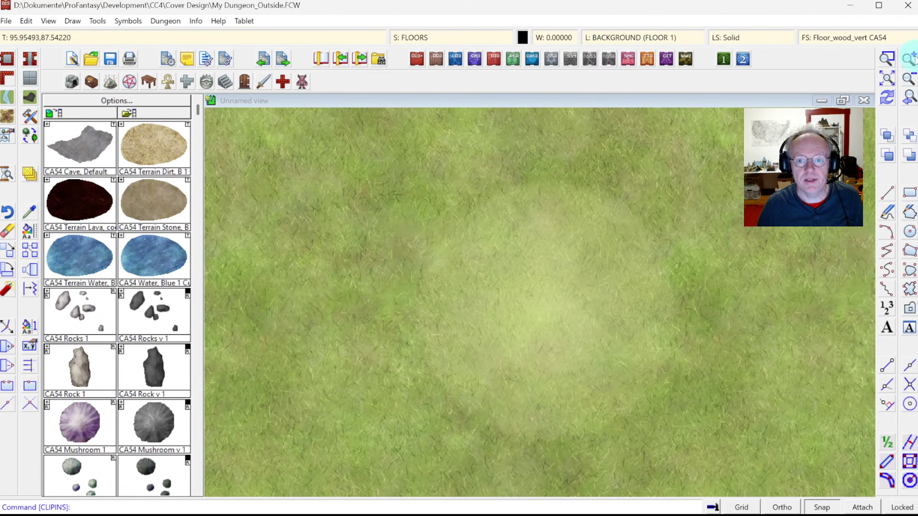
pyautogui.click(908, 79)
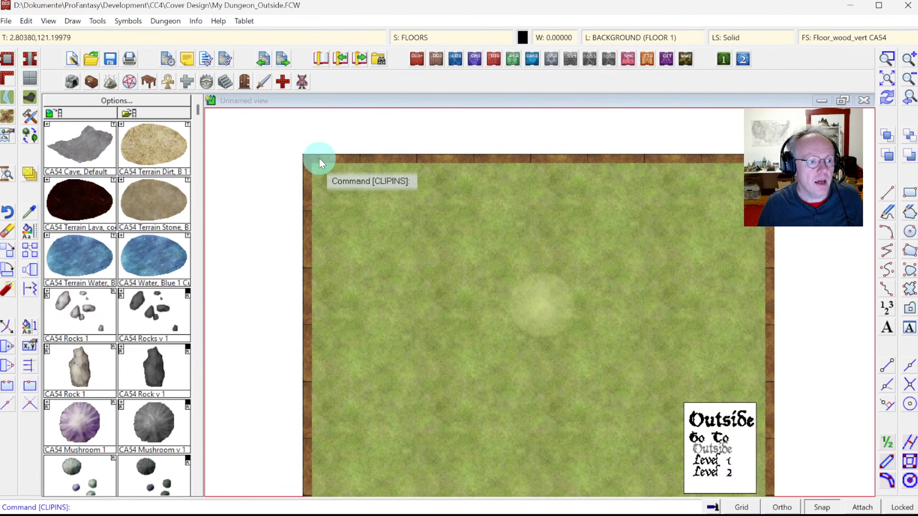
# Draw an irregular smooth patch of brown dirt terrain (Terrain Dirt, B 2) surrounding the glow on the grass.
pyautogui.click(122, 125)
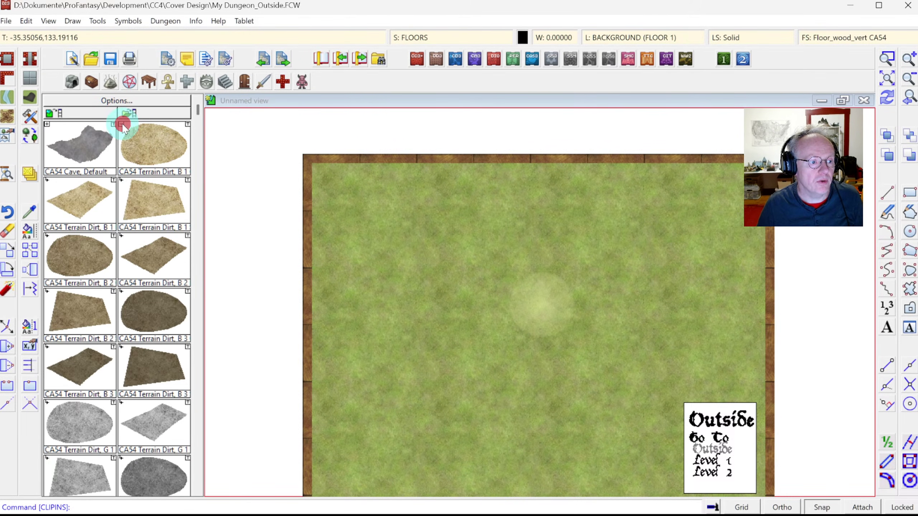
pyautogui.click(73, 257)
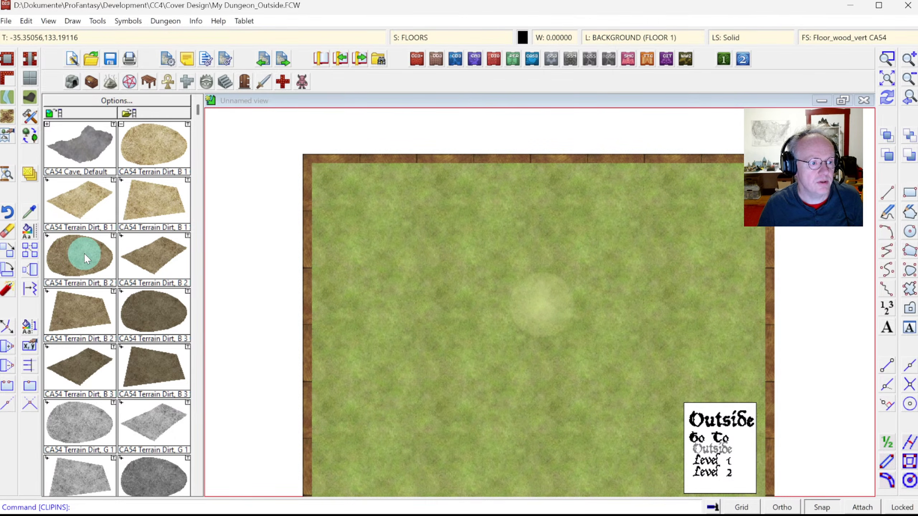
pyautogui.click(84, 252)
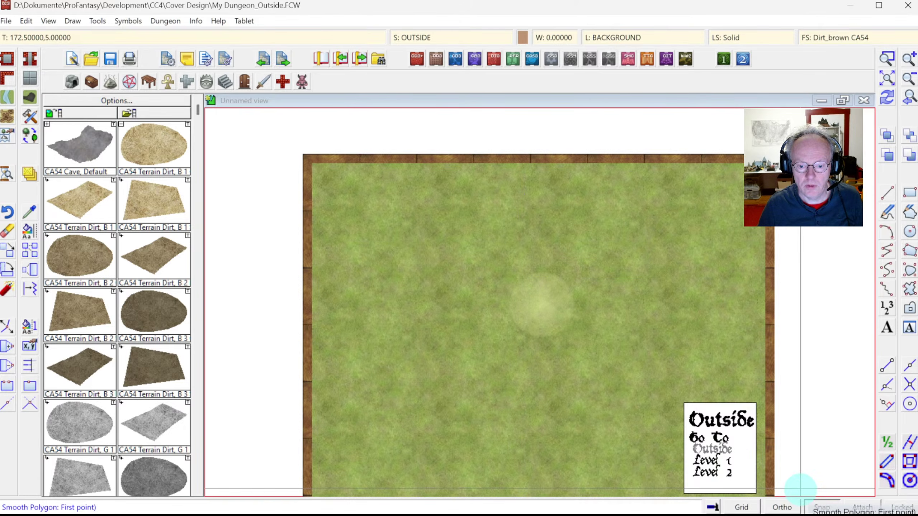
pyautogui.click(515, 244)
pyautogui.moveTo(515, 243)
pyautogui.mouseDown()
pyautogui.moveTo(484, 274)
pyautogui.moveTo(486, 290)
pyautogui.moveTo(473, 302)
pyautogui.moveTo(479, 348)
pyautogui.moveTo(512, 355)
pyautogui.moveTo(544, 378)
pyautogui.moveTo(562, 358)
pyautogui.moveTo(597, 352)
pyautogui.moveTo(600, 324)
pyautogui.moveTo(623, 287)
pyautogui.moveTo(589, 263)
pyautogui.moveTo(583, 238)
pyautogui.moveTo(535, 239)
pyautogui.mouseUp()
pyautogui.click(522, 239)
pyautogui.rightClick(522, 238)
pyautogui.rightClick(582, 256)
# Redraw the Outside map and activate its sheet effects.
pyautogui.click(885, 103)
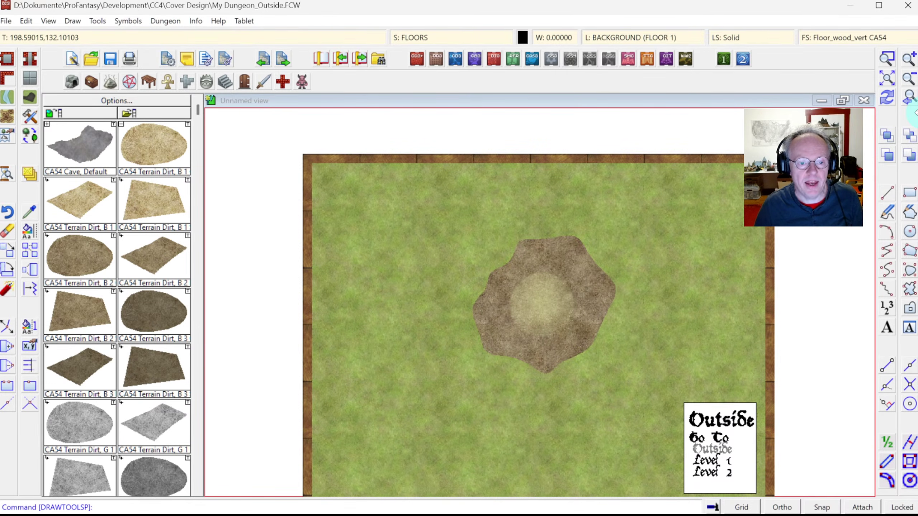
pyautogui.click(423, 36)
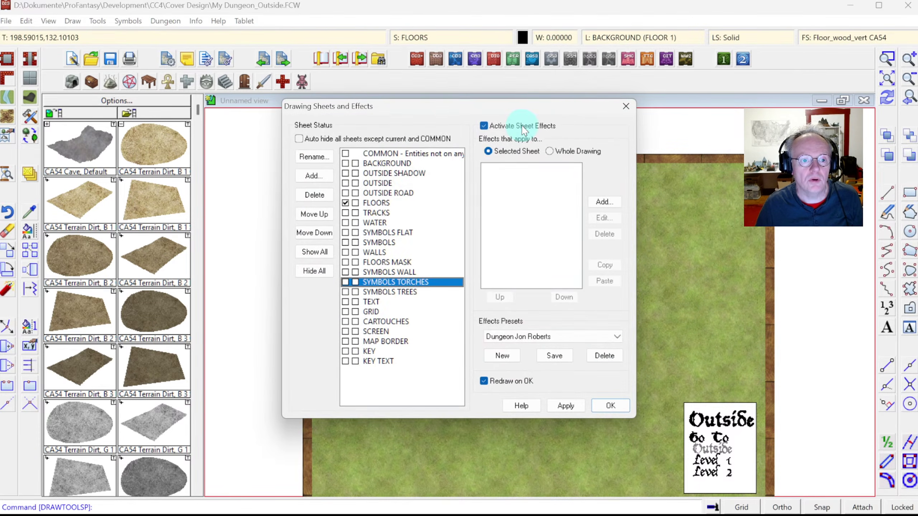
pyautogui.click(610, 401)
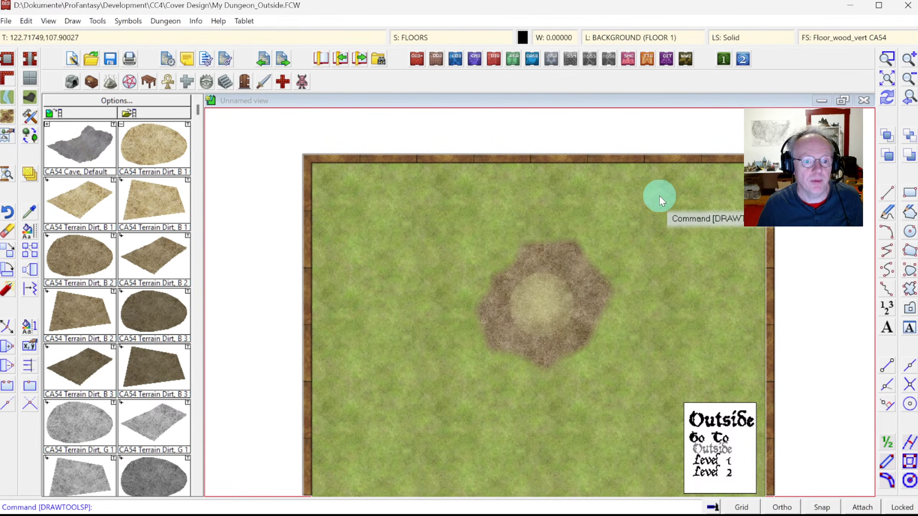
# Add a new sheet named FLOORS HOLE directly below FLOORS and keep it as the current sheet.
pyautogui.click(431, 37)
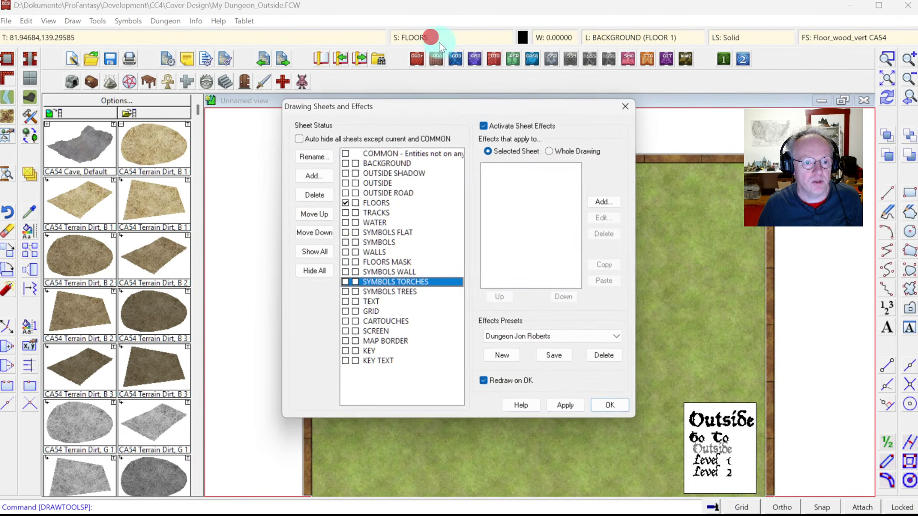
pyautogui.click(376, 203)
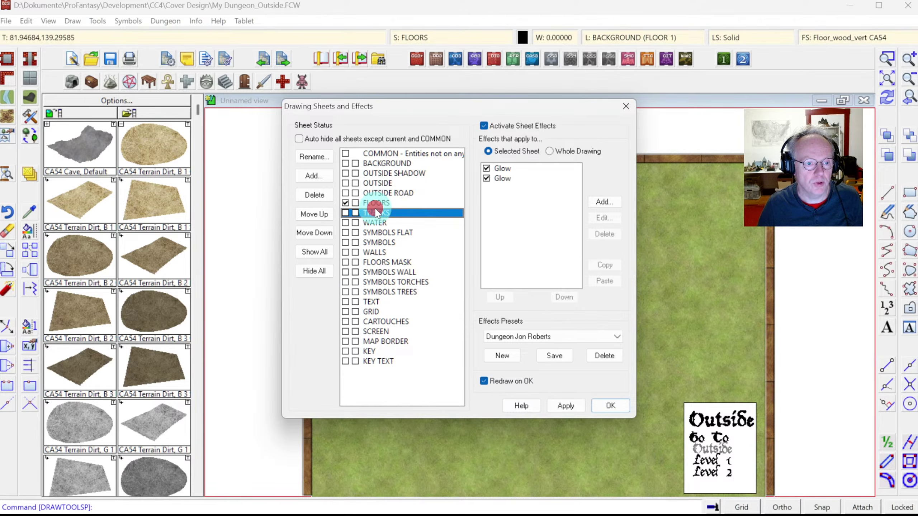
pyautogui.click(320, 175)
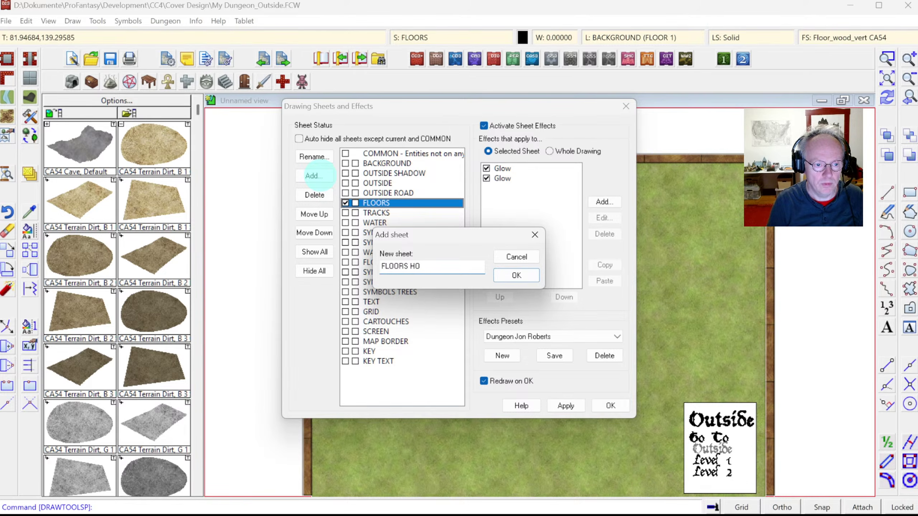
pyautogui.write('FLOORS HOLE')
pyautogui.press('Return')
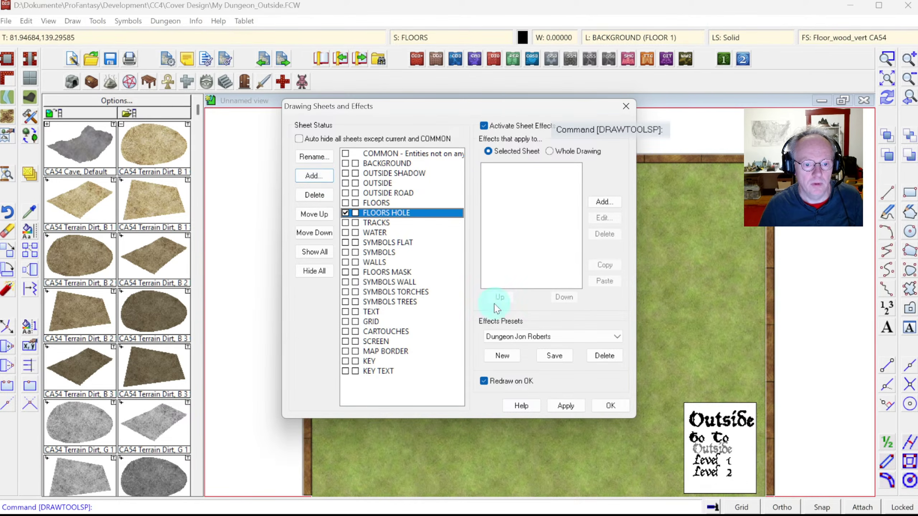
pyautogui.click(600, 404)
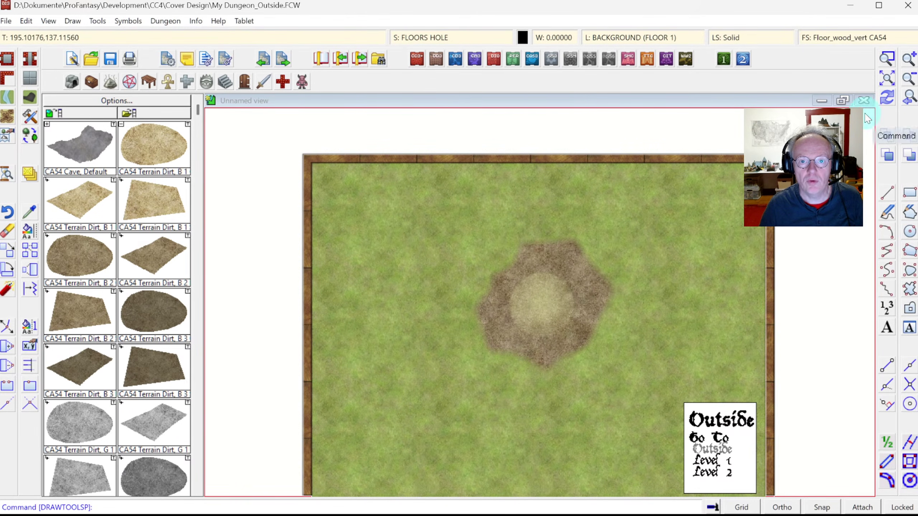
# Set the current fill style to the Solid brush pattern.
pyautogui.rightClick(815, 38)
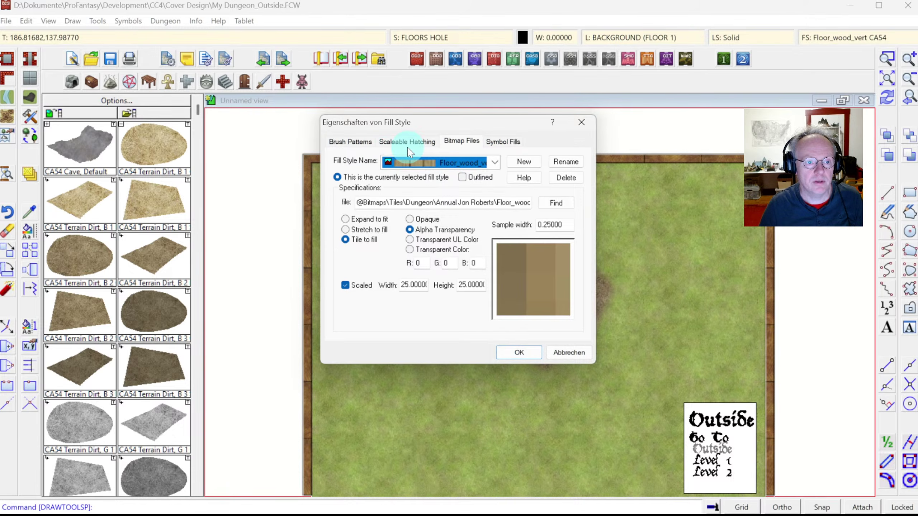
pyautogui.click(442, 165)
pyautogui.scroll(4, 437, 179)
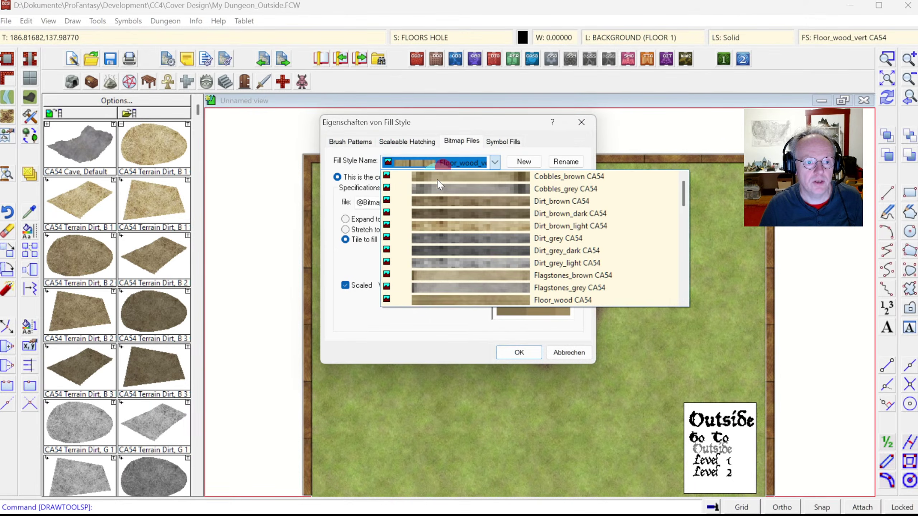
pyautogui.click(395, 150)
pyautogui.click(359, 141)
pyautogui.click(416, 212)
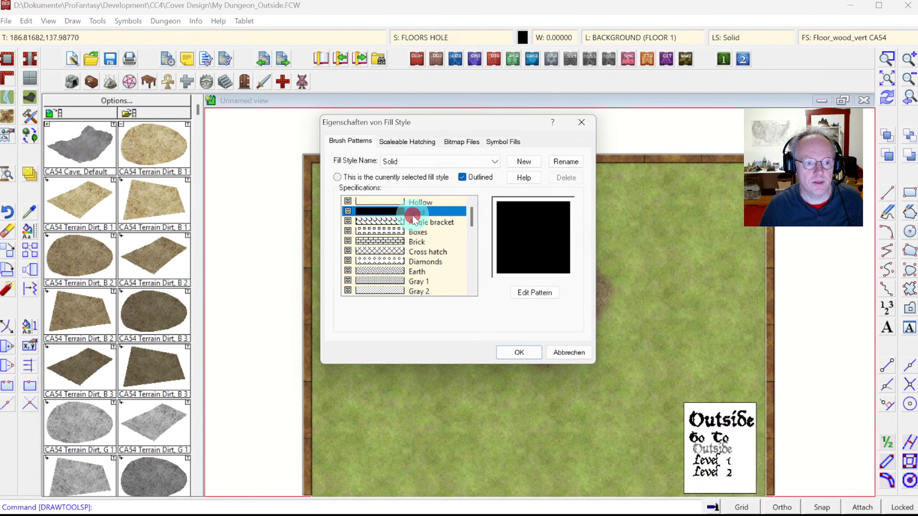
pyautogui.click(517, 352)
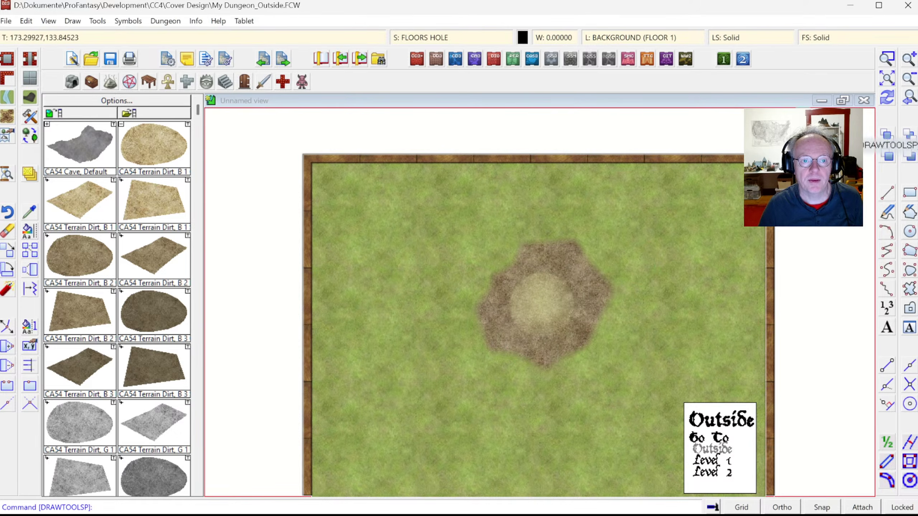
# Draw a solid black circle covering the glow at the centre of the brown dirt patch.
pyautogui.click(911, 234)
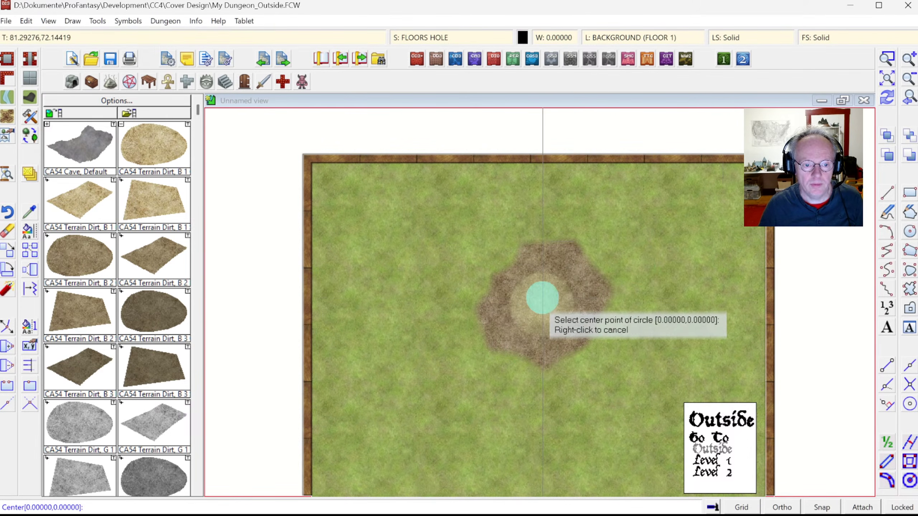
pyautogui.click(557, 277)
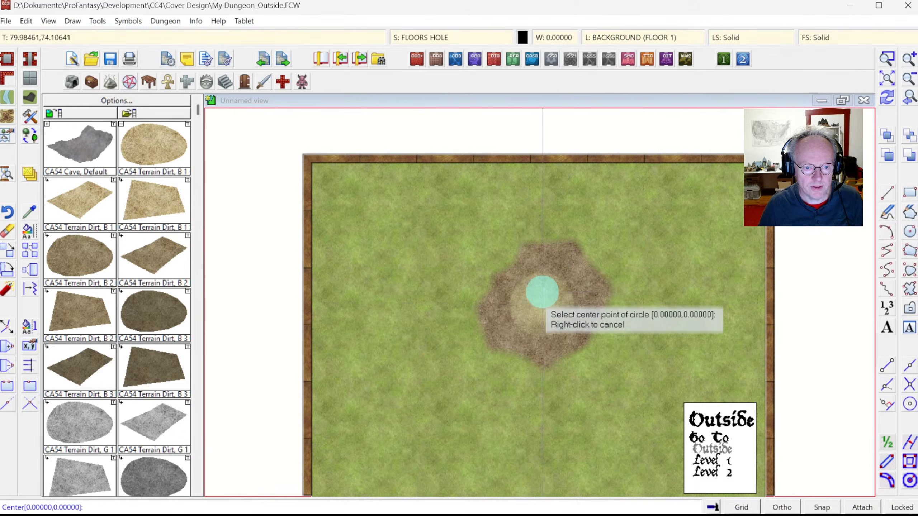
pyautogui.click(886, 54)
pyautogui.click(469, 228)
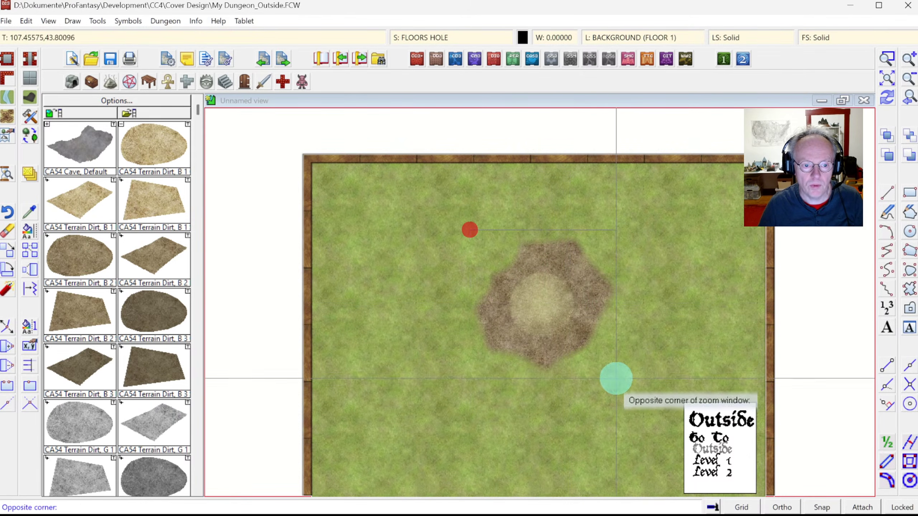
pyautogui.click(614, 377)
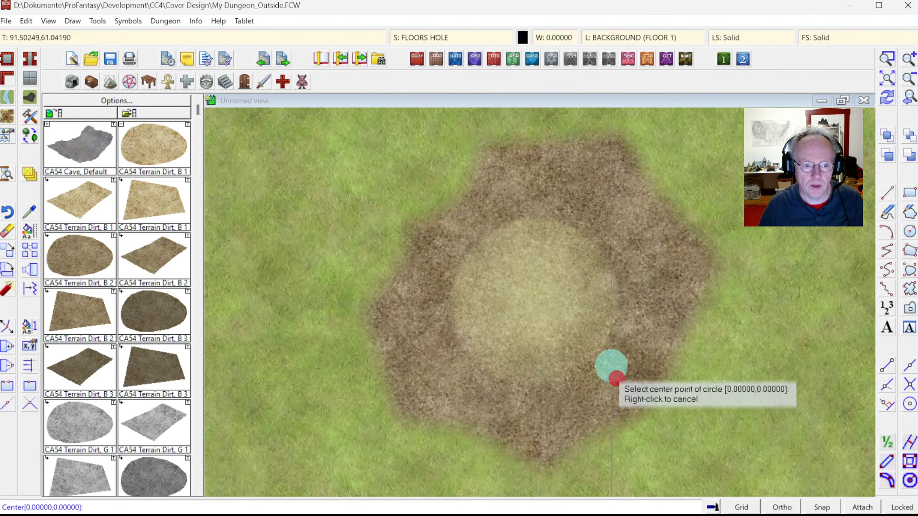
pyautogui.click(535, 305)
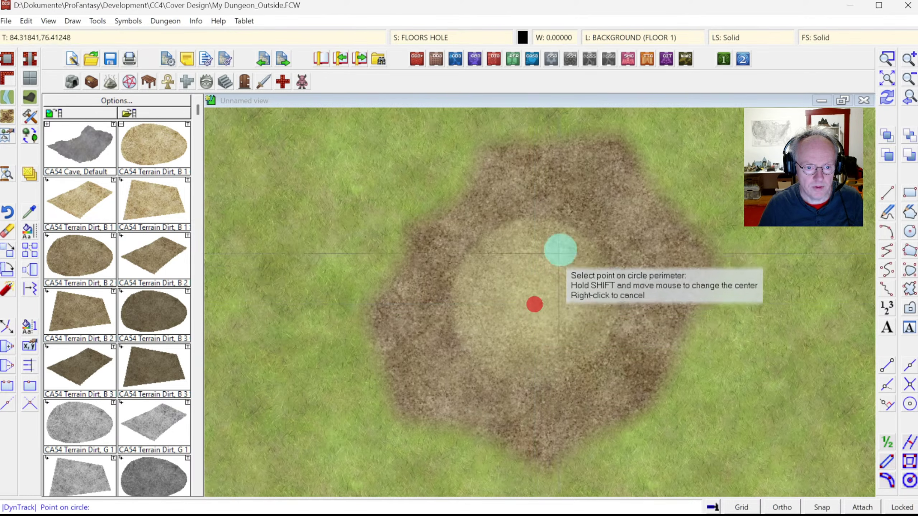
pyautogui.click(576, 225)
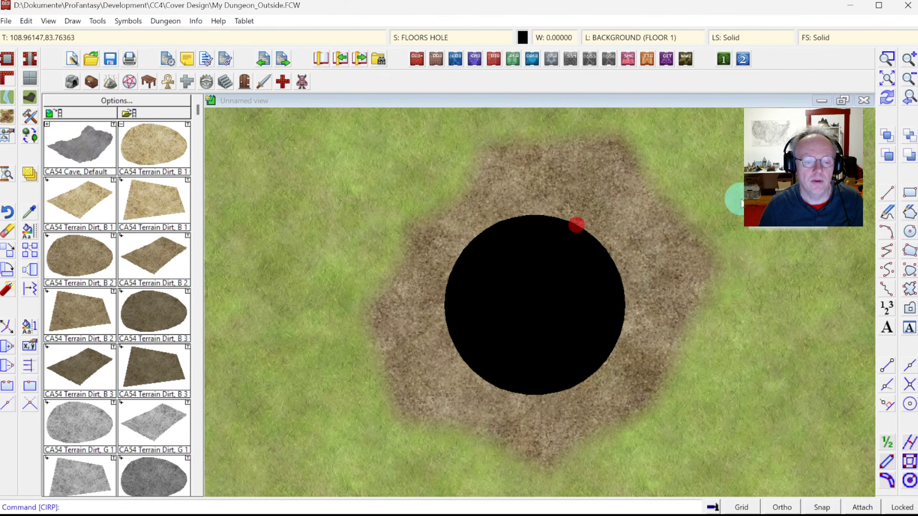
pyautogui.click(8, 230)
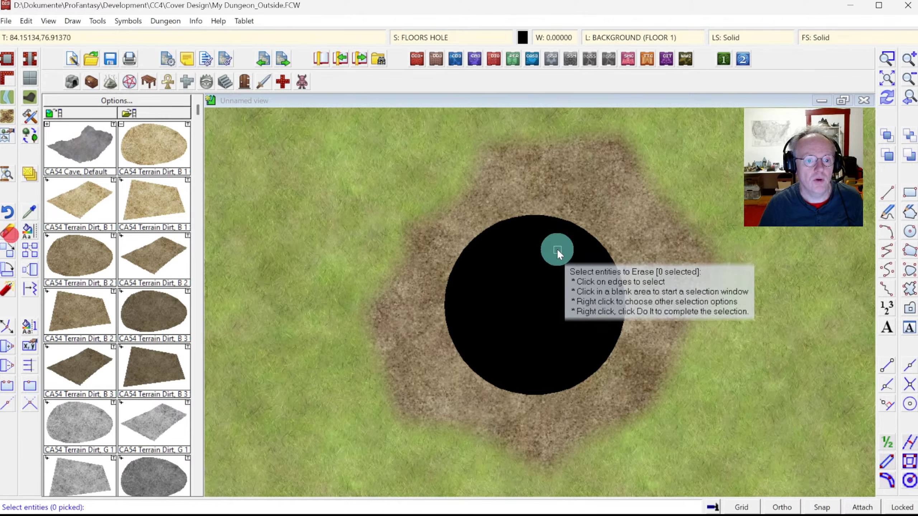
pyautogui.click(560, 233)
pyautogui.click(565, 233)
pyautogui.click(568, 230)
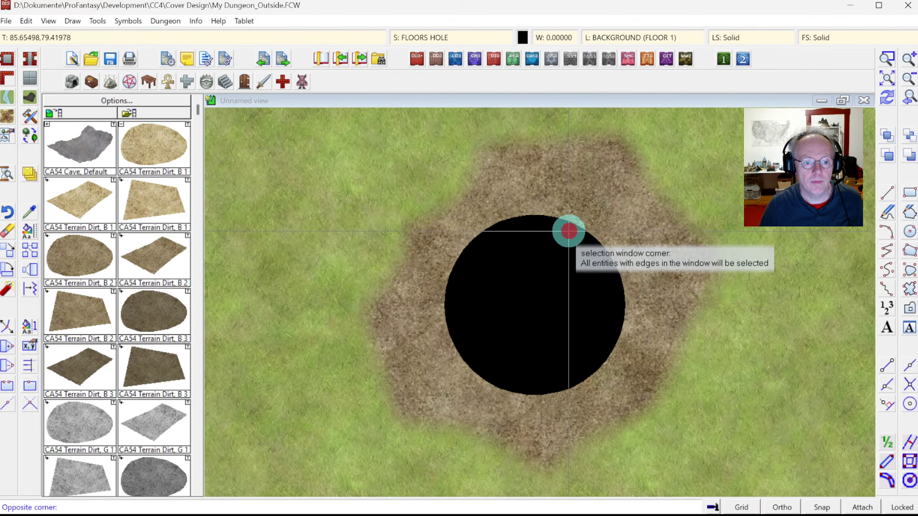
pyautogui.click(578, 245)
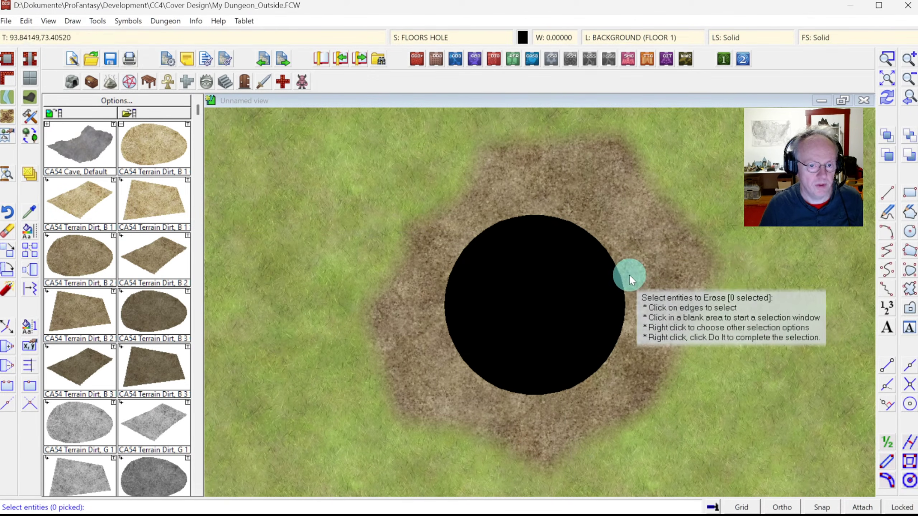
pyautogui.click(644, 285)
pyautogui.click(550, 294)
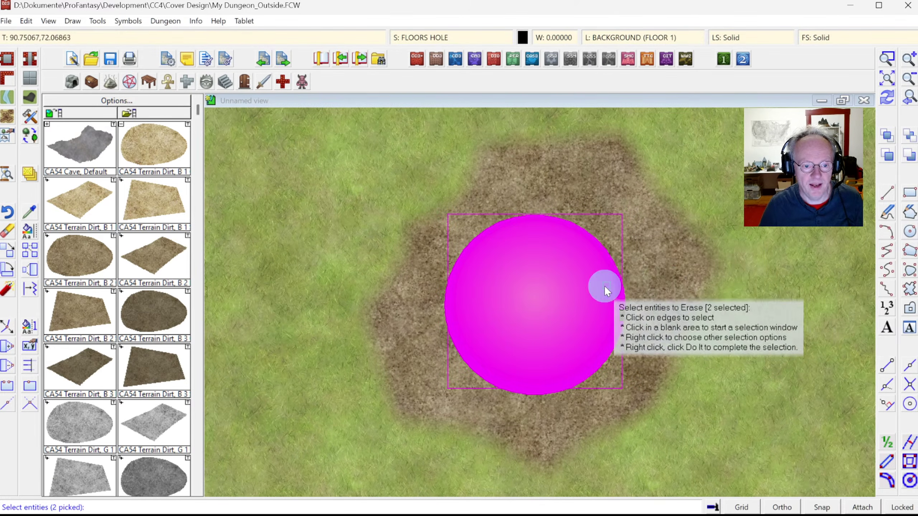
pyautogui.press('Return')
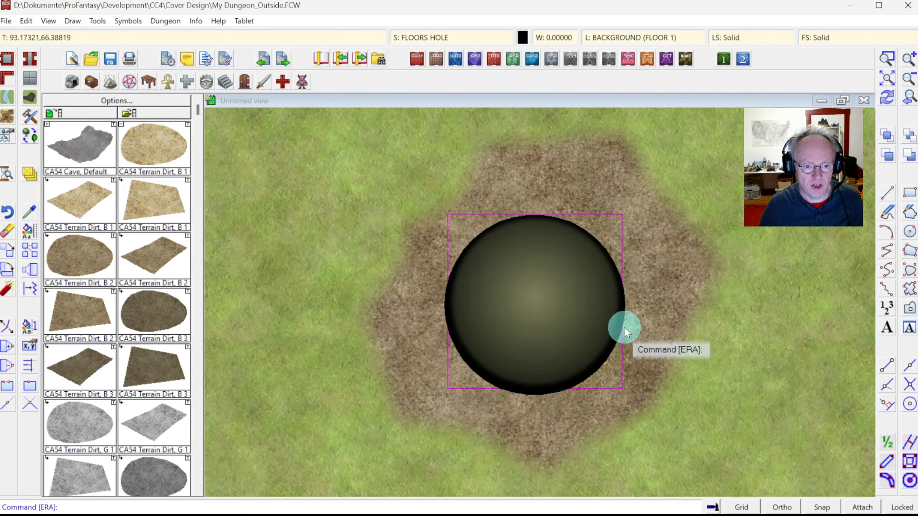
# Erase the light glow overlapping the black circle, keep the circle itself, and redraw the map.
pyautogui.press('Return')
pyautogui.click(602, 342)
pyautogui.click(681, 324)
pyautogui.click(534, 392)
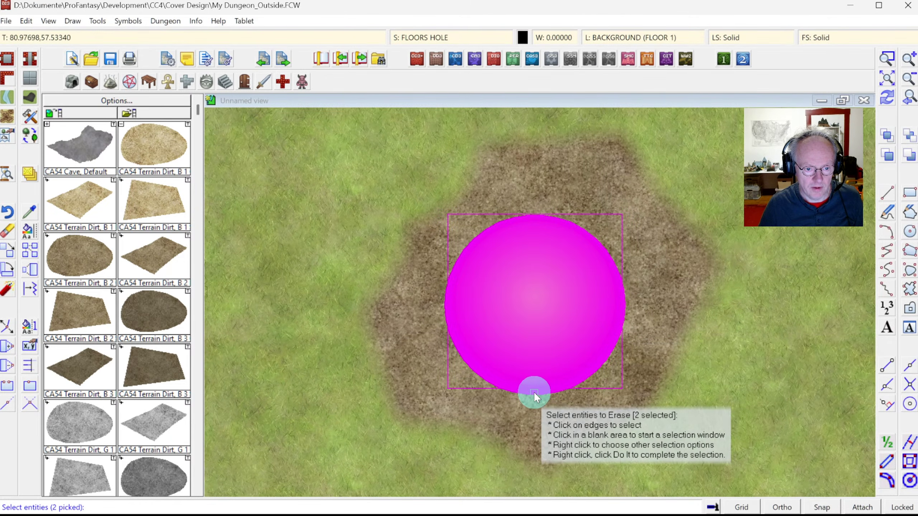
pyautogui.rightClick(563, 247)
pyautogui.click(886, 99)
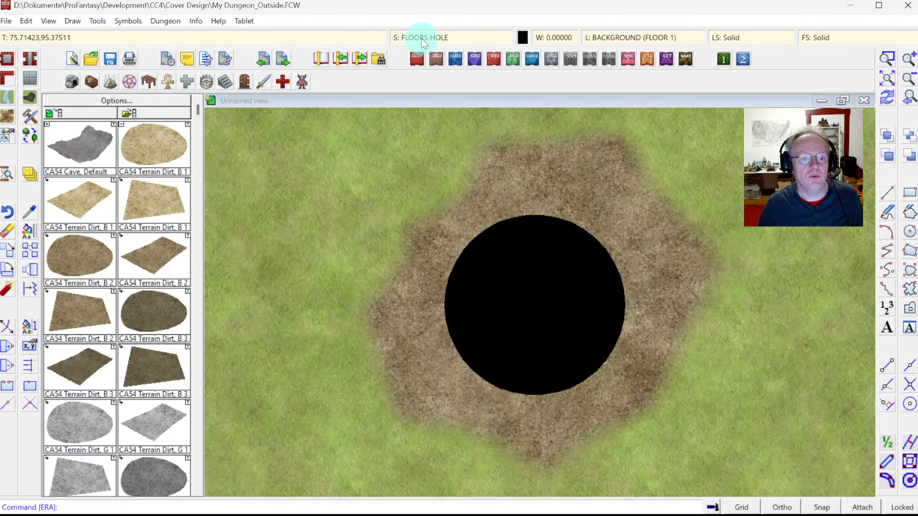
# Add an Edge Fade, Inner effect to the FLOORS HOLE sheet with edge width 5 map units, inner opacity 100% and outer opacity 20%.
pyautogui.click(424, 39)
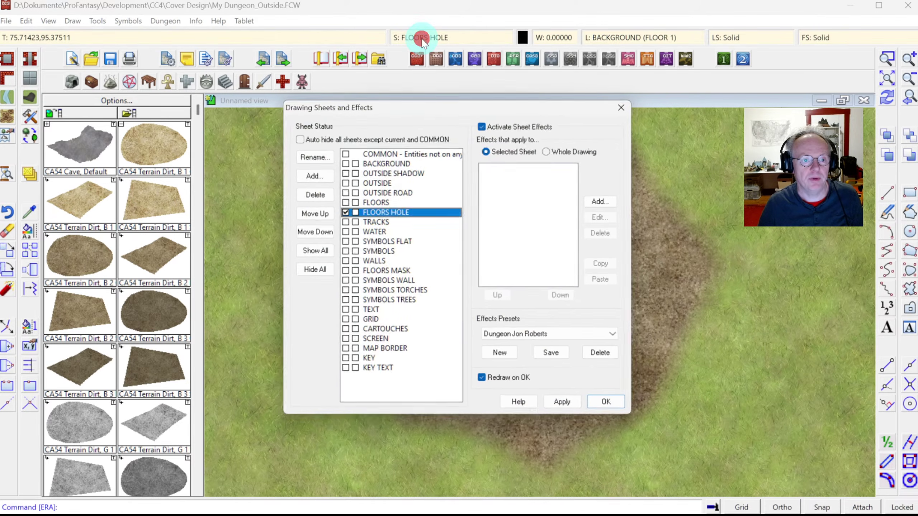
pyautogui.click(603, 202)
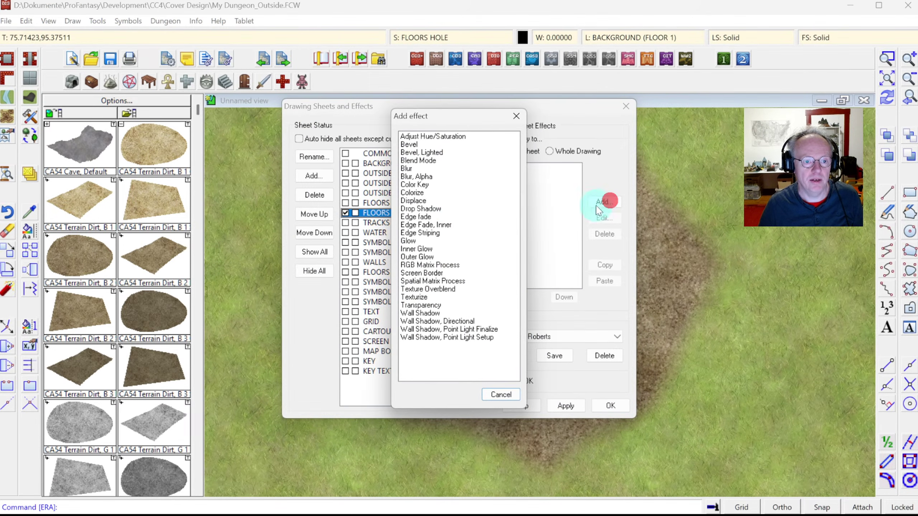
pyautogui.doubleClick(432, 224)
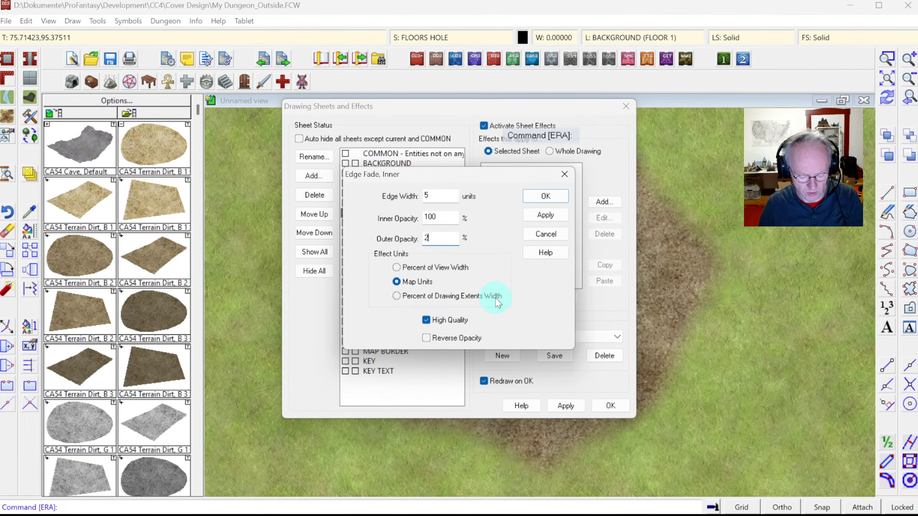
pyautogui.click(541, 198)
pyautogui.click(610, 406)
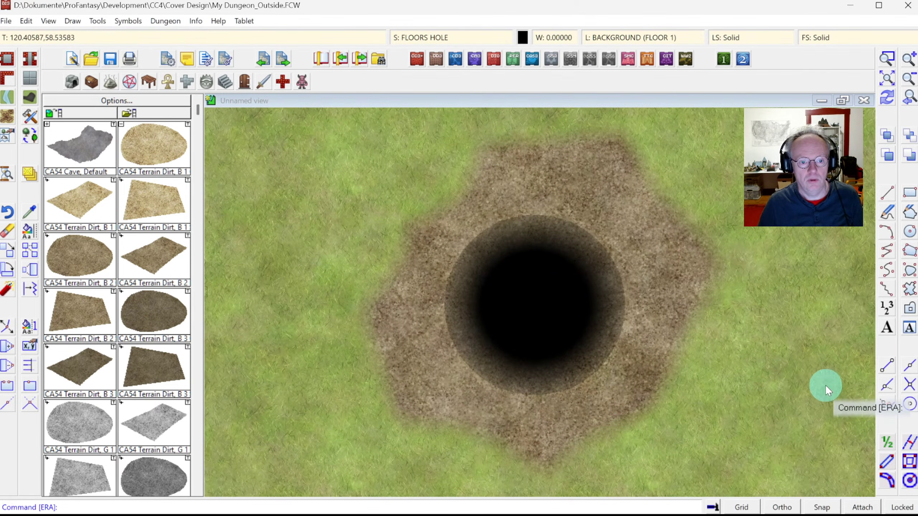
# Set the edge width of the hole's Edge Fade, Inner effect to 10 map units.
pyautogui.click(428, 36)
pyautogui.click(503, 169)
pyautogui.click(601, 217)
pyautogui.write('10')
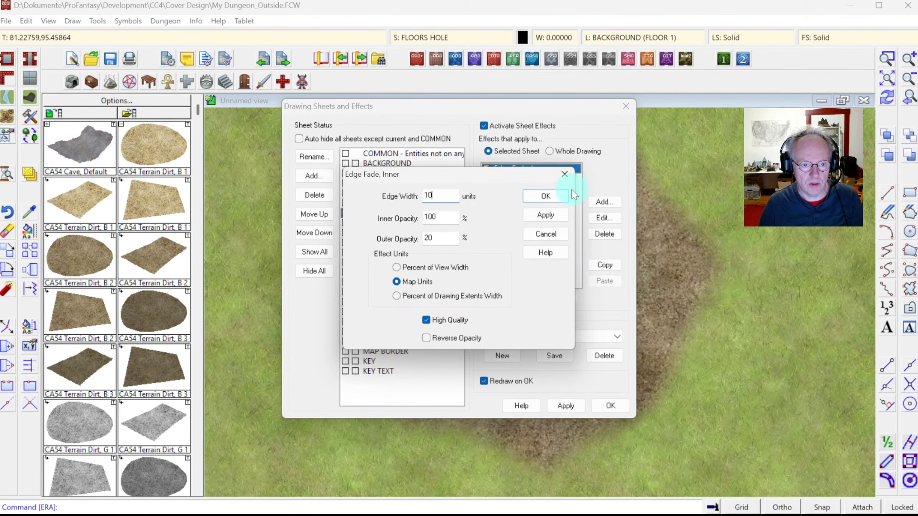
pyautogui.click(546, 196)
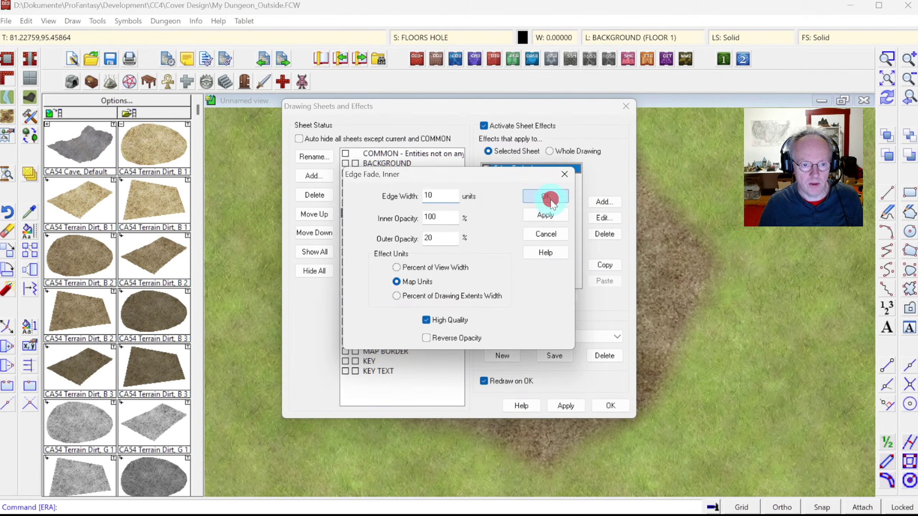
pyautogui.click(611, 405)
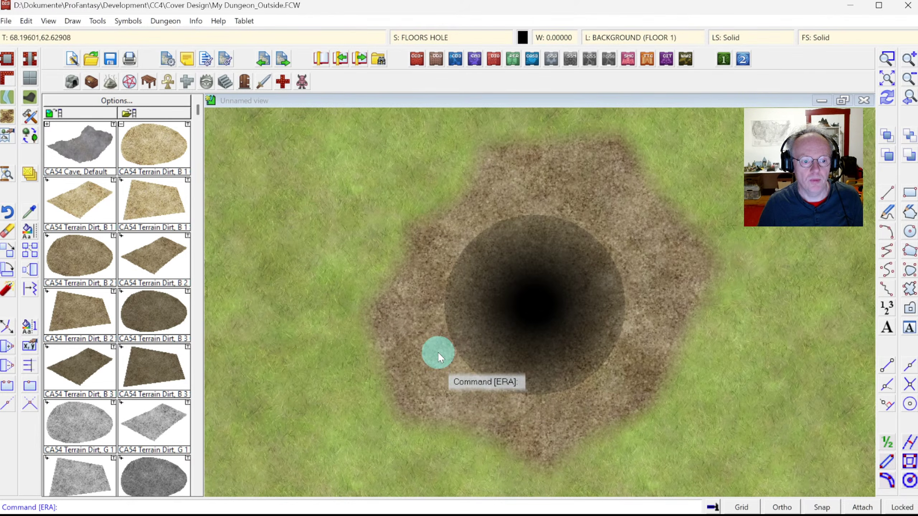
# Add an outside Glow effect to FLOORS HOLE in dark brown (37, 22, 11) with strength 0% and blur radius 2 map units, and apply it.
pyautogui.click(431, 37)
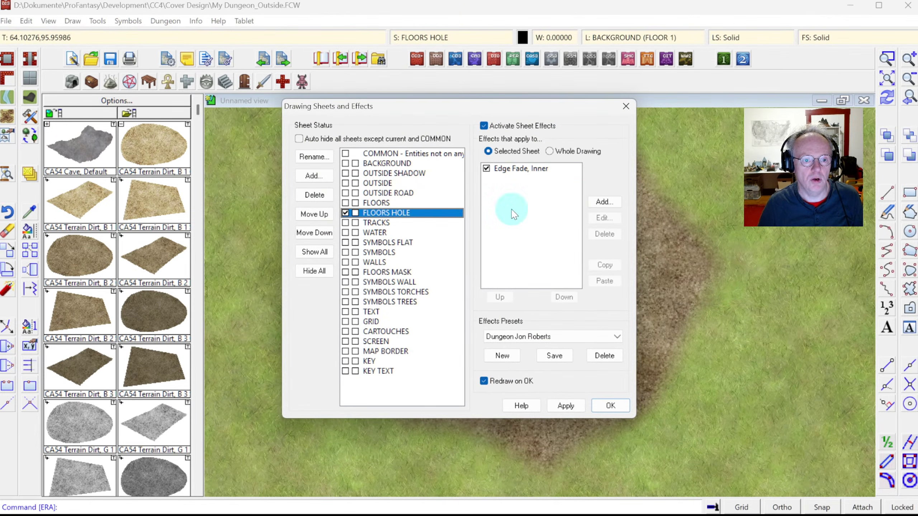
pyautogui.click(603, 202)
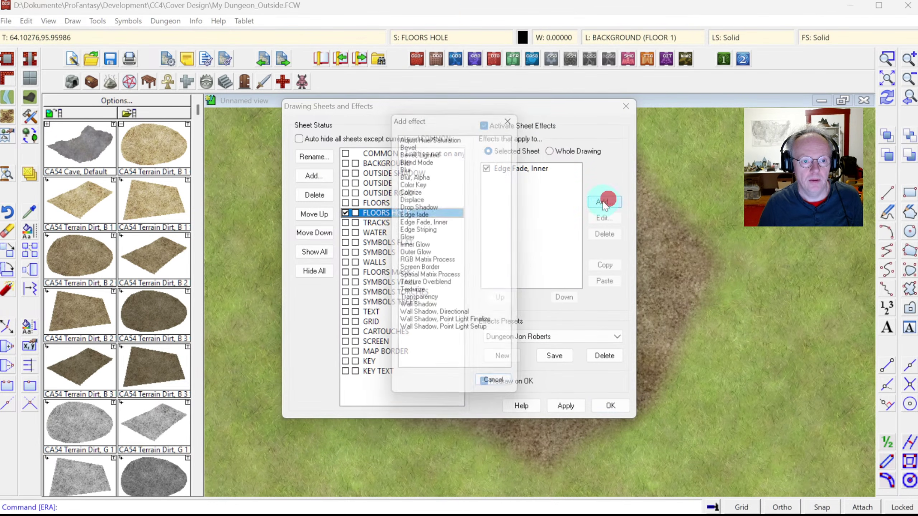
pyautogui.doubleClick(412, 242)
pyautogui.click(484, 216)
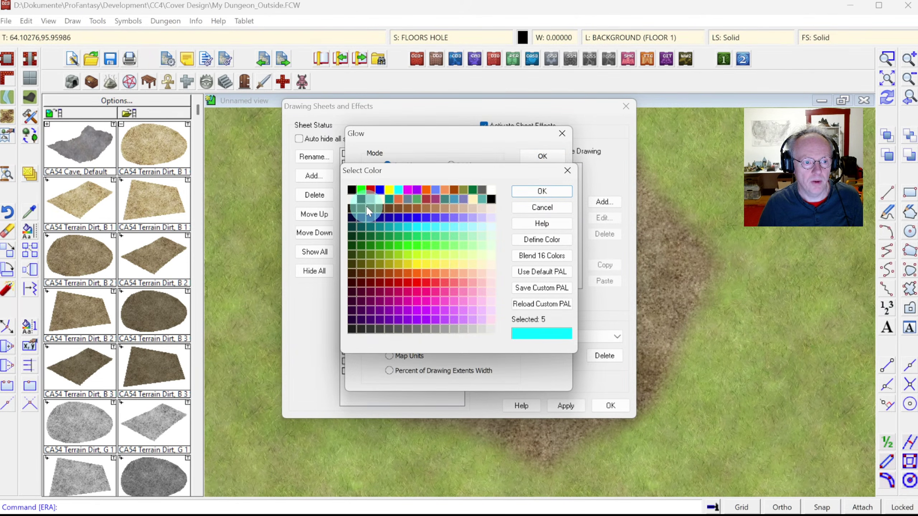
pyautogui.click(352, 203)
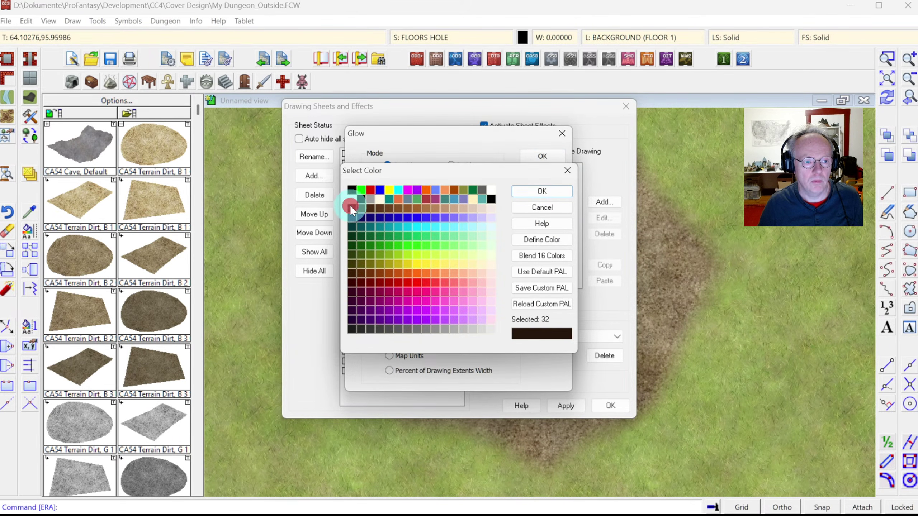
pyautogui.click(531, 190)
pyautogui.doubleClick(467, 269)
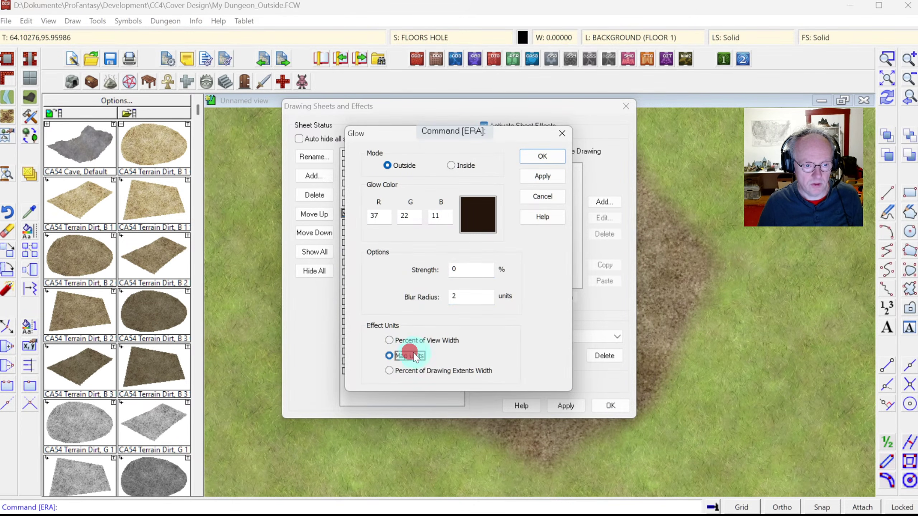
pyautogui.click(553, 180)
pyautogui.click(542, 156)
pyautogui.moveTo(542, 107)
pyautogui.mouseDown()
pyautogui.moveTo(331, 76)
pyautogui.moveTo(311, 82)
pyautogui.mouseUp()
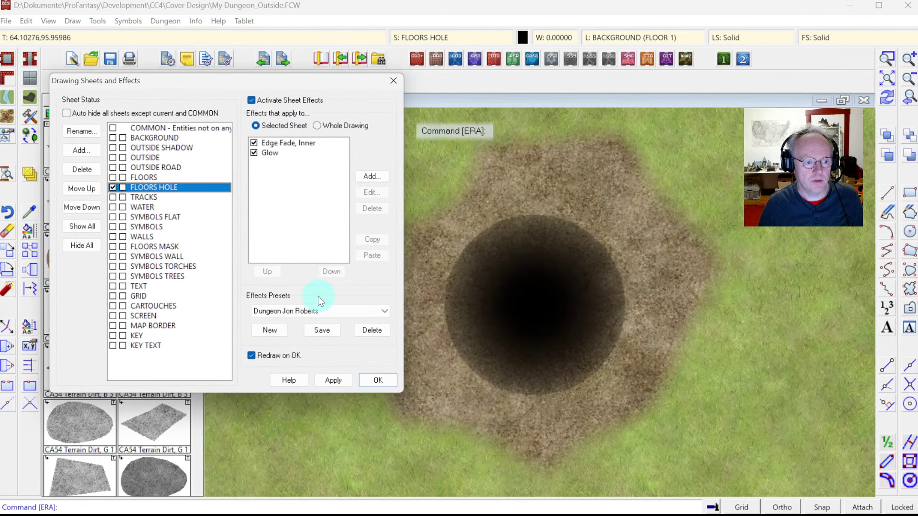
pyautogui.click(334, 383)
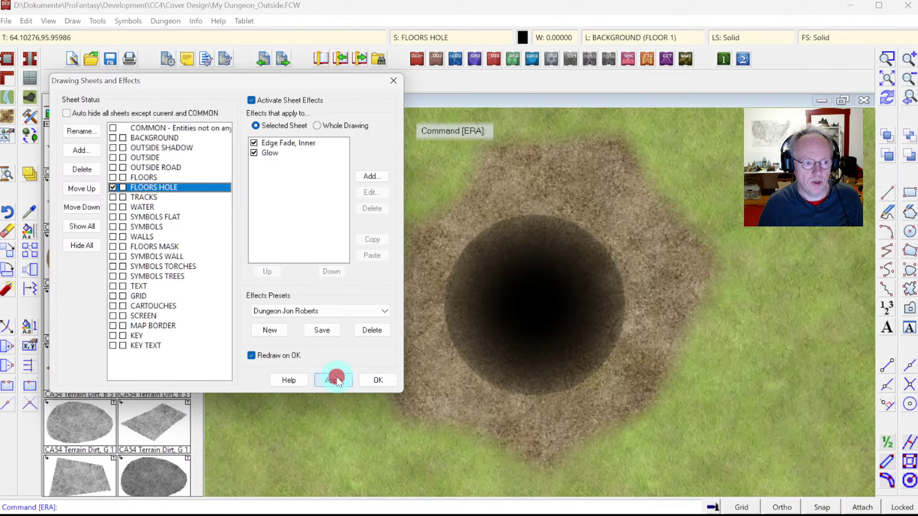
# Try the Glow effect ahead of Edge Fade, Inner on FLOORS HOLE, and restore the original effect order.
pyautogui.click(273, 153)
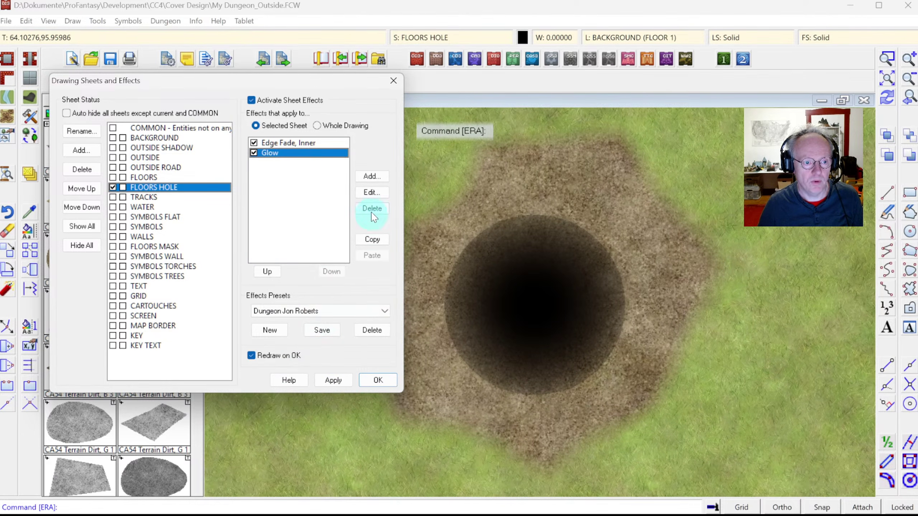
pyautogui.click(333, 380)
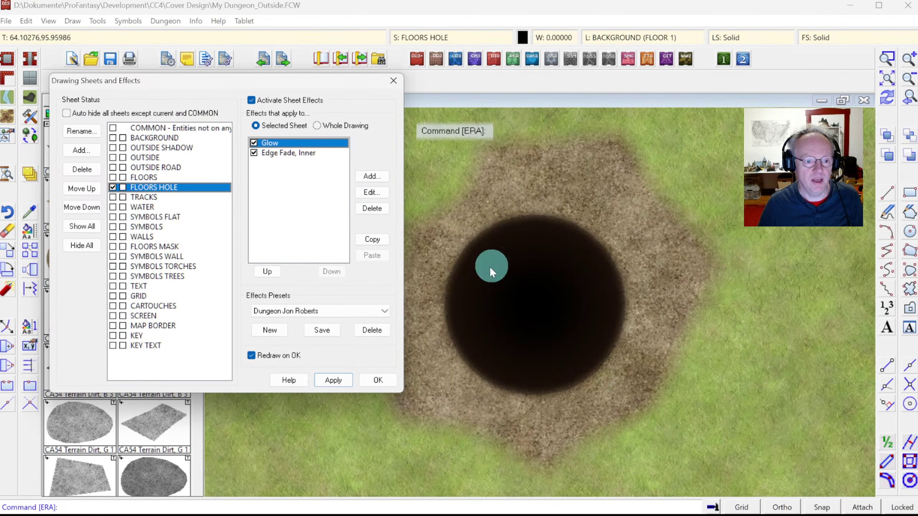
pyautogui.click(283, 151)
pyautogui.click(267, 272)
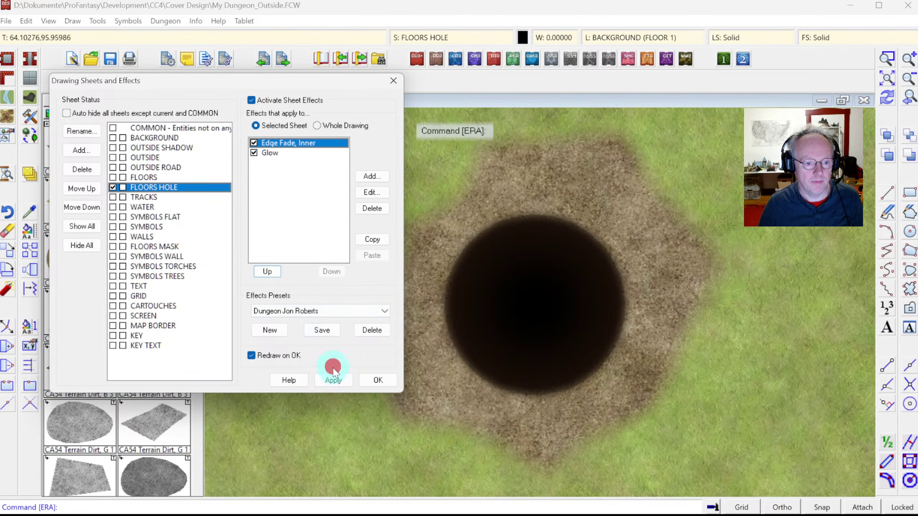
pyautogui.click(333, 376)
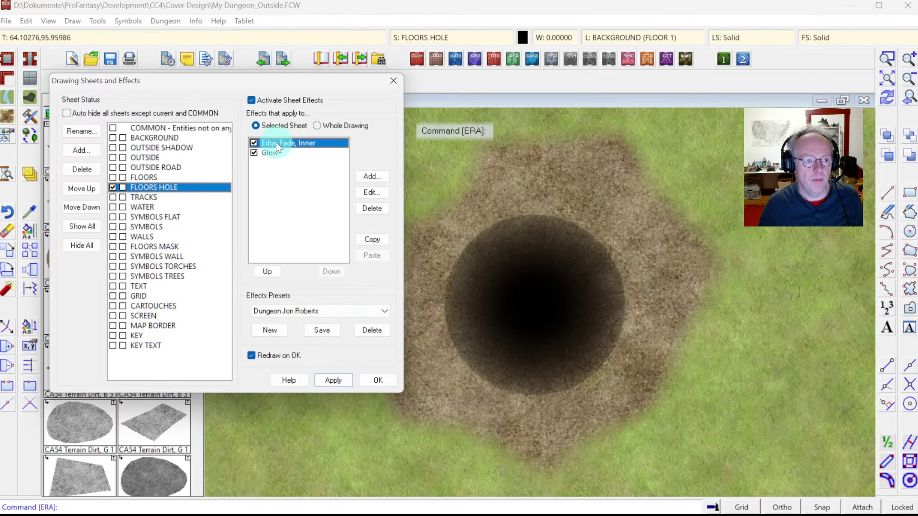
# Set the hole's Glow effect to strength 12% and blur radius 3 map units, and apply the values.
pyautogui.click(294, 153)
pyautogui.click(373, 191)
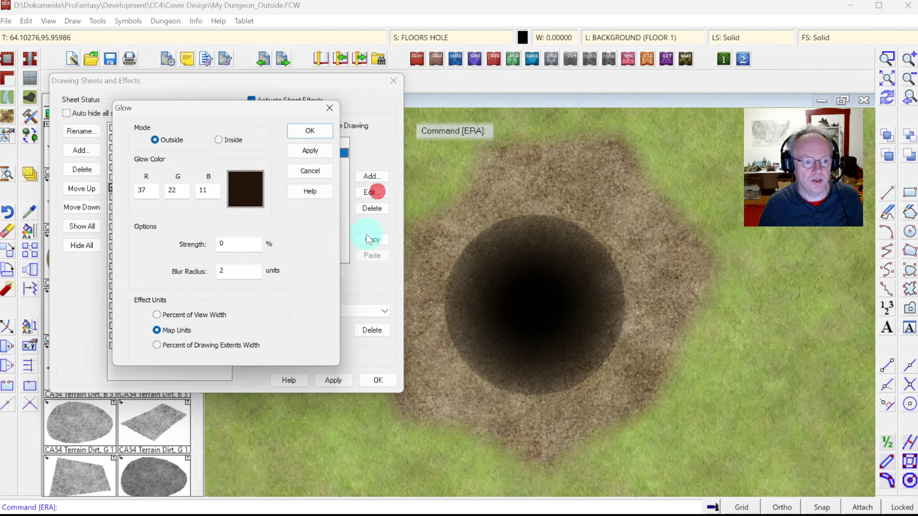
pyautogui.doubleClick(236, 241)
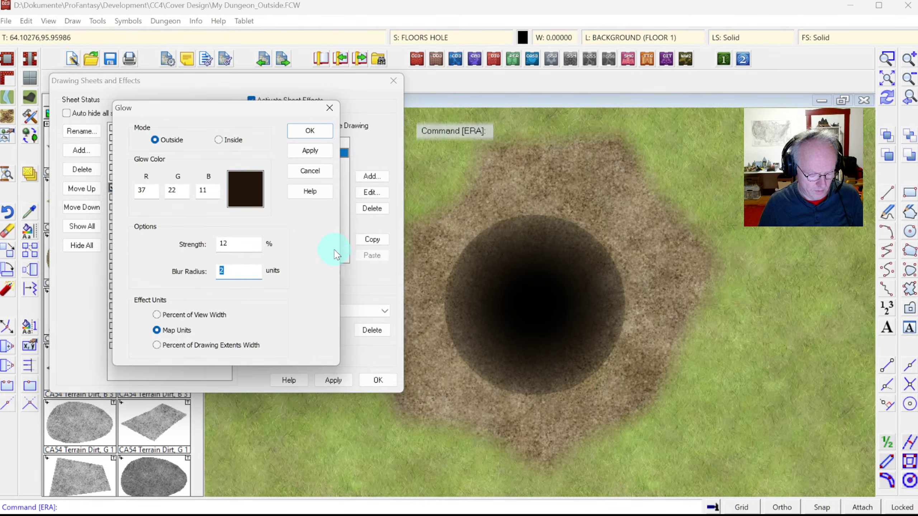
pyautogui.click(309, 148)
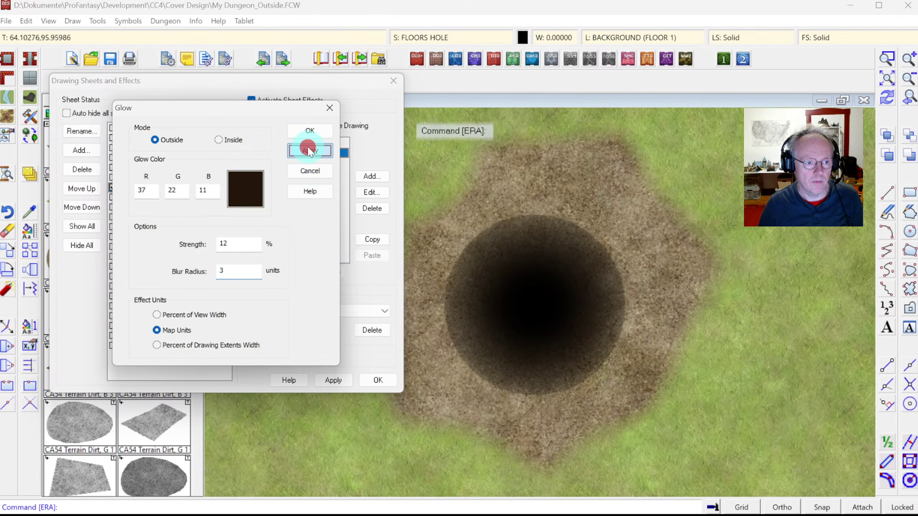
pyautogui.click(304, 151)
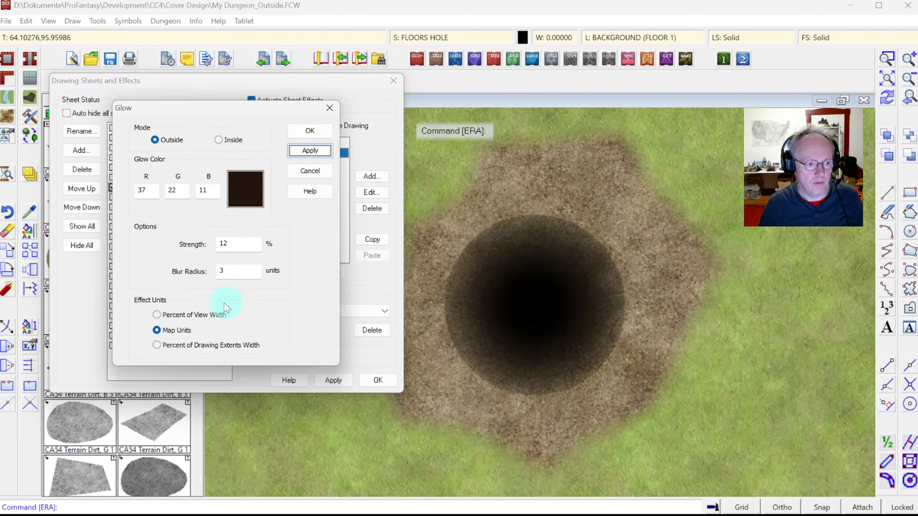
# Disable the Glow effect on FLOORS HOLE and add an Outer Glow effect coloured dark brown (37, 22, 11).
pyautogui.click(309, 130)
pyautogui.click(254, 153)
pyautogui.click(373, 177)
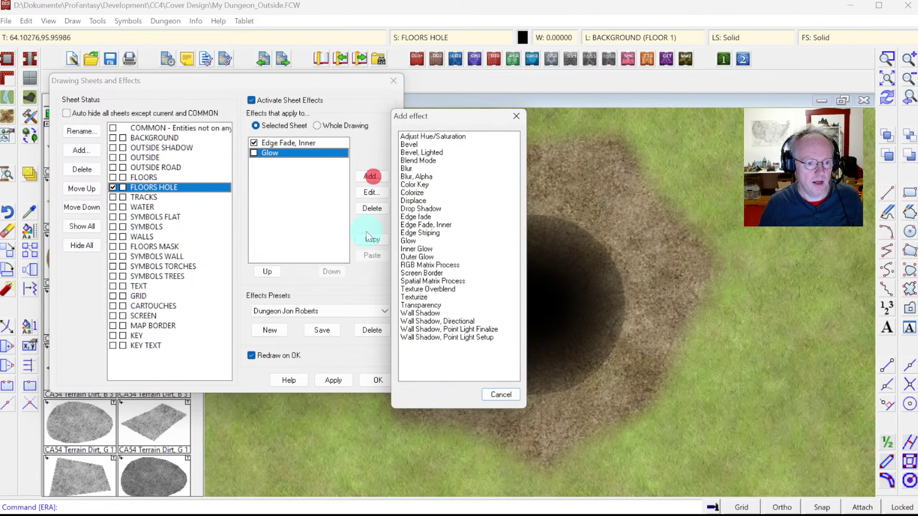
pyautogui.click(421, 257)
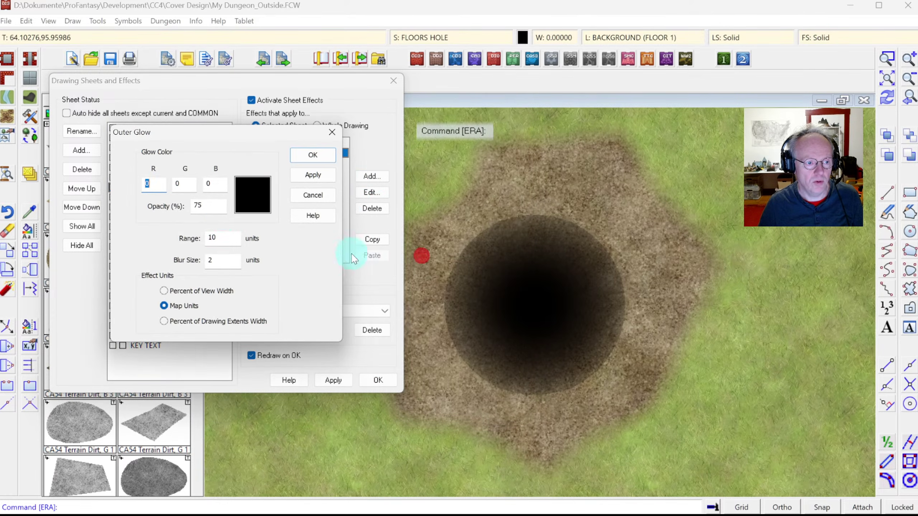
pyautogui.click(262, 190)
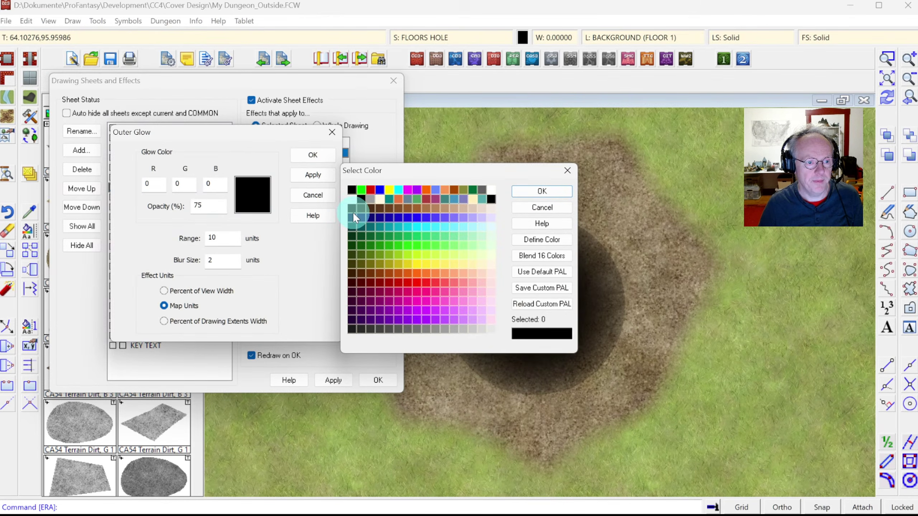
pyautogui.click(351, 209)
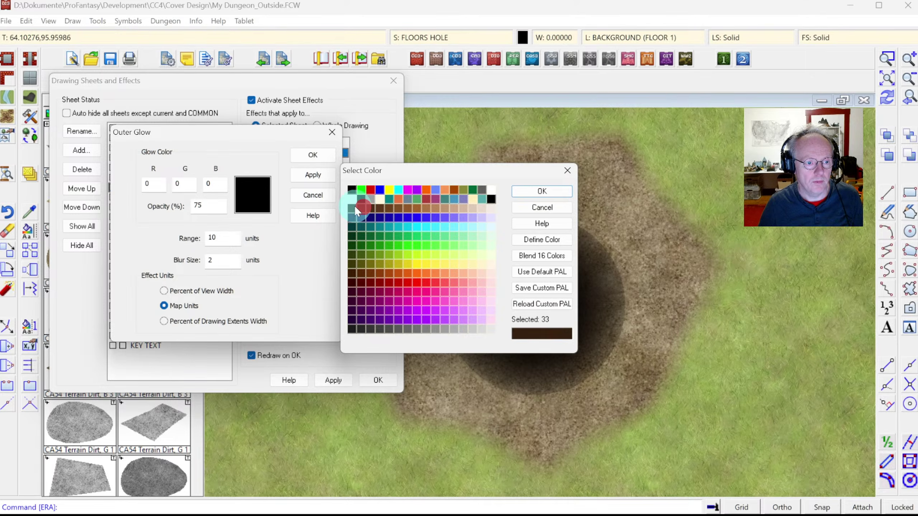
pyautogui.click(540, 191)
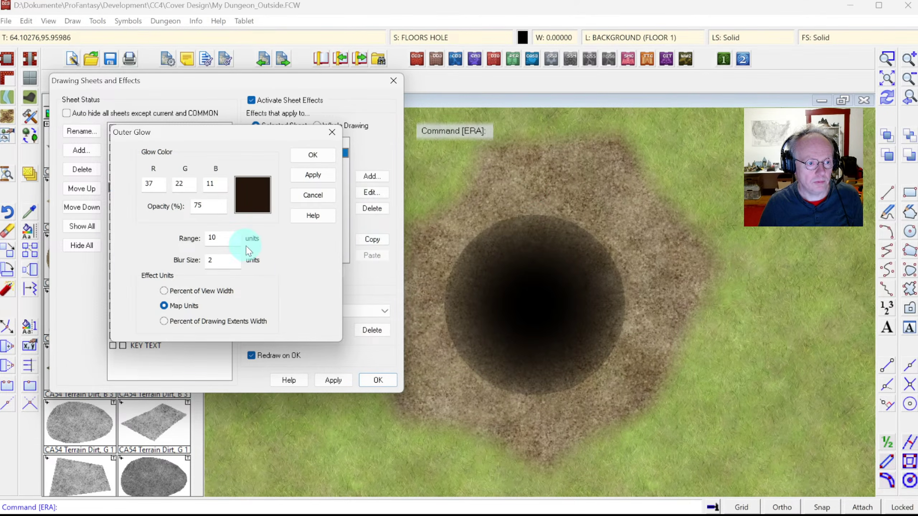
# Set the Outer Glow's range to 2 and blur size to 0.5 map units, and apply the values.
pyautogui.doubleClick(235, 238)
pyautogui.write('2')
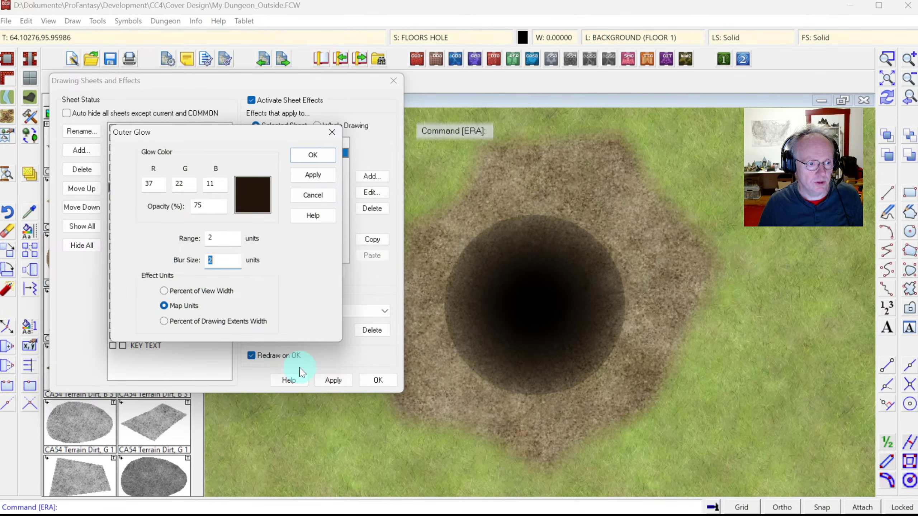
pyautogui.write('.5')
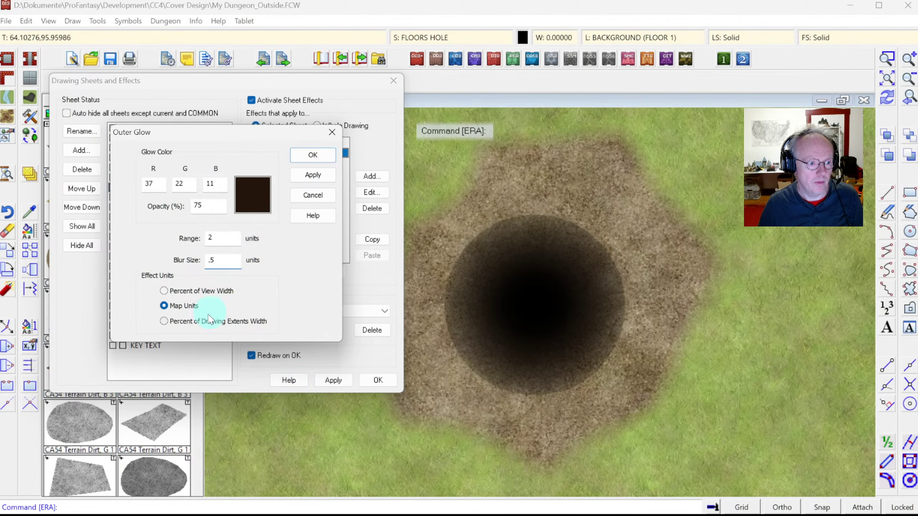
pyautogui.click(313, 174)
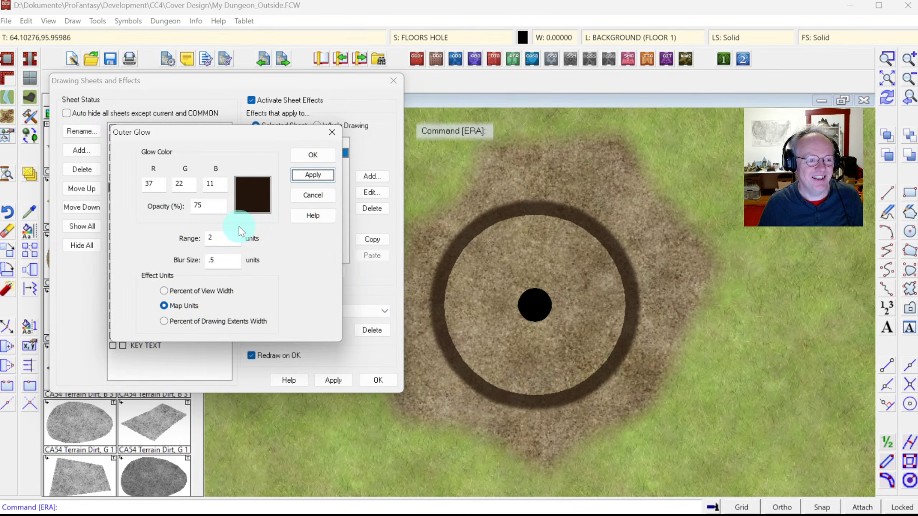
pyautogui.moveTo(227, 142); pyautogui.dragTo(244, 235)
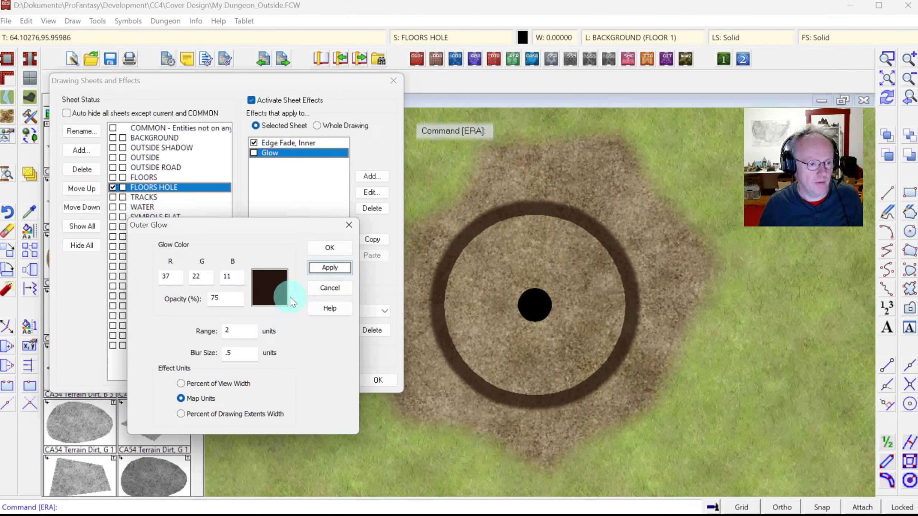
pyautogui.click(326, 247)
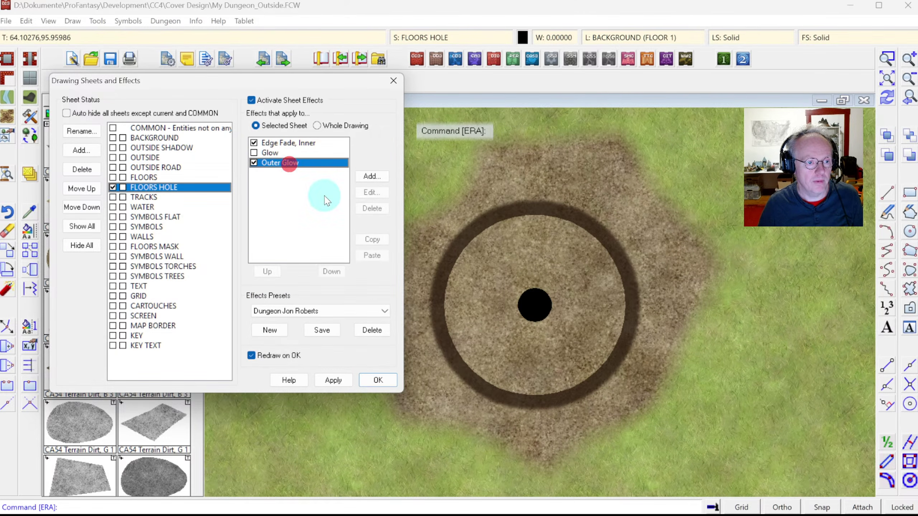
# Move Outer Glow ahead of Edge Fade, Inner in the FLOORS HOLE effect order and apply it.
pyautogui.click(267, 272)
pyautogui.click(268, 272)
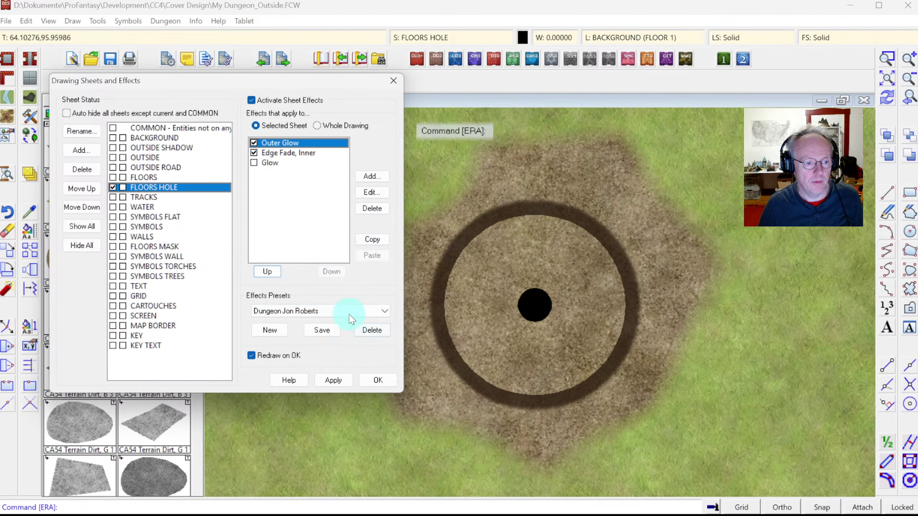
pyautogui.click(333, 380)
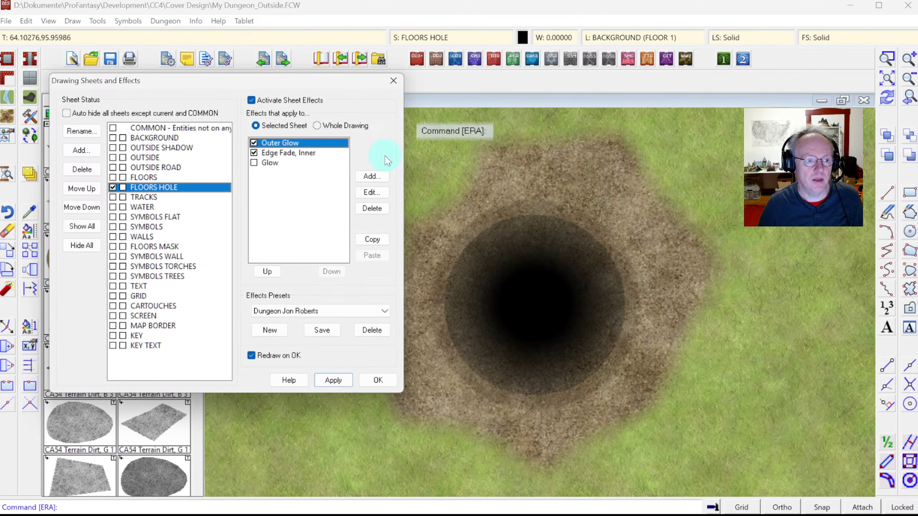
# Set the Outer Glow's blur size to 2 map units, apply it, and finish editing the sheet effects.
pyautogui.click(379, 191)
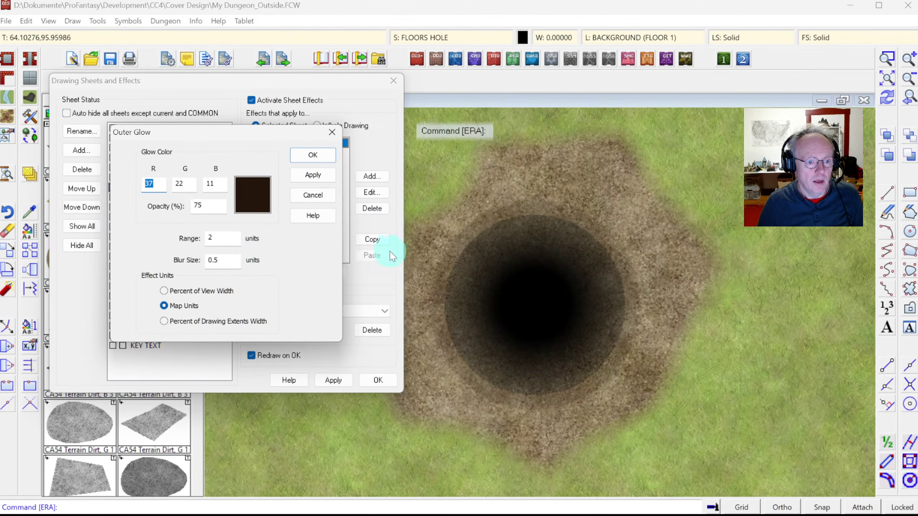
pyautogui.moveTo(242, 262); pyautogui.dragTo(223, 261)
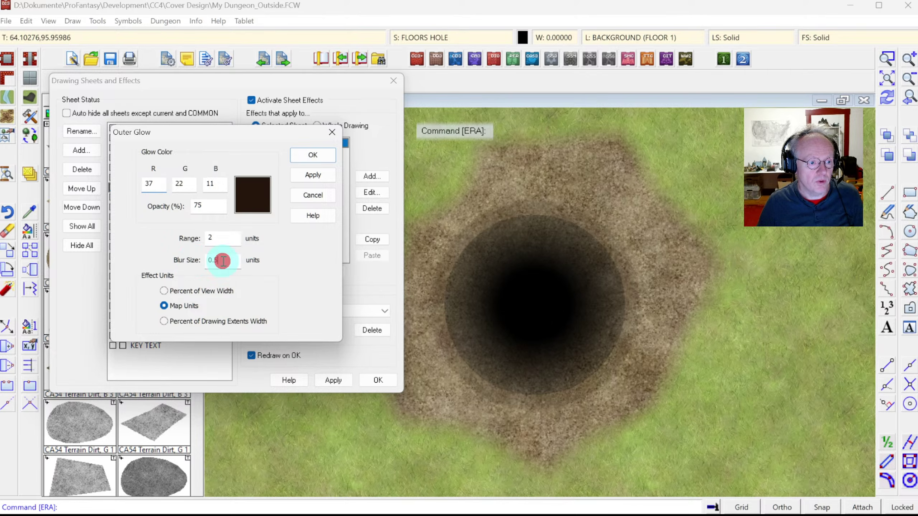
pyautogui.write('2')
pyautogui.click(307, 176)
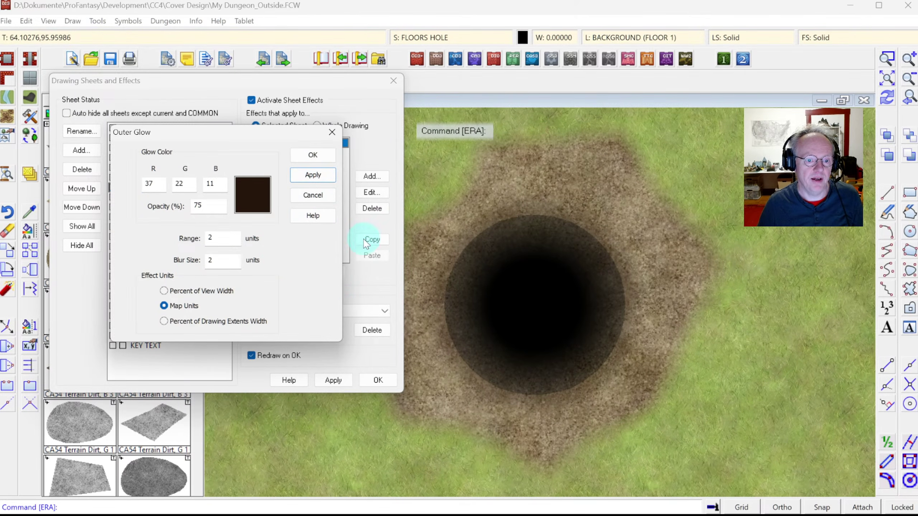
pyautogui.click(313, 155)
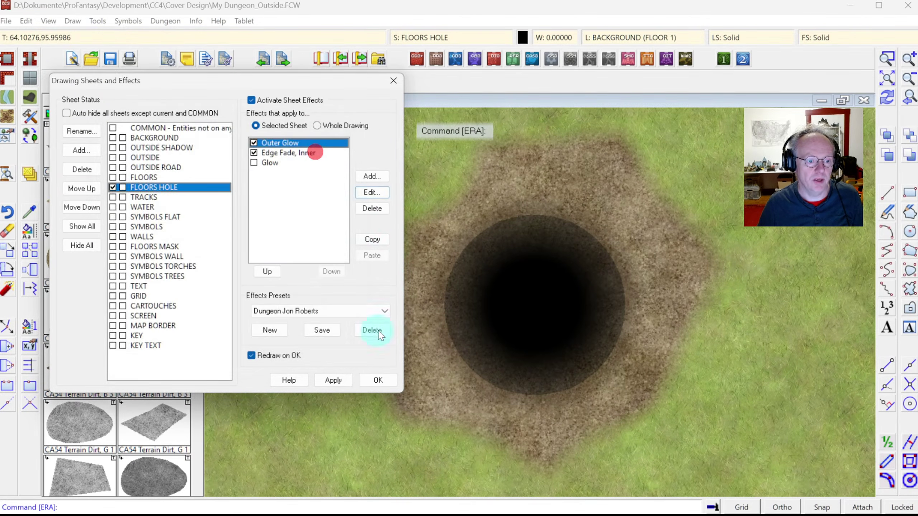
pyautogui.click(371, 382)
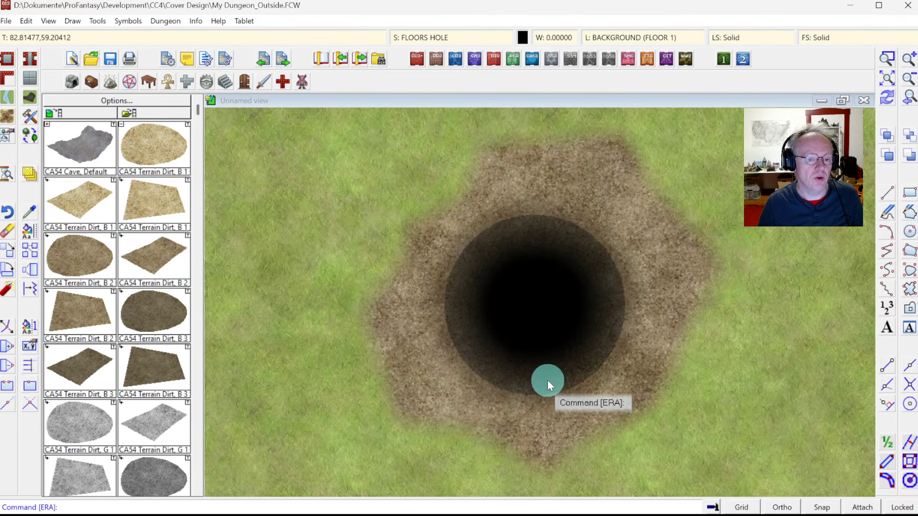
# Draw an irregular, jagged polygon over the circular hole using the circle's properties, and redraw the map.
pyautogui.click(26, 213)
pyautogui.click(536, 214)
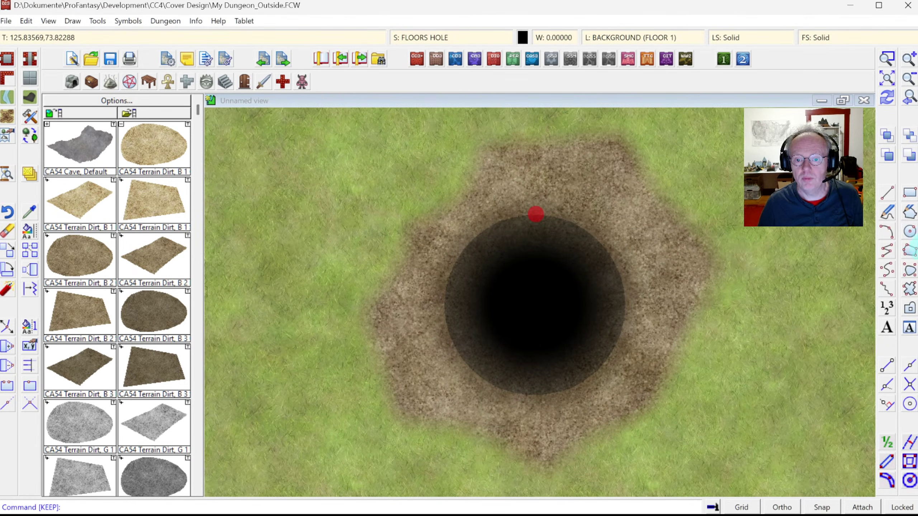
pyautogui.click(911, 251)
pyautogui.click(501, 200)
pyautogui.click(430, 269)
pyautogui.click(425, 339)
pyautogui.click(497, 415)
pyautogui.click(520, 431)
pyautogui.click(570, 411)
pyautogui.click(631, 380)
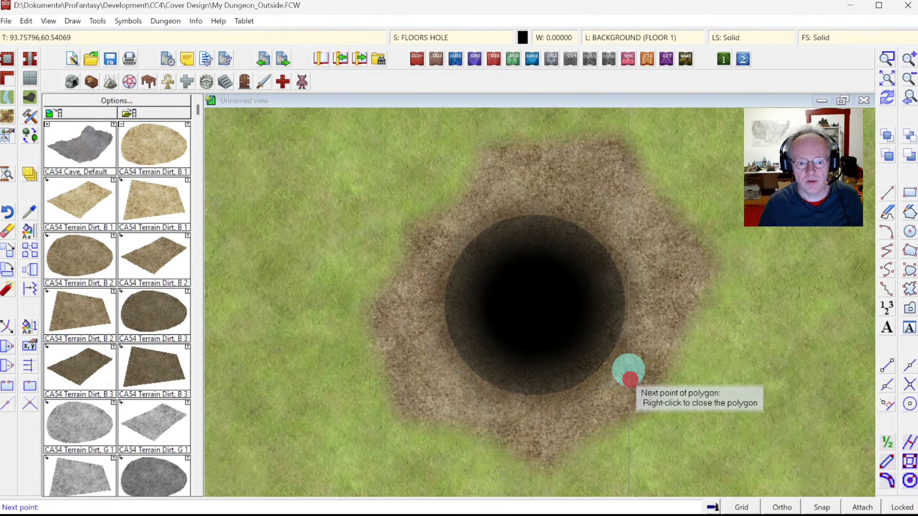
pyautogui.click(610, 206)
pyautogui.click(523, 189)
pyautogui.rightClick(505, 200)
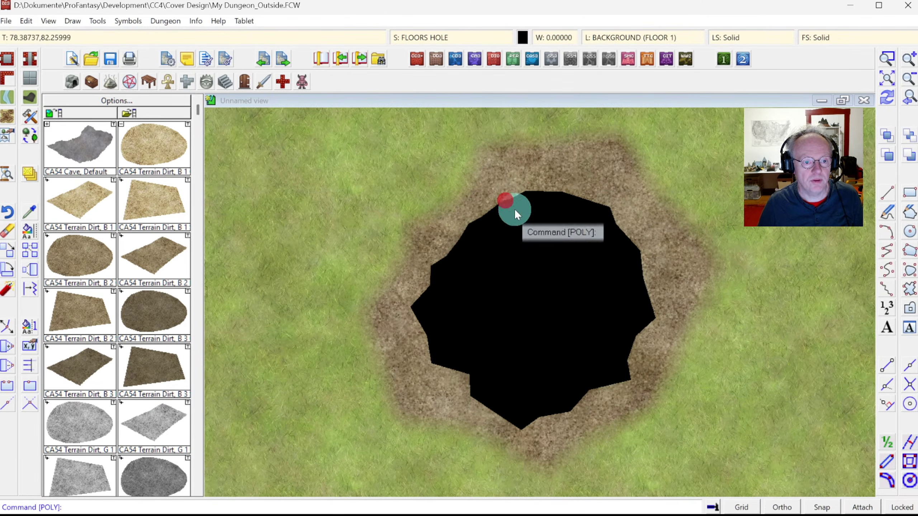
pyautogui.click(884, 98)
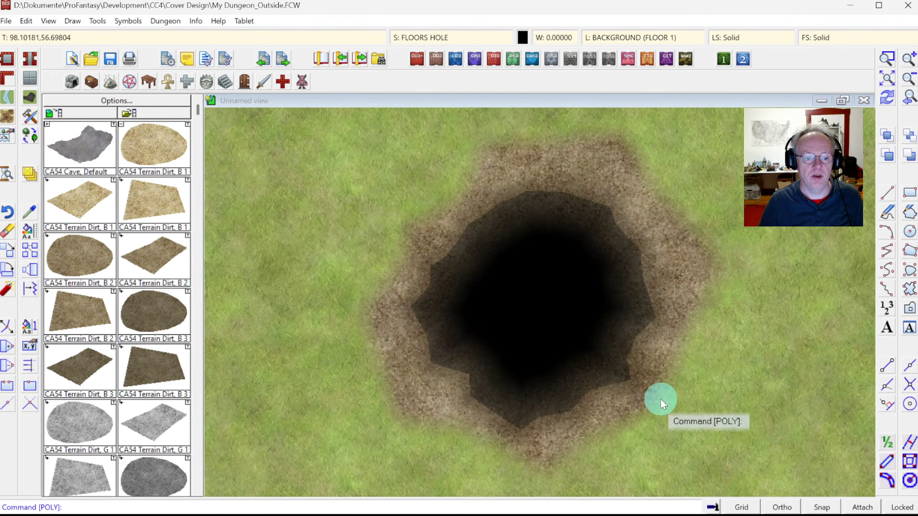
# Load the catalog of stairs, ladders and trapdoors and select the CA54 Ladder symbol for placement.
pyautogui.click(888, 82)
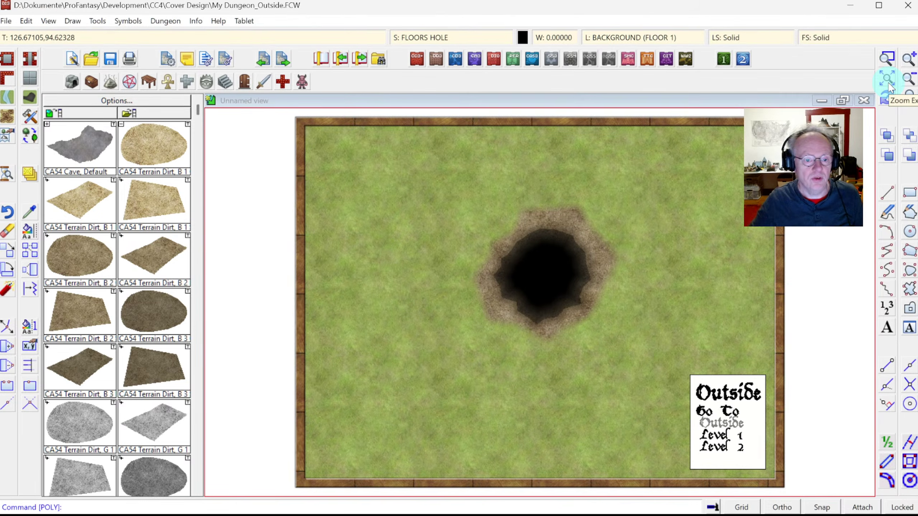
pyautogui.click(888, 60)
pyautogui.click(467, 224)
pyautogui.click(634, 369)
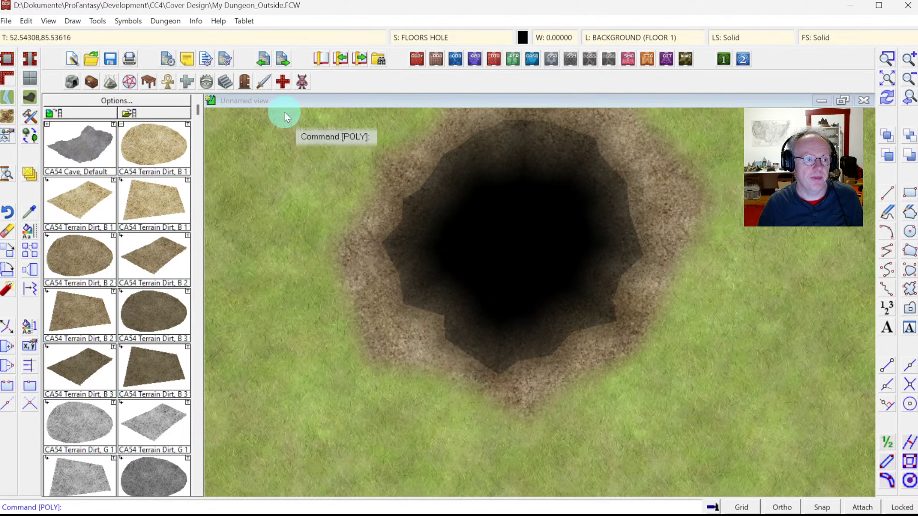
pyautogui.click(204, 83)
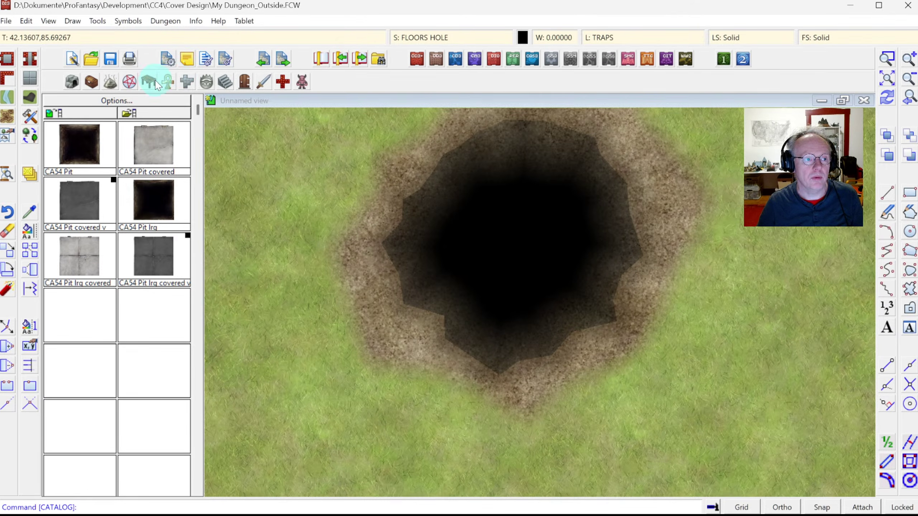
pyautogui.click(224, 84)
pyautogui.doubleClick(430, 143)
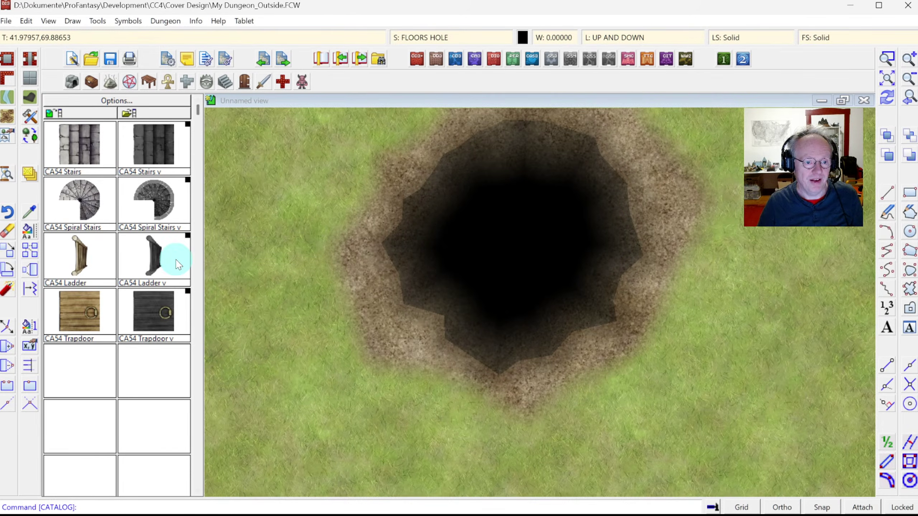
pyautogui.click(80, 255)
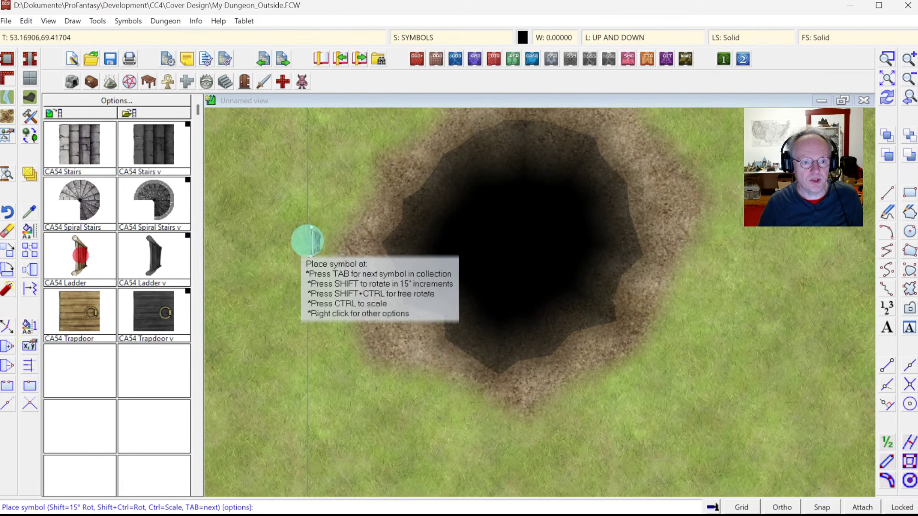
# Lengthen the ladder symbol by increasing its X scale independently of Y.
pyautogui.press('shift')
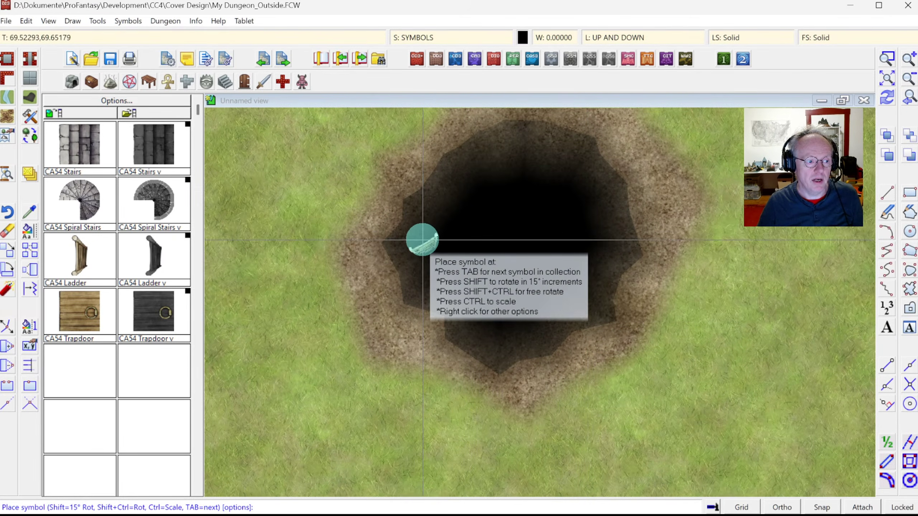
pyautogui.click(505, 231)
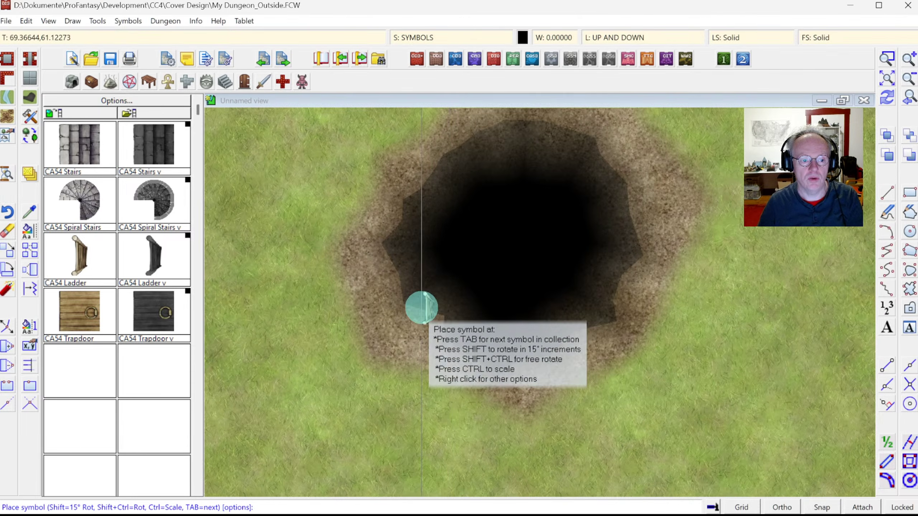
pyautogui.click(450, 255)
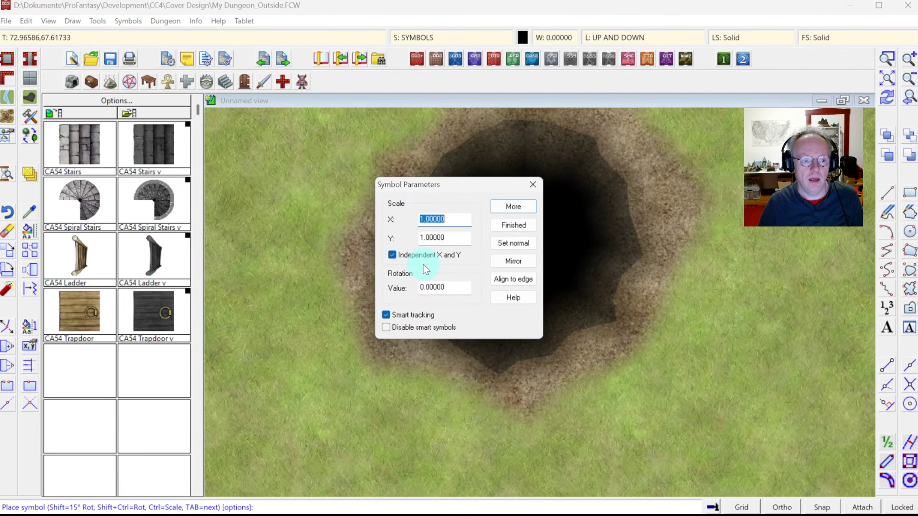
pyautogui.click(401, 256)
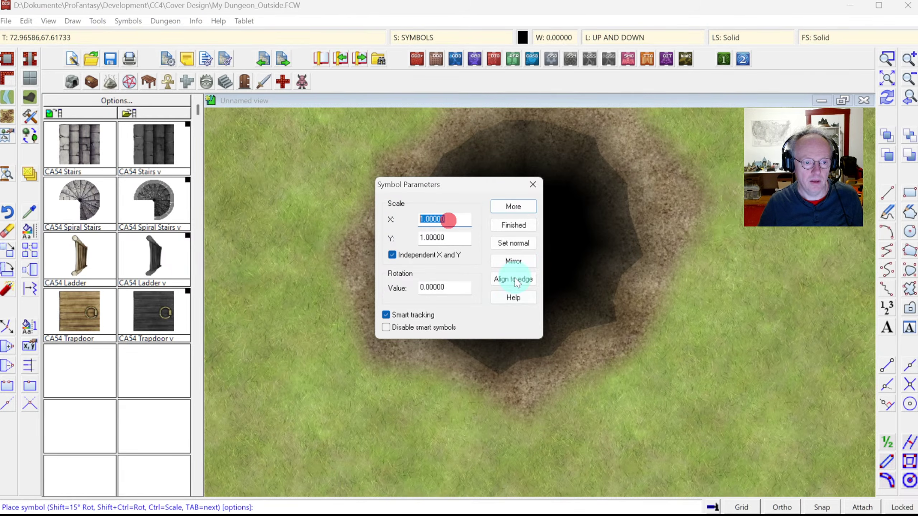
pyautogui.click(510, 211)
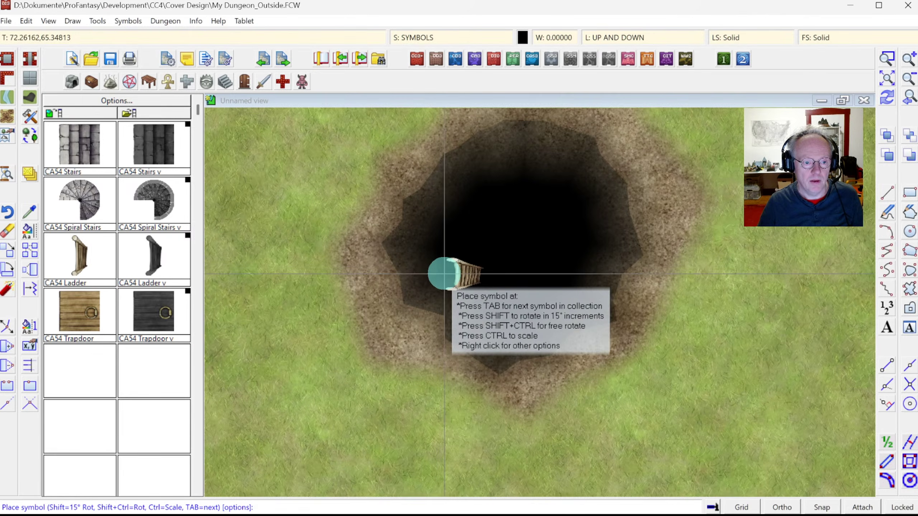
# Rotate the ladder freely and place it on the hole's lower-left rim, leading into the dark centre.
pyautogui.hotkey('shift', 'ctrl')
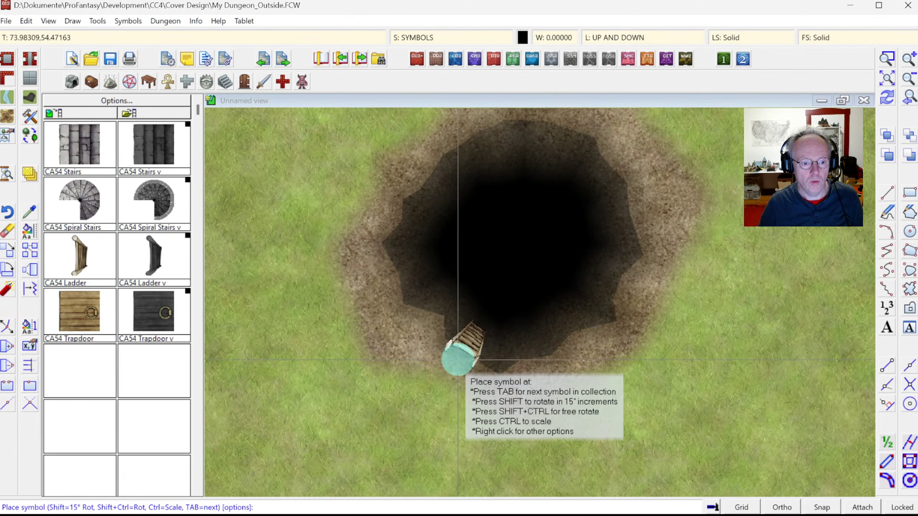
pyautogui.click(448, 360)
pyautogui.press('Escape')
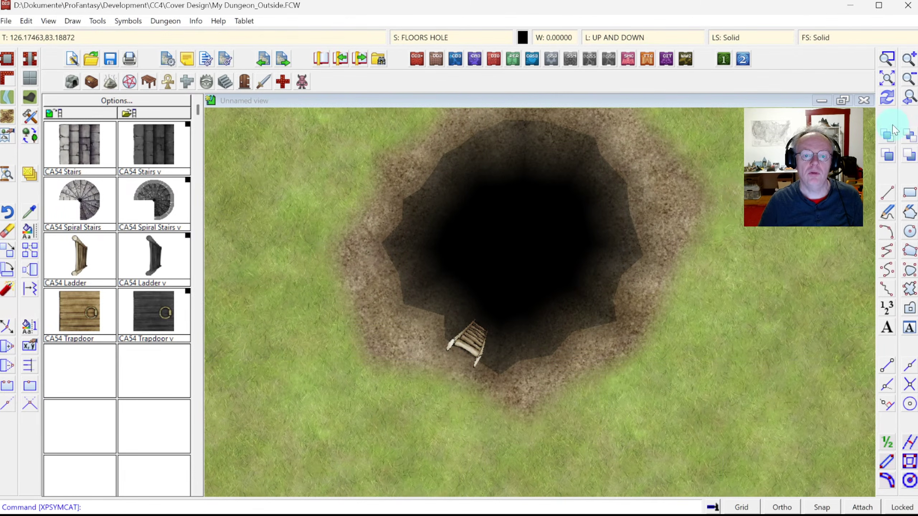
pyautogui.click(907, 99)
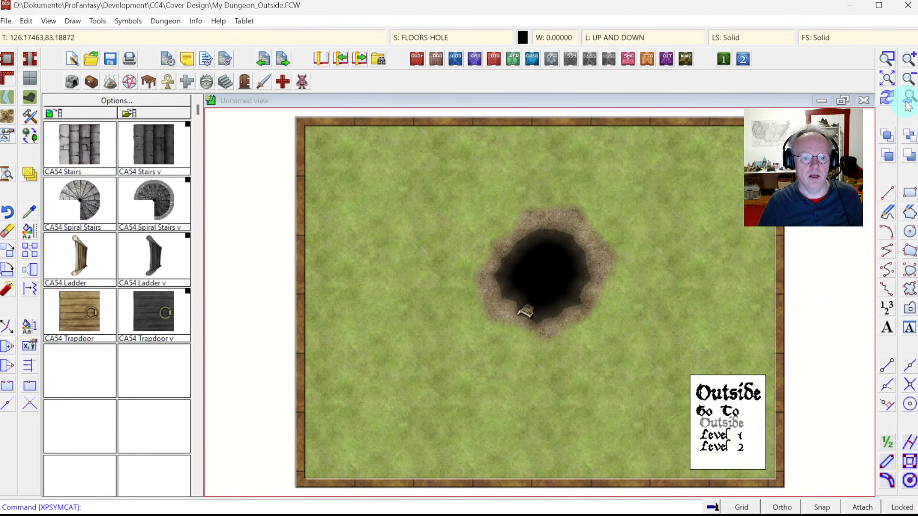
pyautogui.click(908, 104)
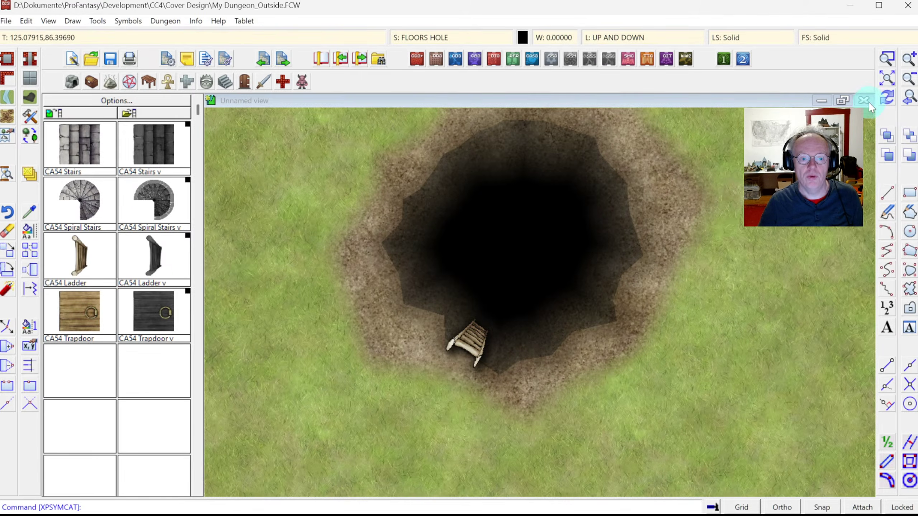
# Load the vegetation catalog, select the CA54 Tree symbol and reset its distorted scale and rotation to normal.
pyautogui.click(886, 77)
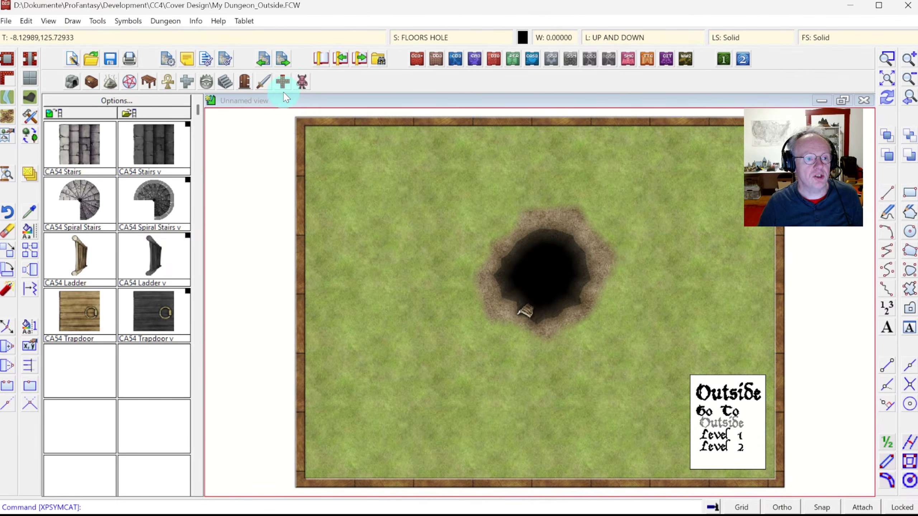
pyautogui.click(302, 82)
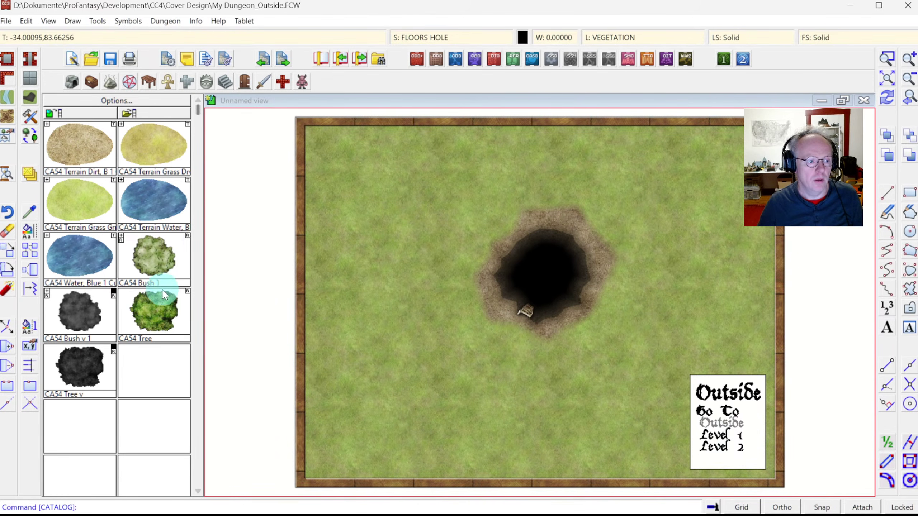
pyautogui.click(156, 306)
pyautogui.rightClick(341, 303)
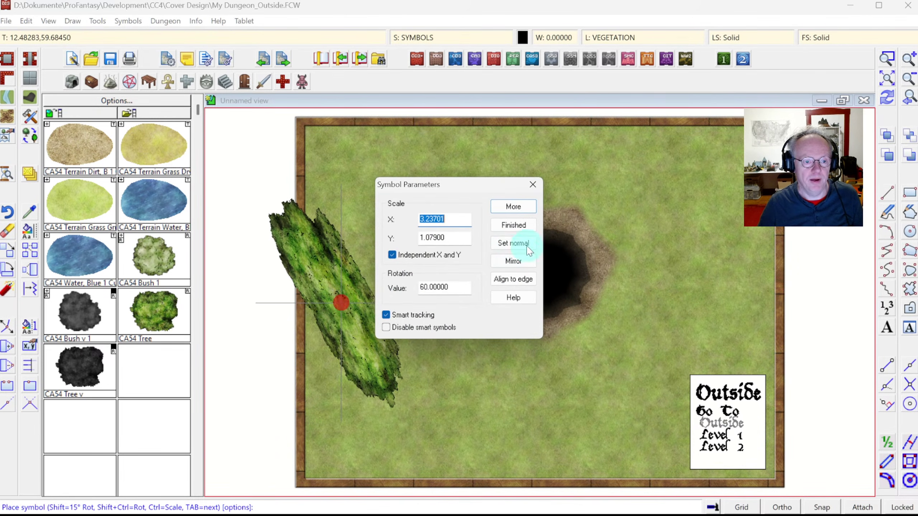
pyautogui.click(513, 223)
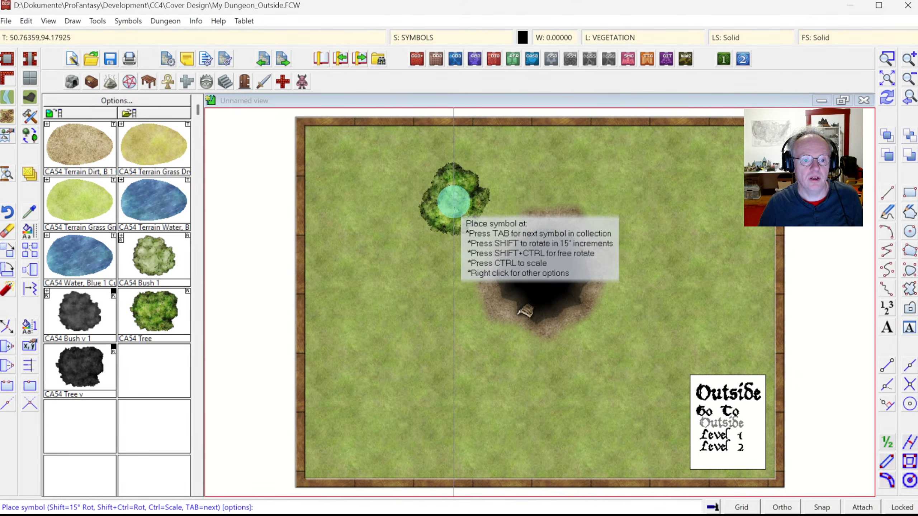
# Place twelve trees in loose clumps around the hole, along the map's edges and beside the Outside legend.
pyautogui.click(453, 205)
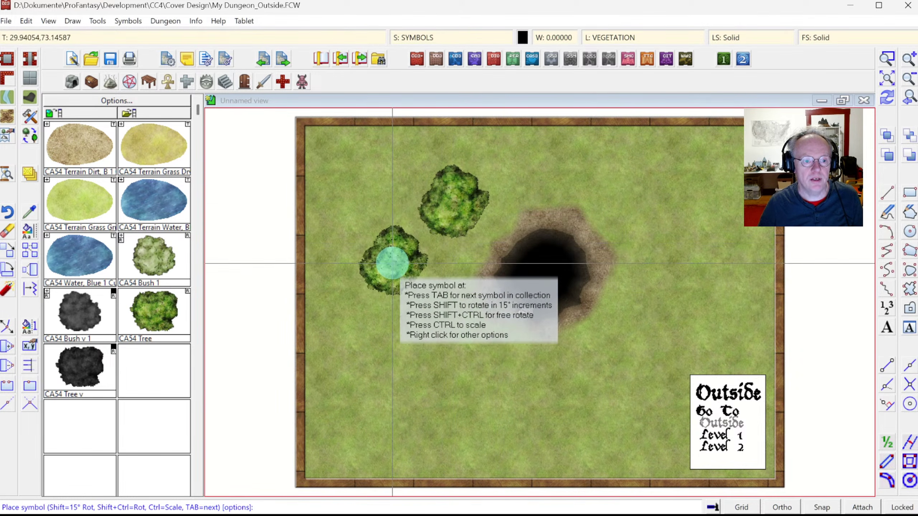
pyautogui.click(413, 250)
pyautogui.click(536, 396)
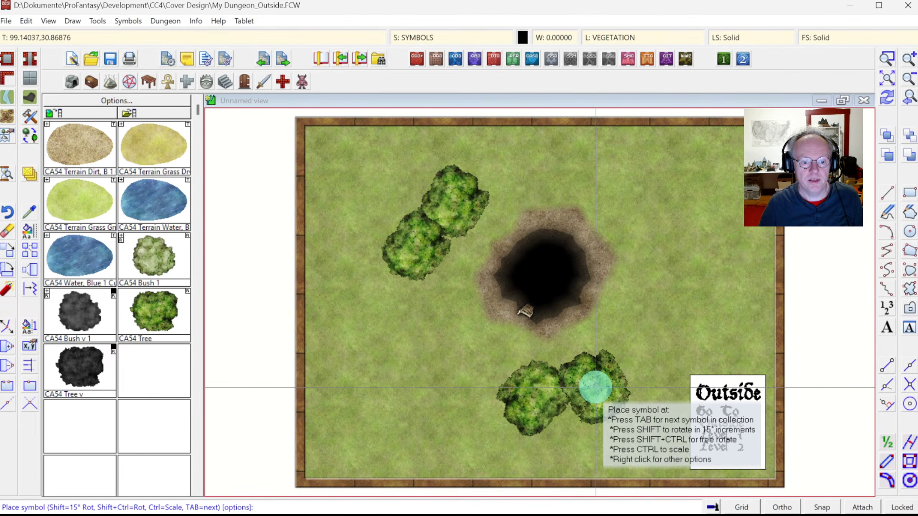
pyautogui.click(596, 388)
pyautogui.click(690, 286)
pyautogui.click(673, 240)
pyautogui.click(625, 164)
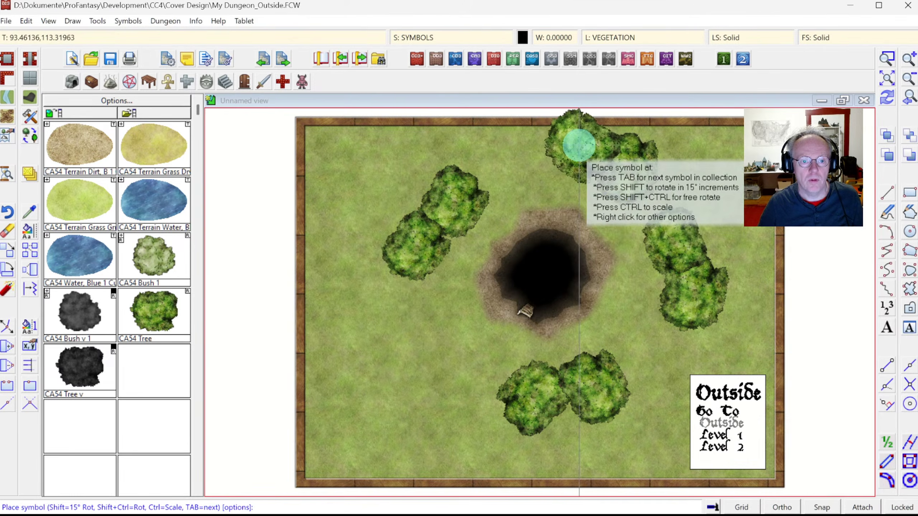
pyautogui.click(580, 145)
pyautogui.click(356, 333)
pyautogui.click(340, 168)
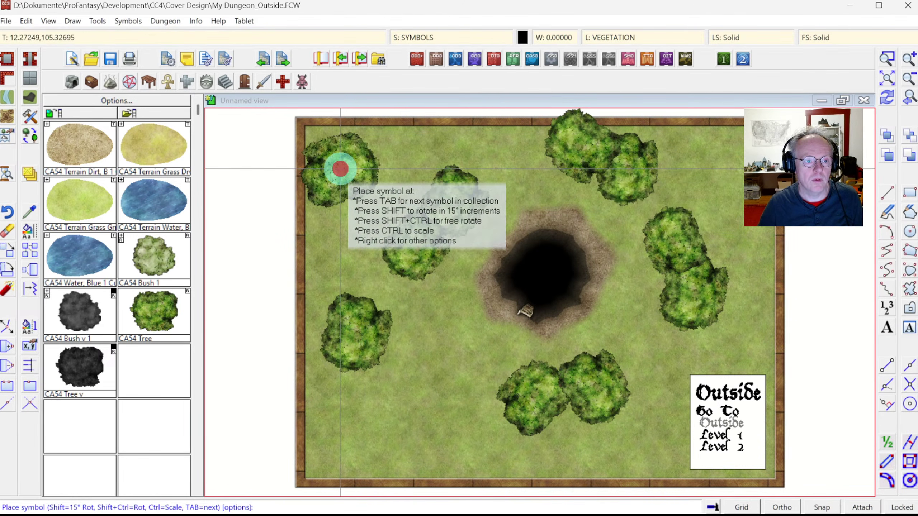
pyautogui.click(395, 184)
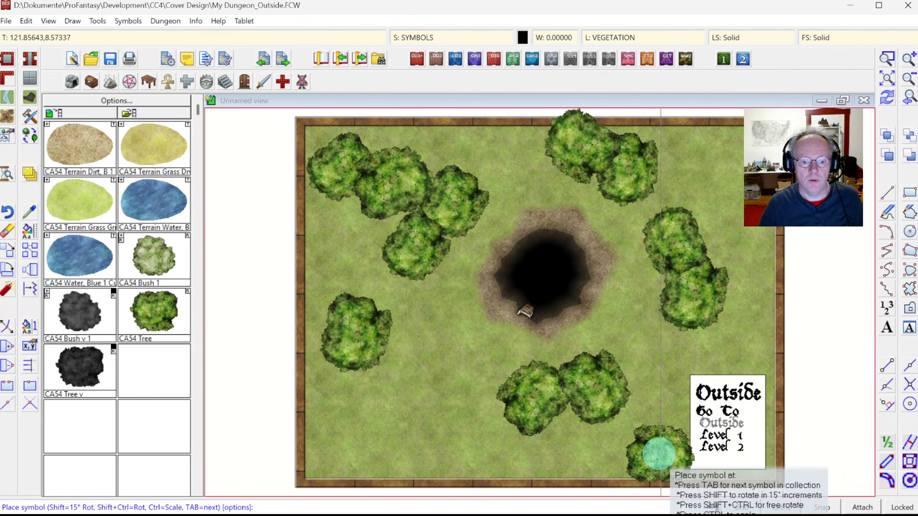
pyautogui.click(665, 455)
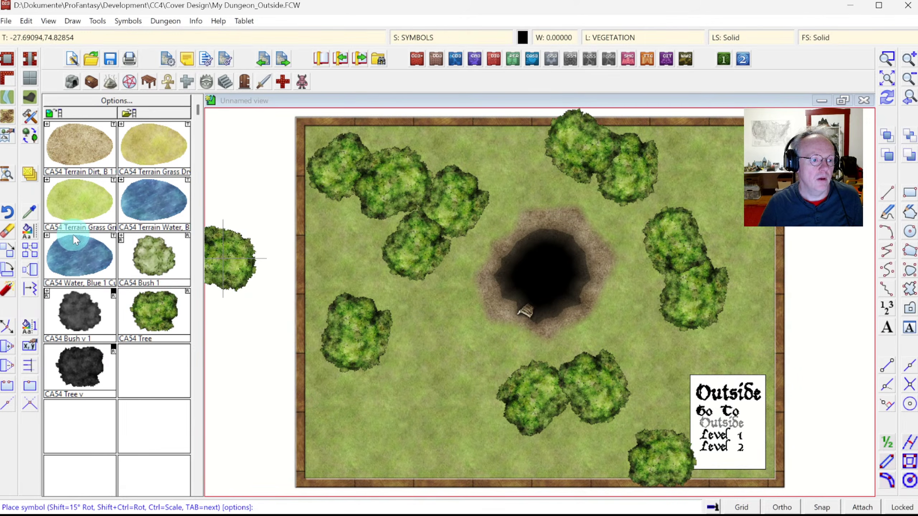
# Scatter CA54 Bush 1 symbols around the edges of the tree clumps across the whole map.
pyautogui.click(148, 274)
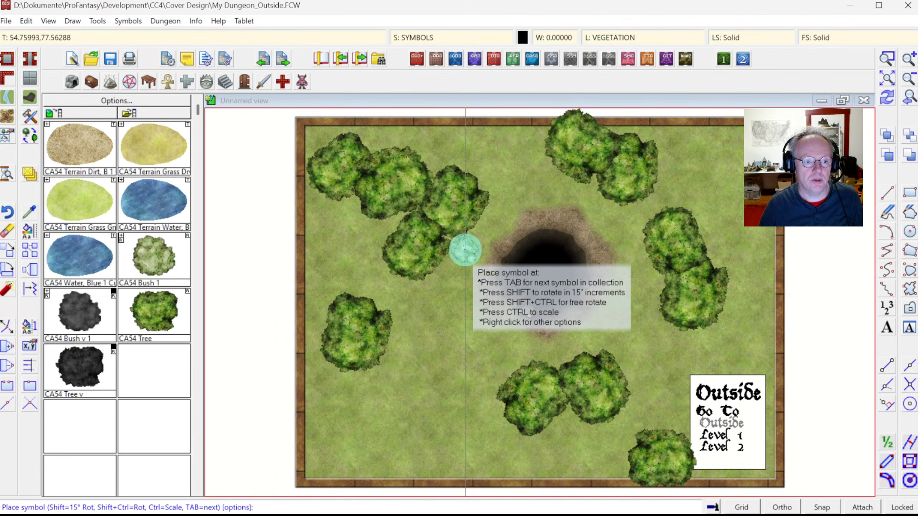
pyautogui.click(424, 37)
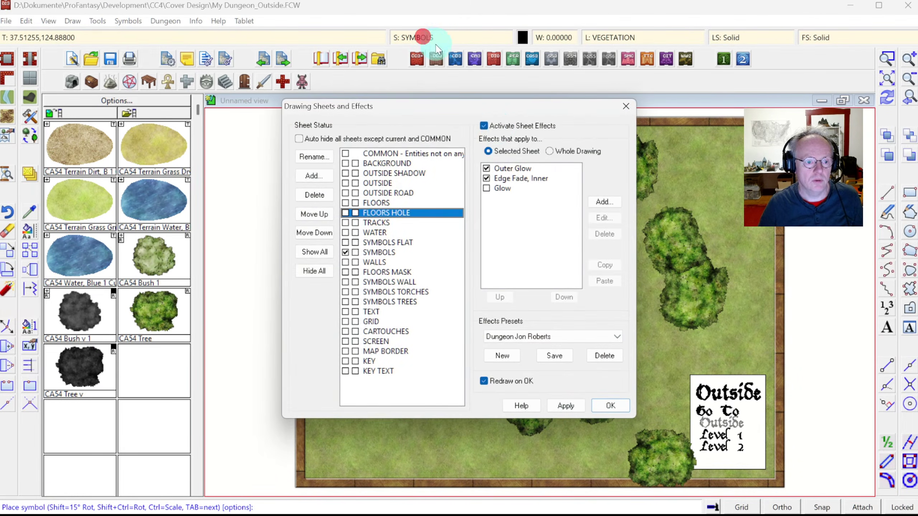
pyautogui.press('Escape')
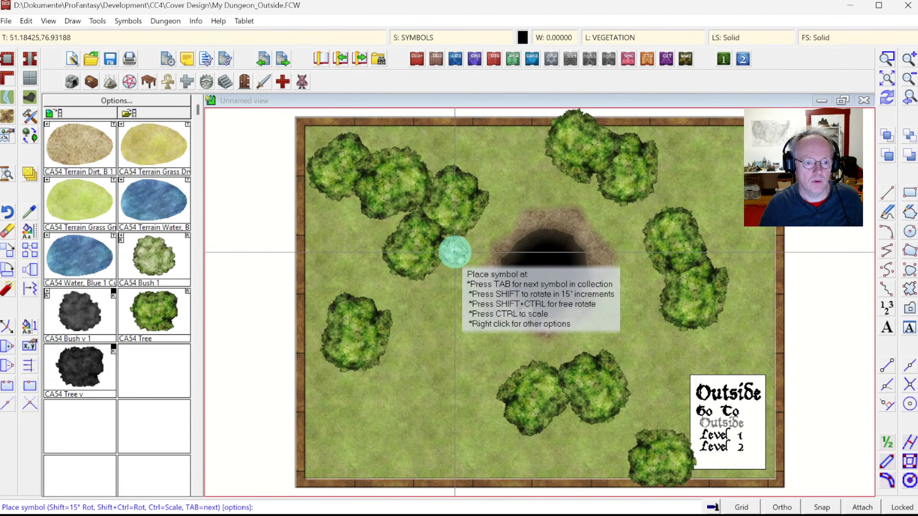
pyautogui.click(427, 283)
pyautogui.click(389, 229)
pyautogui.click(497, 180)
pyautogui.click(542, 169)
pyautogui.click(571, 184)
pyautogui.click(614, 190)
pyautogui.click(663, 181)
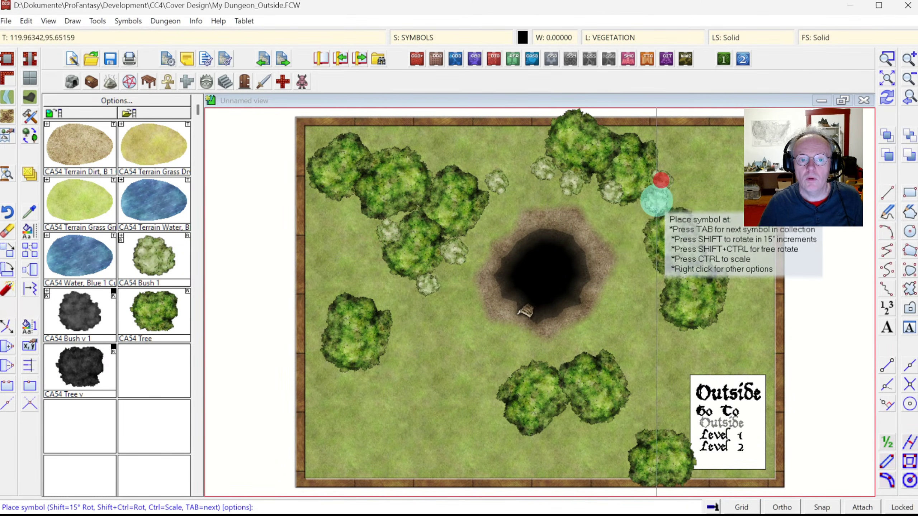
pyautogui.click(640, 219)
pyautogui.click(644, 267)
pyautogui.click(729, 297)
pyautogui.click(682, 334)
pyautogui.click(627, 368)
pyautogui.click(565, 417)
pyautogui.click(549, 433)
pyautogui.click(632, 448)
pyautogui.click(659, 433)
pyautogui.click(389, 360)
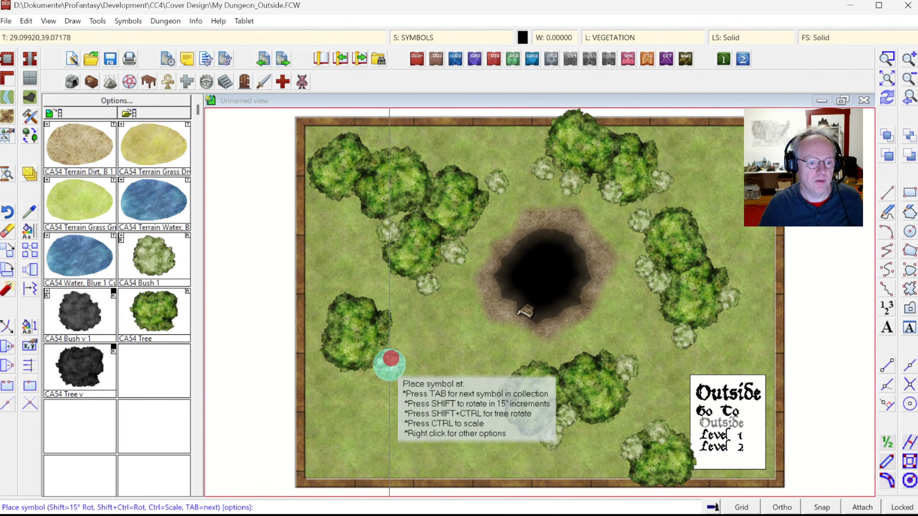
pyautogui.click(379, 372)
pyautogui.click(327, 297)
pyautogui.click(306, 295)
pyautogui.click(328, 318)
pyautogui.click(353, 213)
pyautogui.click(326, 139)
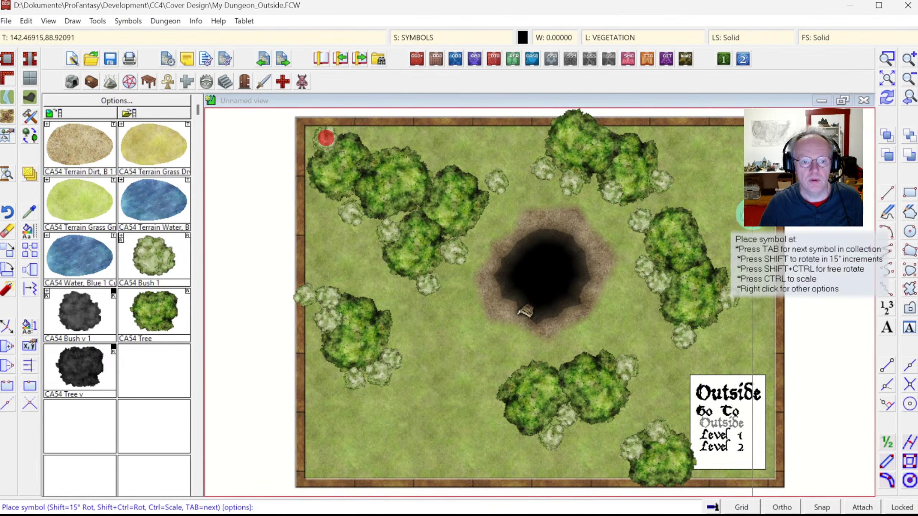
# Move all twelve trees, without the bushes, to the SYMBOLS TREES sheet and redraw the map.
pyautogui.rightClick(32, 181)
pyautogui.click(85, 287)
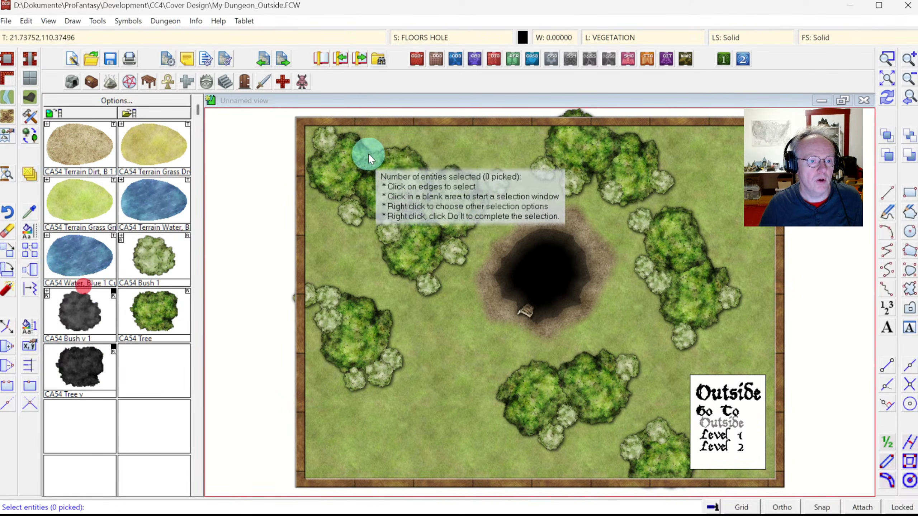
pyautogui.click(385, 149)
pyautogui.click(391, 148)
pyautogui.click(466, 173)
pyautogui.click(389, 268)
pyautogui.click(369, 296)
pyautogui.click(538, 397)
pyautogui.click(555, 370)
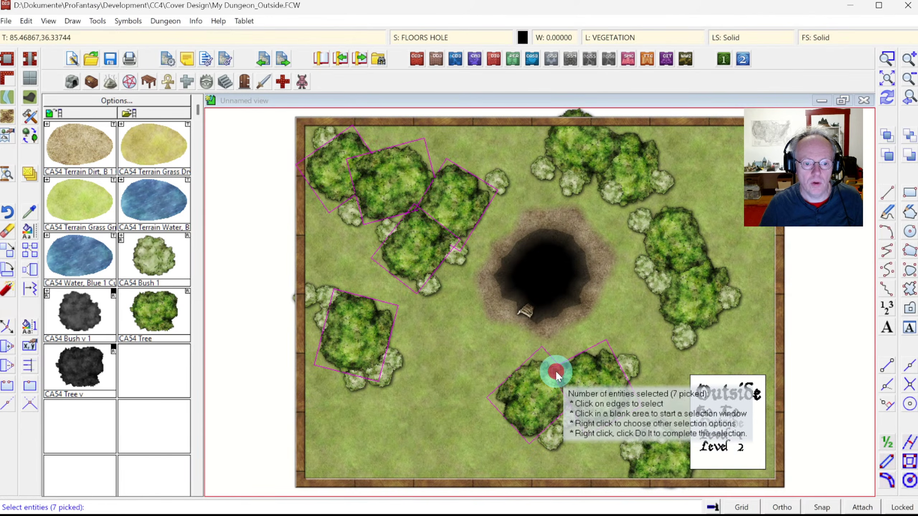
pyautogui.click(680, 439)
pyautogui.click(706, 252)
pyautogui.click(714, 256)
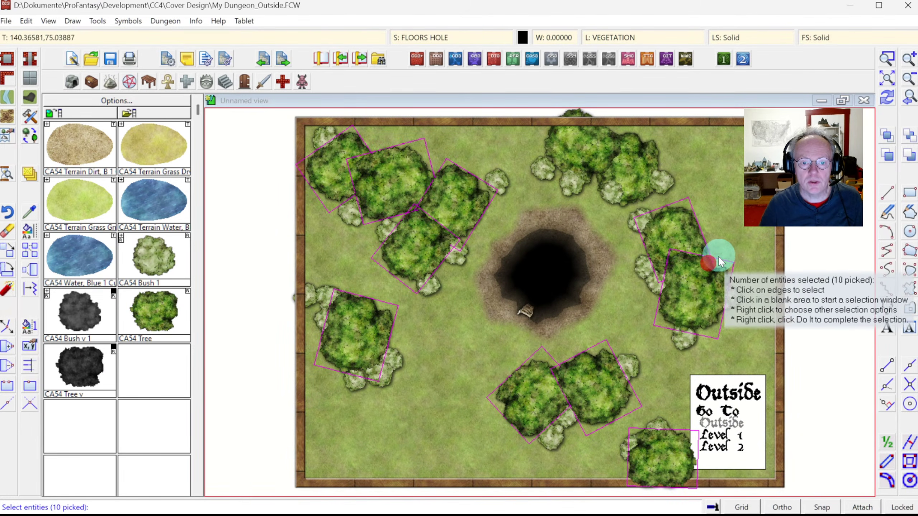
pyautogui.click(633, 145)
pyautogui.click(619, 135)
pyautogui.rightClick(644, 176)
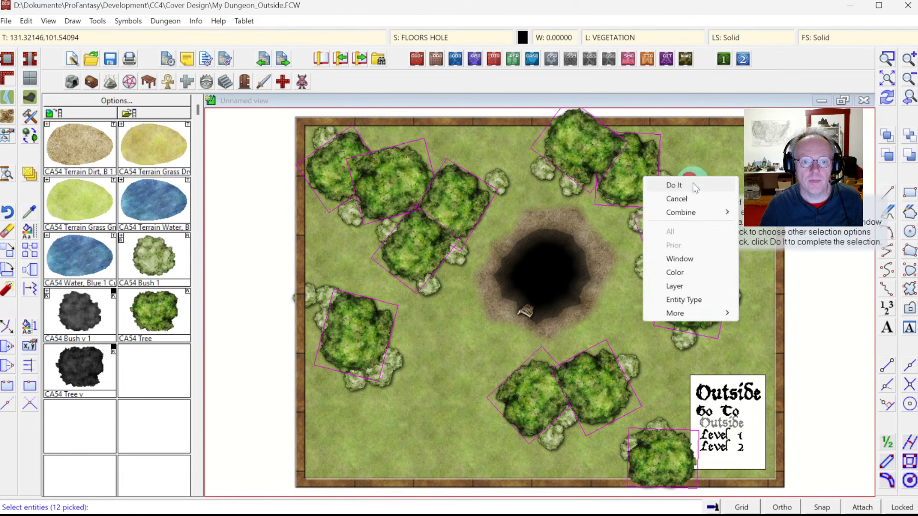
pyautogui.click(661, 292)
pyautogui.click(415, 311)
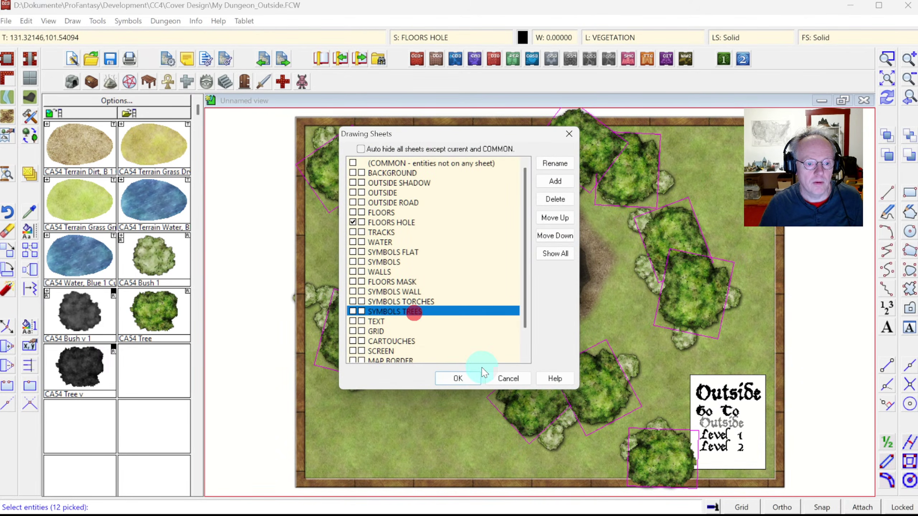
pyautogui.click(458, 379)
pyautogui.click(888, 95)
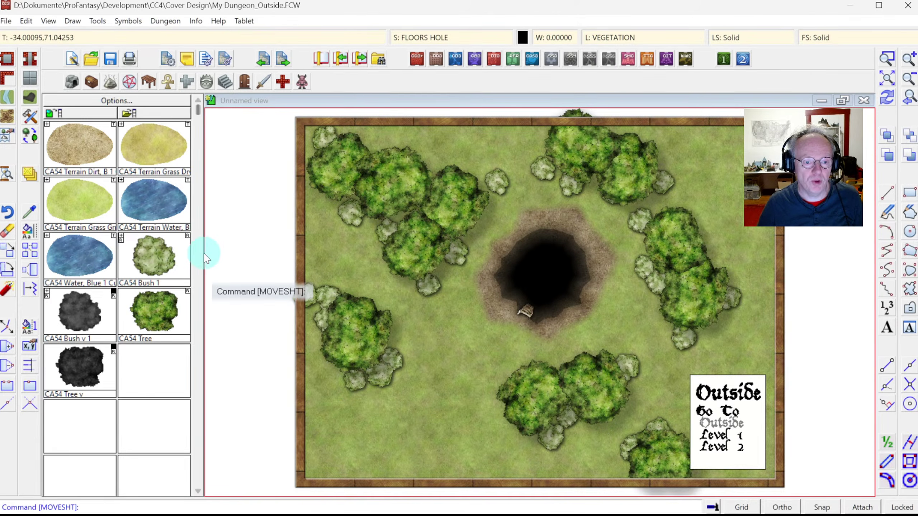
# Draw a narrow winding path with a fractal brown dirt terrain tool from the map's lower edge to the hole's rim by the ladder.
pyautogui.click(9, 118)
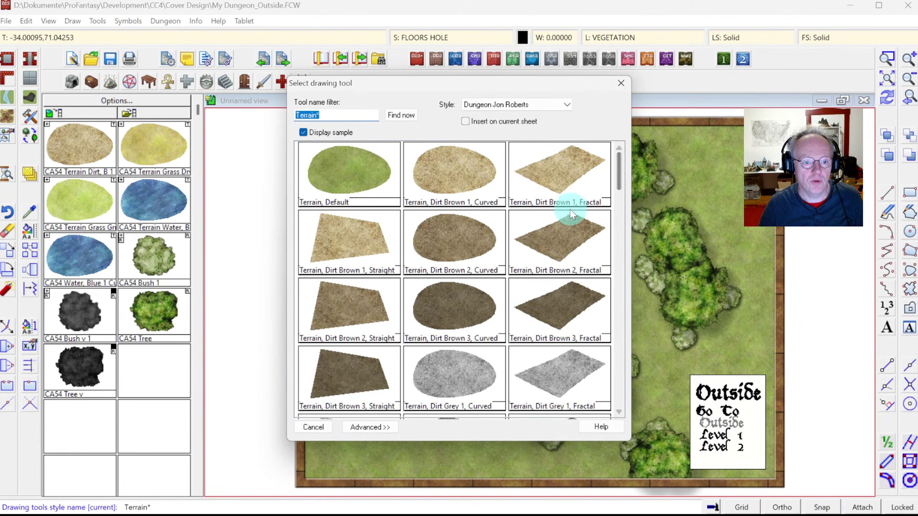
pyautogui.doubleClick(571, 208)
pyautogui.click(499, 322)
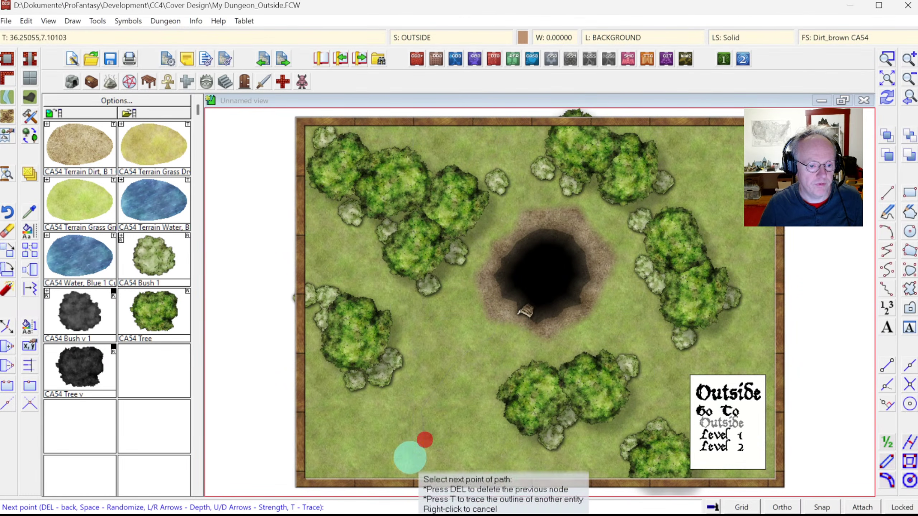
pyautogui.click(421, 467)
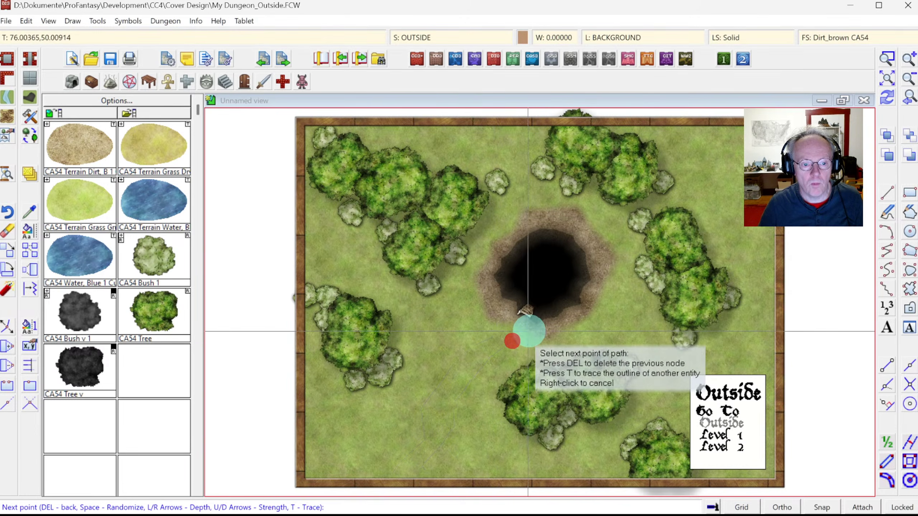
pyautogui.rightClick(517, 311)
pyautogui.rightClick(571, 334)
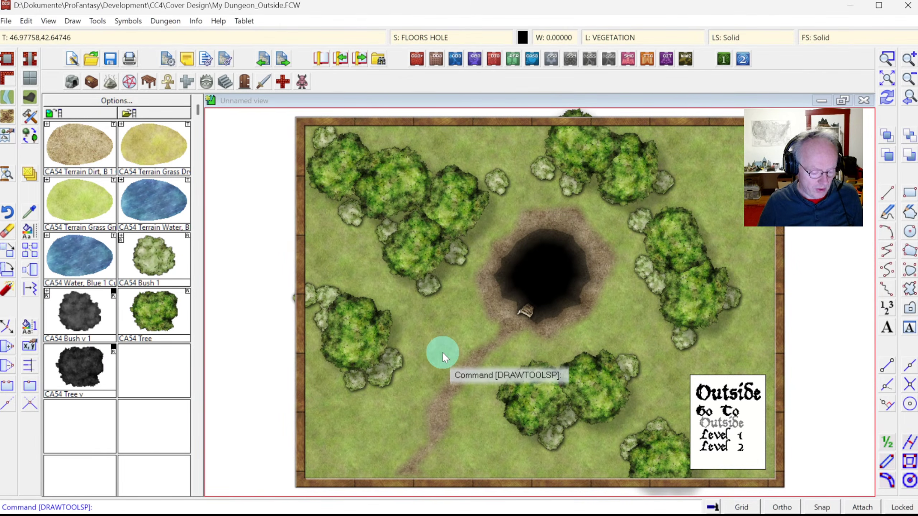
# Copy only the ladder to the clipboard, leaving out the black circle and using the default clipboard origin 0,0.
pyautogui.hotkey('ctrl', 'c')
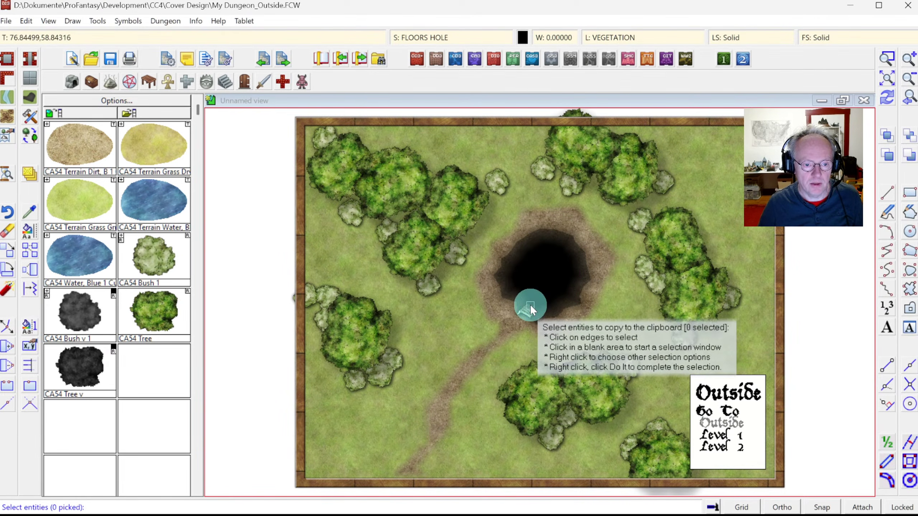
pyautogui.click(530, 307)
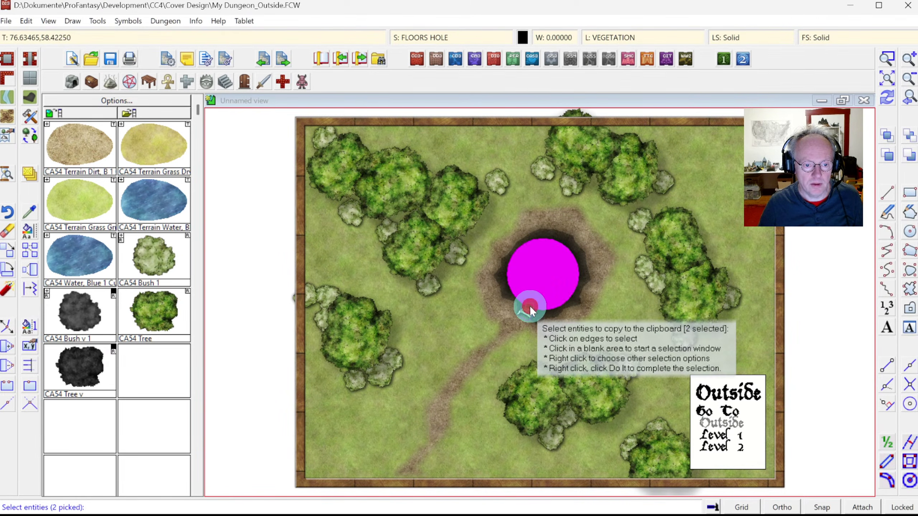
pyautogui.click(576, 282)
pyautogui.rightClick(512, 227)
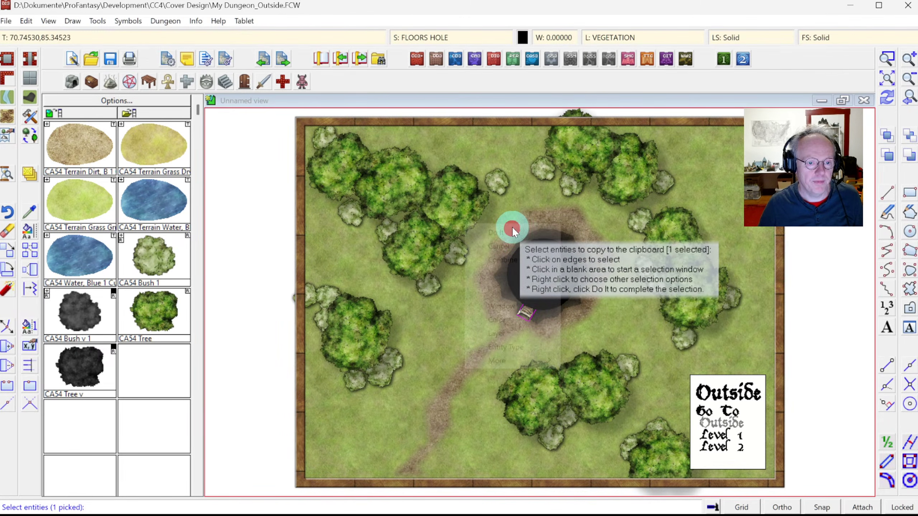
pyautogui.click(497, 232)
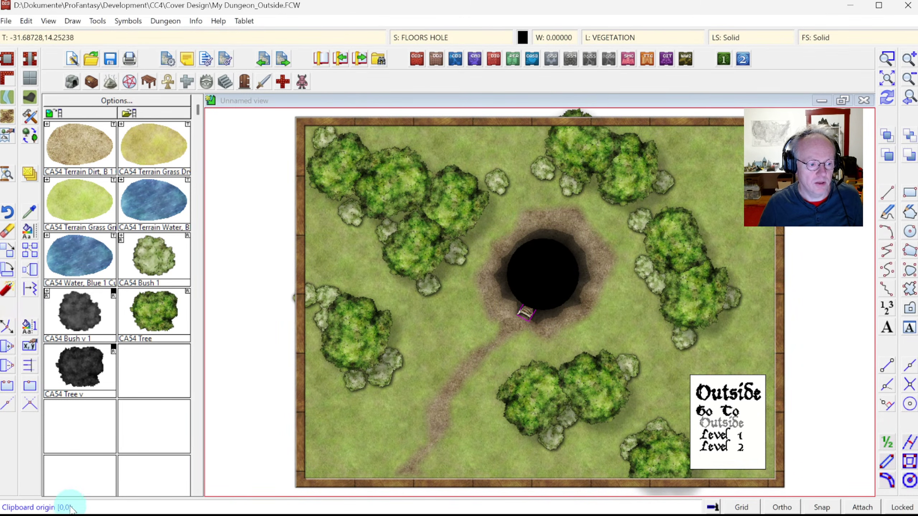
pyautogui.click(486, 255)
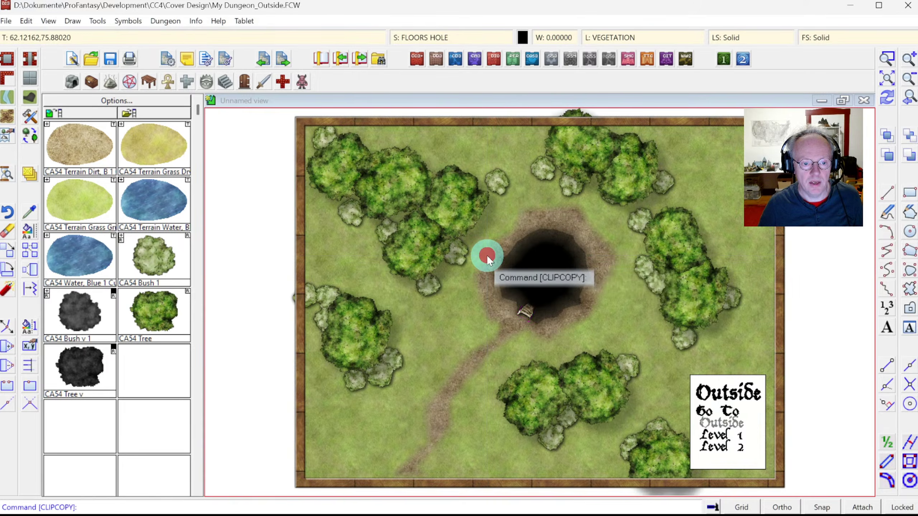
# Switch to the Level 1 map through the level link and paste the ladder at its original coordinates below the light shaft.
pyautogui.click(717, 438)
pyautogui.press('Return')
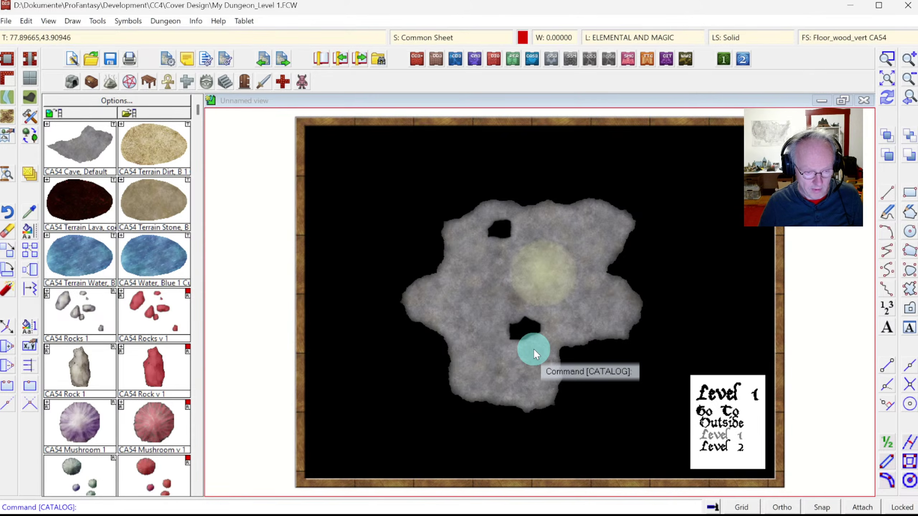
pyautogui.hotkey('ctrl', 'v')
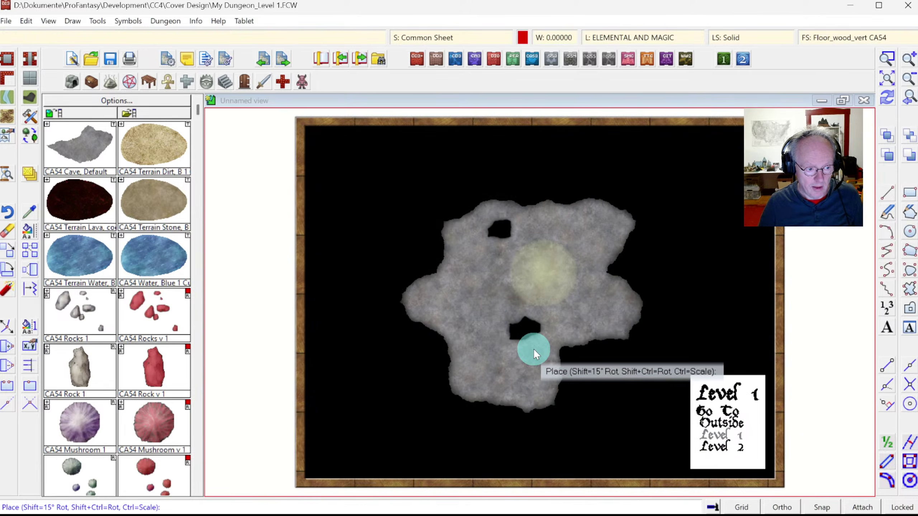
pyautogui.click(534, 348)
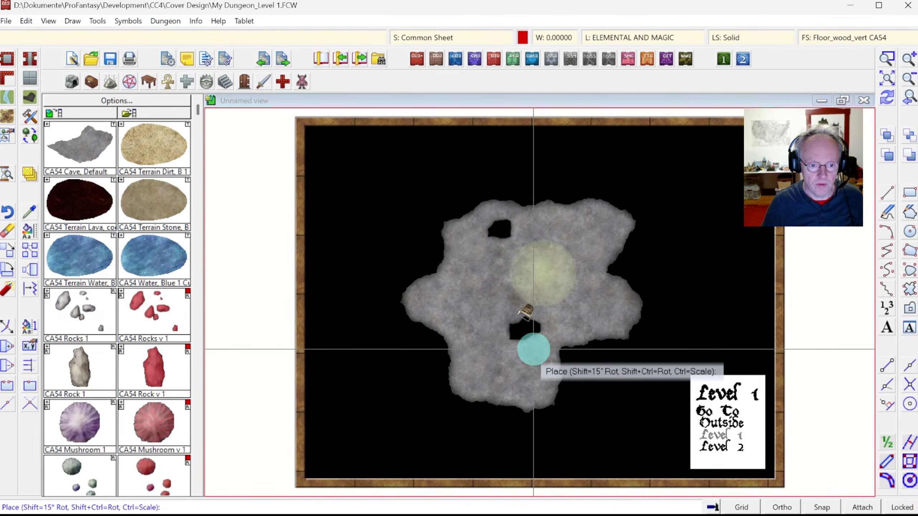
pyautogui.rightClick(684, 349)
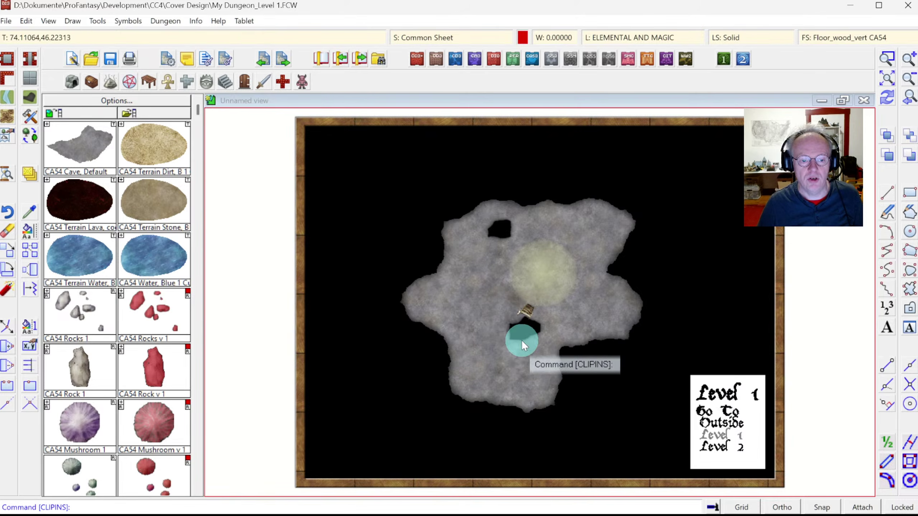
# Move the black hole below the light shaft on Level 1 up against the foot of the ladder and redraw the map.
pyautogui.click(882, 59)
pyautogui.click(475, 273)
pyautogui.click(566, 368)
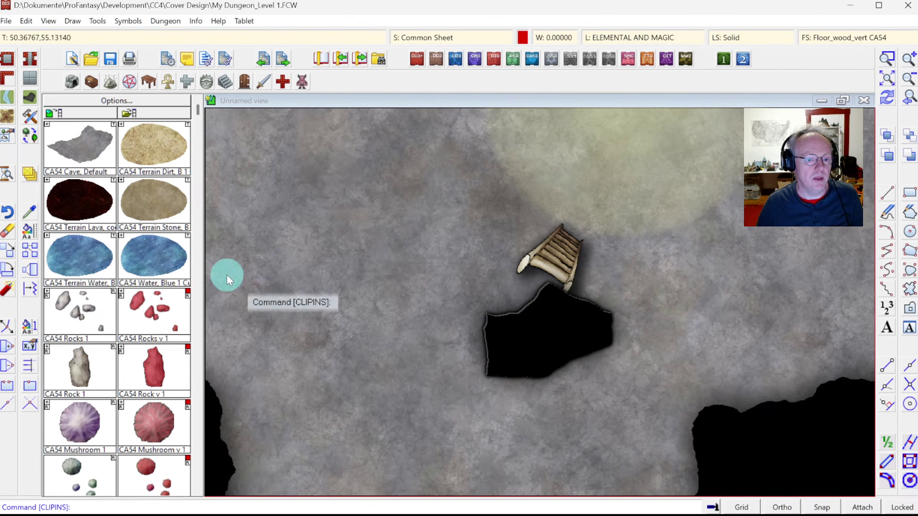
pyautogui.click(8, 246)
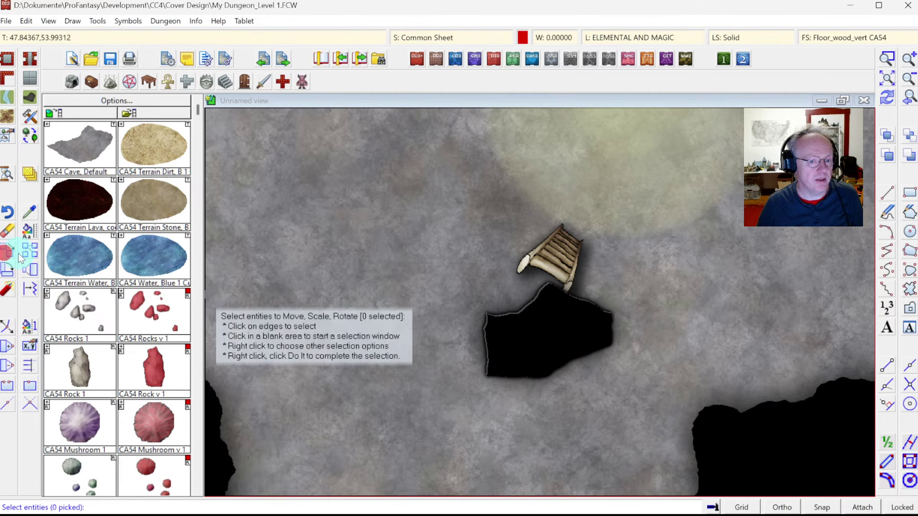
pyautogui.click(526, 308)
pyautogui.rightClick(558, 311)
pyautogui.click(541, 323)
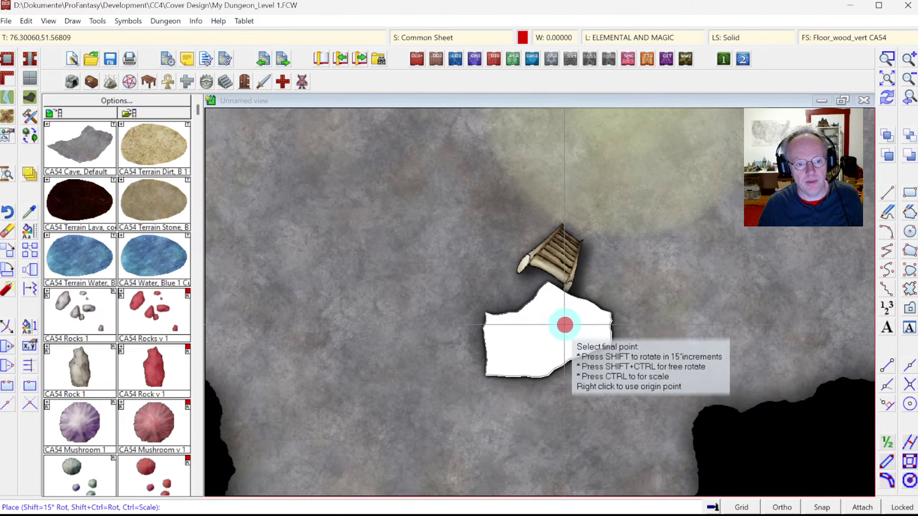
pyautogui.click(524, 299)
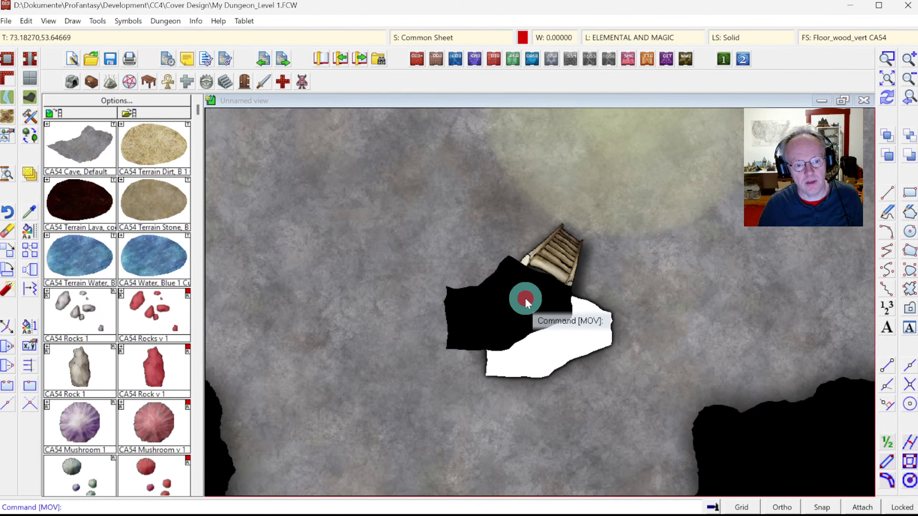
pyautogui.click(888, 97)
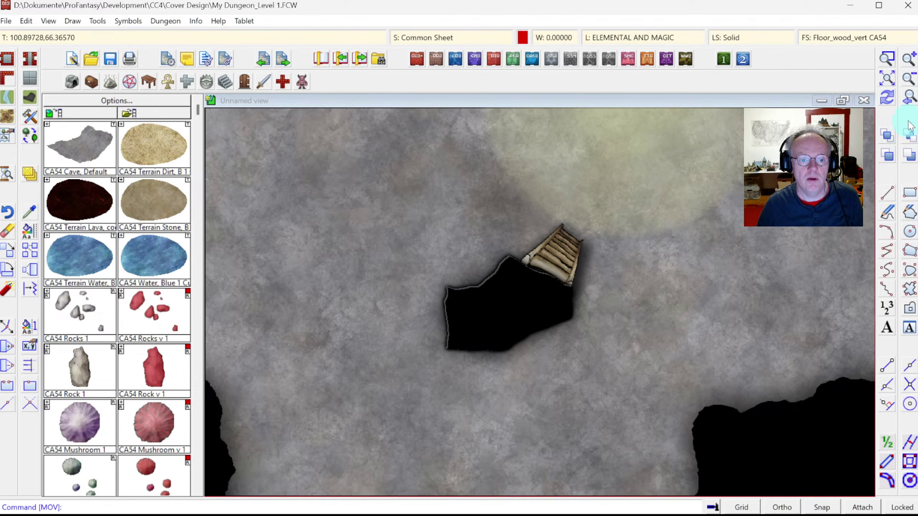
pyautogui.click(907, 95)
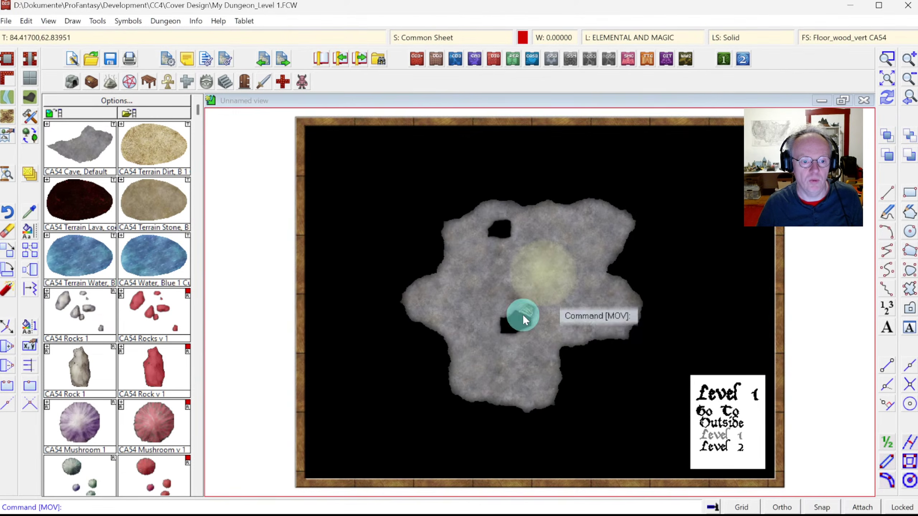
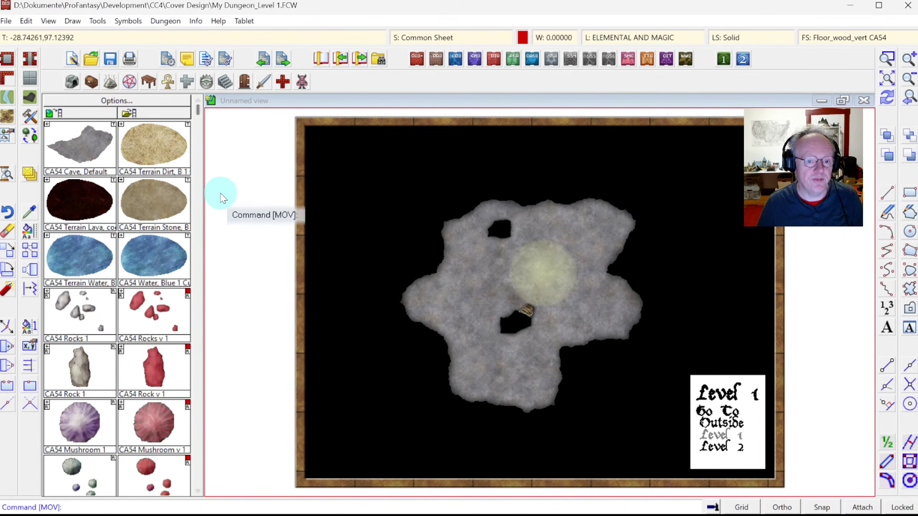
# Draw a small cave in the map's upper-right area with the Cave, Default tool, joined to the main cave by a narrow passage.
pyautogui.click(81, 145)
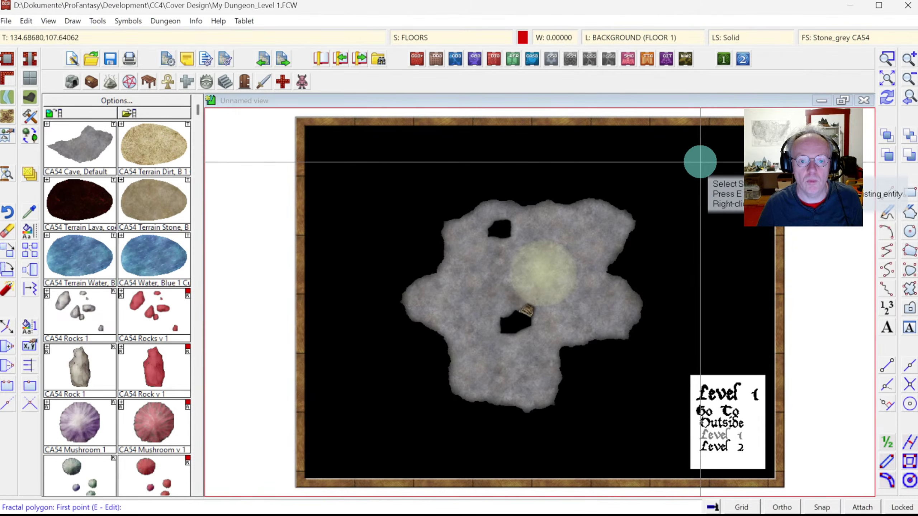
pyautogui.click(670, 164)
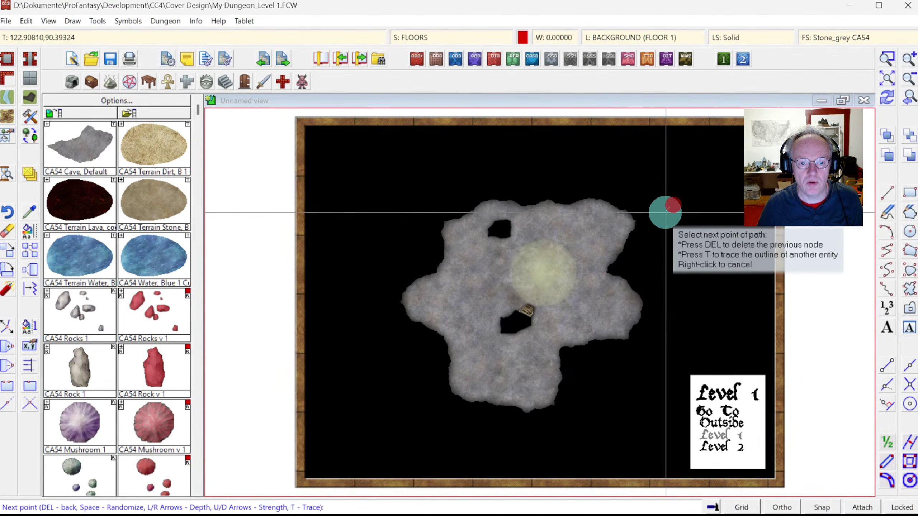
pyautogui.click(648, 215)
pyautogui.click(625, 236)
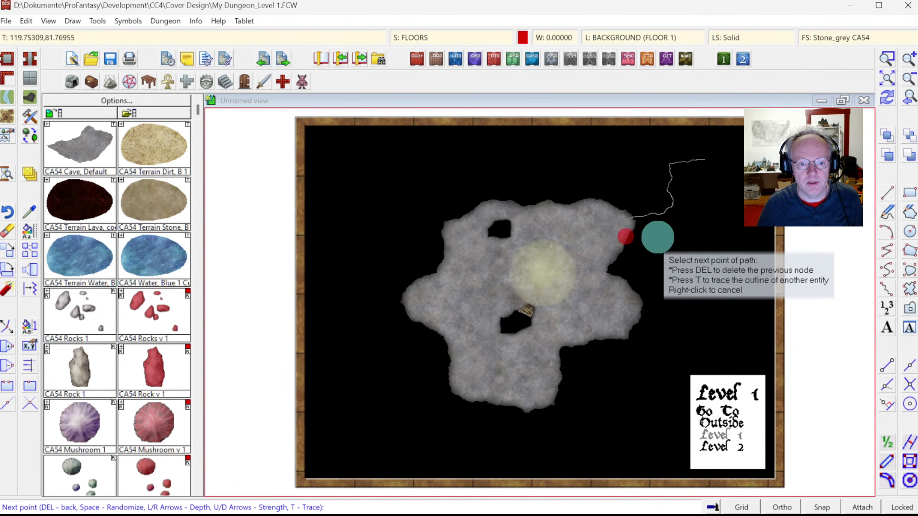
pyautogui.click(699, 225)
pyautogui.click(723, 158)
pyautogui.press('Return')
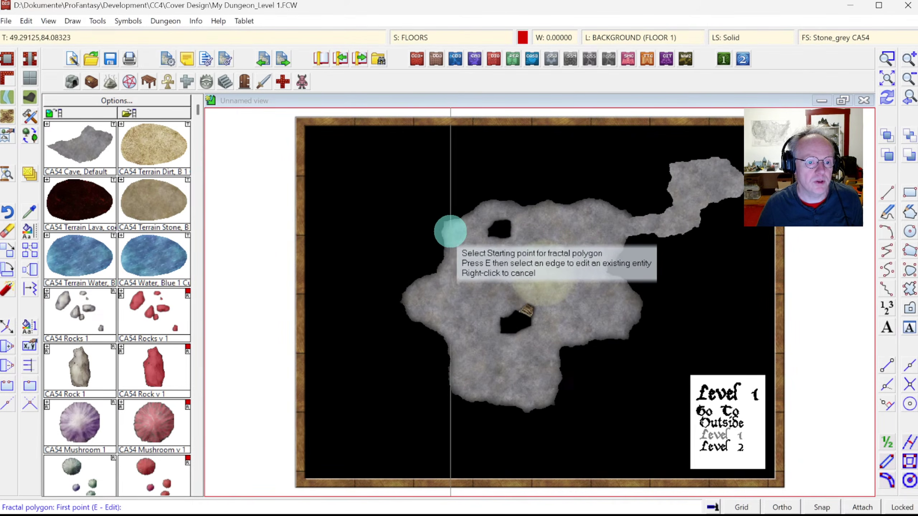
# Draw an irregular two-lobed cave at the map's upper left with the same cave tool, overlapping the main cave's edge beside the hole.
pyautogui.click(436, 232)
pyautogui.click(397, 242)
pyautogui.click(369, 215)
pyautogui.click(395, 199)
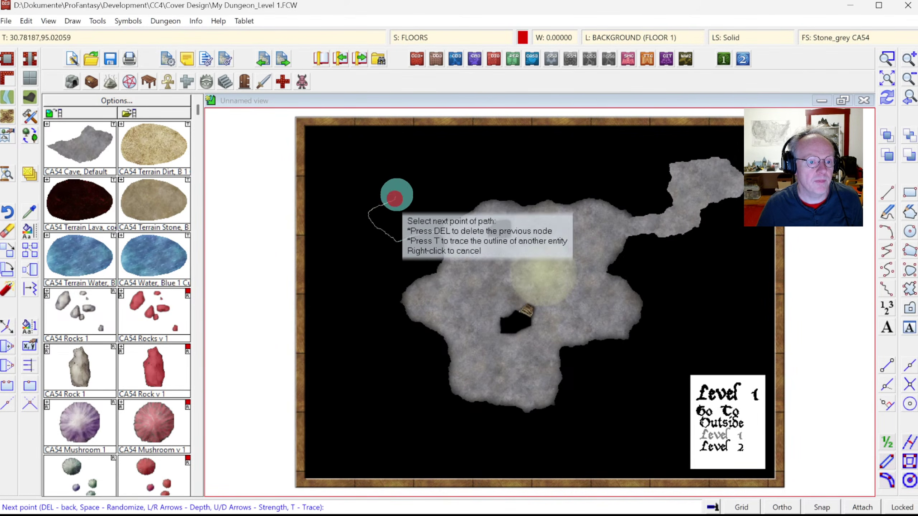
pyautogui.click(381, 173)
pyautogui.click(382, 157)
pyautogui.click(421, 152)
pyautogui.click(459, 183)
pyautogui.click(475, 205)
pyautogui.click(471, 218)
pyautogui.press('Return')
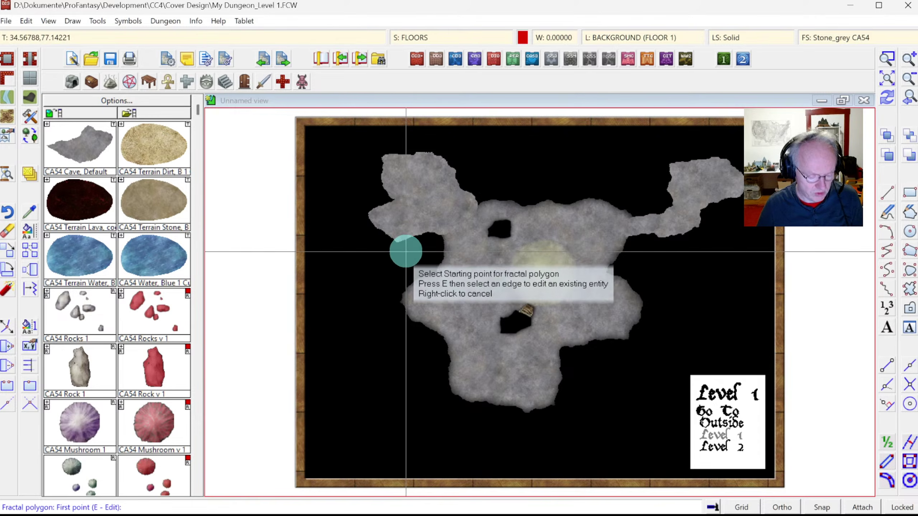
# Edit the upper-left cave's outline to add a narrow winding passage running down the map's left side and ending at the lower left.
pyautogui.press('e')
pyautogui.click(371, 224)
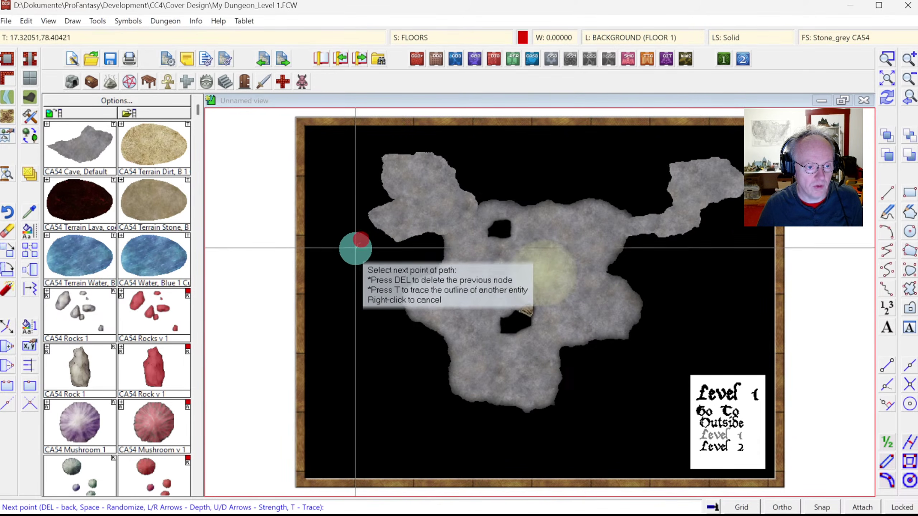
pyautogui.click(328, 301)
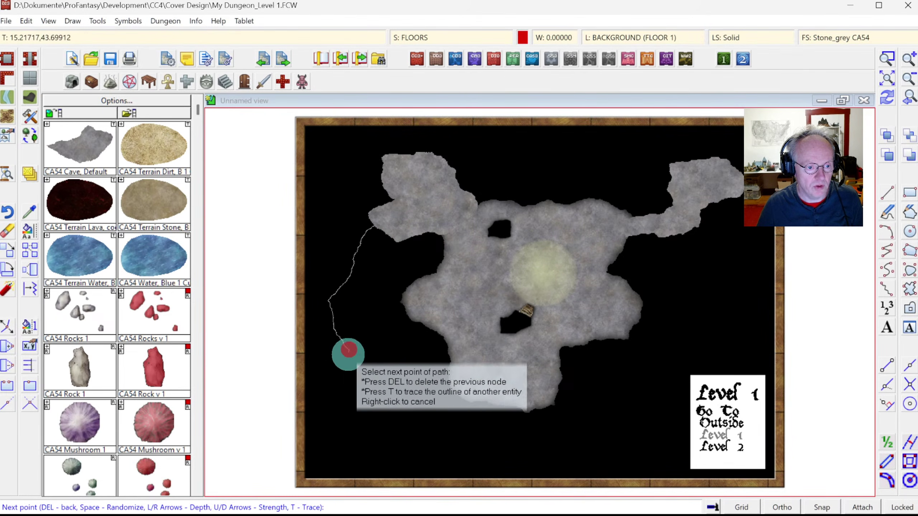
pyautogui.click(348, 352)
pyautogui.click(412, 440)
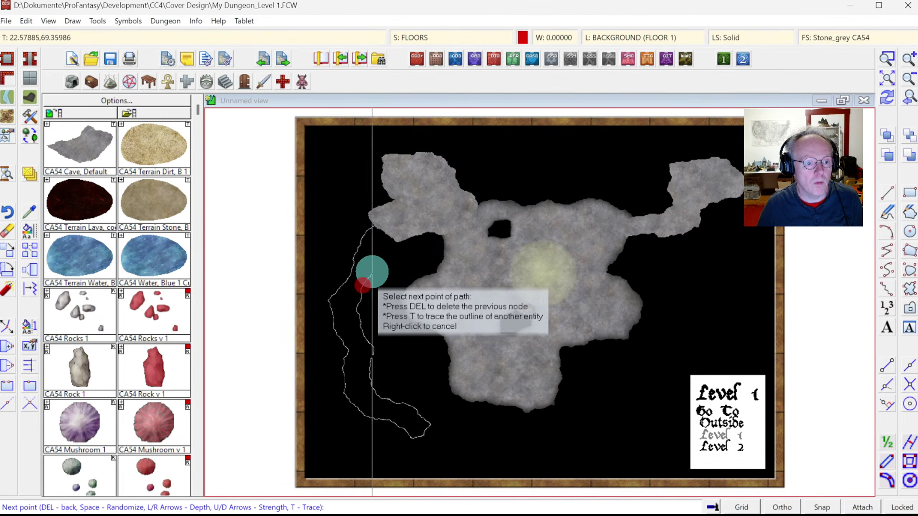
pyautogui.click(395, 242)
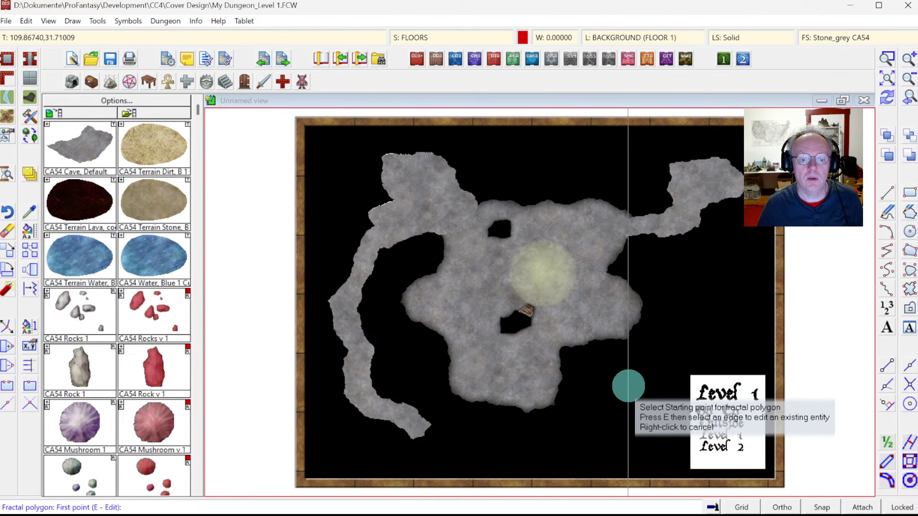
# Draw a small rounded cave at the map's lower right with a narrow passage up to the main cave, and redraw the map.
pyautogui.click(636, 388)
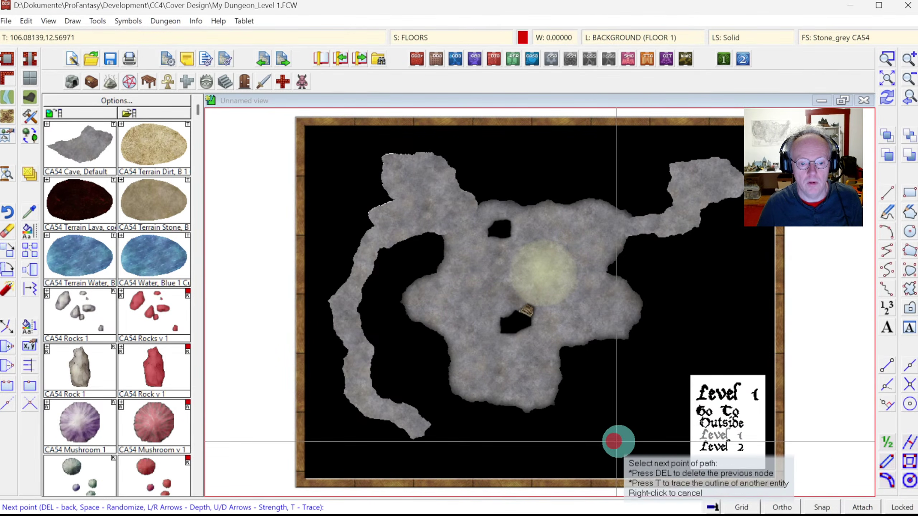
pyautogui.click(671, 402)
pyautogui.click(652, 357)
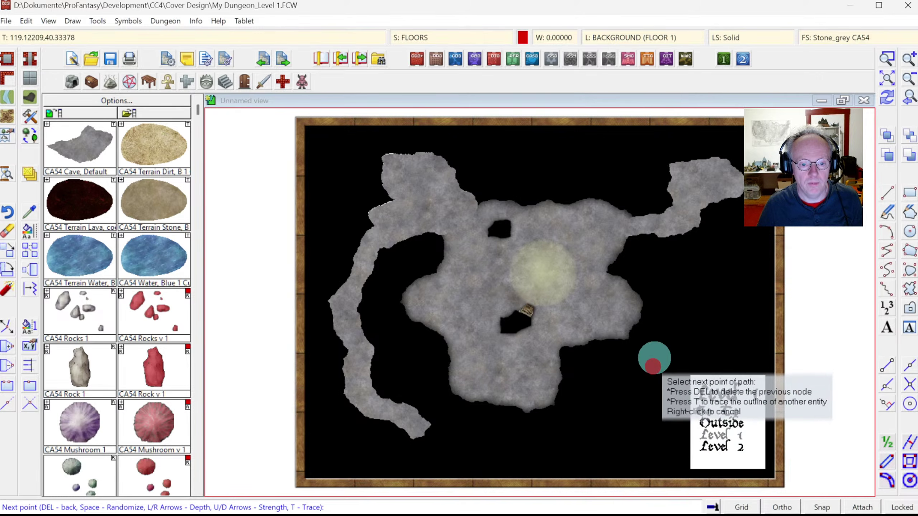
pyautogui.click(637, 335)
pyautogui.click(622, 328)
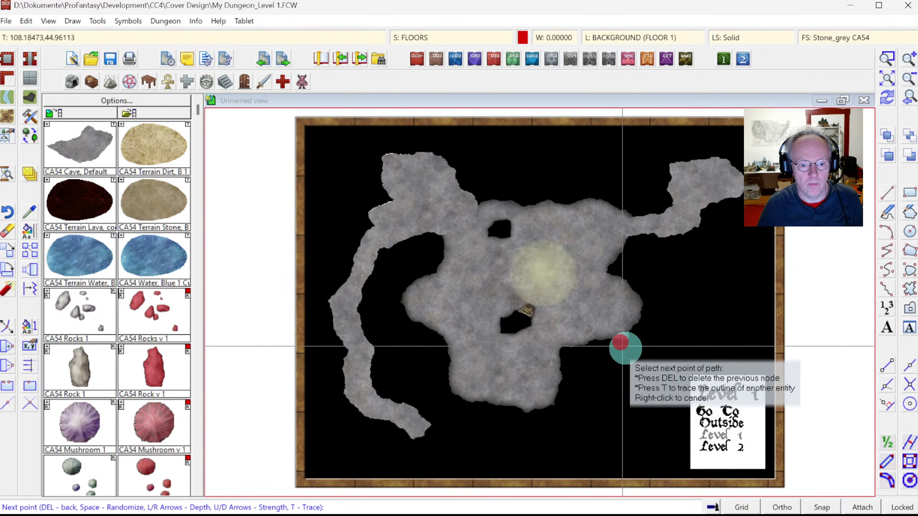
pyautogui.rightClick(643, 382)
pyautogui.rightClick(663, 288)
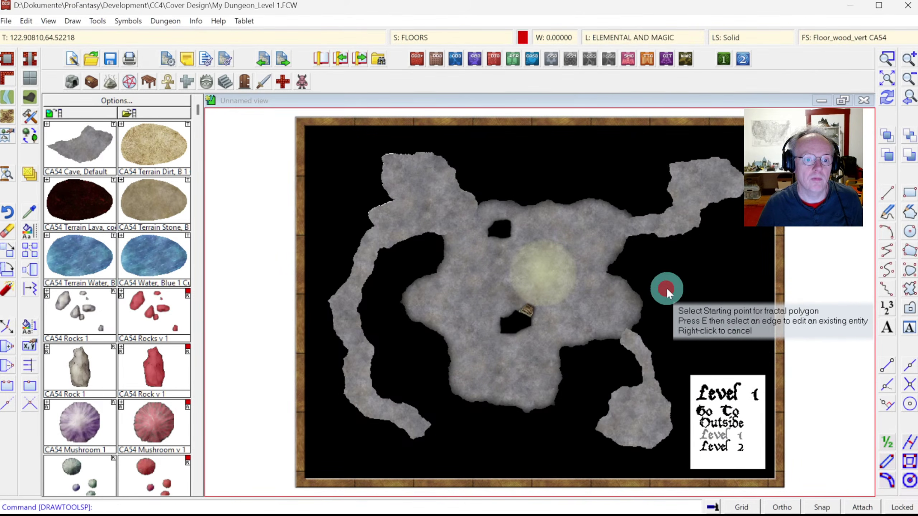
pyautogui.click(890, 97)
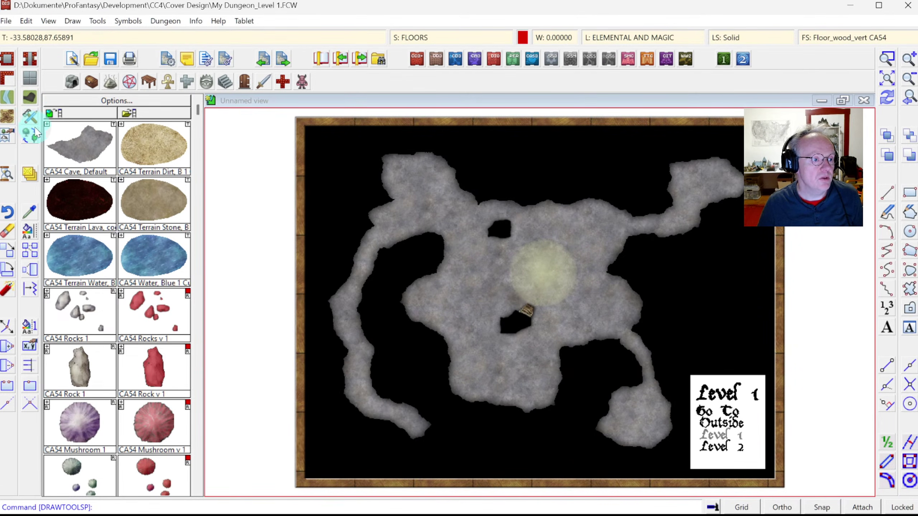
# Create a new drawing tool named "Floor, Darker" from the Floor, Default tool, without saving changes to the previously selected tool.
pyautogui.click(376, 208)
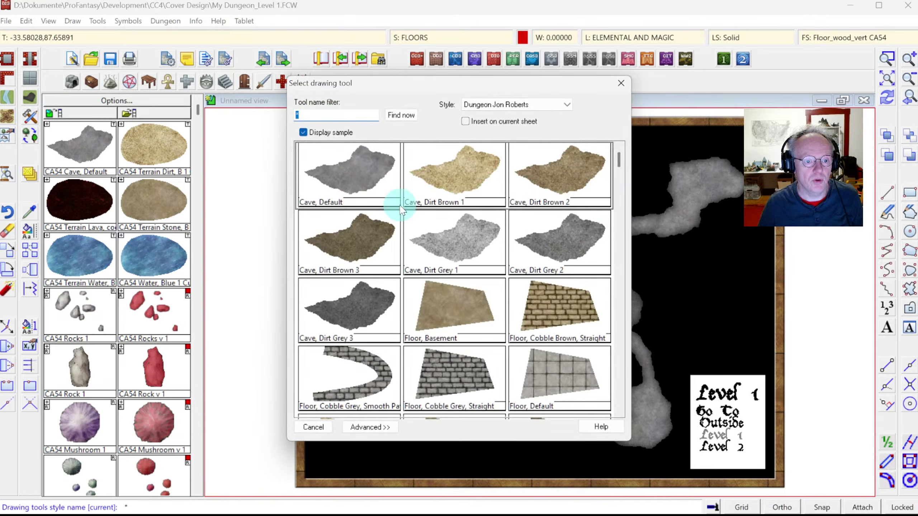
pyautogui.moveTo(618, 163); pyautogui.dragTo(622, 191)
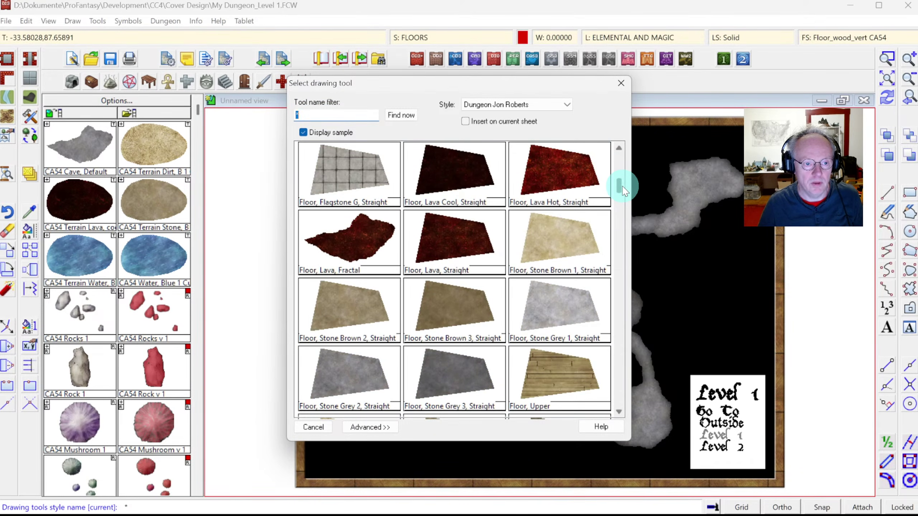
pyautogui.moveTo(623, 189)
pyautogui.mouseDown()
pyautogui.moveTo(626, 198)
pyautogui.moveTo(622, 189)
pyautogui.mouseUp()
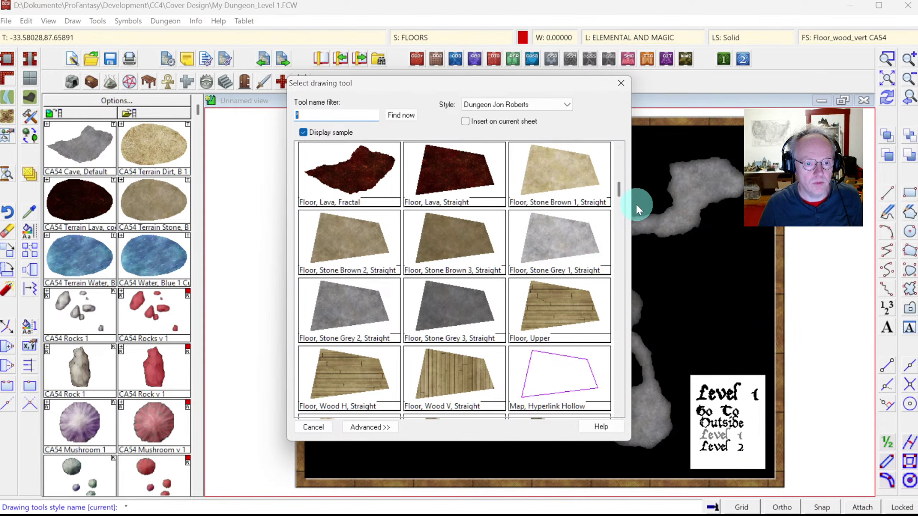
pyautogui.moveTo(620, 193); pyautogui.dragTo(623, 176)
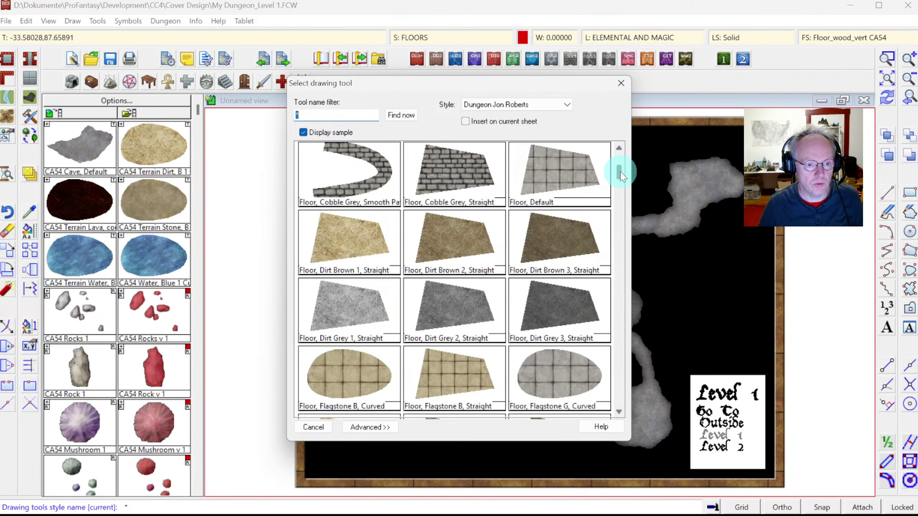
pyautogui.click(367, 429)
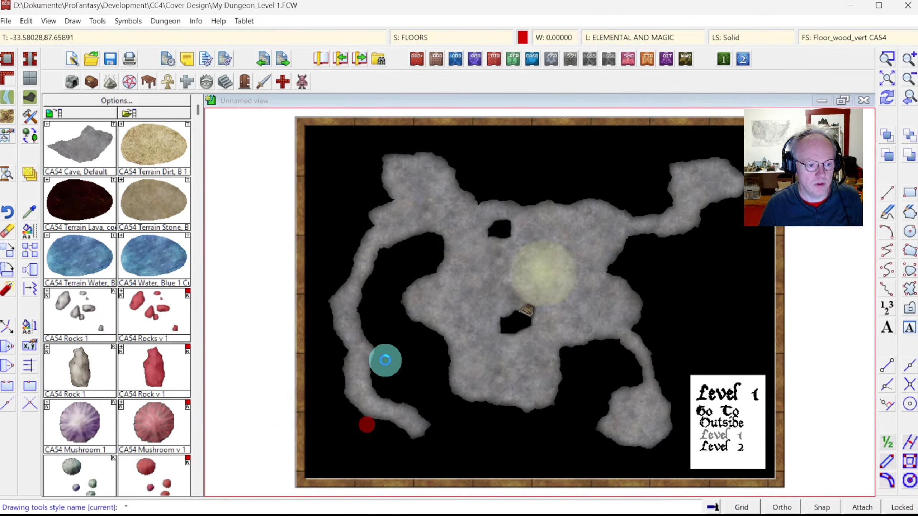
pyautogui.click(323, 290)
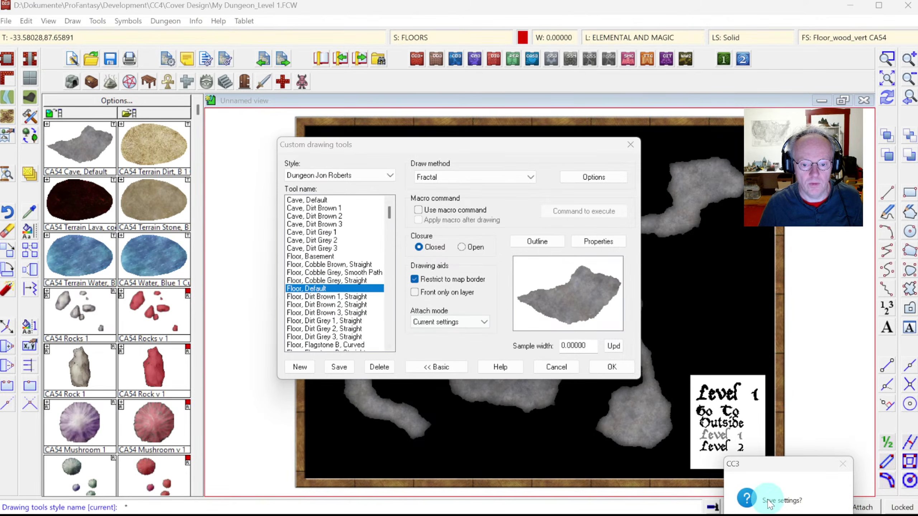
pyautogui.click(824, 515)
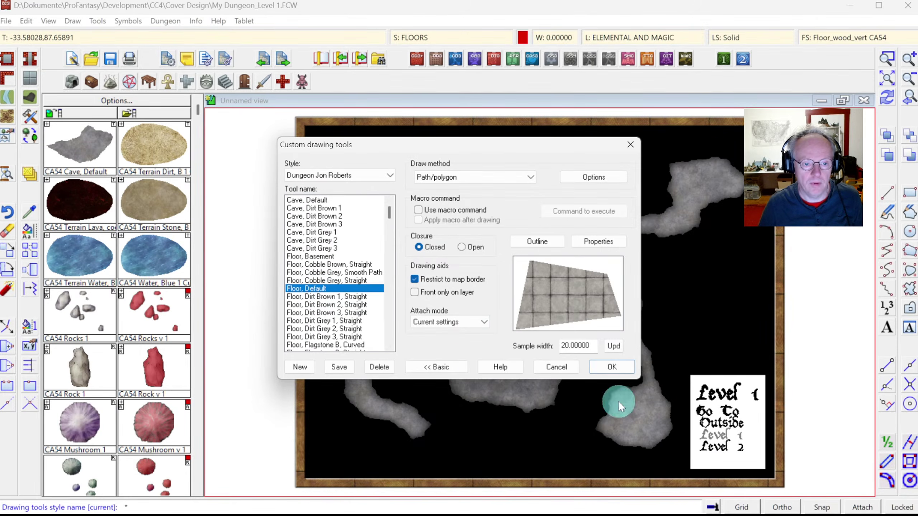
pyautogui.click(301, 368)
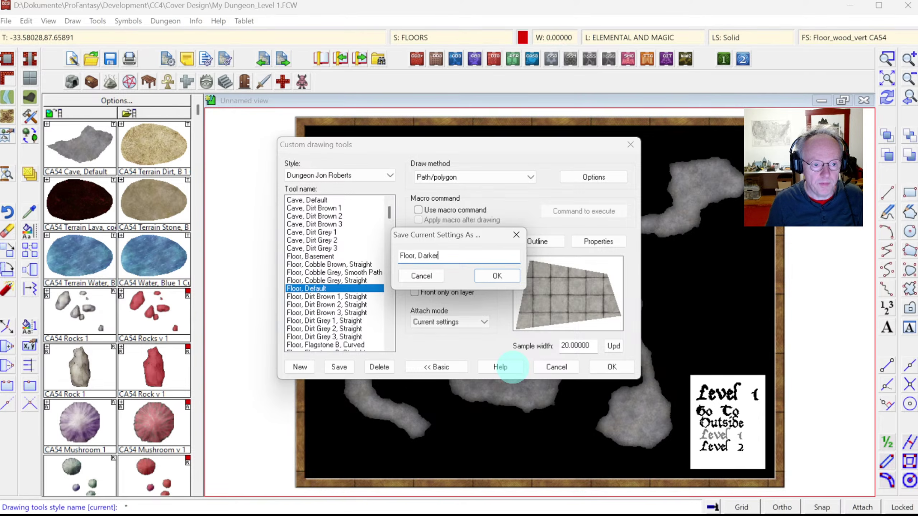
pyautogui.press('Return')
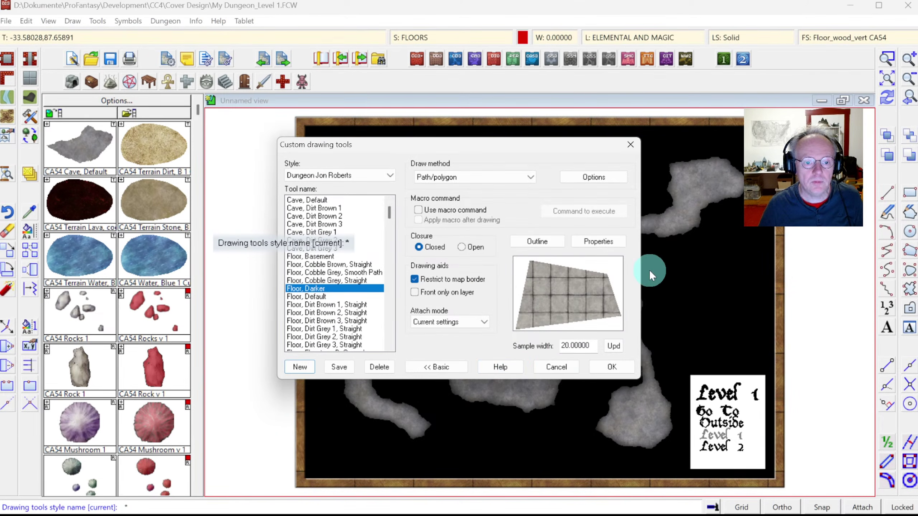
# Set the "Floor, Darker" tool's colour to 0 (black) and its fill style to solid 30 Bitmap.
pyautogui.click(596, 242)
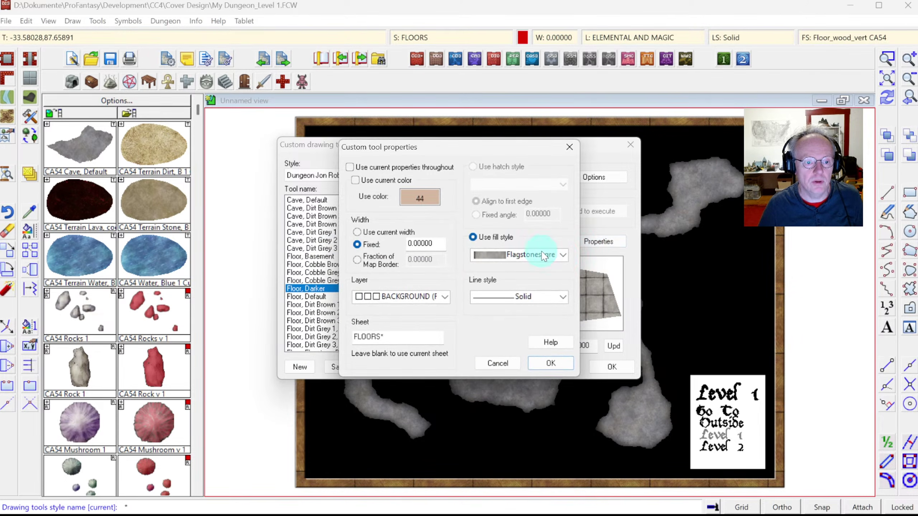
pyautogui.click(420, 198)
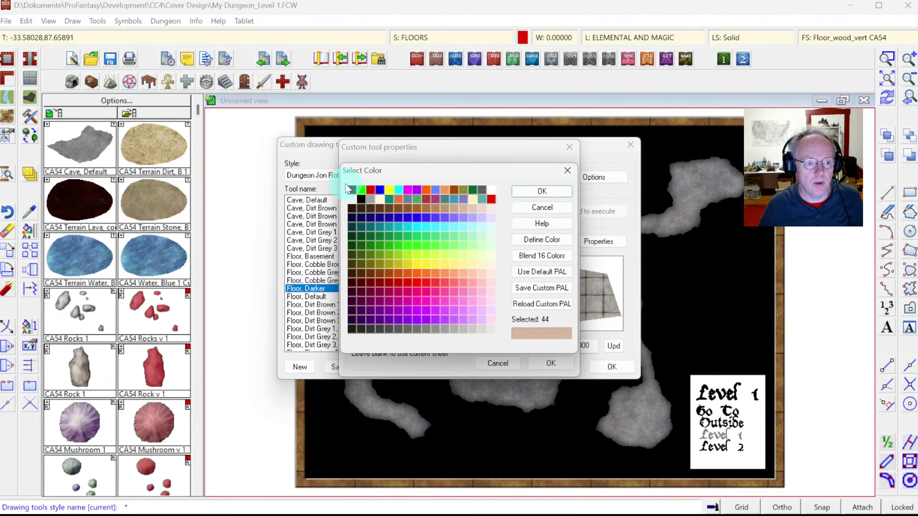
pyautogui.click(521, 191)
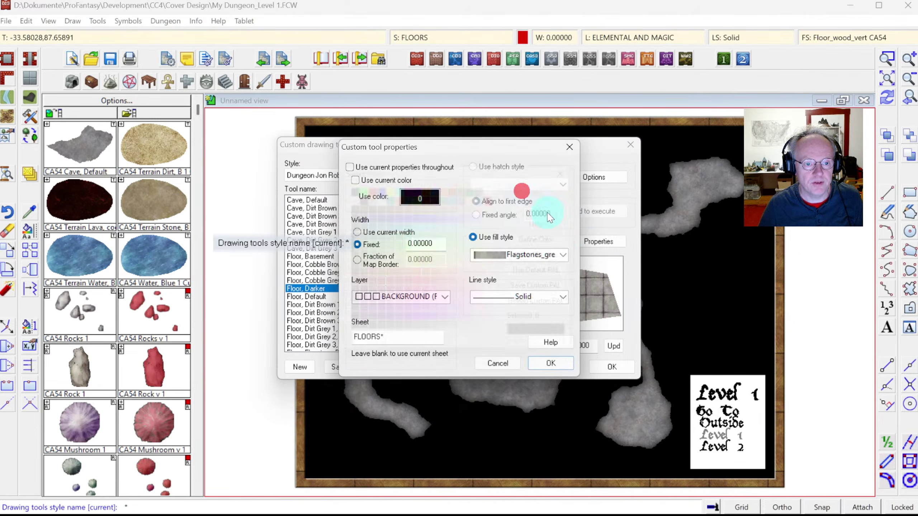
pyautogui.click(562, 255)
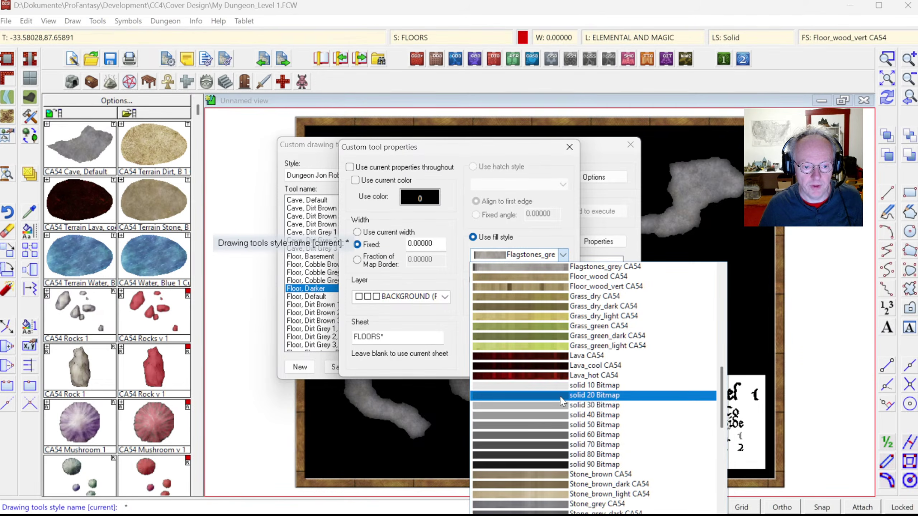
pyautogui.click(556, 404)
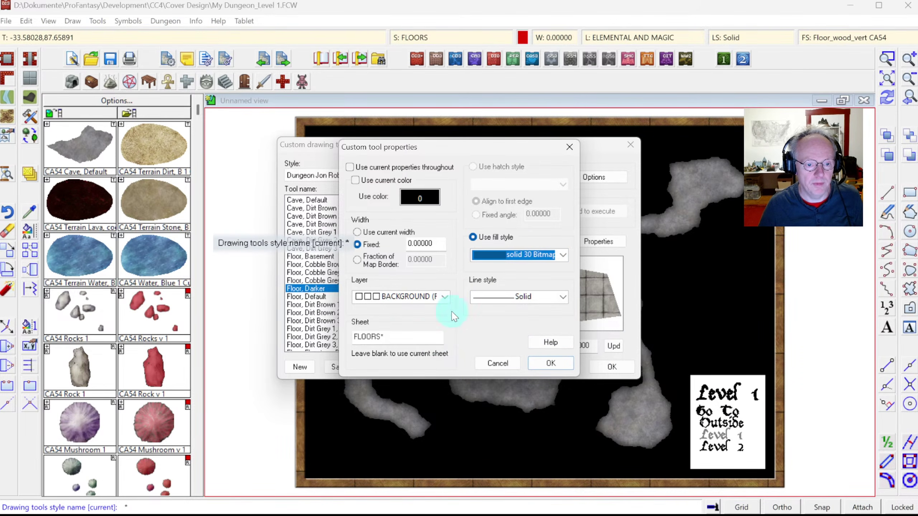
pyautogui.click(547, 363)
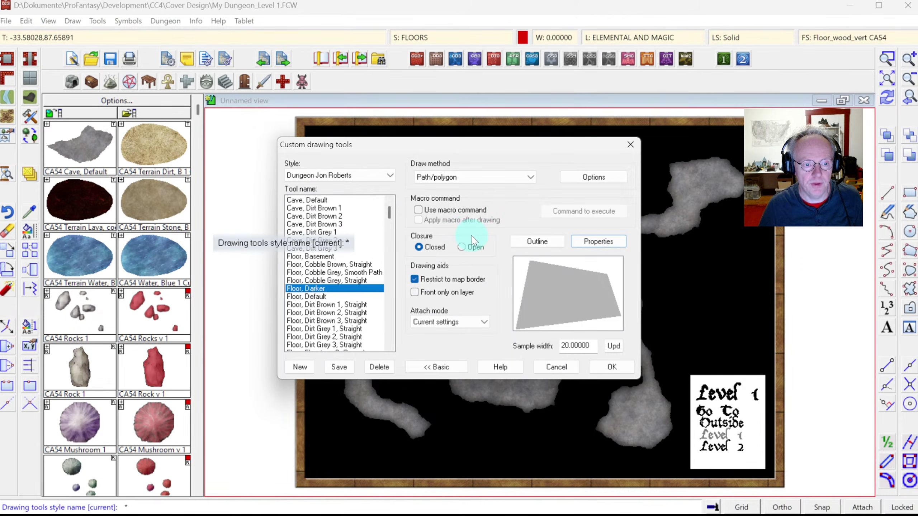
# Set the "Floor, Darker" tool's path/polygon draw method to Smooth and accept the tool for drawing.
pyautogui.click(576, 178)
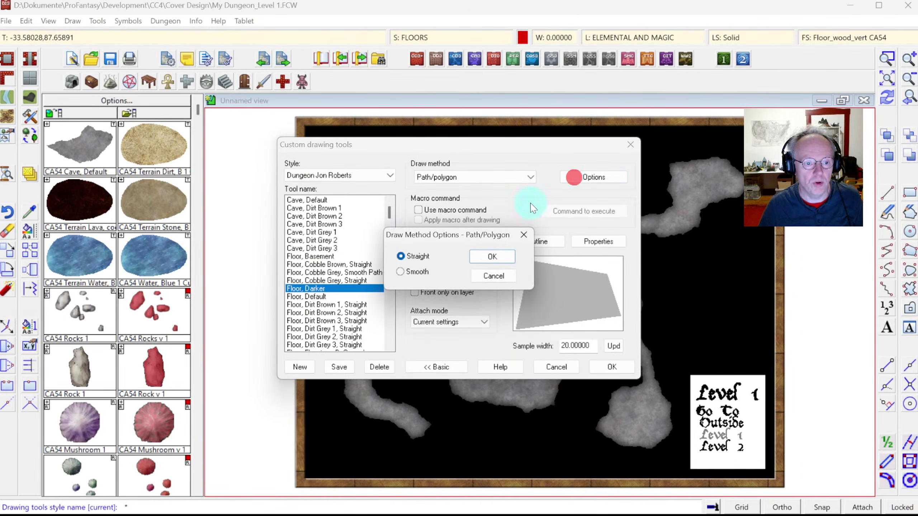
pyautogui.click(478, 257)
pyautogui.click(611, 367)
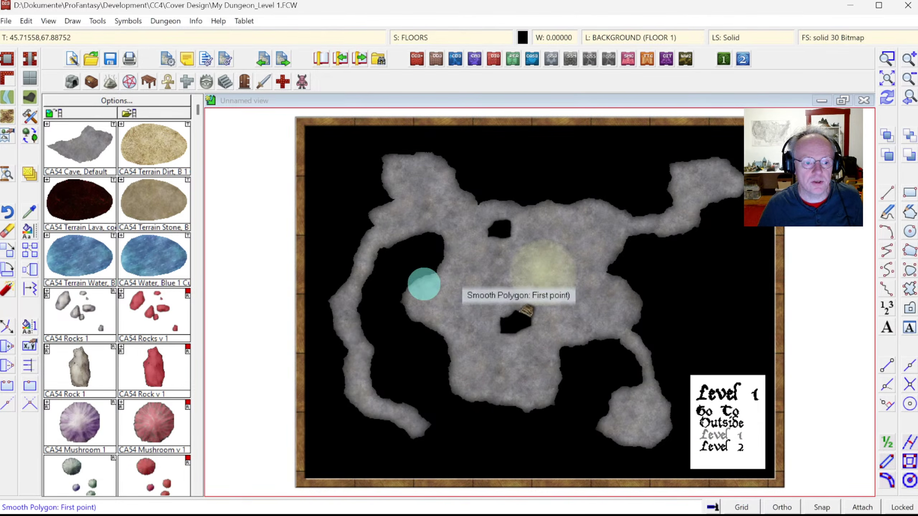
# Draw a smooth darker-floor polygon covering the whole lower half of the winding passage on the map's left side.
pyautogui.click(370, 335)
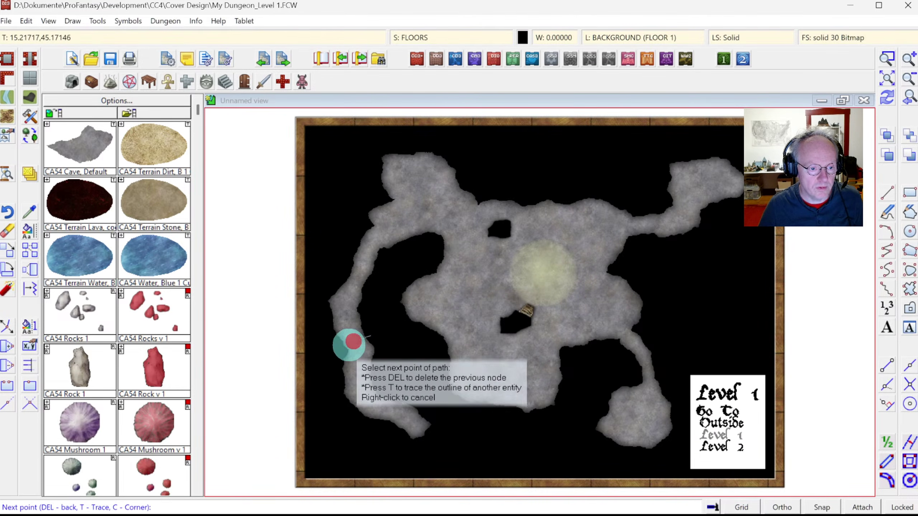
pyautogui.click(340, 404)
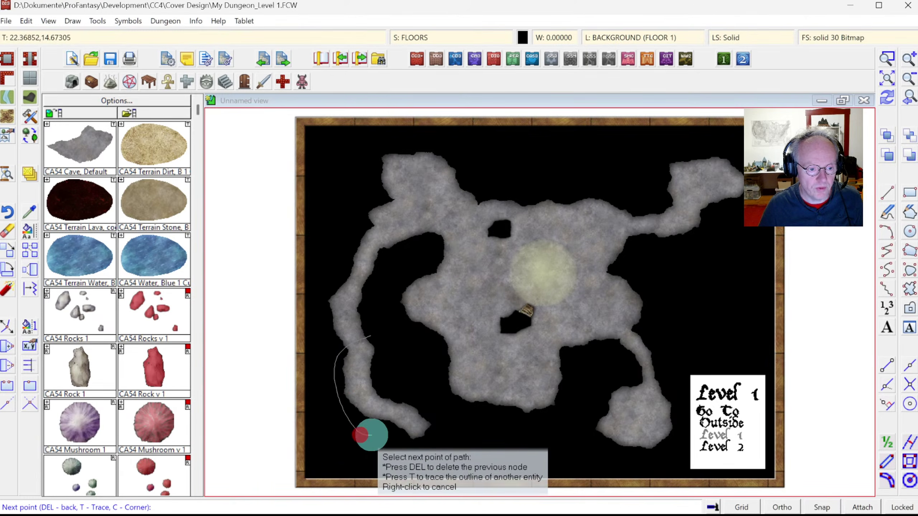
pyautogui.click(441, 435)
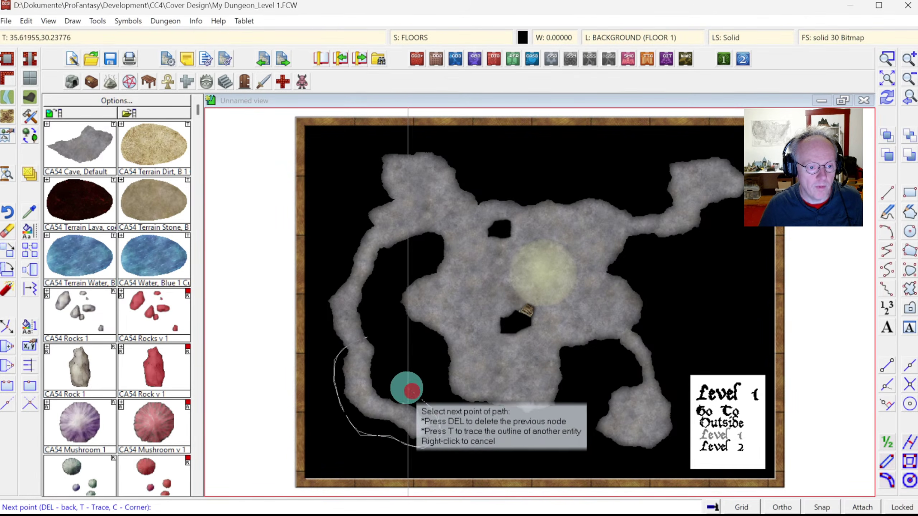
pyautogui.click(385, 371)
pyautogui.click(384, 337)
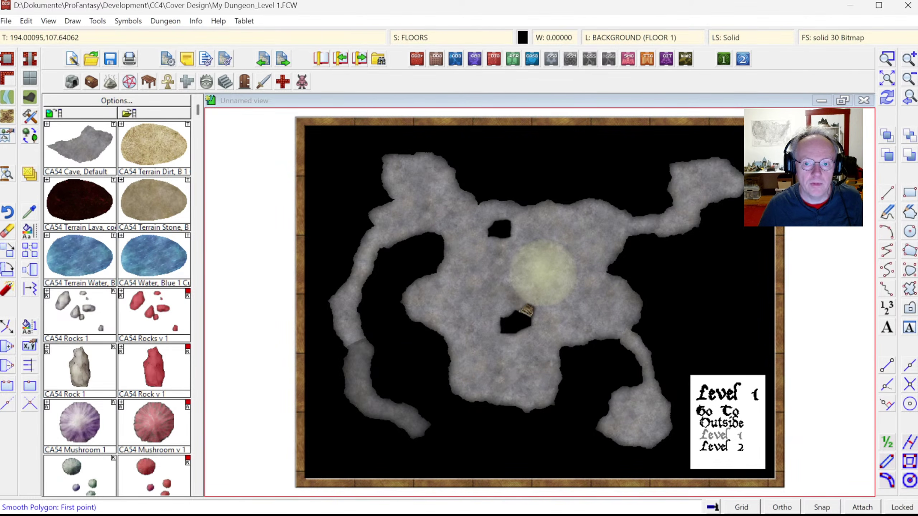
# Draw a second darker-floor polygon over the lower passage, starting slightly further down than the first one.
pyautogui.click(379, 354)
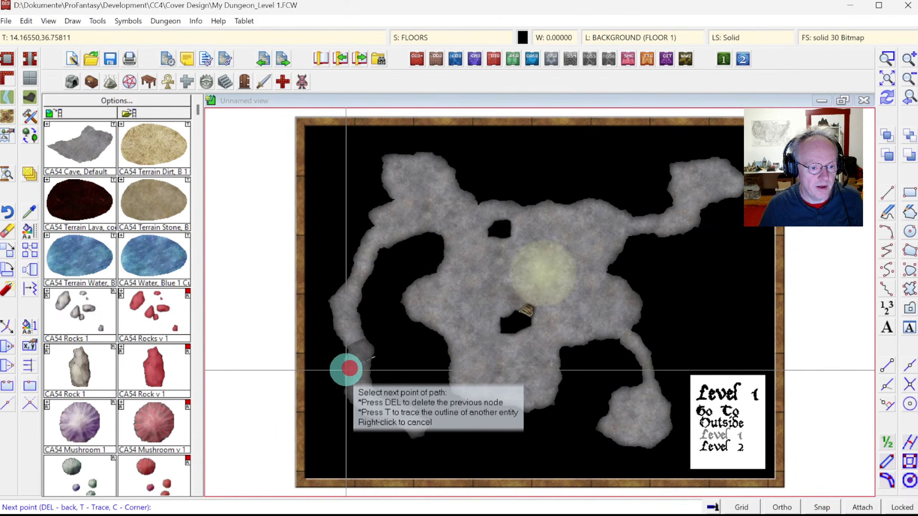
pyautogui.click(362, 424)
pyautogui.click(407, 442)
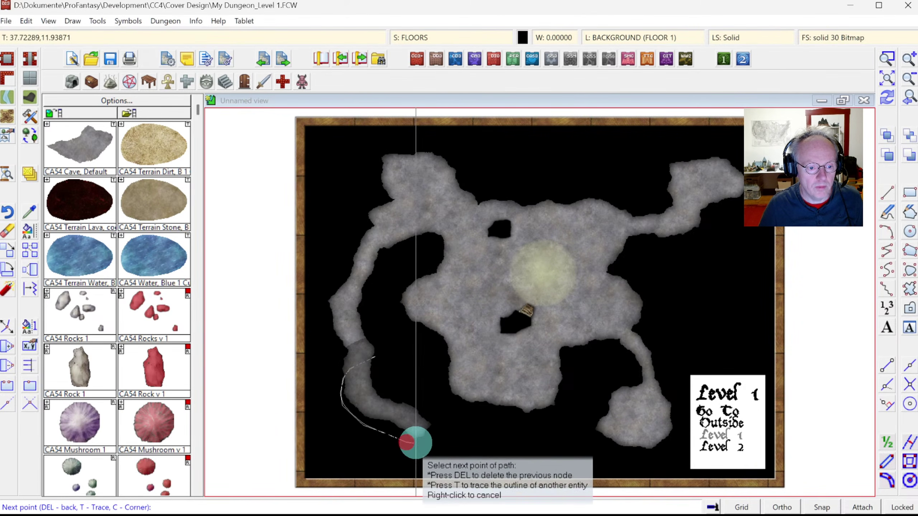
pyautogui.click(438, 432)
pyautogui.click(392, 371)
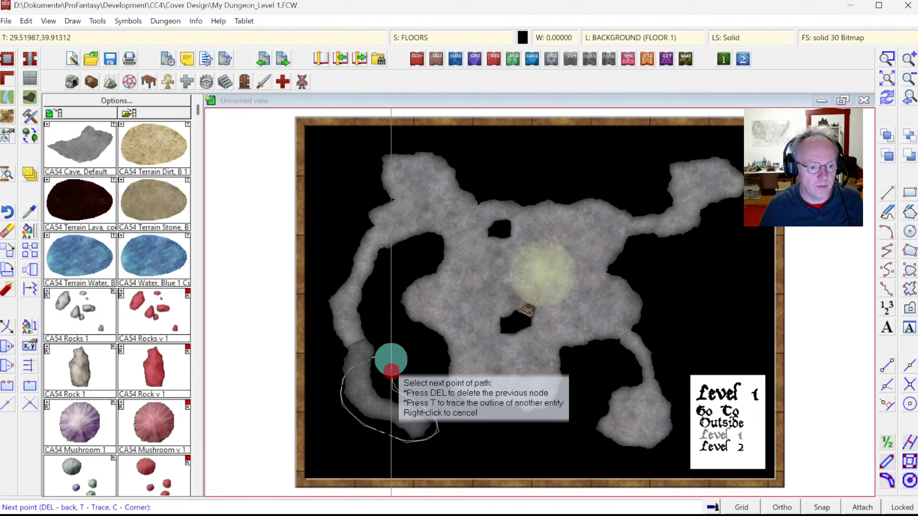
pyautogui.click(389, 358)
# Draw a third overlapping darker-floor polygon from the passage's lower bend to its end.
pyautogui.click(376, 383)
pyautogui.click(354, 407)
pyautogui.click(378, 424)
pyautogui.click(412, 440)
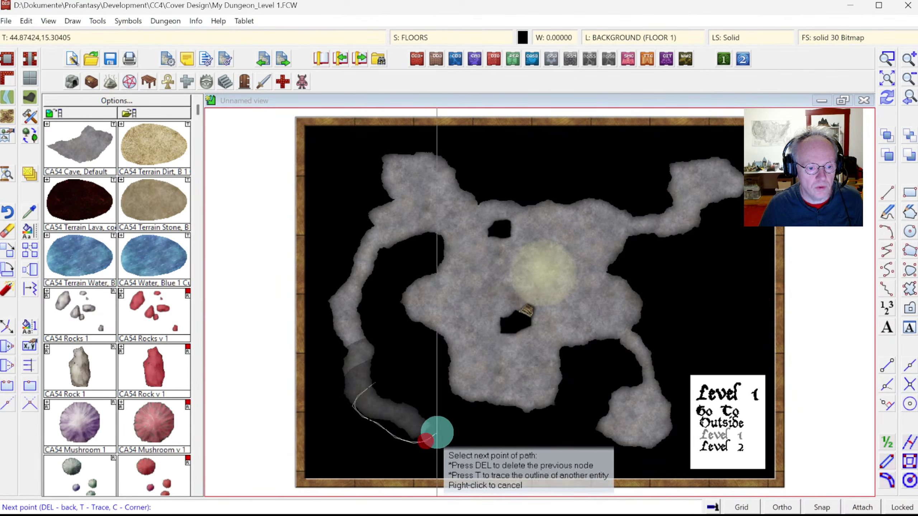
pyautogui.click(398, 388)
pyautogui.click(388, 382)
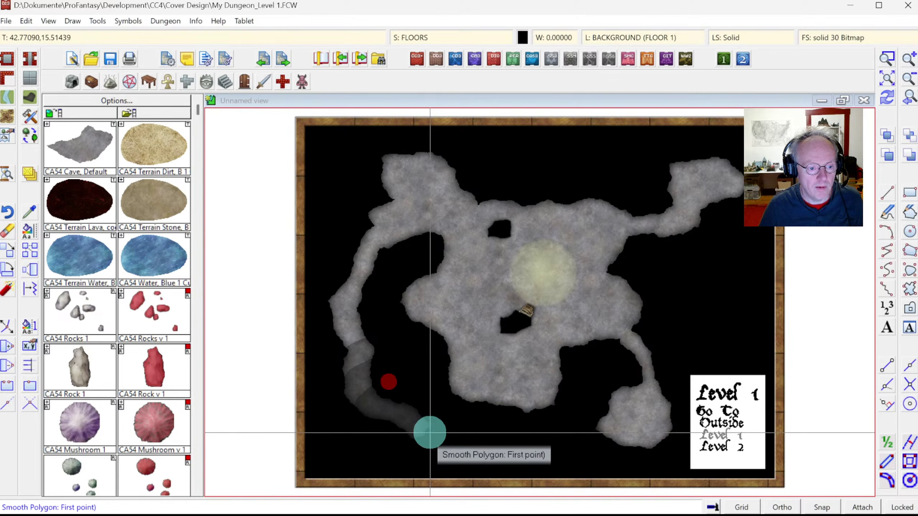
# Draw a fourth overlapping darker-floor polygon over the last stretch of the lower-left passage, past the bend.
pyautogui.click(383, 404)
pyautogui.click(375, 417)
pyautogui.click(412, 450)
pyautogui.click(442, 435)
pyautogui.click(439, 413)
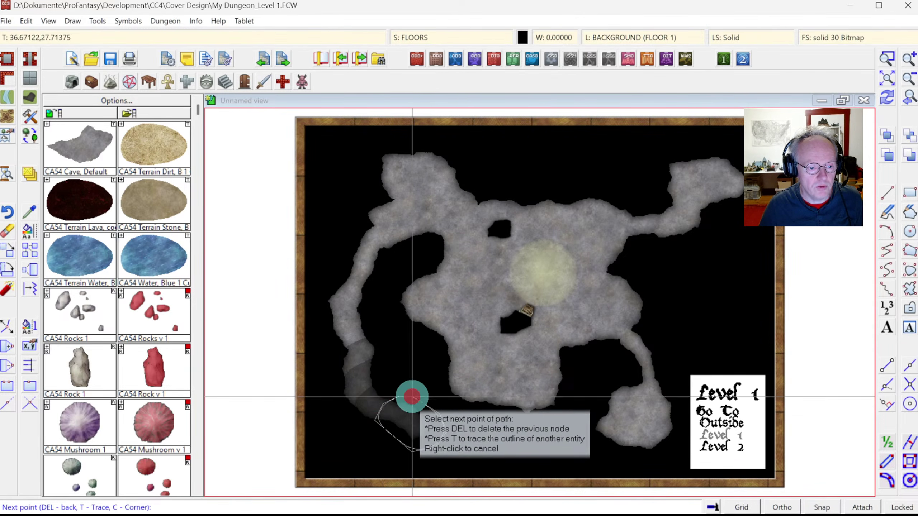
pyautogui.click(420, 408)
# Draw a final small darker-floor polygon over the tip of the lower-left passage and end the drawing tool.
pyautogui.click(392, 432)
pyautogui.click(422, 445)
pyautogui.click(441, 426)
pyautogui.click(421, 409)
pyautogui.press('Escape')
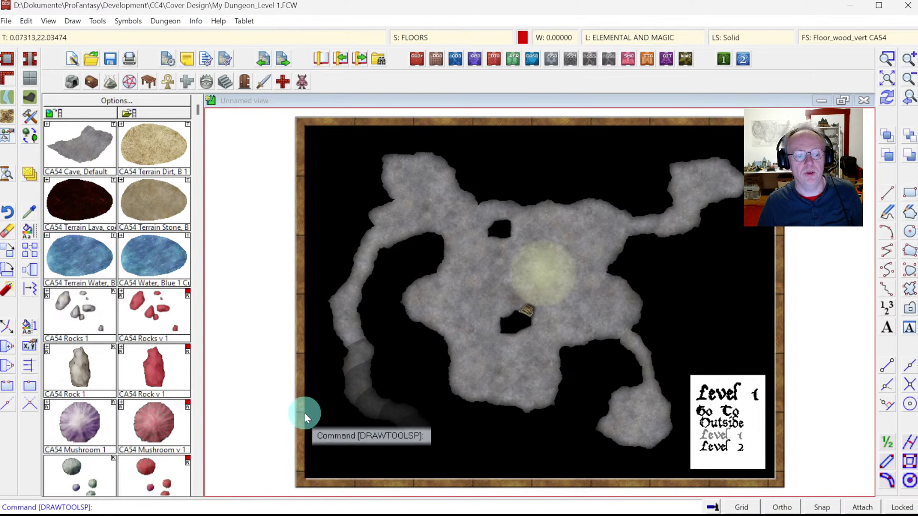
pyautogui.rightClick(349, 385)
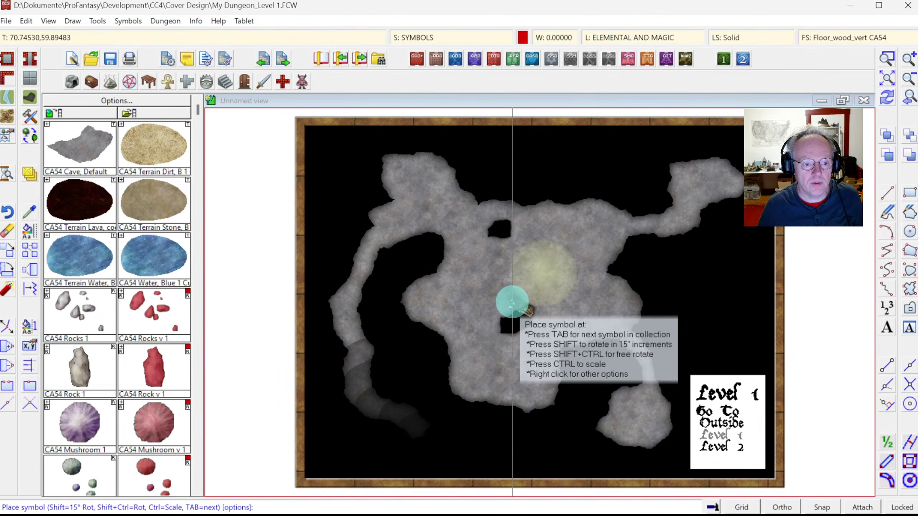
# Place three Rocks 1 symbols in the main cave: two left of the lower hole and one below the upper hole.
pyautogui.click(893, 57)
pyautogui.click(471, 208)
pyautogui.click(631, 361)
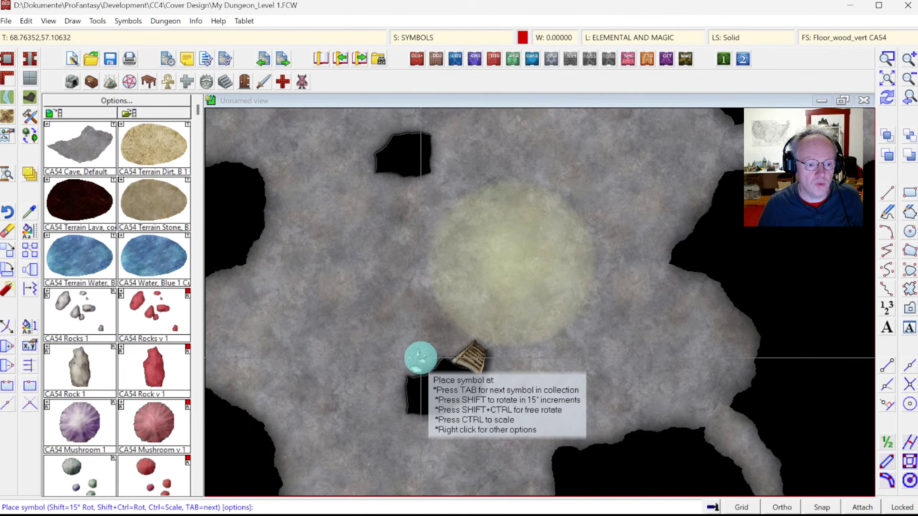
pyautogui.click(417, 359)
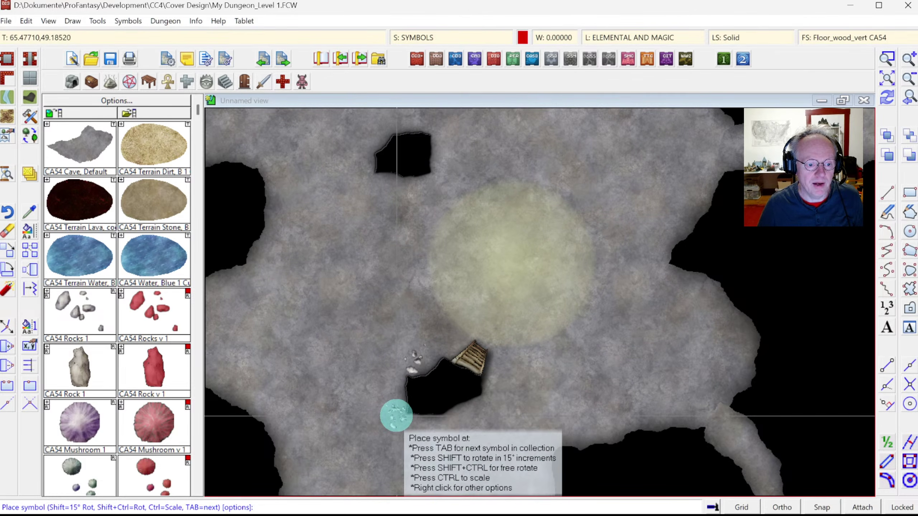
pyautogui.click(397, 415)
pyautogui.click(381, 191)
# Place more small rock symbols along the main cave's right edge and on the right side of both holes.
pyautogui.click(675, 221)
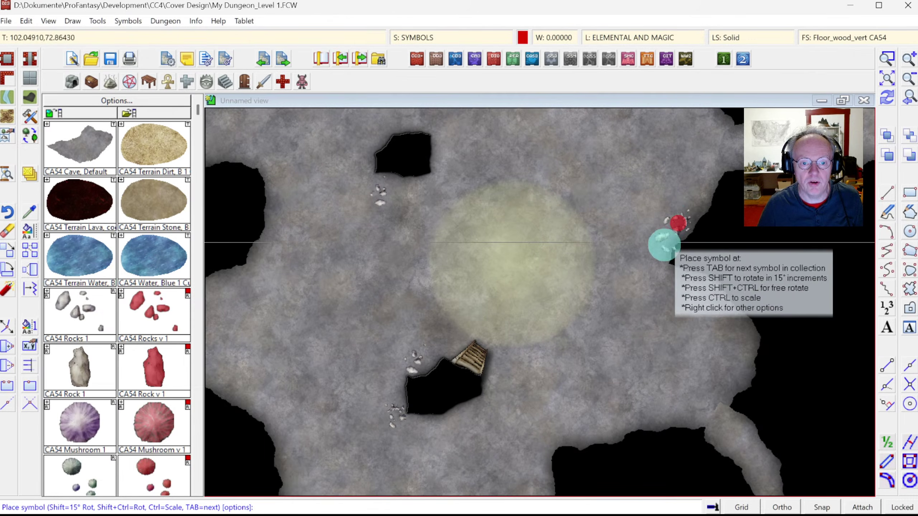
pyautogui.click(672, 283)
pyautogui.click(700, 291)
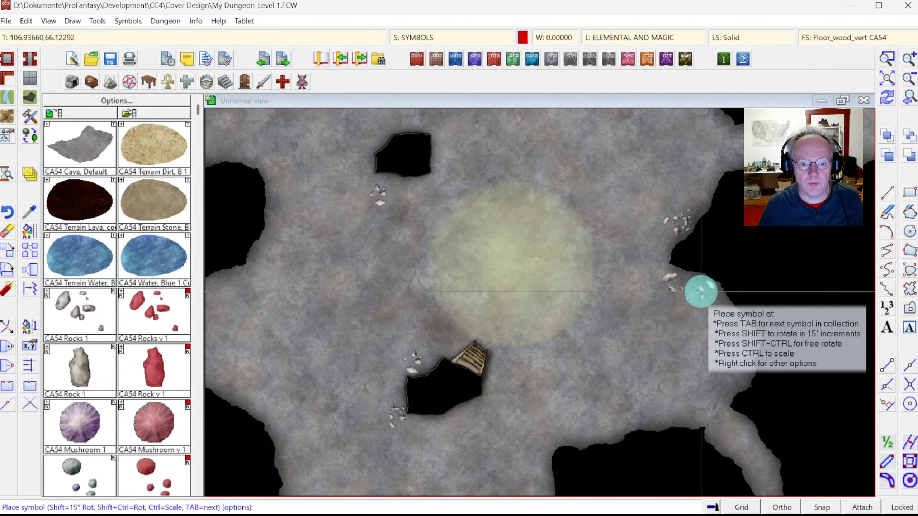
pyautogui.click(499, 378)
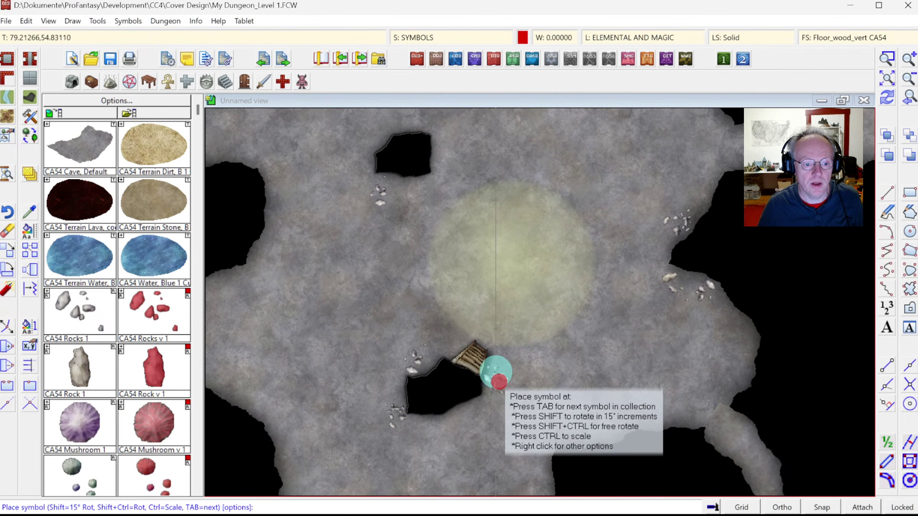
pyautogui.click(448, 159)
pyautogui.click(210, 213)
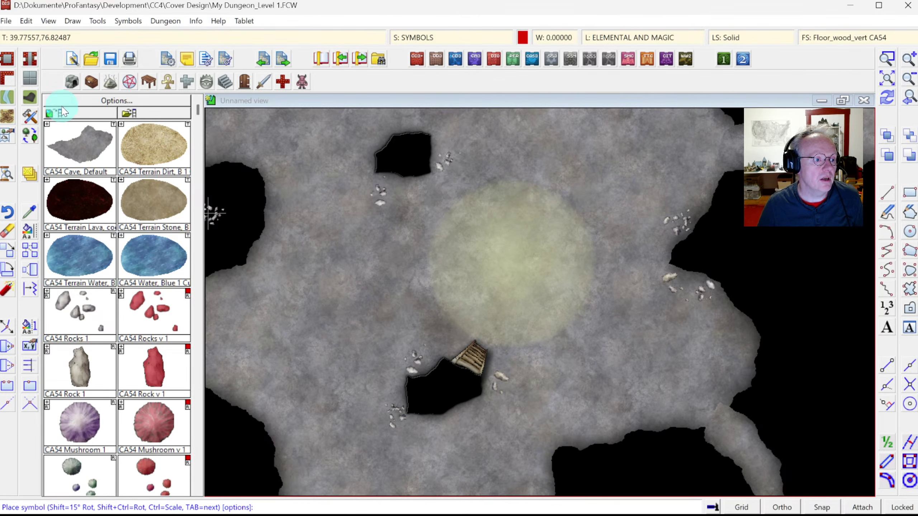
# Draw an irregular smooth patch with the Terrain Dirt, B 1 tool over the light circle in the main cave, and redraw the map.
pyautogui.click(151, 141)
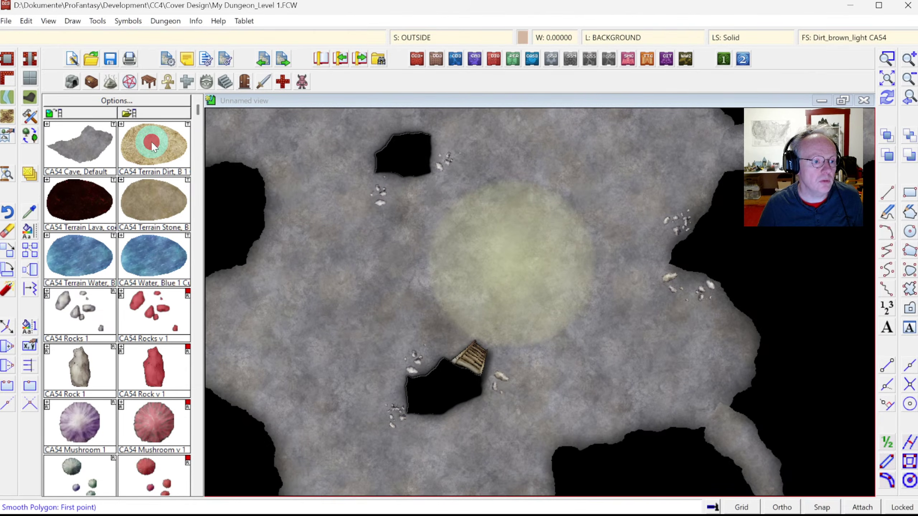
pyautogui.click(488, 189)
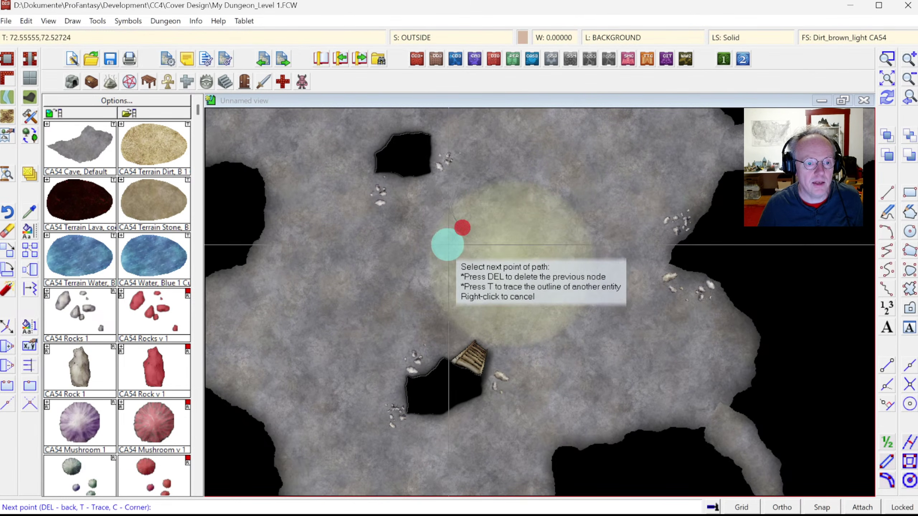
pyautogui.click(430, 292)
pyautogui.click(473, 270)
pyautogui.click(478, 289)
pyautogui.click(480, 309)
pyautogui.click(502, 327)
pyautogui.click(519, 352)
pyautogui.click(567, 350)
pyautogui.click(542, 306)
pyautogui.click(577, 285)
pyautogui.click(567, 250)
pyautogui.click(567, 186)
pyautogui.click(516, 199)
pyautogui.rightClick(502, 187)
pyautogui.rightClick(582, 197)
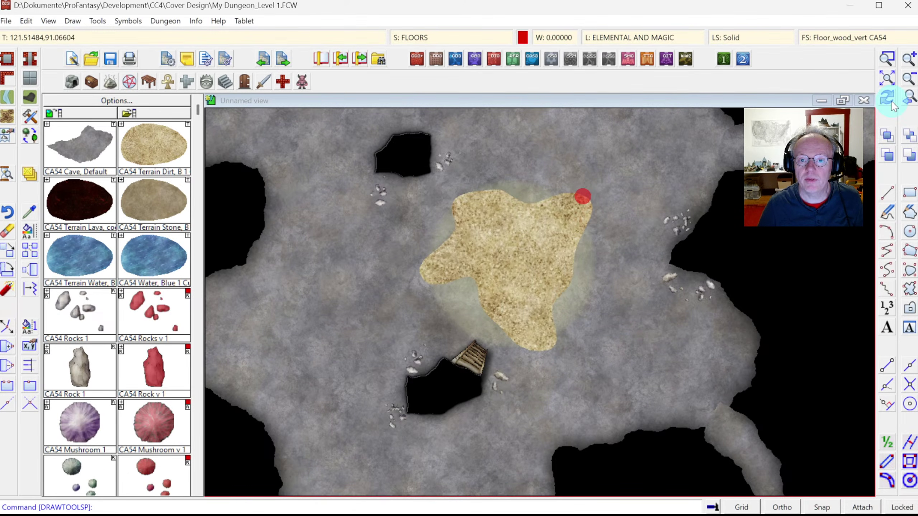
pyautogui.click(672, 129)
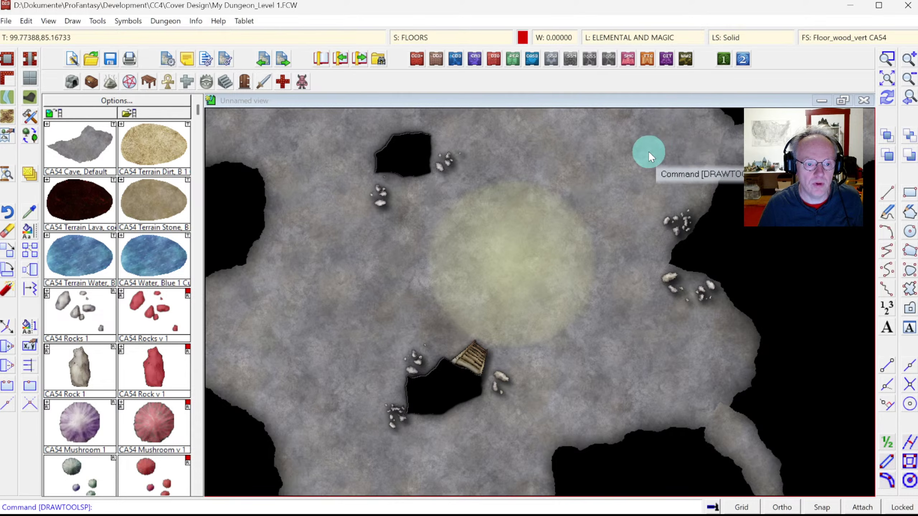
# Move the OUTSIDE sheet down to directly after FLOORS in the sheet order and apply the change.
pyautogui.click(422, 38)
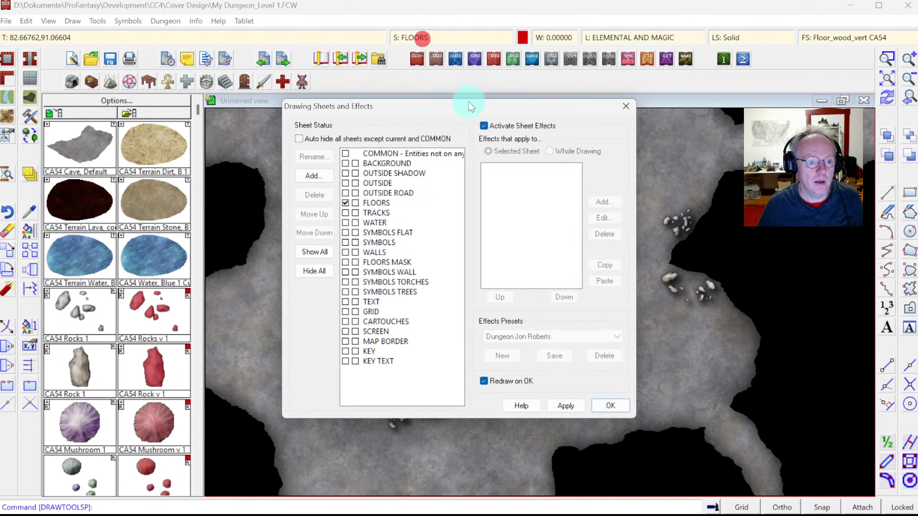
pyautogui.click(395, 183)
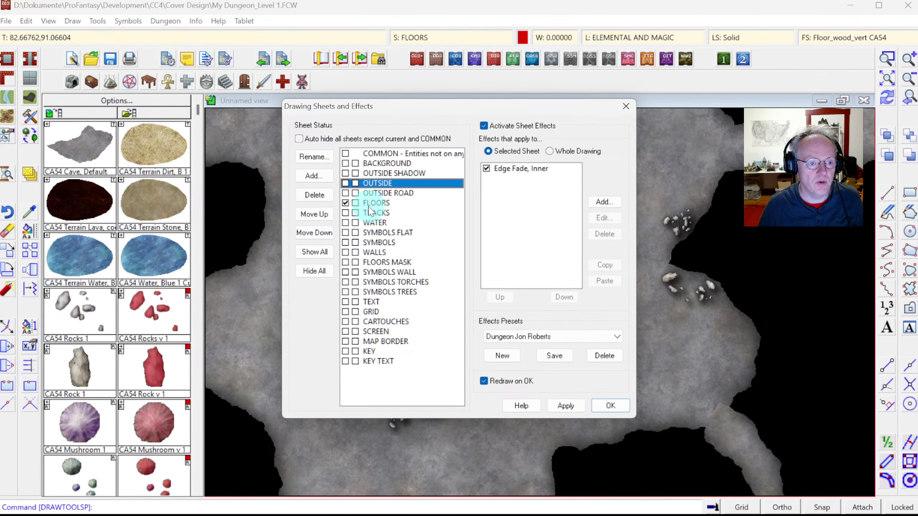
pyautogui.click(318, 233)
pyautogui.click(315, 232)
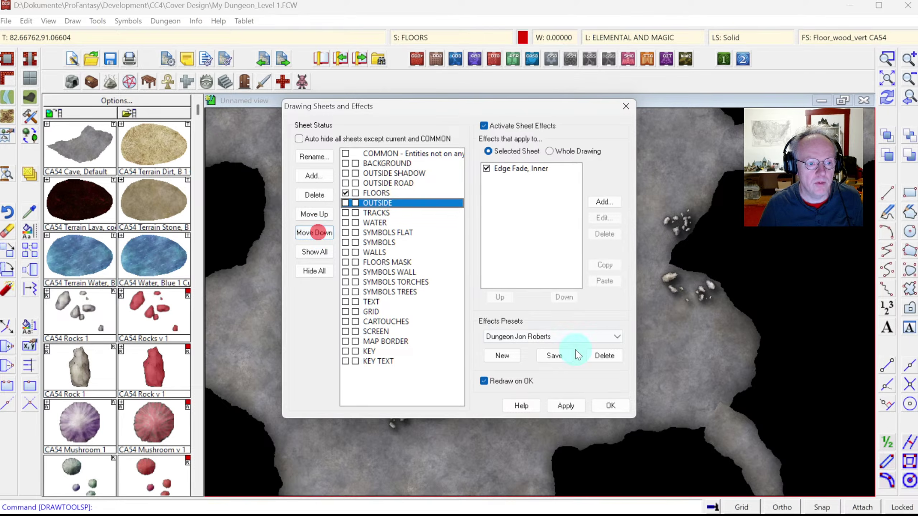
pyautogui.click(610, 403)
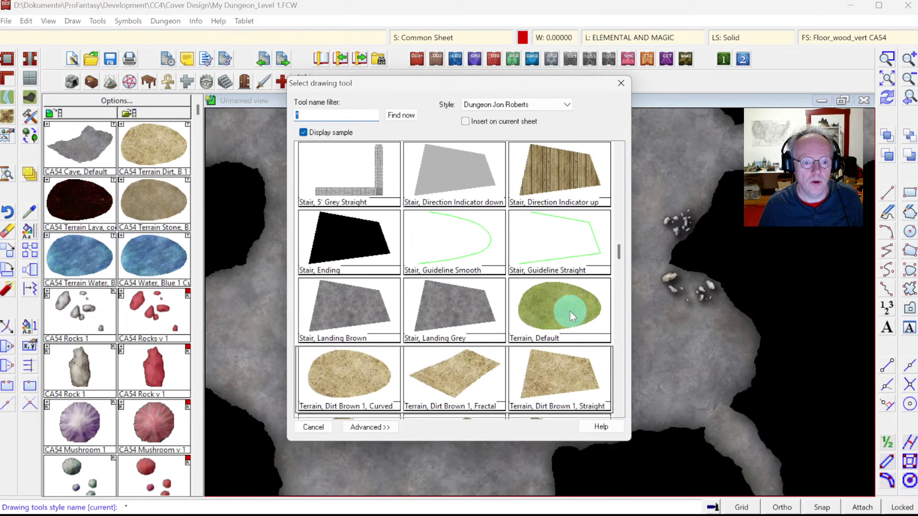
# Choose the Terrain, Default drawing tool and add a sheet named OUTSIDE MOSS directly after OUTSIDE as the current sheet.
pyautogui.doubleClick(563, 312)
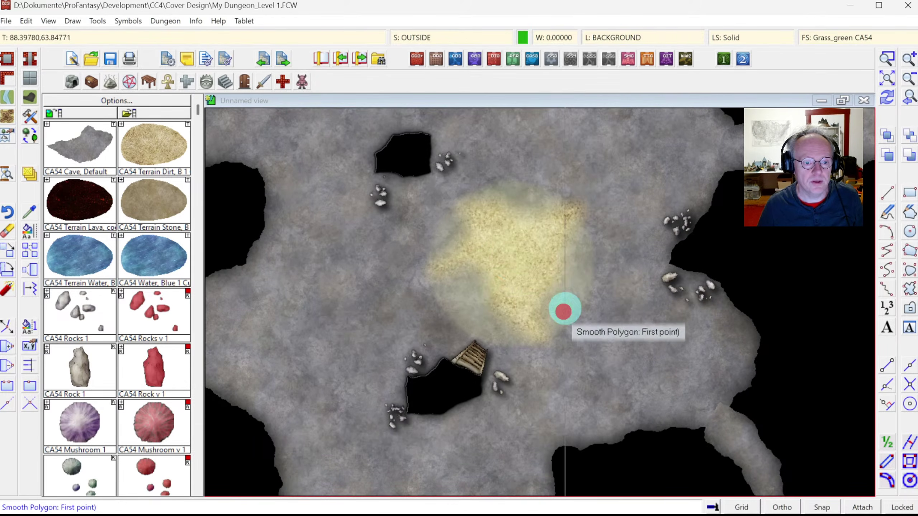
pyautogui.click(434, 37)
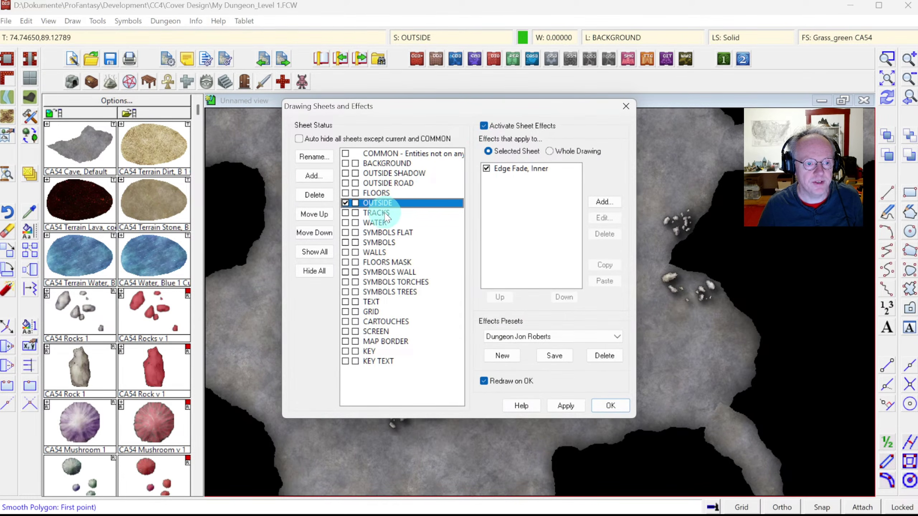
pyautogui.click(312, 176)
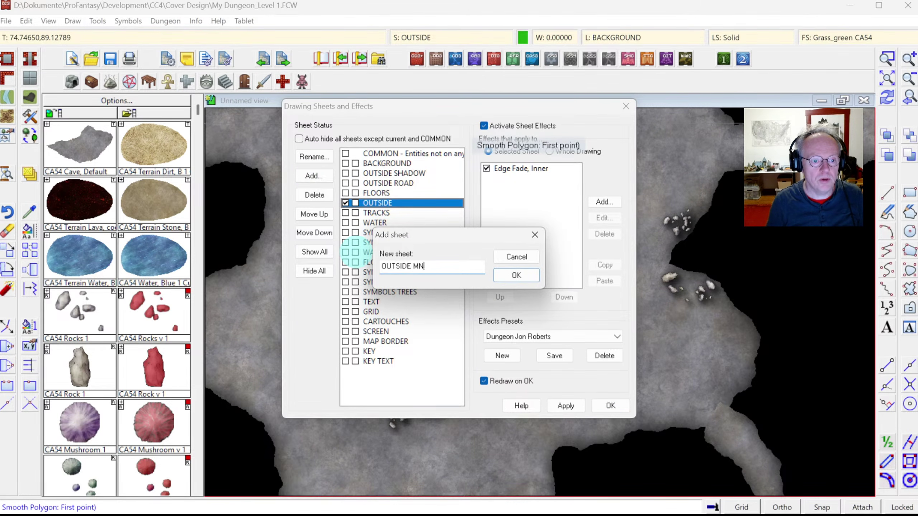
pyautogui.click(523, 276)
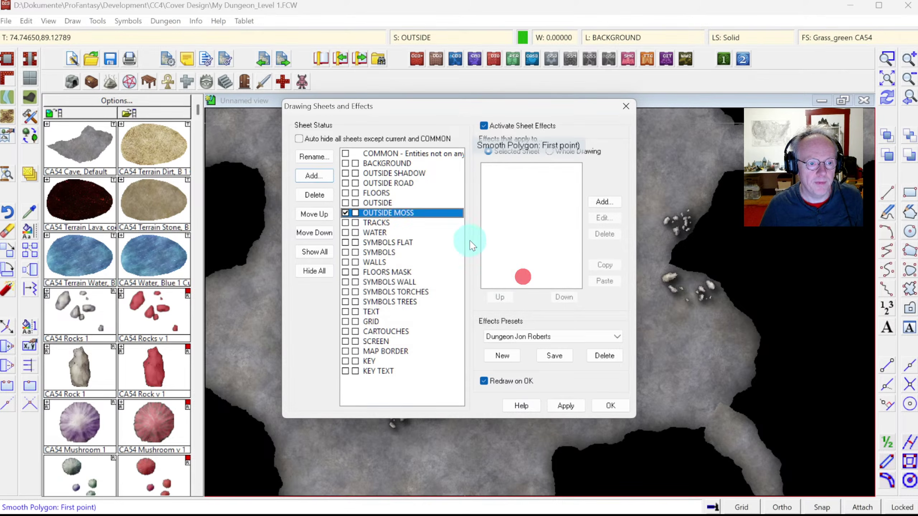
pyautogui.click(609, 406)
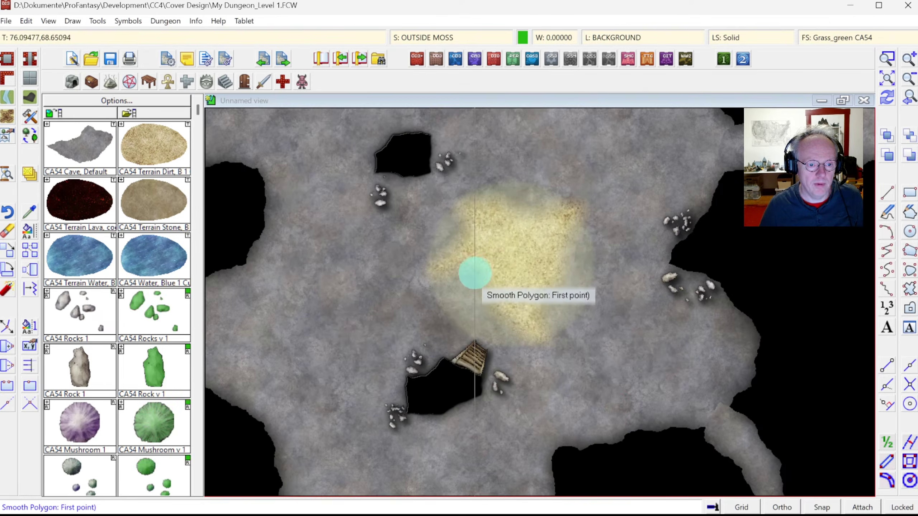
# Draw two smooth grass patches on the sandy area of the main cave, one at its lower left and one near its upper edge.
pyautogui.click(472, 260)
pyautogui.click(449, 273)
pyautogui.click(470, 299)
pyautogui.click(470, 321)
pyautogui.click(501, 325)
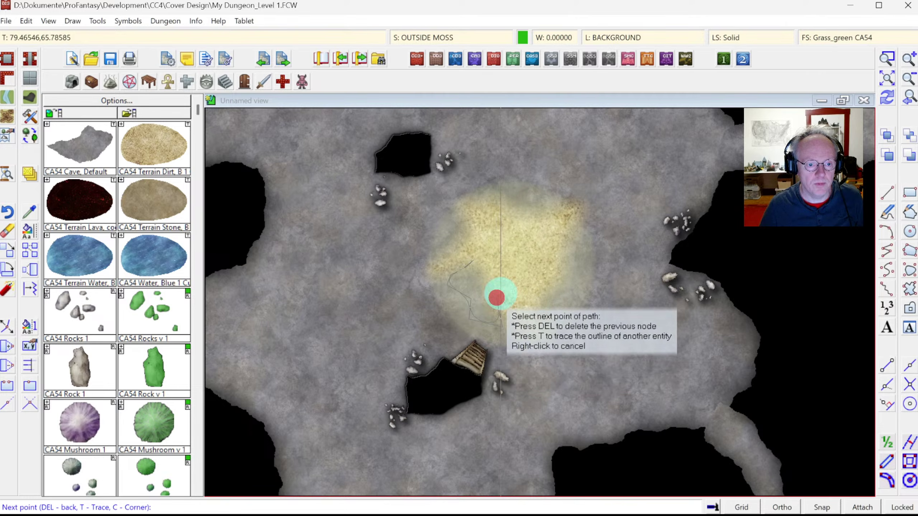
pyautogui.click(483, 254)
pyautogui.click(510, 240)
pyautogui.click(506, 190)
pyautogui.rightClick(547, 236)
# Draw a third smooth grass patch on the right side of the sandy area and end the drawing tool.
pyautogui.click(552, 243)
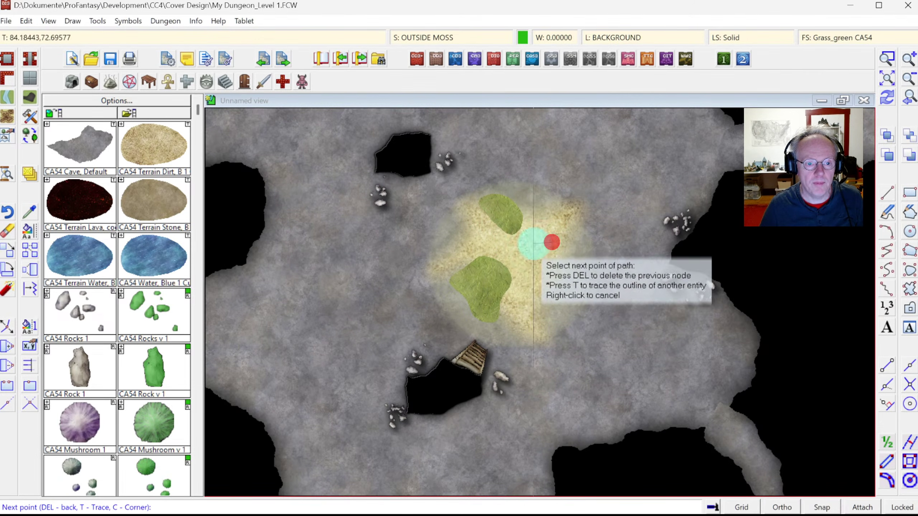
pyautogui.click(541, 273)
pyautogui.click(568, 294)
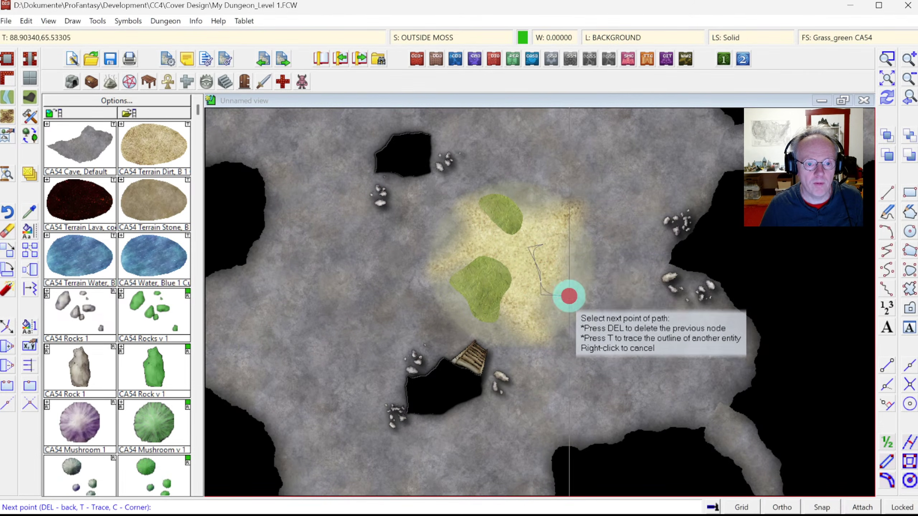
pyautogui.rightClick(571, 245)
pyautogui.rightClick(499, 278)
pyautogui.rightClick(453, 213)
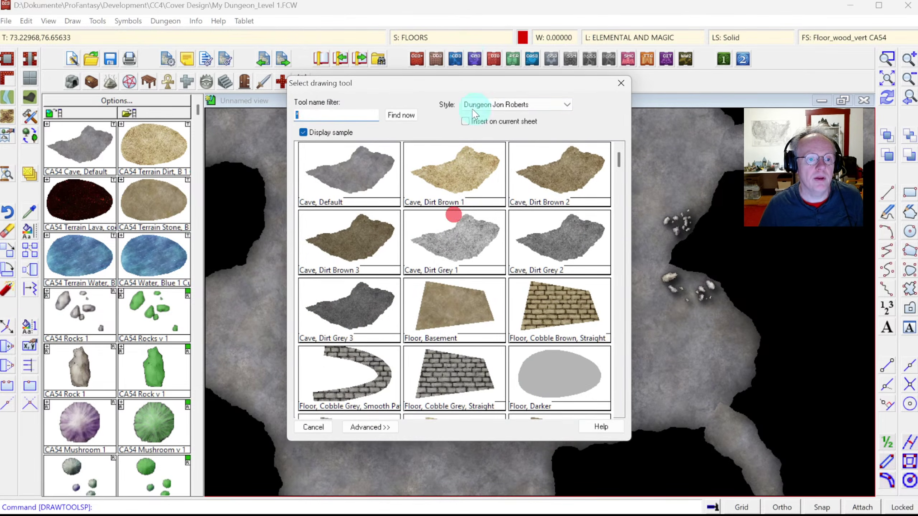
pyautogui.press('Escape')
# Copy the Edge Fade, Inner effect from the OUTSIDE sheet to OUTSIDE MOSS and set its edge width to 1.5 map units.
pyautogui.click(428, 37)
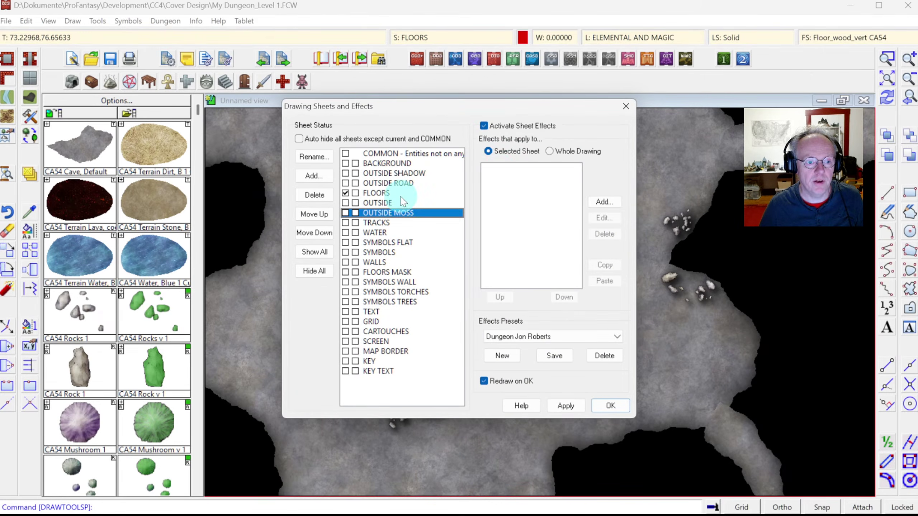
pyautogui.click(401, 202)
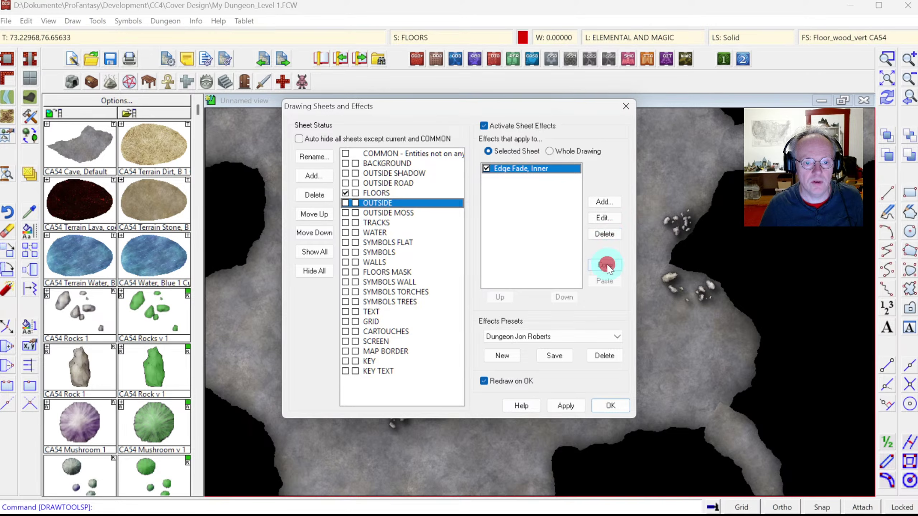
pyautogui.click(418, 214)
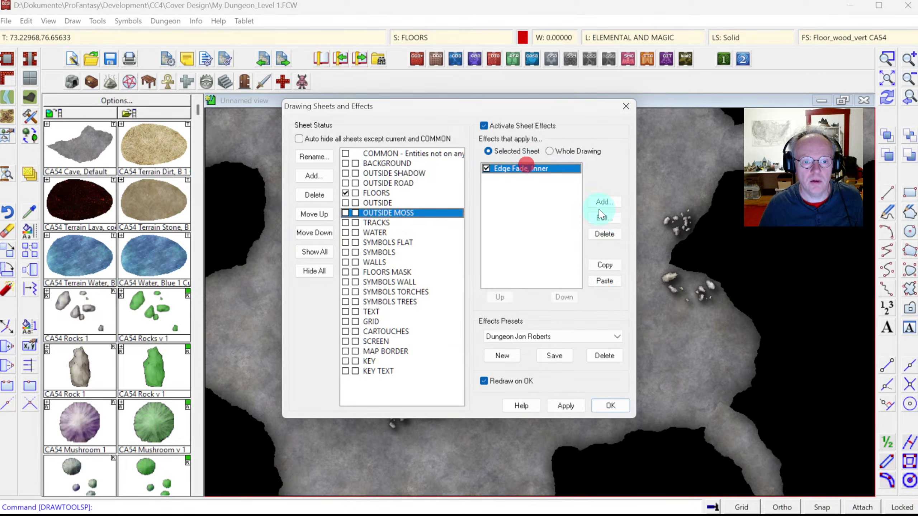
pyautogui.click(607, 217)
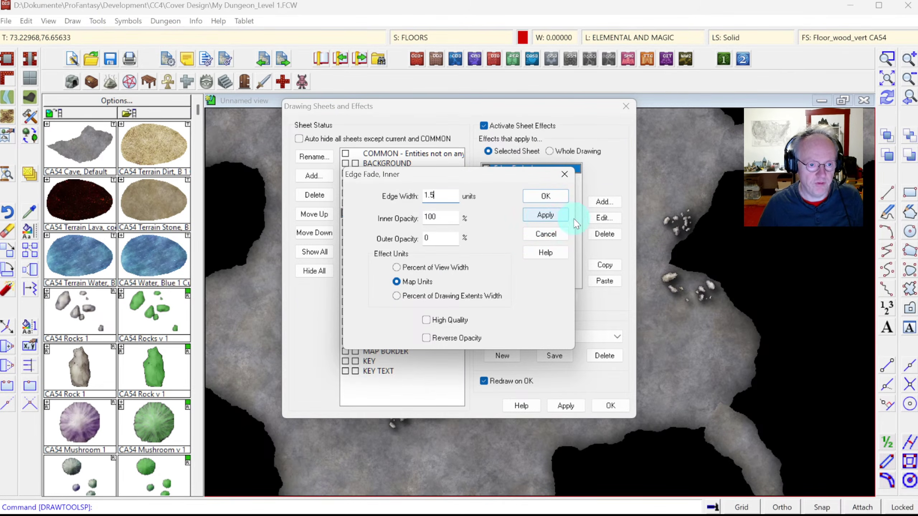
pyautogui.click(554, 196)
pyautogui.click(614, 405)
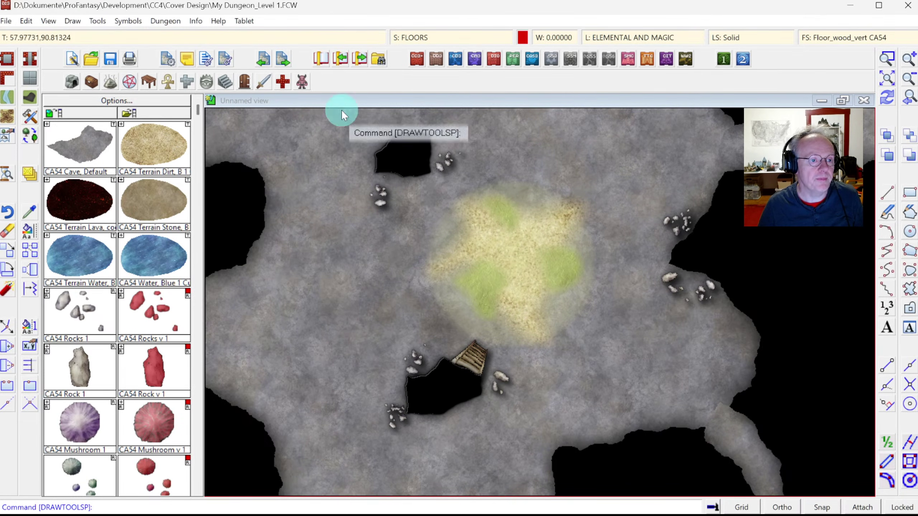
# Place three scaled-down CA54 Bush 1 symbols on the sandy area: two around the lower-left grass patch and one by the right patch.
pyautogui.click(301, 81)
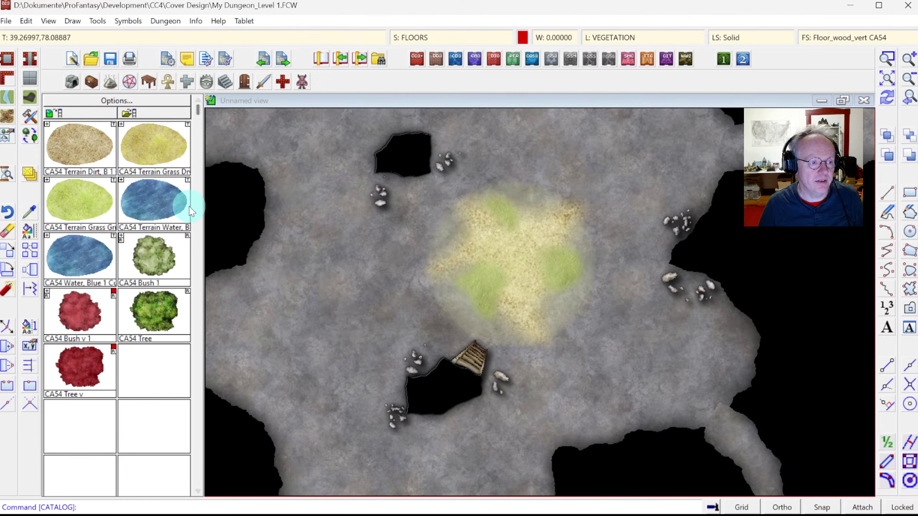
pyautogui.click(150, 254)
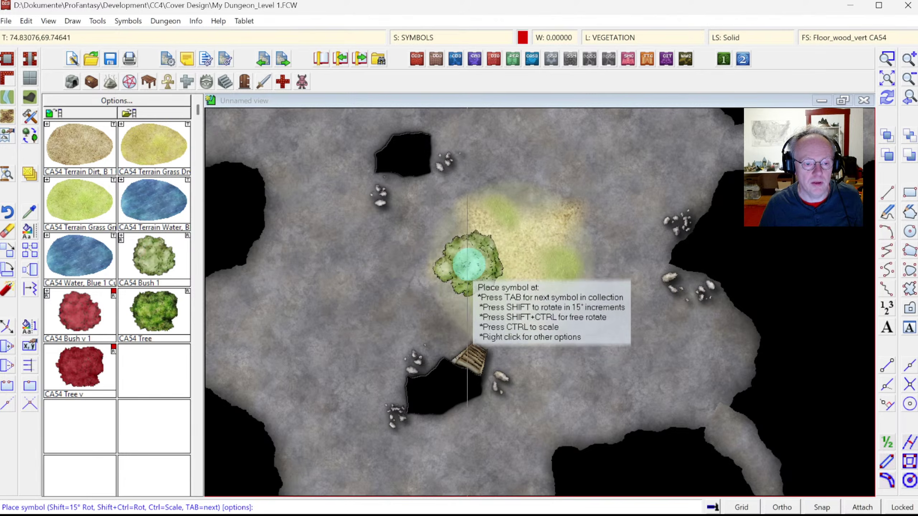
pyautogui.press('ctrl')
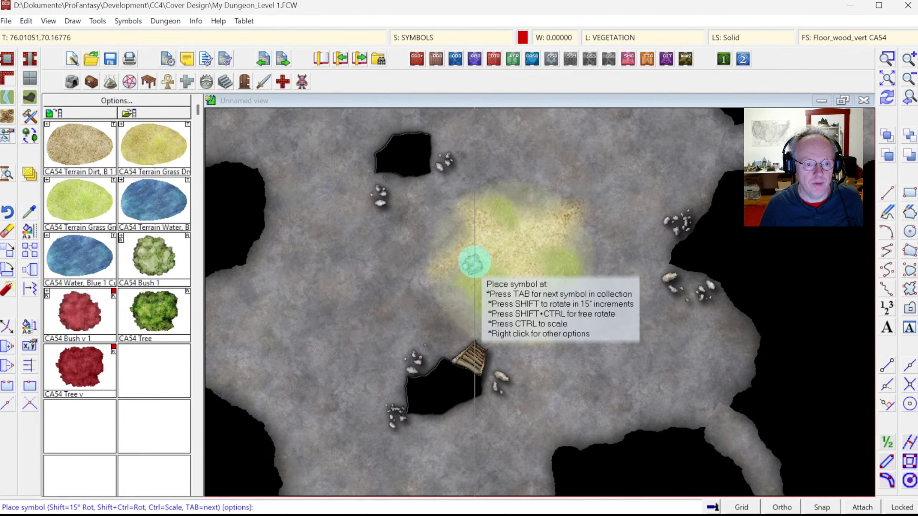
pyautogui.click(471, 266)
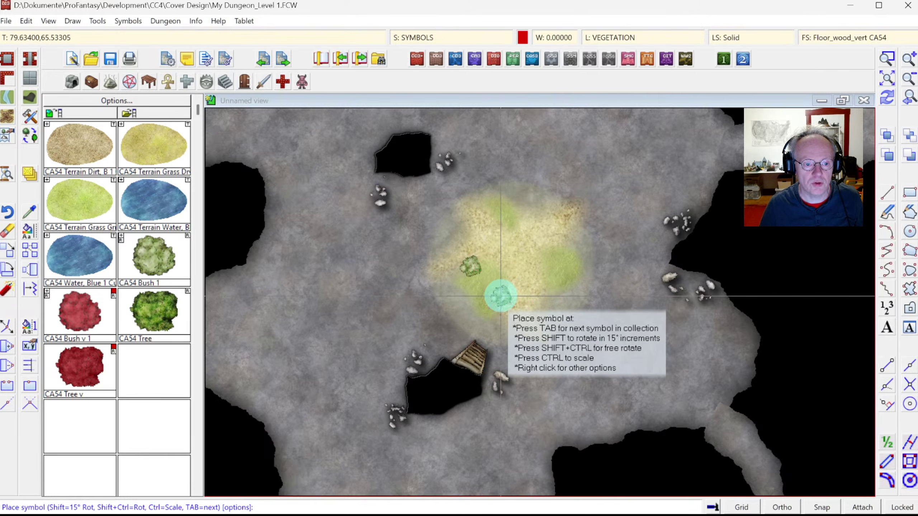
pyautogui.click(501, 296)
pyautogui.click(541, 249)
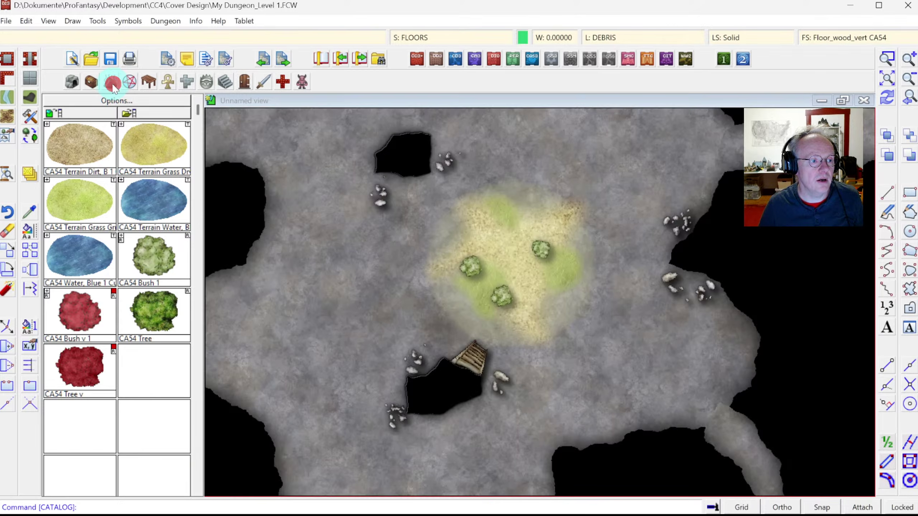
# Place CA54 Mushrooms groups at scale 1 on each of the three grass patches.
pyautogui.click(67, 78)
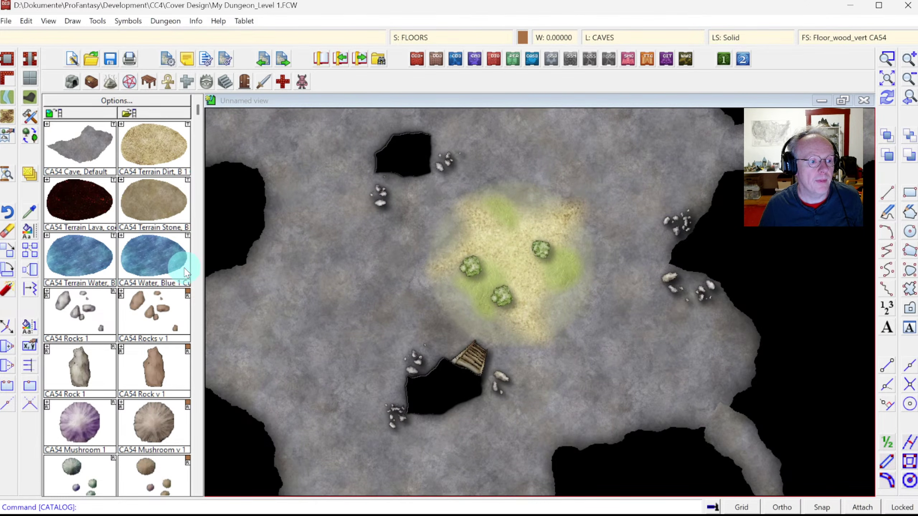
pyautogui.scroll(-1, 164, 255)
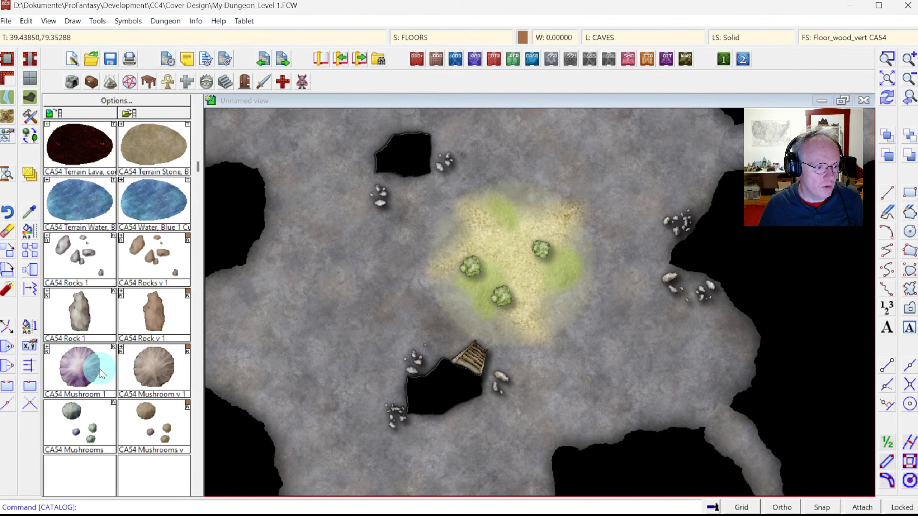
pyautogui.click(71, 416)
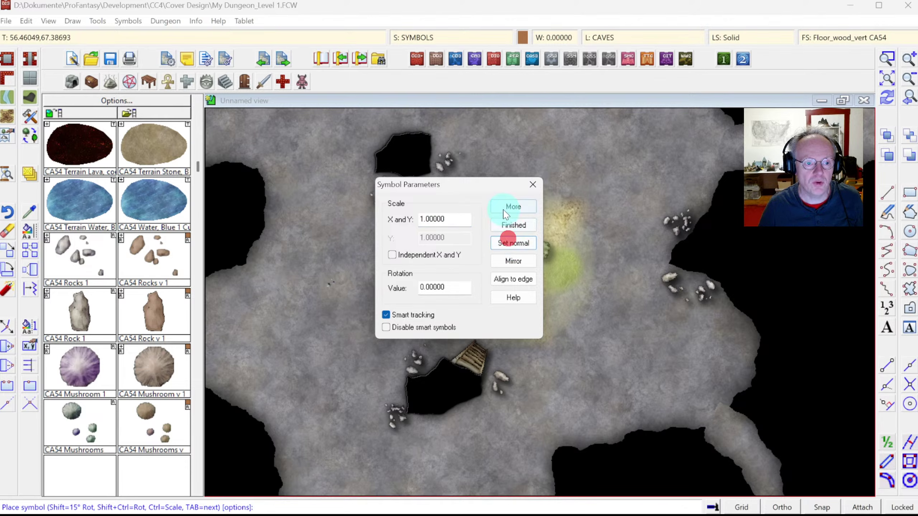
pyautogui.click(510, 222)
pyautogui.click(472, 298)
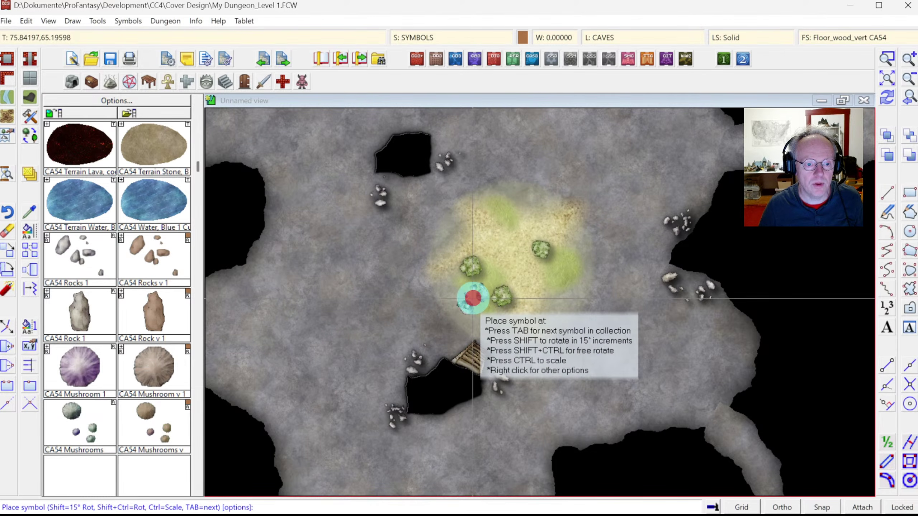
pyautogui.click(559, 272)
pyautogui.click(495, 199)
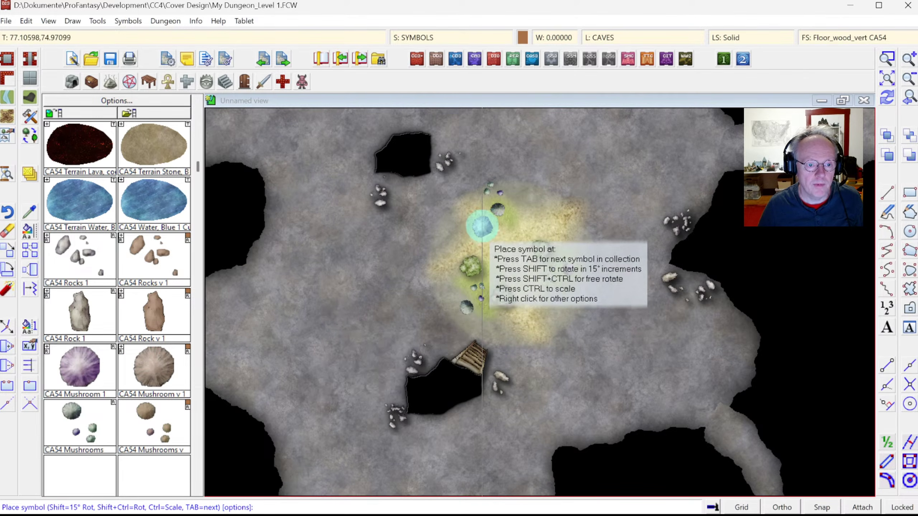
# Set the current color to red (166) and place a CA54 Mushroom v 1 symbol beside the upper grass patch.
pyautogui.click(47, 348)
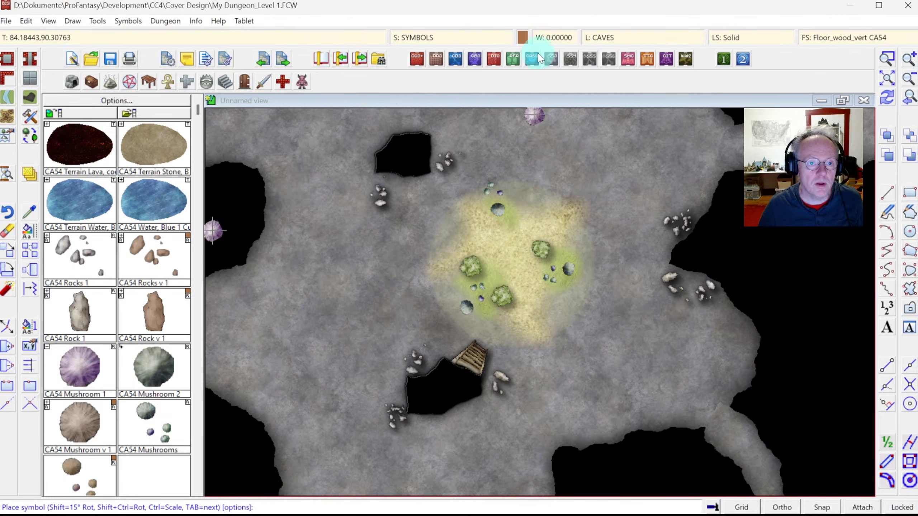
pyautogui.click(523, 37)
pyautogui.click(406, 284)
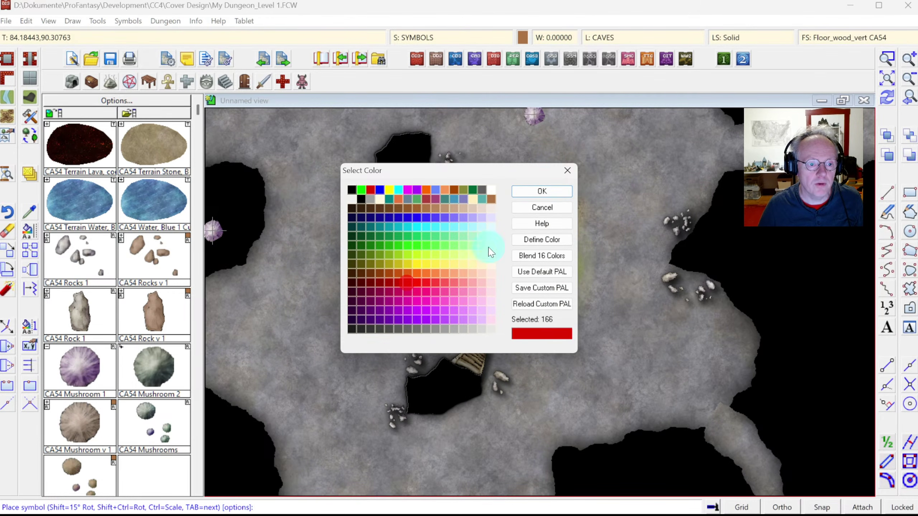
pyautogui.click(542, 190)
pyautogui.click(84, 438)
pyautogui.click(485, 224)
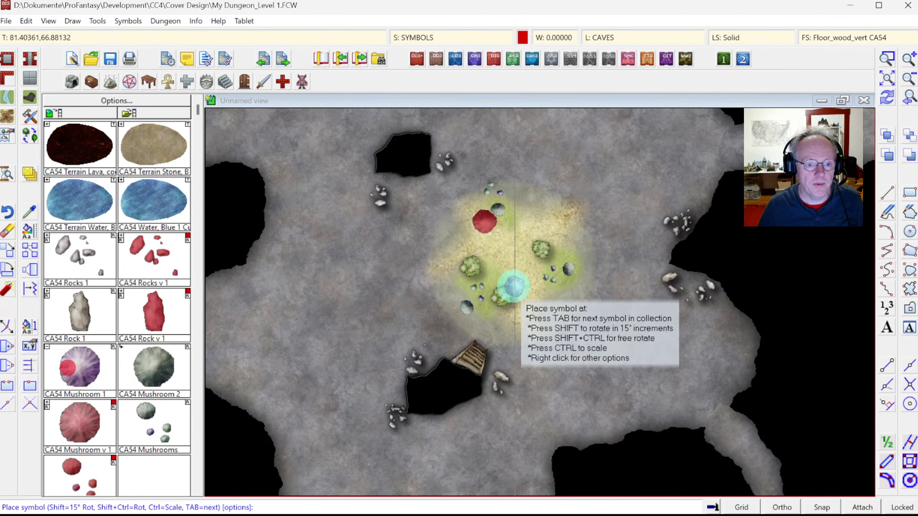
# Place three purple CA54 Mushroom 1 symbols at the right, lower and left parts of the sandy area.
pyautogui.click(542, 267)
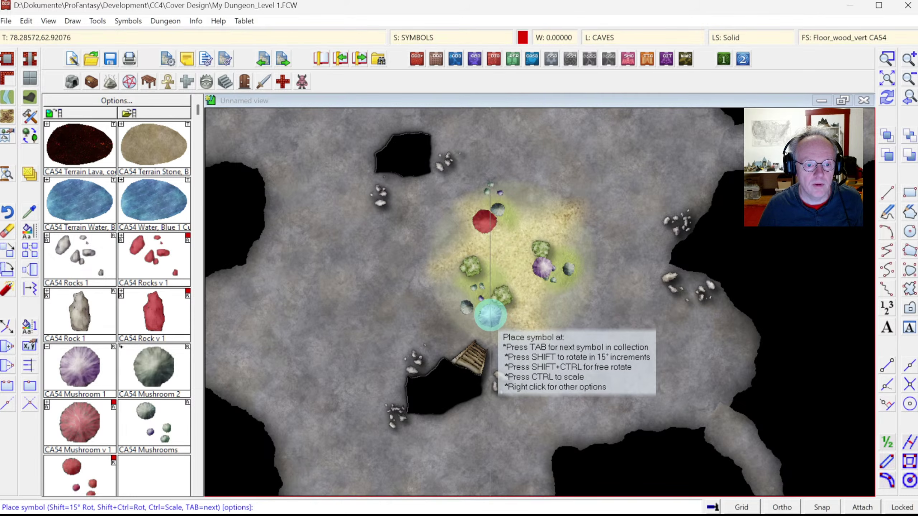
pyautogui.click(495, 317)
pyautogui.click(450, 265)
pyautogui.click(222, 270)
# Erase the red mushroom beside the upper grass patch.
pyautogui.click(7, 232)
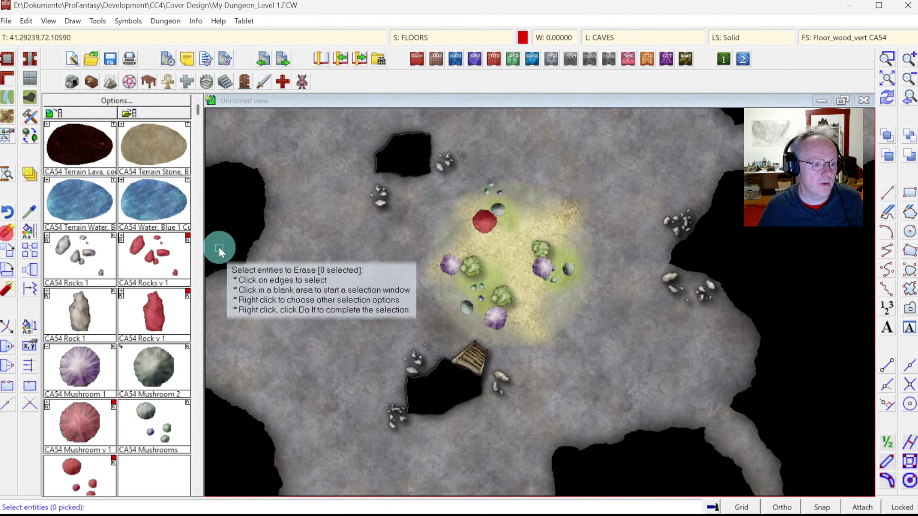
pyautogui.click(485, 221)
pyautogui.rightClick(509, 250)
pyautogui.click(490, 252)
# Place two CA54 Mushroom 2 symbols, one beside the upper grass patch and one at the sandy area's lower edge, and redraw the map.
pyautogui.click(154, 368)
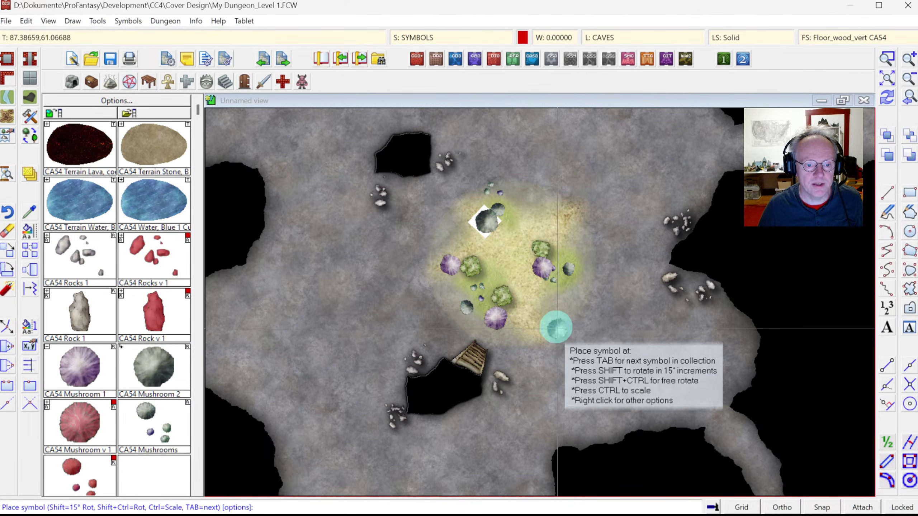
pyautogui.click(887, 97)
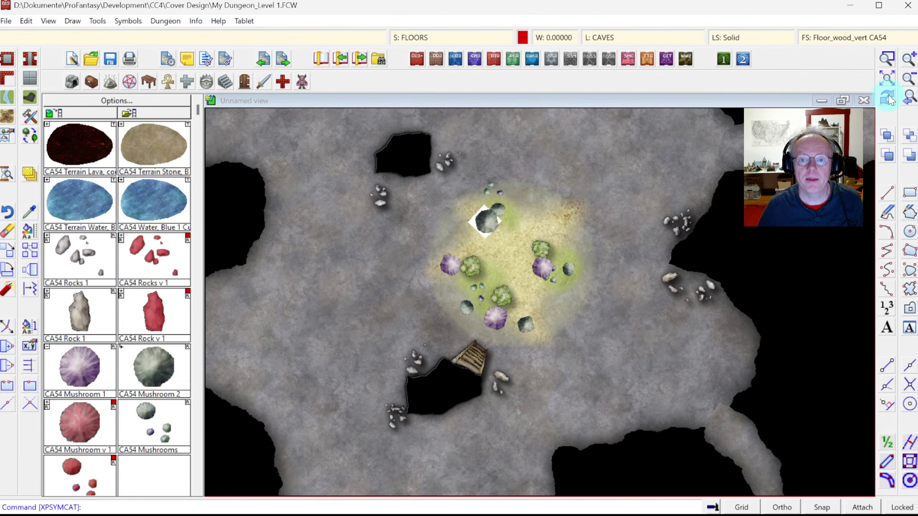
# Draw a smooth blue terrain water area in the northeast cave and its passage, tracing the cave's upper outline, and redraw the map.
pyautogui.click(911, 96)
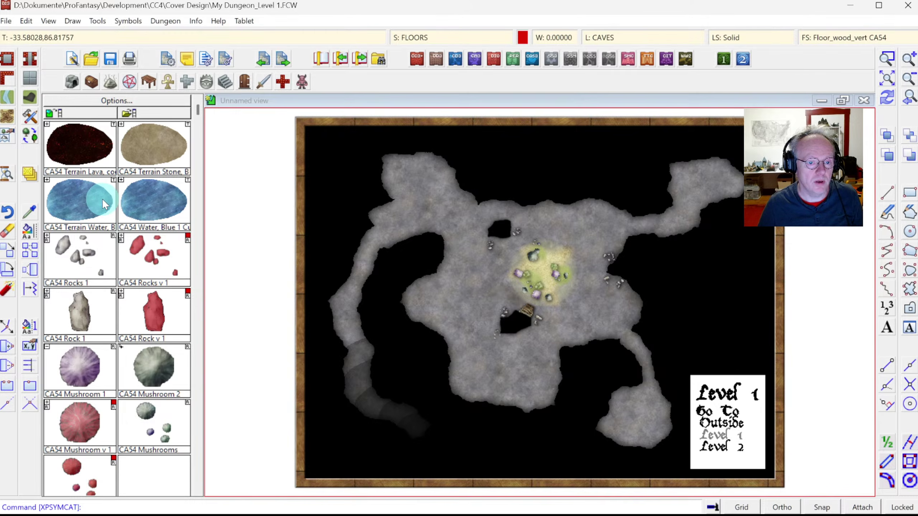
pyautogui.click(76, 198)
pyautogui.click(888, 57)
pyautogui.click(557, 147)
pyautogui.click(734, 267)
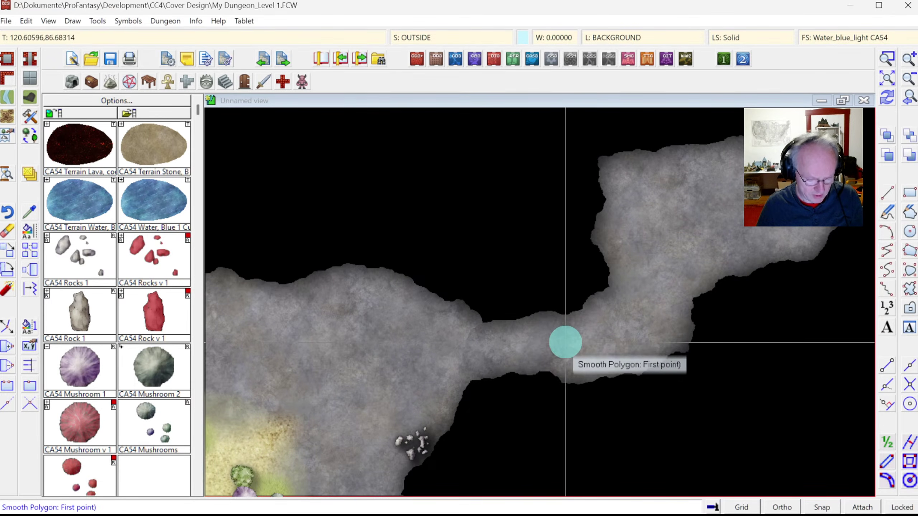
pyautogui.click(500, 320)
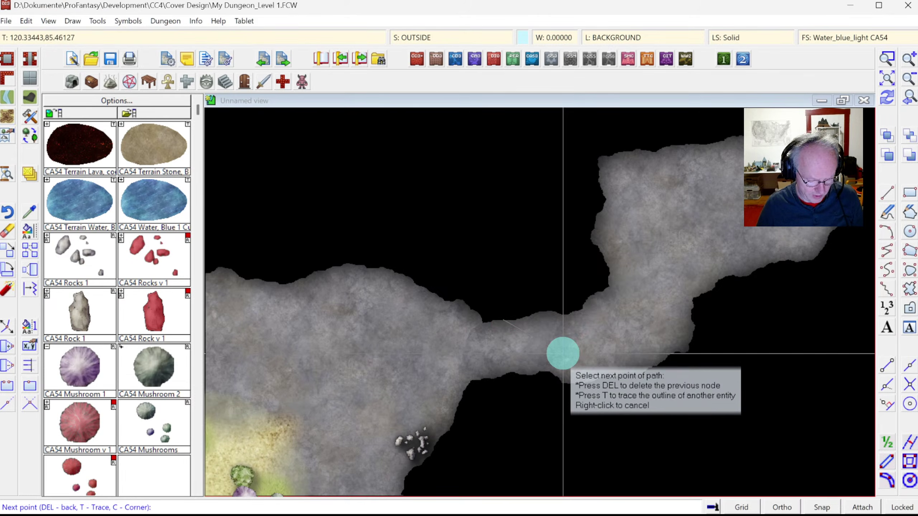
pyautogui.press('t')
pyautogui.click(534, 316)
pyautogui.click(512, 318)
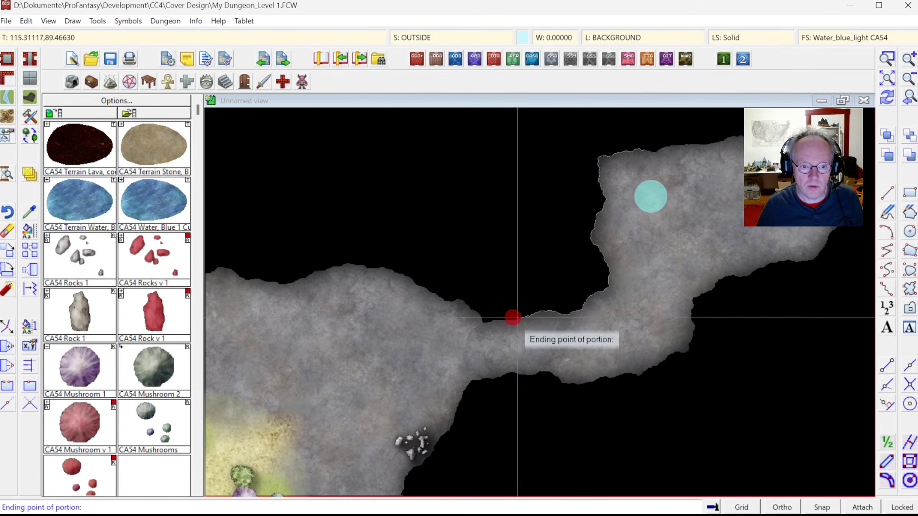
pyautogui.click(835, 223)
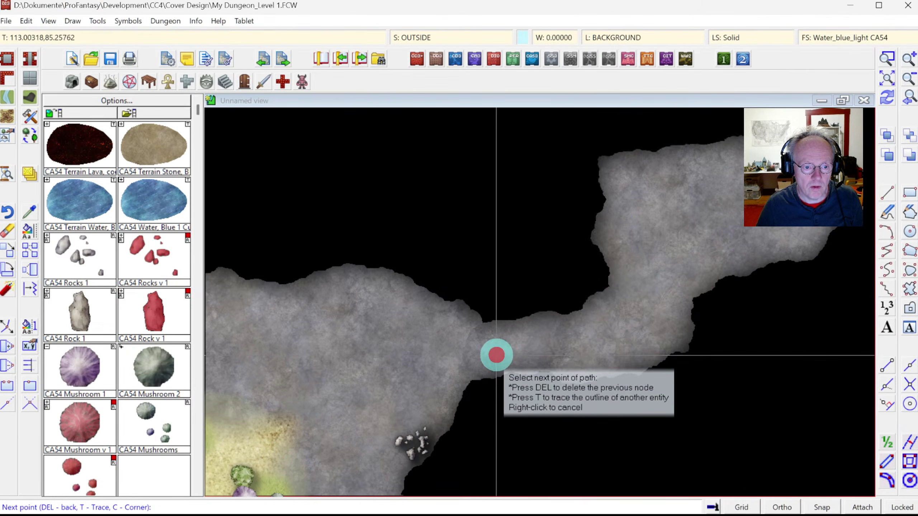
pyautogui.rightClick(492, 355)
pyautogui.rightClick(607, 349)
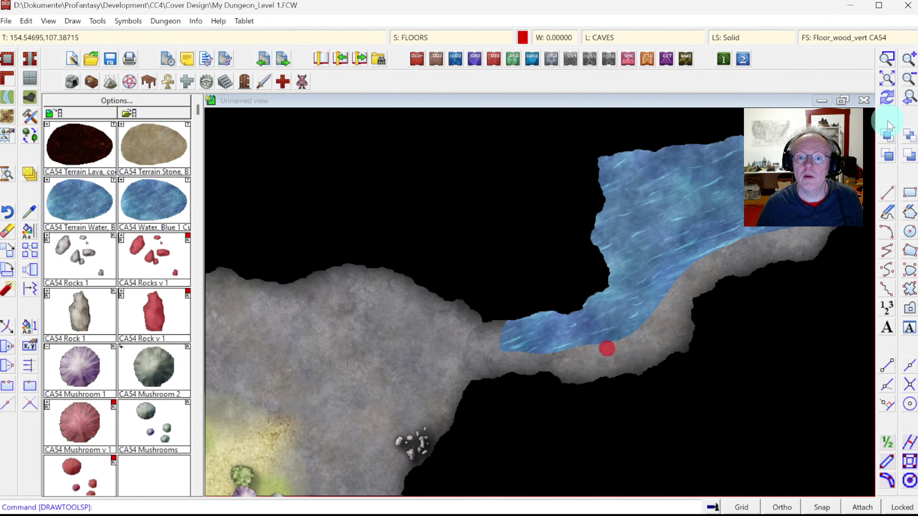
pyautogui.click(889, 102)
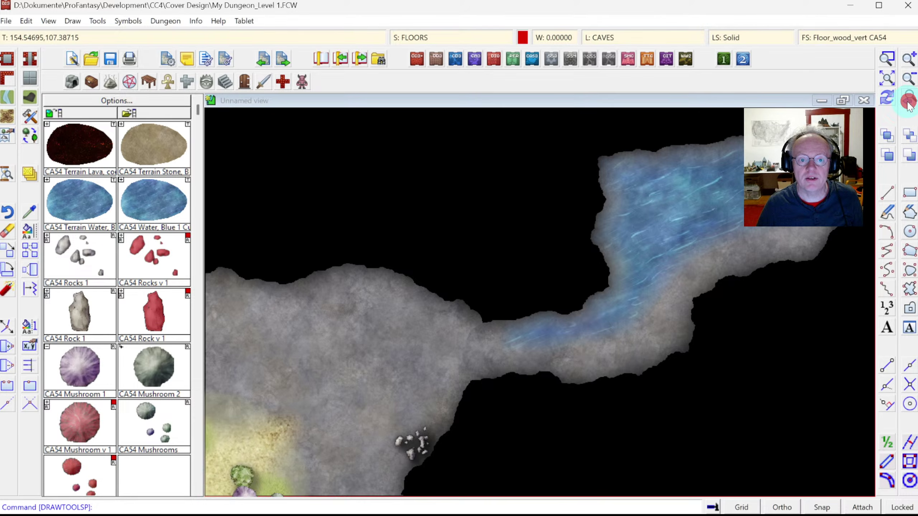
pyautogui.click(909, 103)
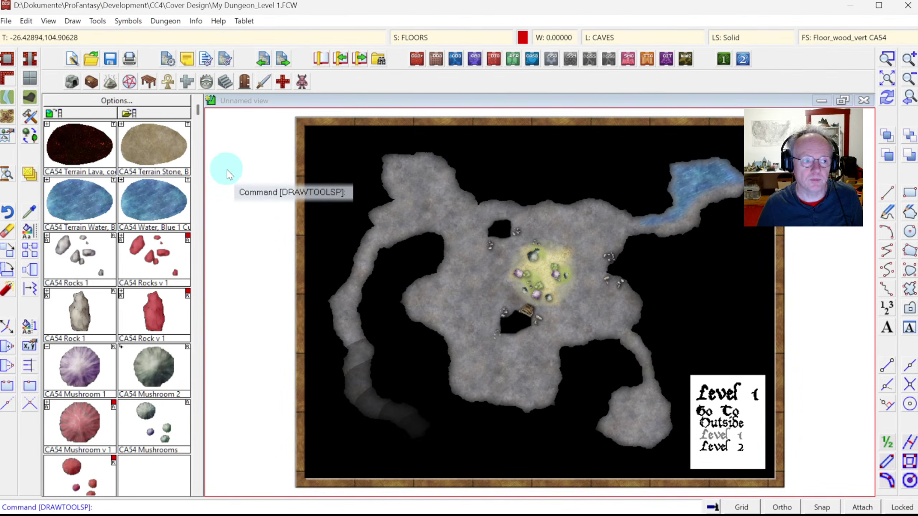
# Display the vegetation symbol catalog followed by the stairs, ladder and trapdoor catalog.
pyautogui.click(305, 83)
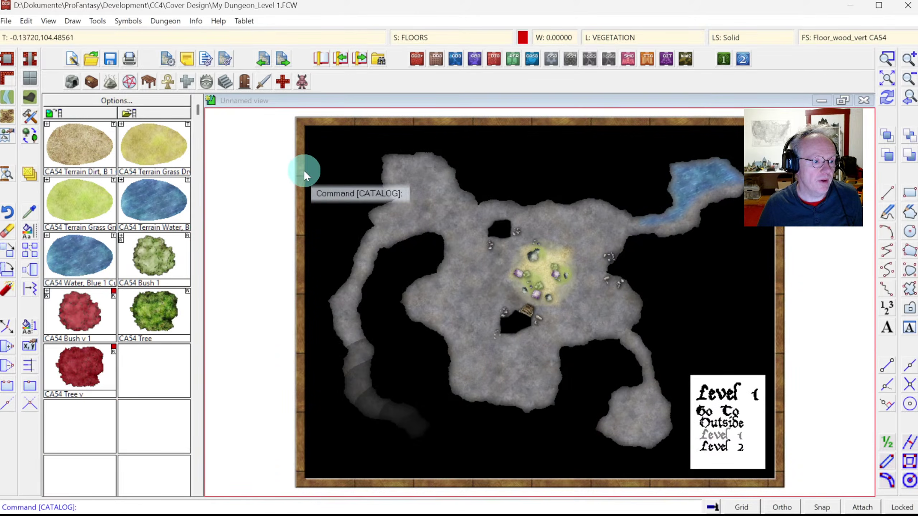
pyautogui.click(225, 83)
pyautogui.click(434, 154)
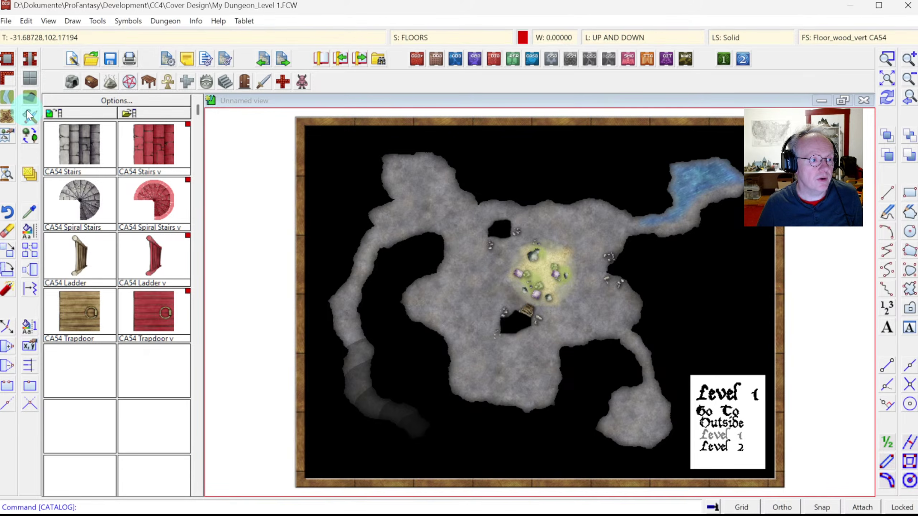
# Review the available floor drawing tools in the Dungeon Jon Roberts style without choosing one.
pyautogui.click(29, 79)
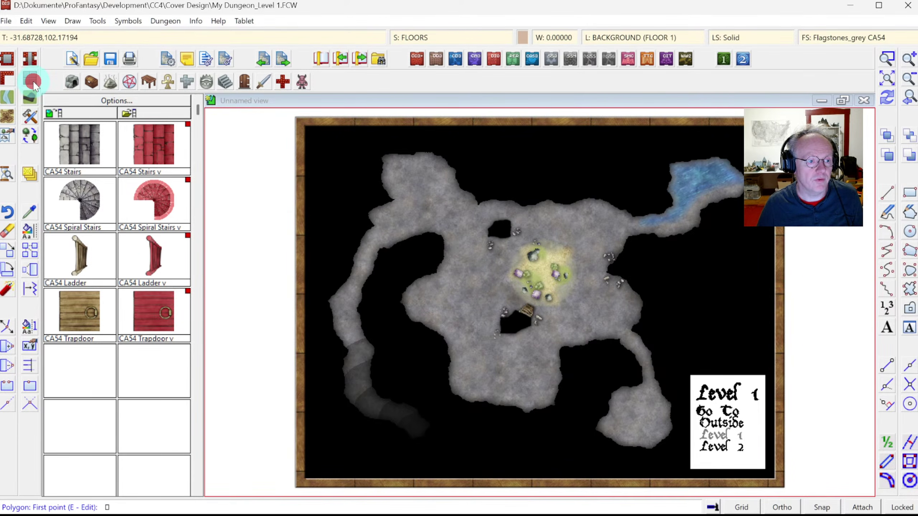
pyautogui.rightClick(33, 81)
pyautogui.moveTo(618, 179)
pyautogui.mouseDown()
pyautogui.moveTo(638, 344)
pyautogui.moveTo(634, 170)
pyautogui.mouseUp()
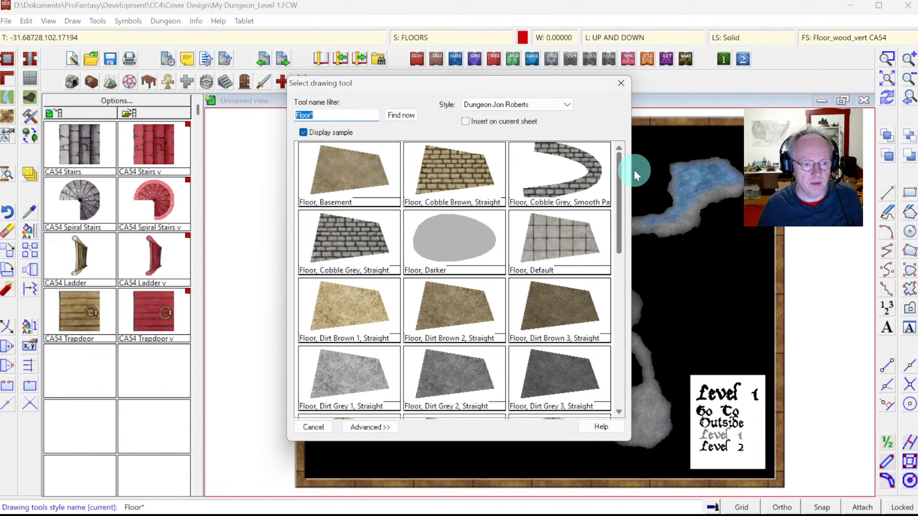
pyautogui.press('Escape')
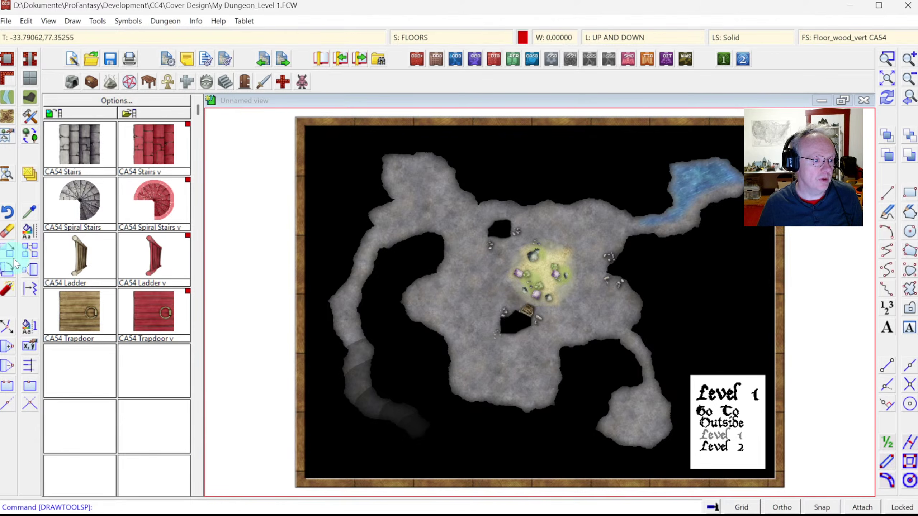
# Start copying map entities to the clipboard.
pyautogui.click(29, 252)
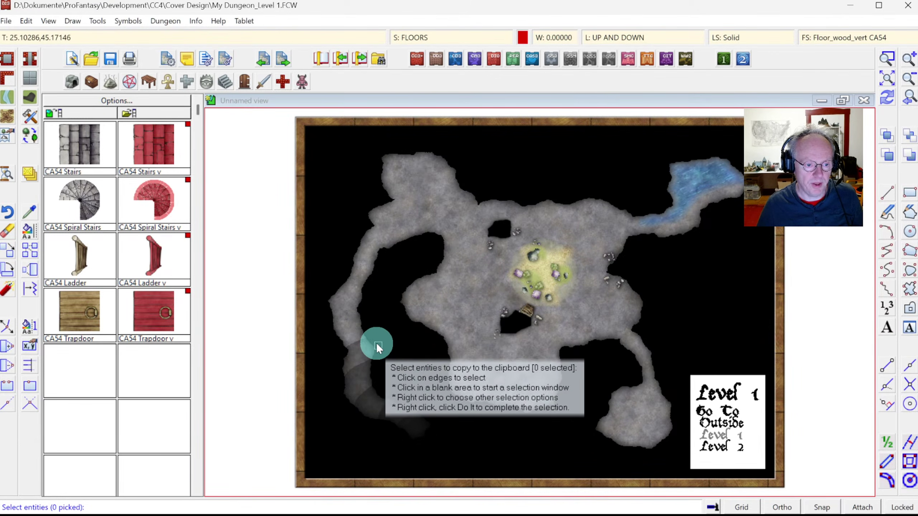
# Copy the western cave passage and its dark shading shapes to the clipboard with the origin at 0,0.
pyautogui.click(360, 324)
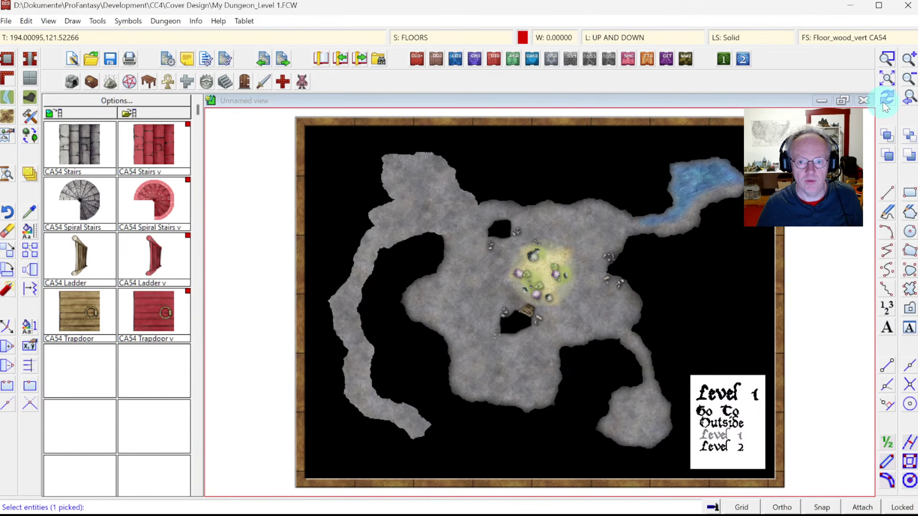
pyautogui.click(328, 341)
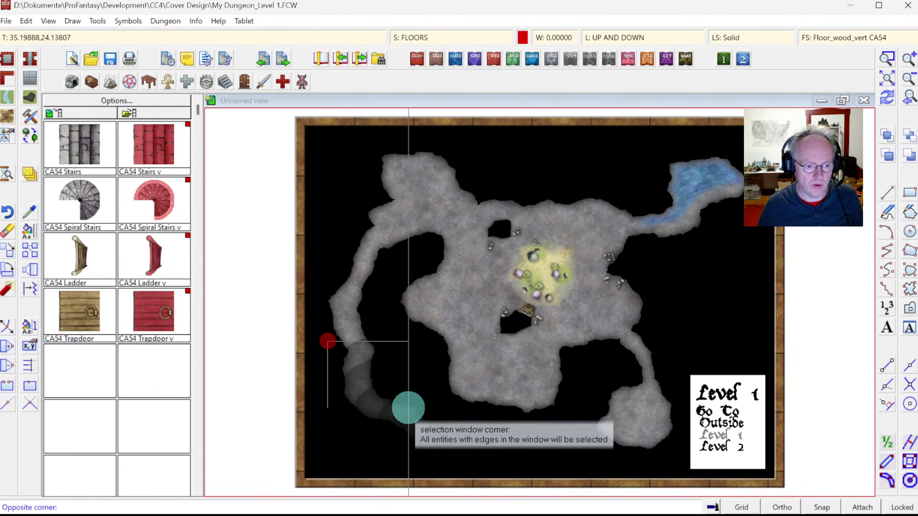
pyautogui.click(430, 448)
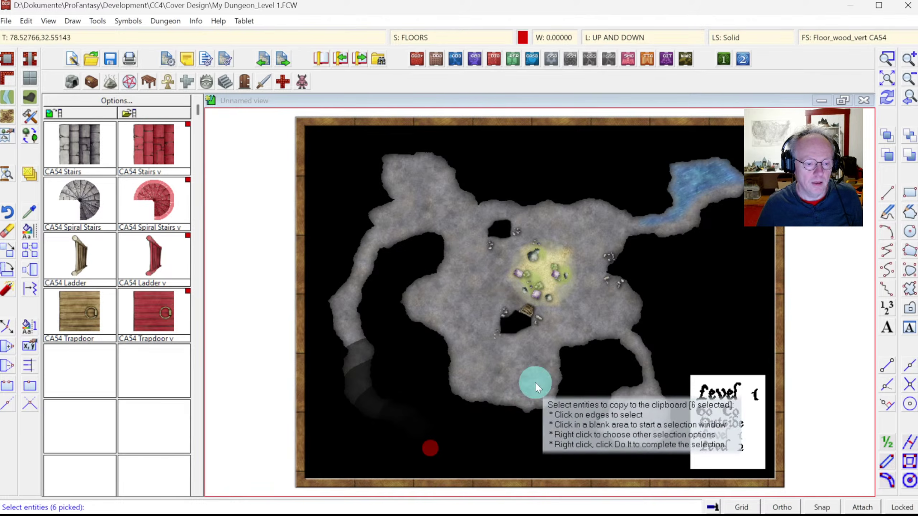
pyautogui.rightClick(401, 293)
pyautogui.click(402, 302)
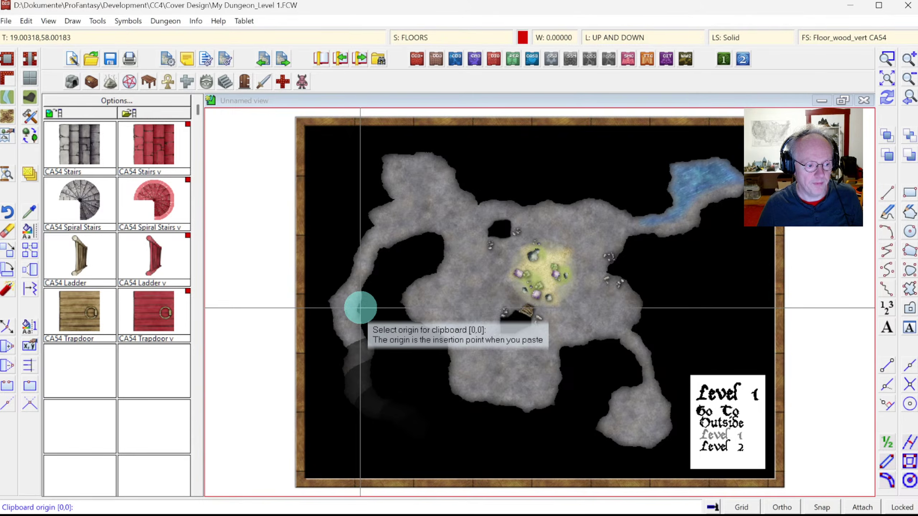
pyautogui.click(360, 307)
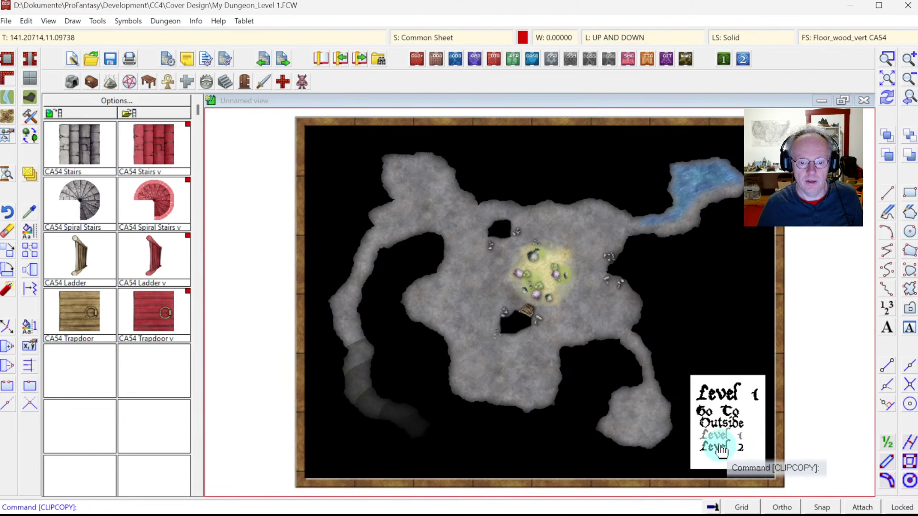
# Switch to the Level 2 map, saving the changes to Level 1, and paste the copied entities at 0,0.
pyautogui.click(717, 451)
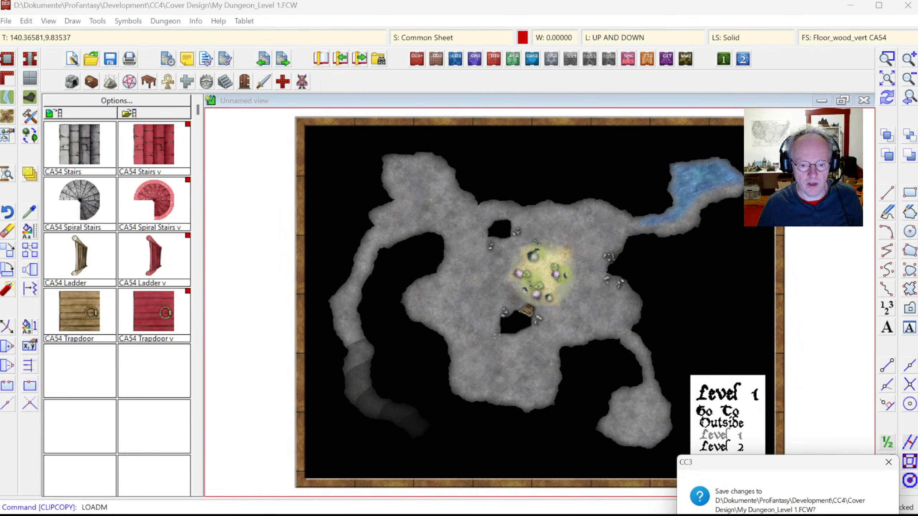
pyautogui.click(762, 515)
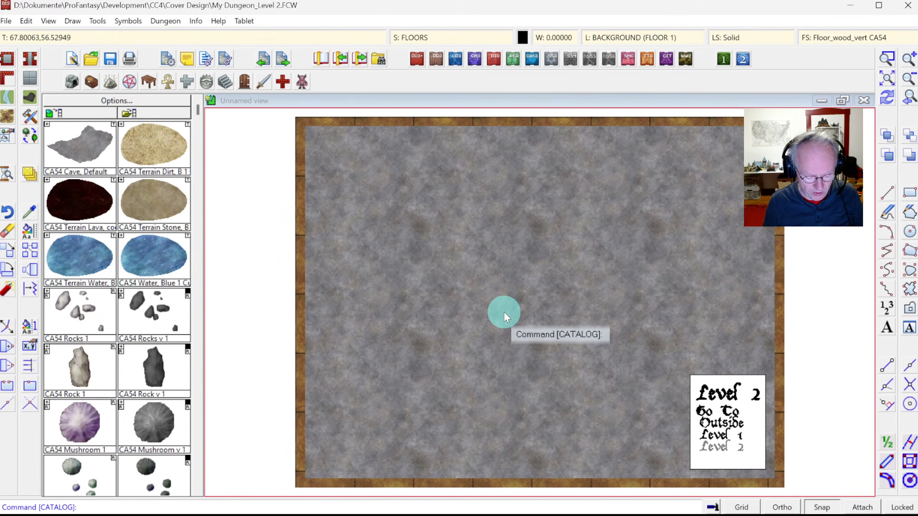
pyautogui.hotkey('ctrl', 'v')
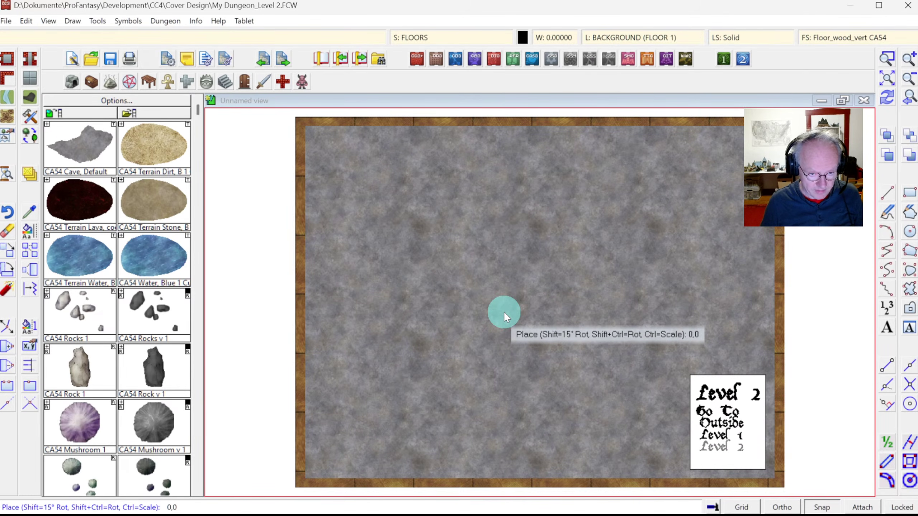
pyautogui.click(503, 311)
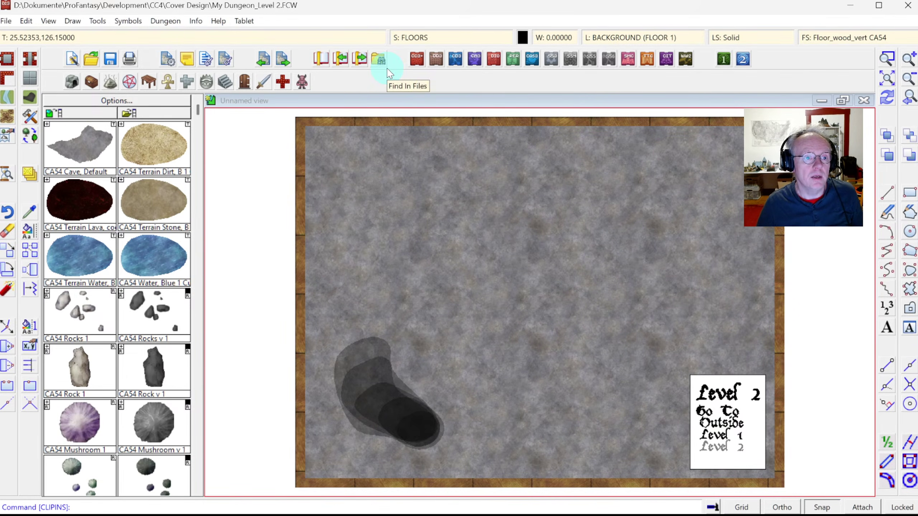
# Change the map's background floor, selected by its layer, to the Solid fill style with color 0 (black).
pyautogui.click(29, 237)
pyautogui.rightClick(454, 231)
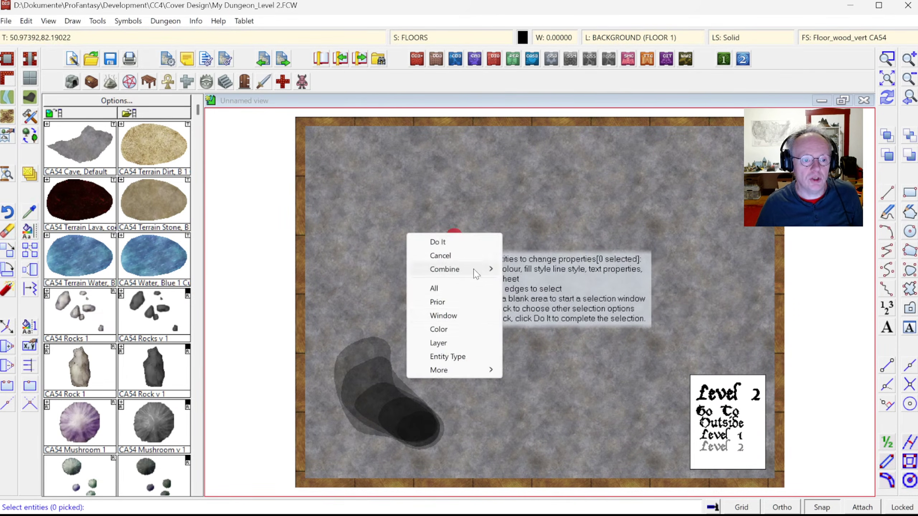
pyautogui.click(454, 344)
pyautogui.rightClick(455, 335)
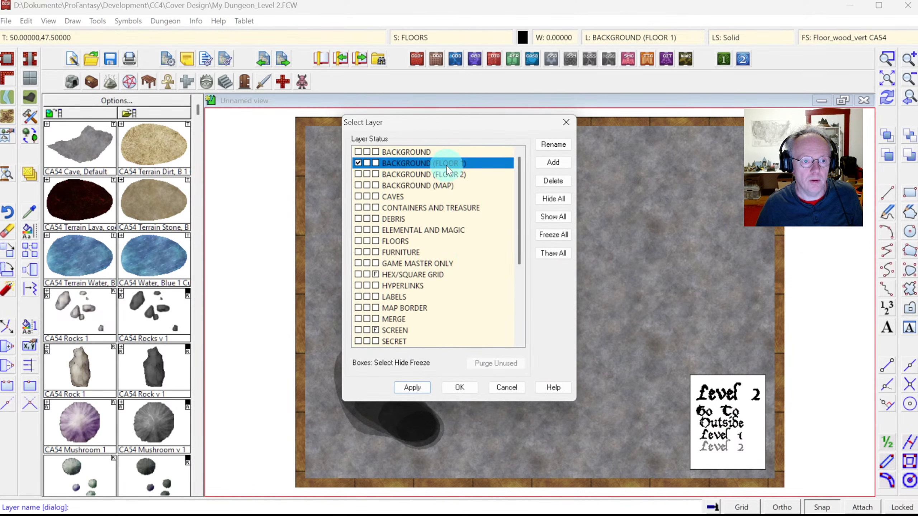
pyautogui.click(439, 152)
pyautogui.click(462, 380)
pyautogui.rightClick(475, 239)
pyautogui.click(475, 241)
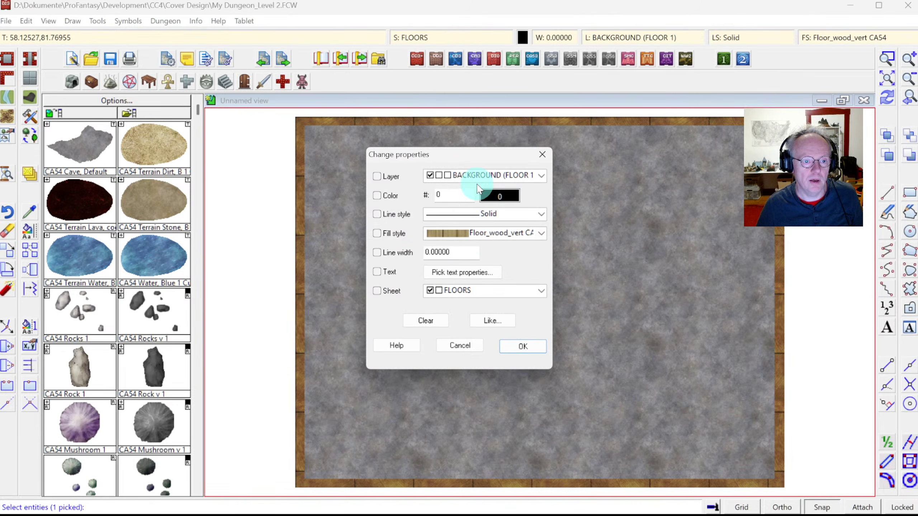
pyautogui.click(439, 234)
pyautogui.scroll(15, 435, 247)
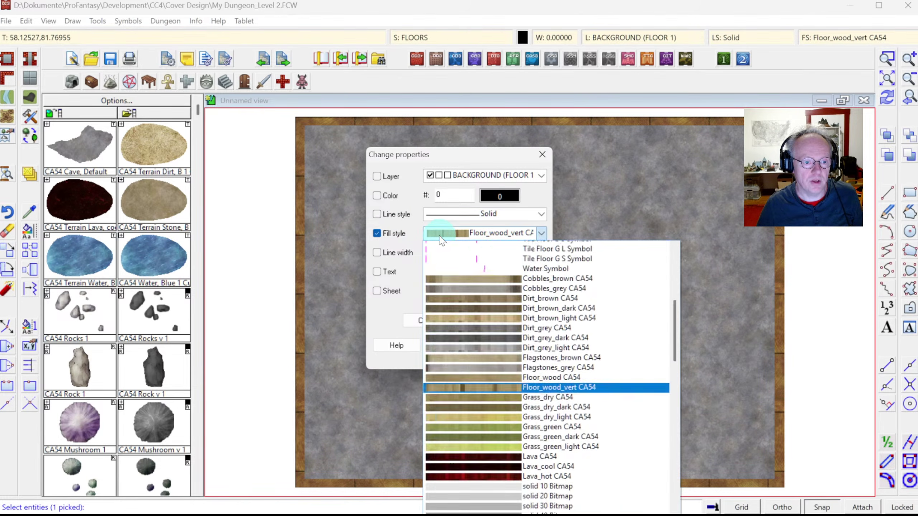
pyautogui.click(434, 255)
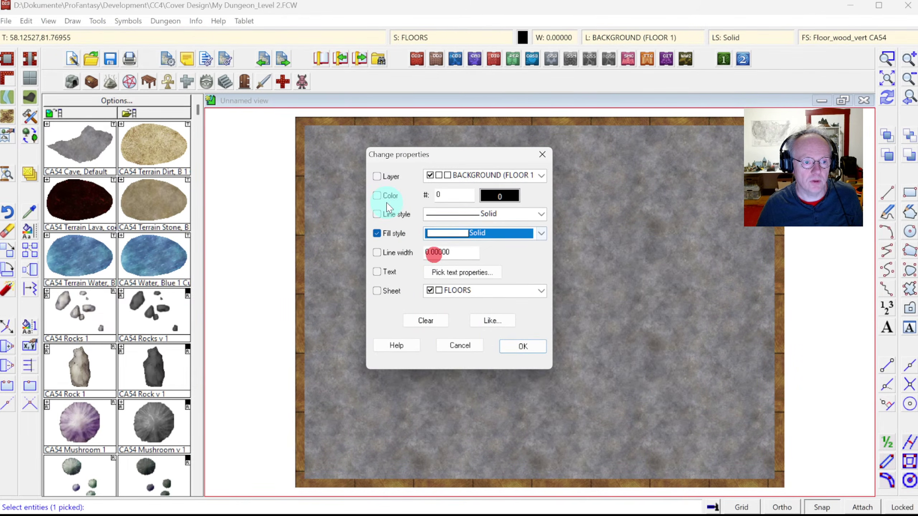
pyautogui.click(388, 202)
pyautogui.click(528, 355)
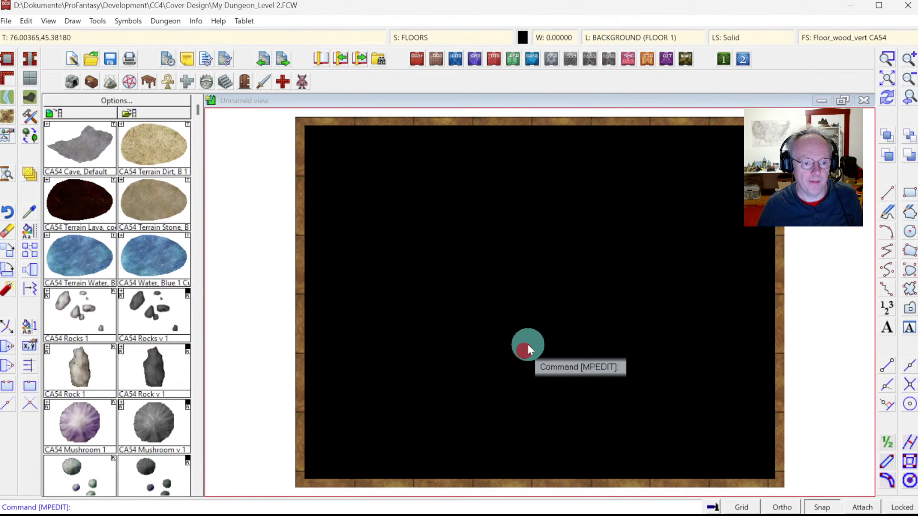
pyautogui.click(885, 99)
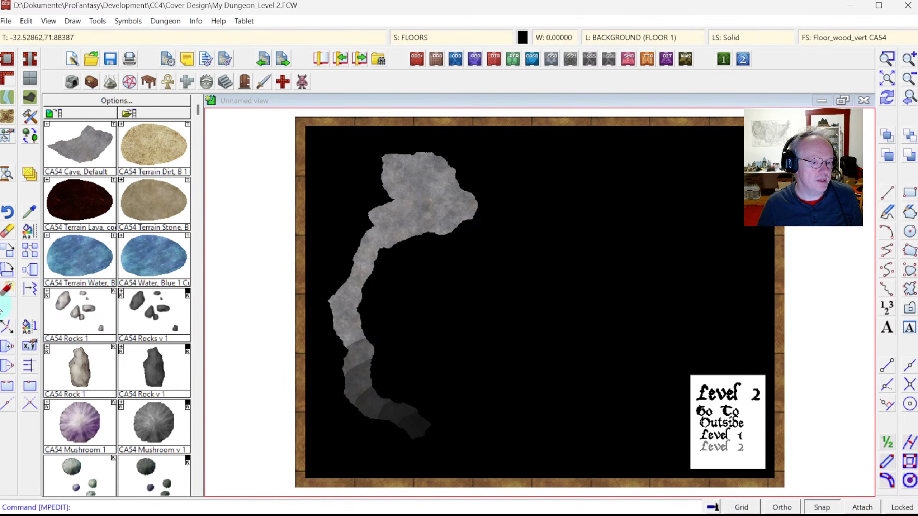
# Break the cave outline across the passage just above the shaded section to remove its northern part.
pyautogui.click(7, 386)
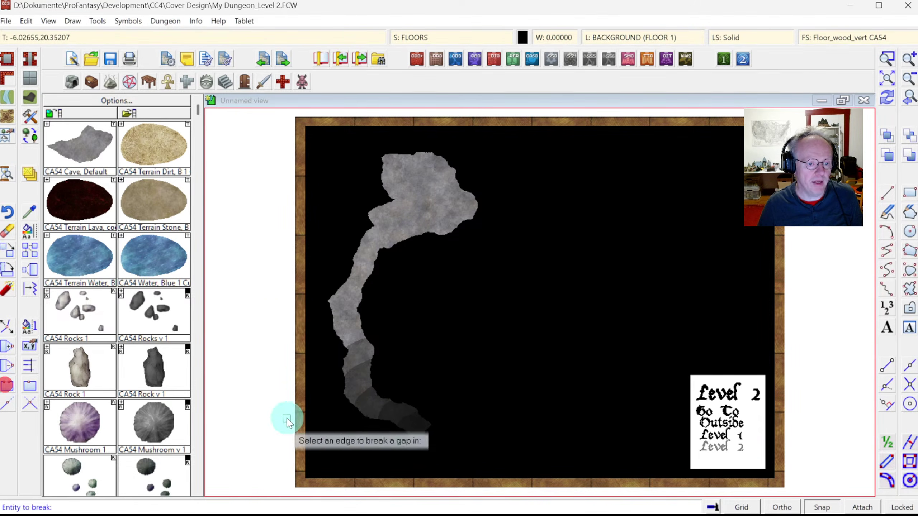
pyautogui.click(364, 415)
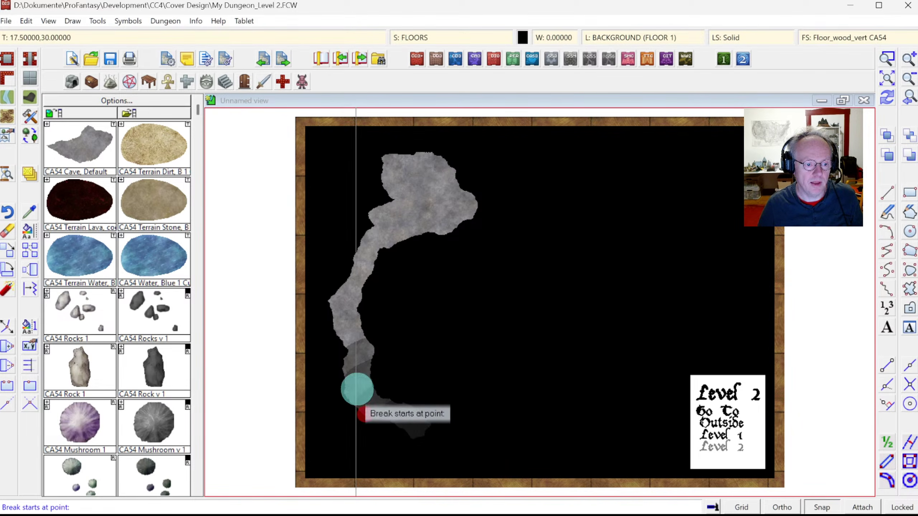
pyautogui.click(338, 339)
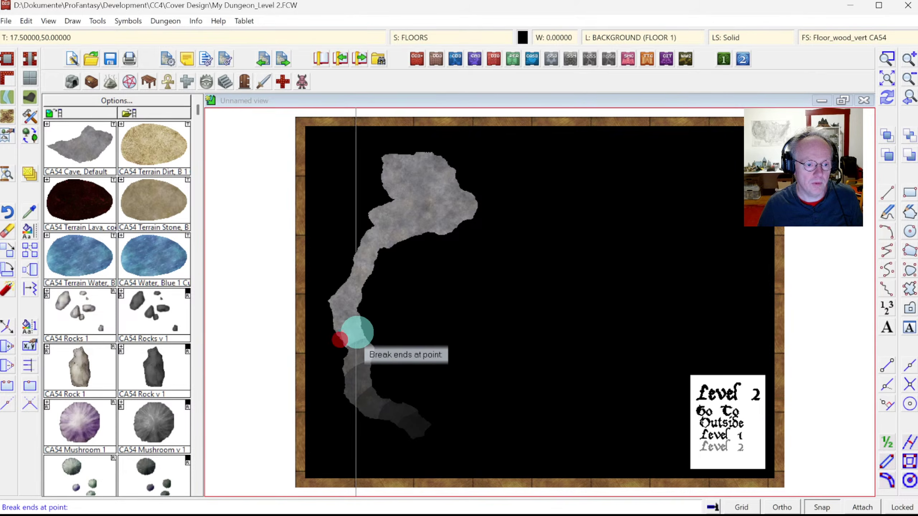
pyautogui.click(360, 330)
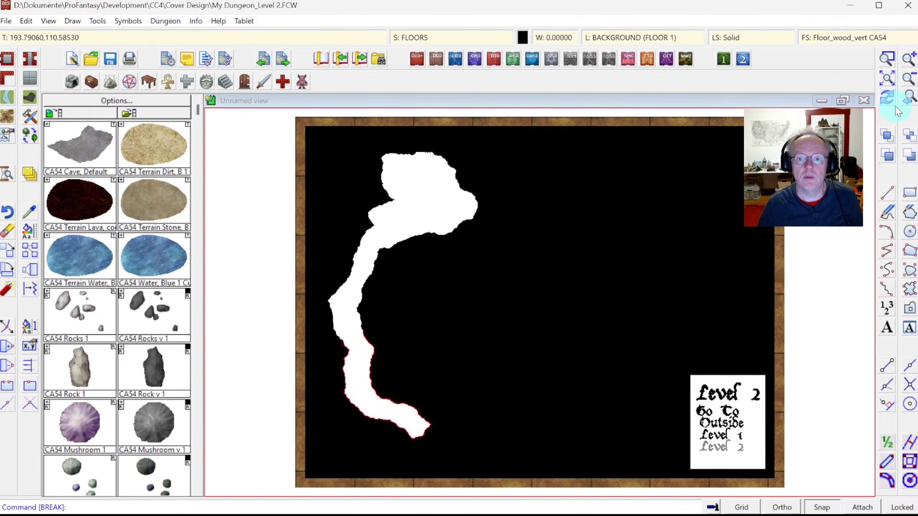
# Edit the remaining cave outline's path properties and set it to Closed.
pyautogui.click(36, 325)
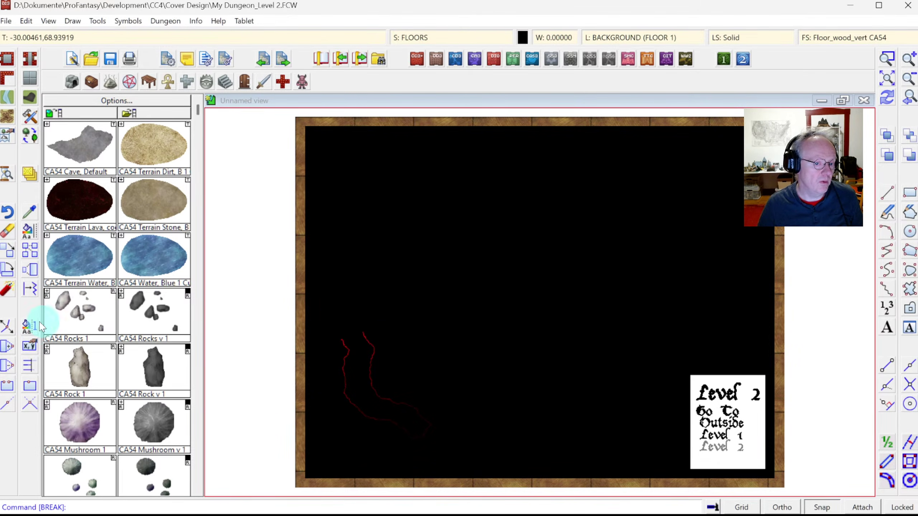
pyautogui.click(30, 348)
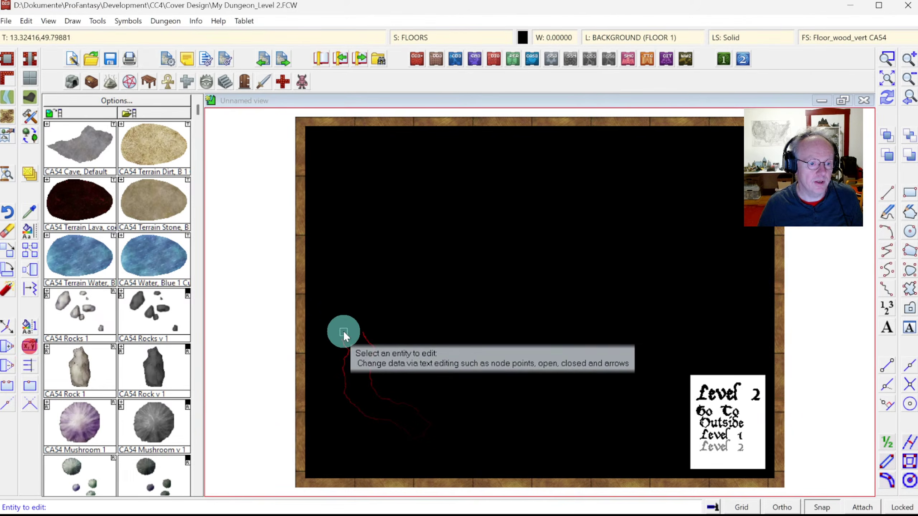
pyautogui.click(364, 333)
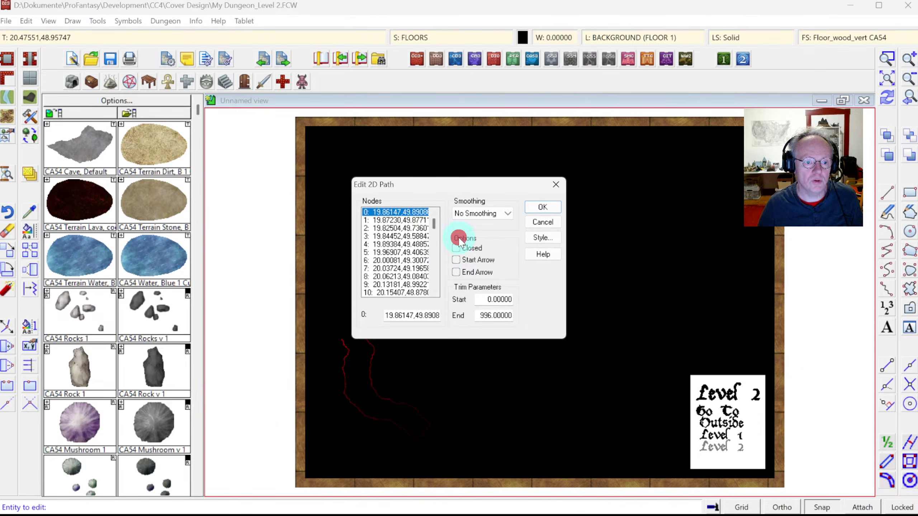
pyautogui.click(534, 208)
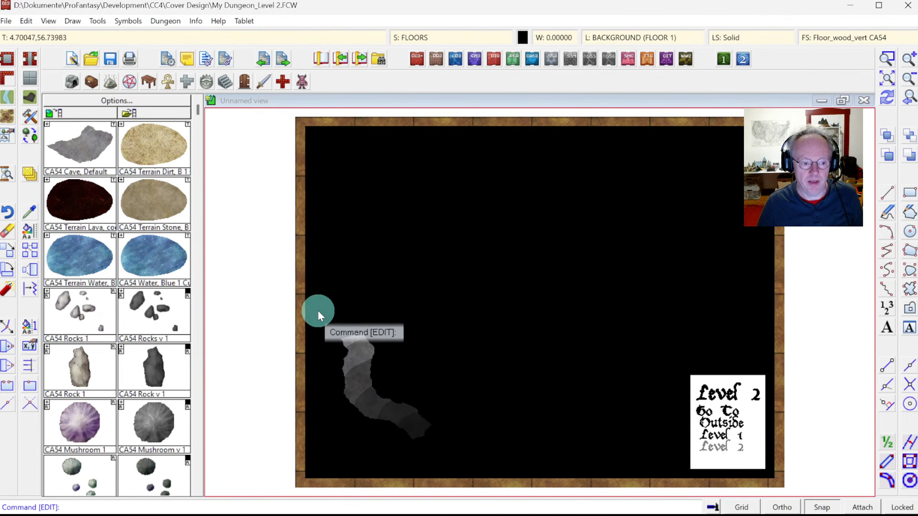
# Erase the dark shading shapes lying over the remaining passage.
pyautogui.moveTo(415, 429)
pyautogui.mouseDown()
pyautogui.moveTo(463, 441)
pyautogui.moveTo(455, 447)
pyautogui.moveTo(445, 422)
pyautogui.moveTo(601, 377)
pyautogui.moveTo(461, 439)
pyautogui.moveTo(512, 483)
pyautogui.moveTo(496, 446)
pyautogui.moveTo(406, 455)
pyautogui.moveTo(412, 430)
pyautogui.moveTo(431, 443)
pyautogui.mouseUp()
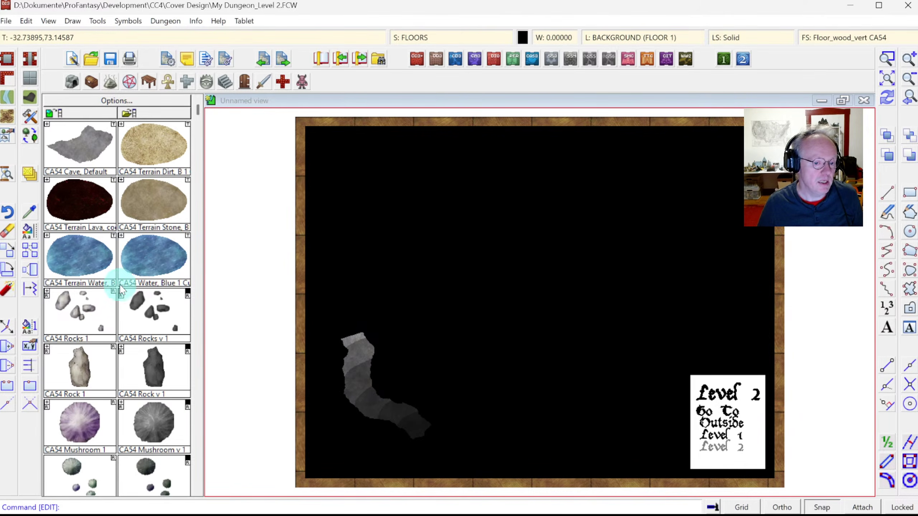
pyautogui.click(6, 233)
pyautogui.click(409, 418)
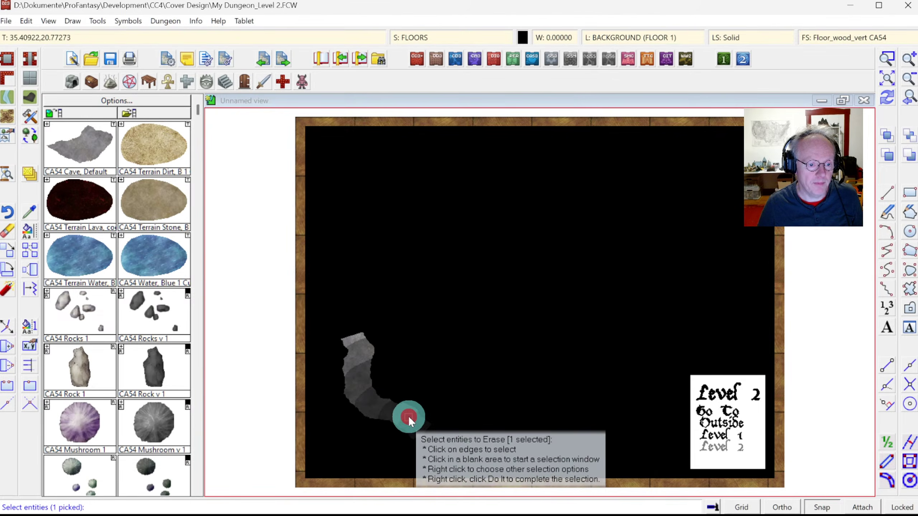
pyautogui.click(378, 405)
pyautogui.click(359, 393)
pyautogui.click(357, 365)
pyautogui.rightClick(446, 313)
pyautogui.click(469, 315)
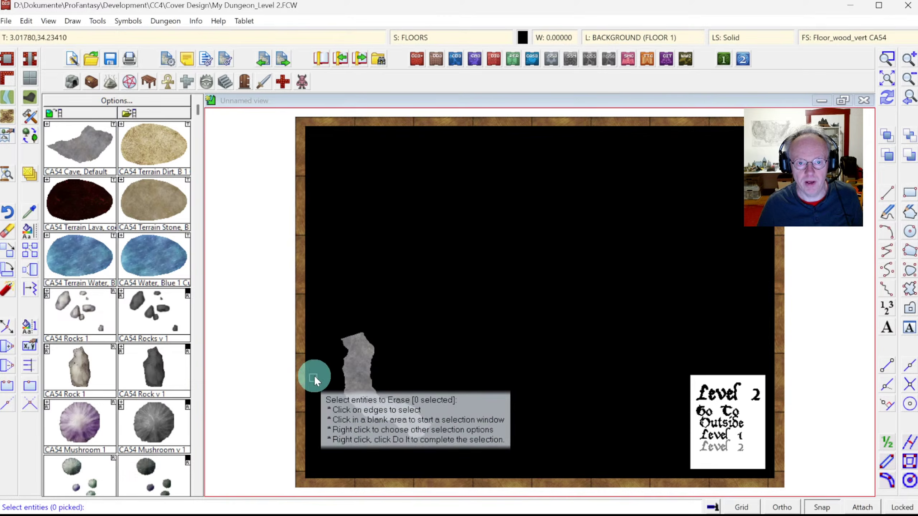
# Examine the bitmap fill styles available in the drawing, including the solid bitmap transparency fills.
pyautogui.click(809, 38)
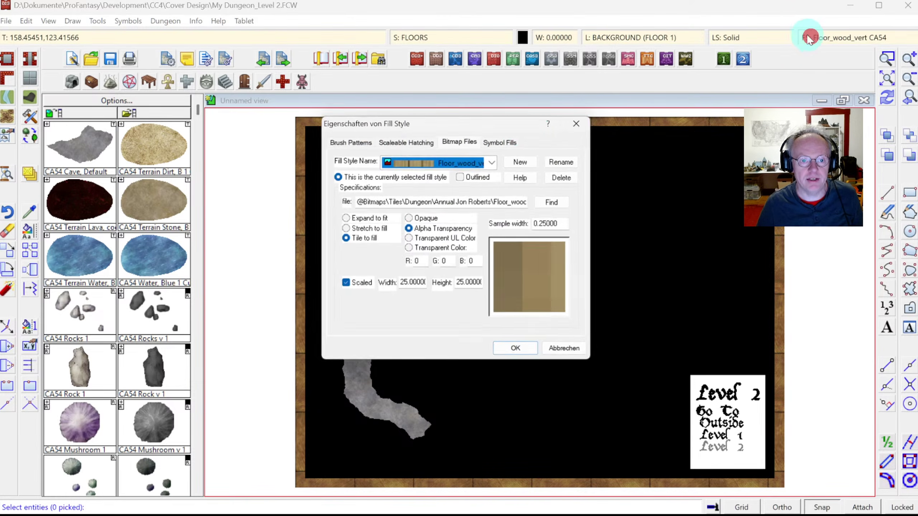
pyautogui.click(495, 161)
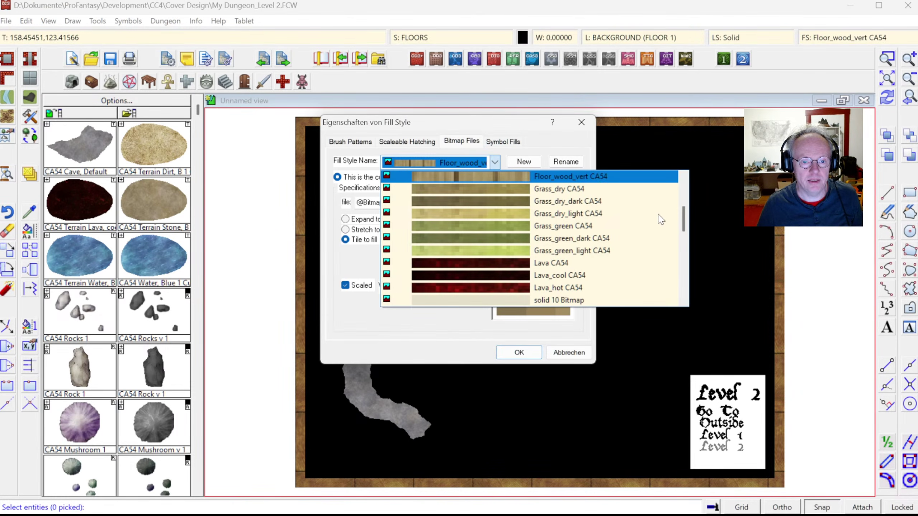
pyautogui.moveTo(687, 214); pyautogui.dragTo(685, 235)
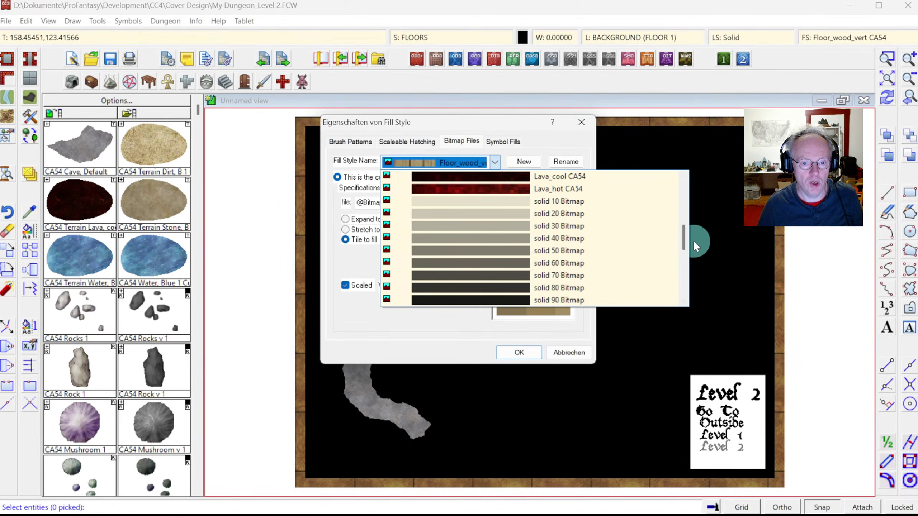
pyautogui.moveTo(684, 232); pyautogui.dragTo(677, 157)
pyautogui.click(610, 115)
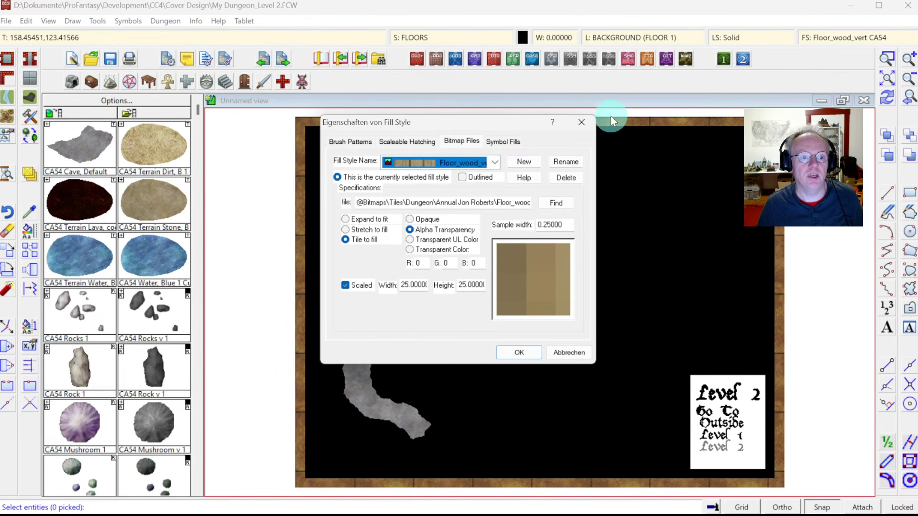
pyautogui.press('Escape')
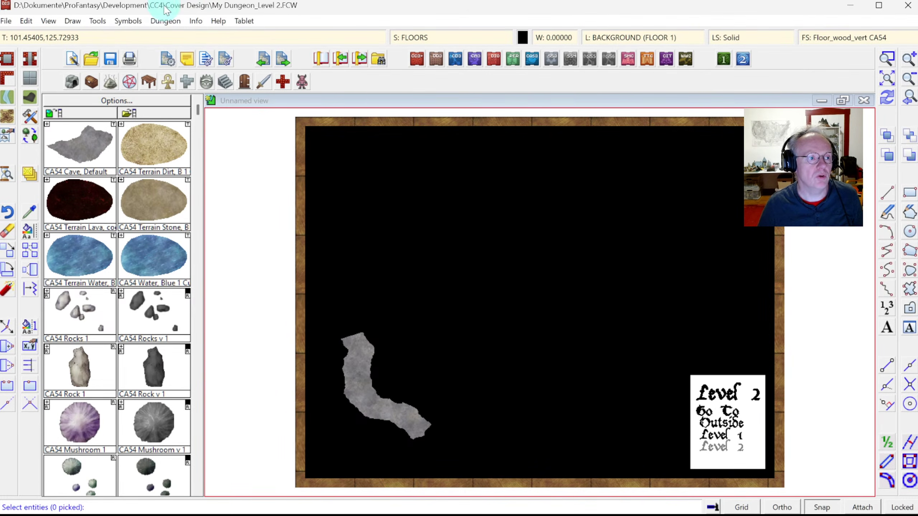
# Import the bitmap files in the Bitmaps\Transparencies folder as fill styles, with paths relative to CC3 and alpha transparency.
pyautogui.click(97, 21)
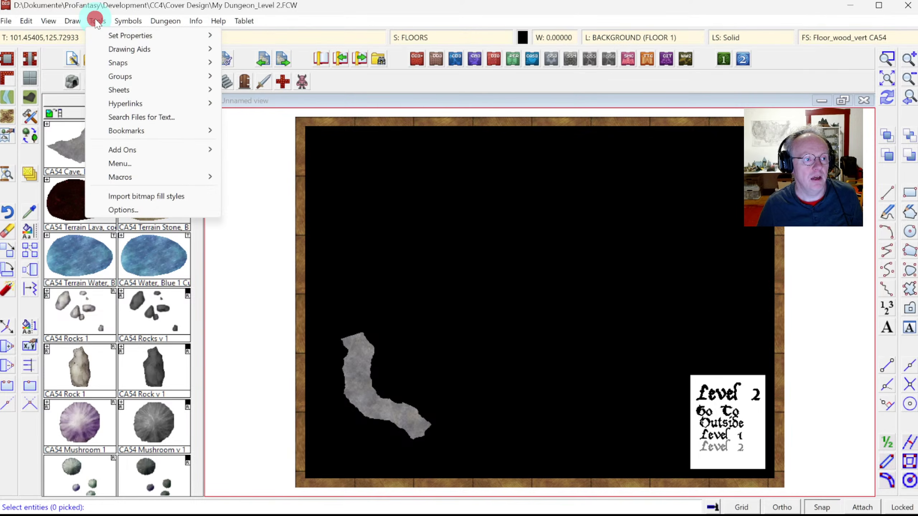
pyautogui.click(134, 197)
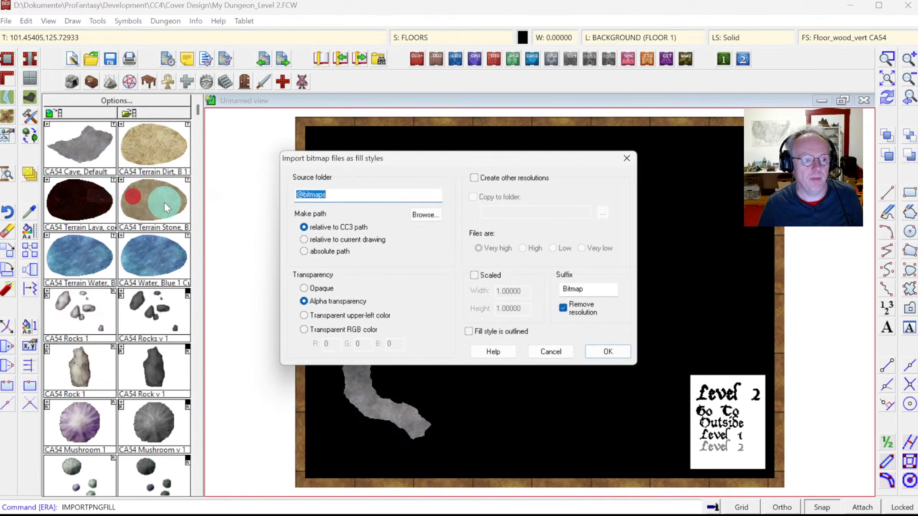
pyautogui.click(422, 214)
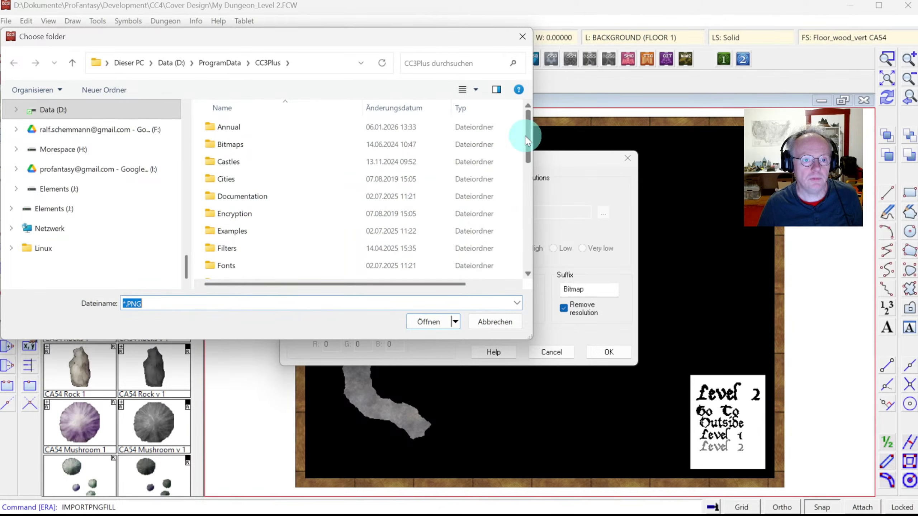
pyautogui.doubleClick(281, 144)
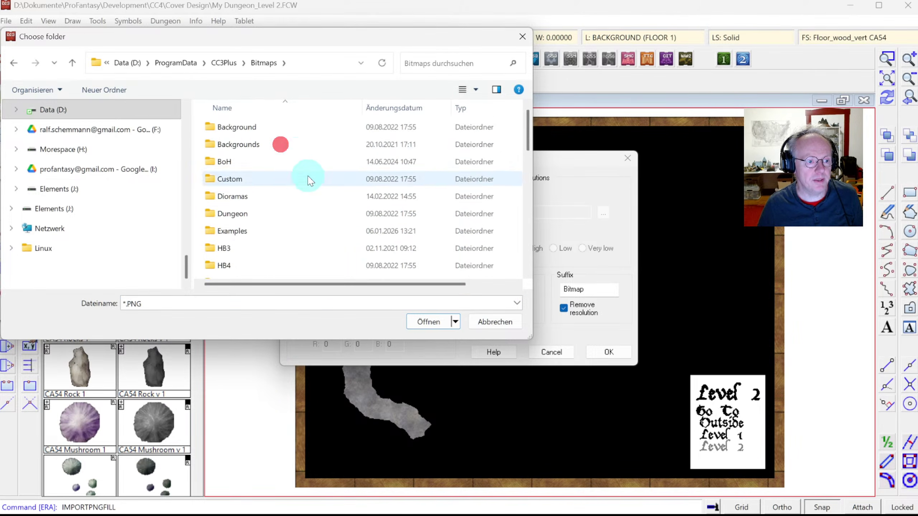
pyautogui.scroll(-3, 309, 186)
pyautogui.doubleClick(267, 241)
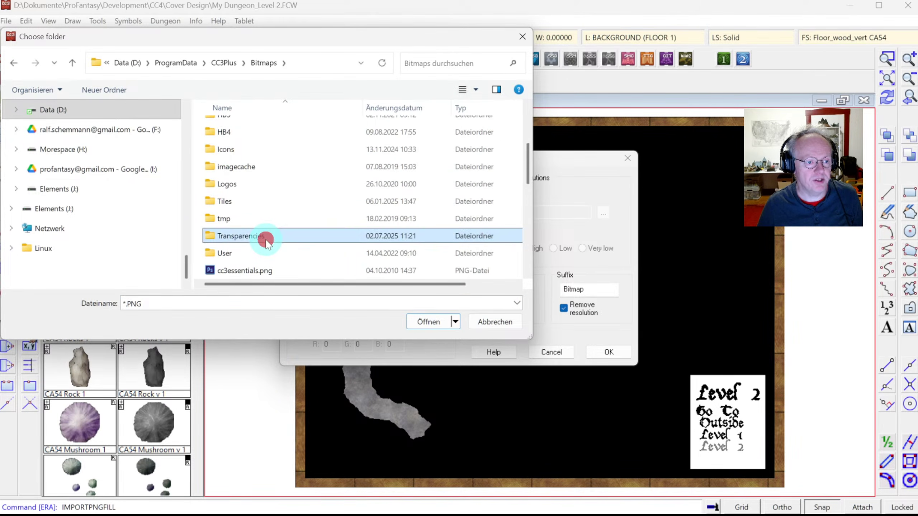
pyautogui.moveTo(529, 144)
pyautogui.mouseDown()
pyautogui.moveTo(528, 214)
pyautogui.moveTo(526, 160)
pyautogui.mouseUp()
pyautogui.click(251, 124)
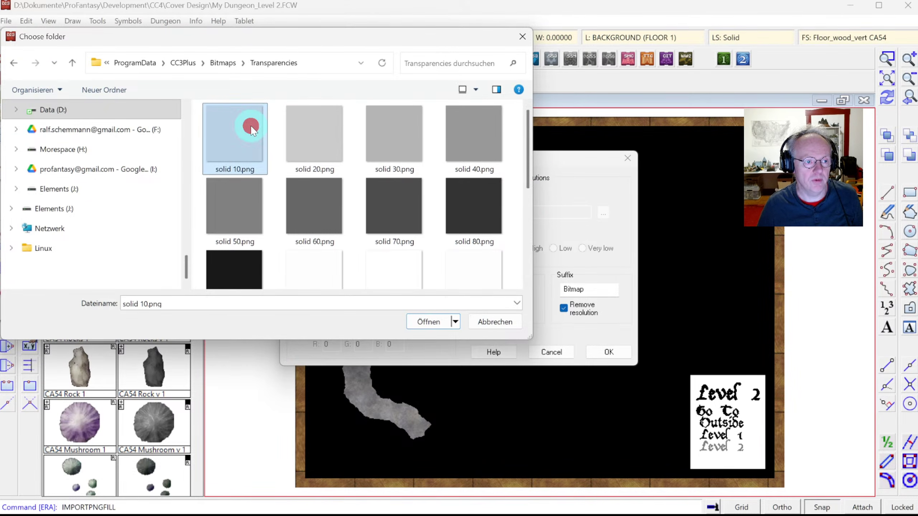
pyautogui.click(428, 322)
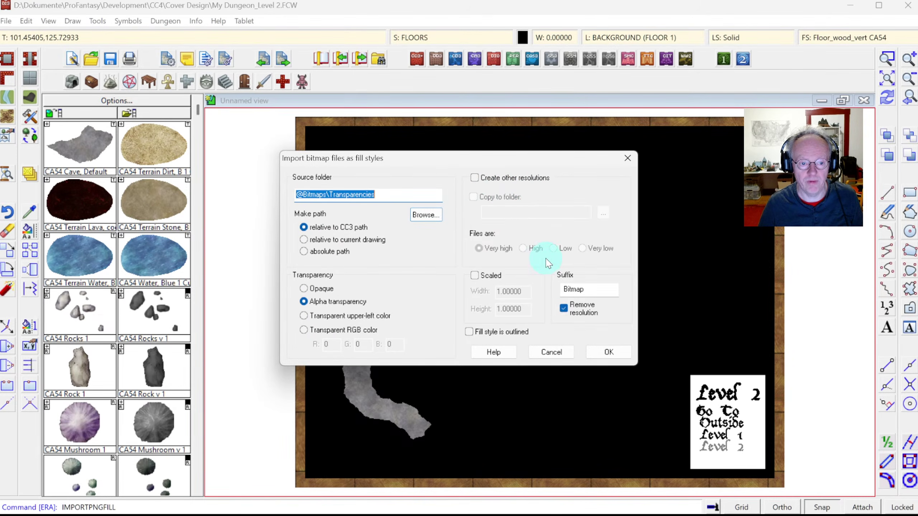
pyautogui.click(607, 352)
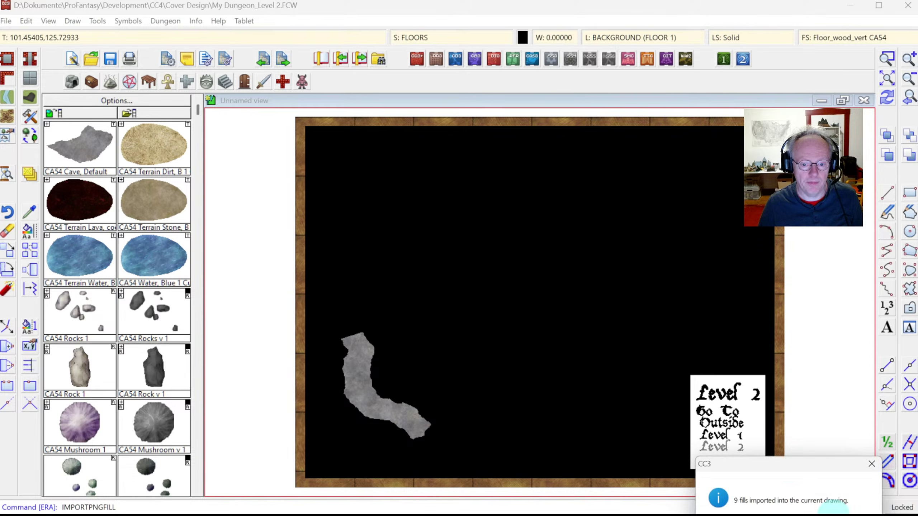
pyautogui.click(789, 468)
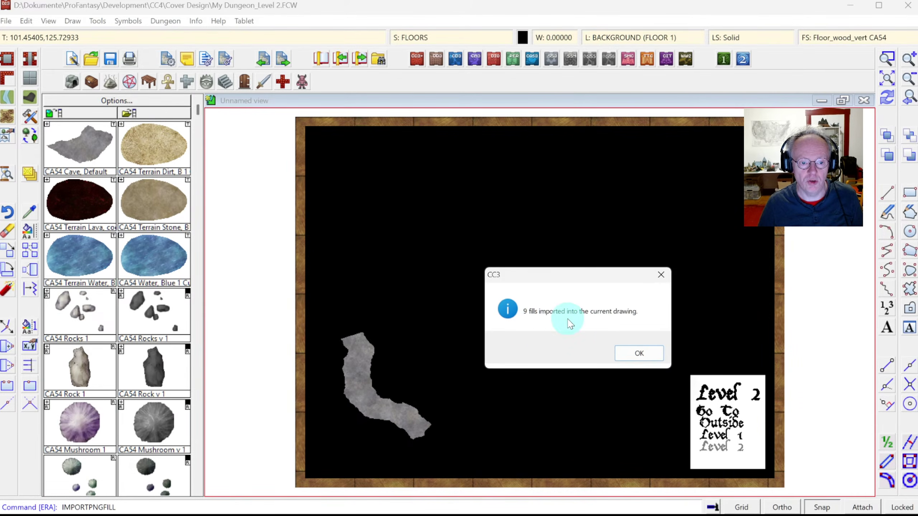
pyautogui.click(635, 355)
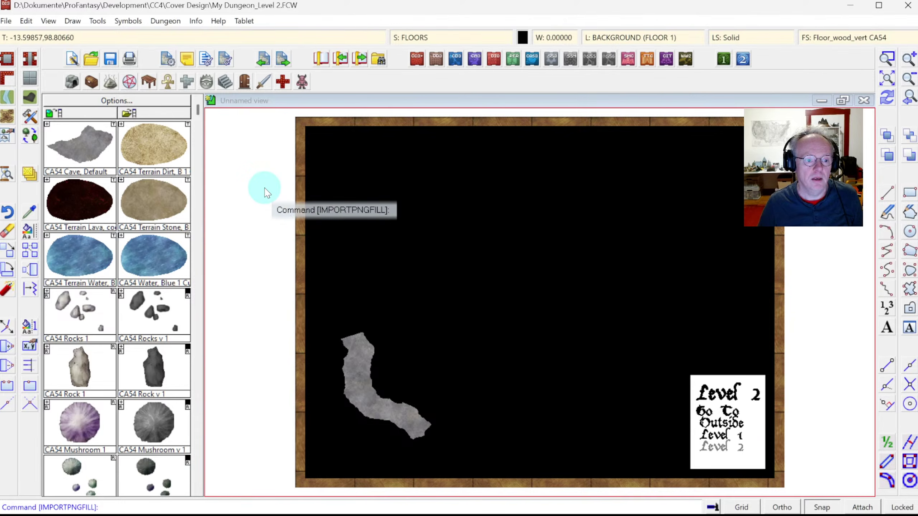
# Create a new custom drawing tool named Floor, Lighter from the settings of Floor, Darker.
pyautogui.click(33, 123)
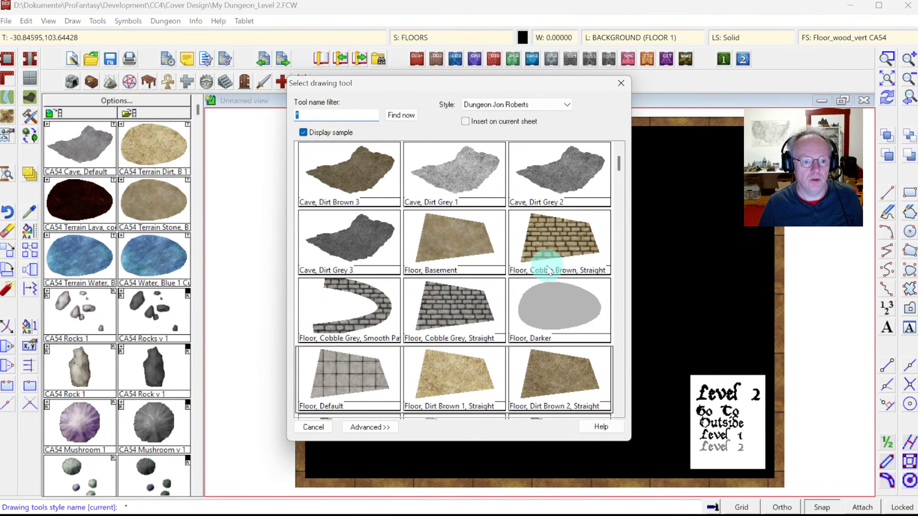
pyautogui.click(365, 427)
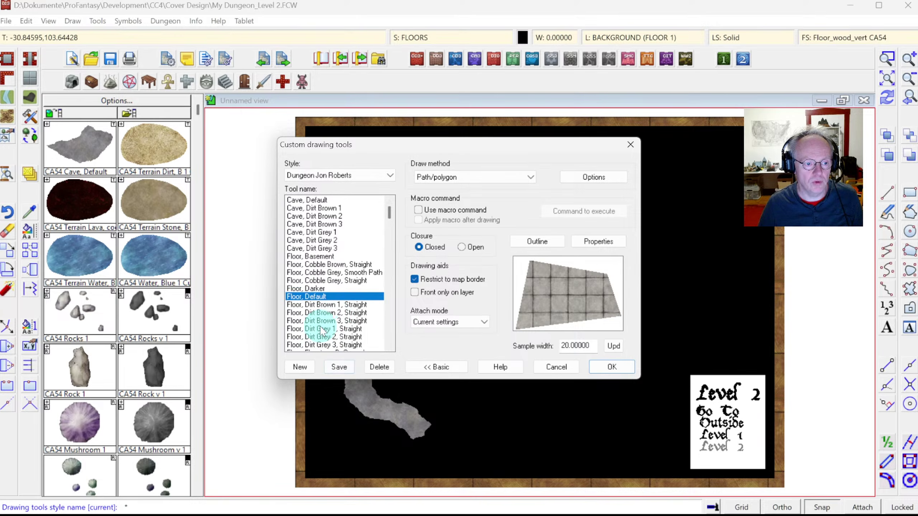
pyautogui.click(313, 288)
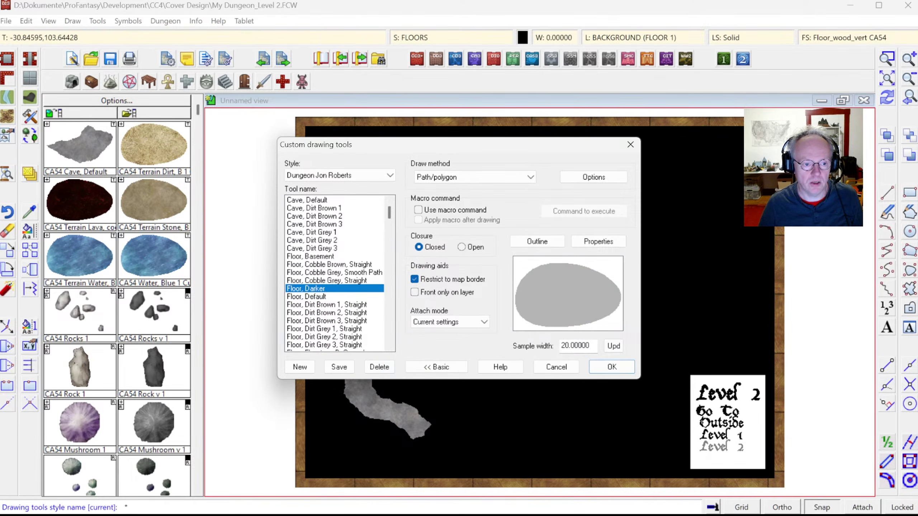
pyautogui.click(299, 368)
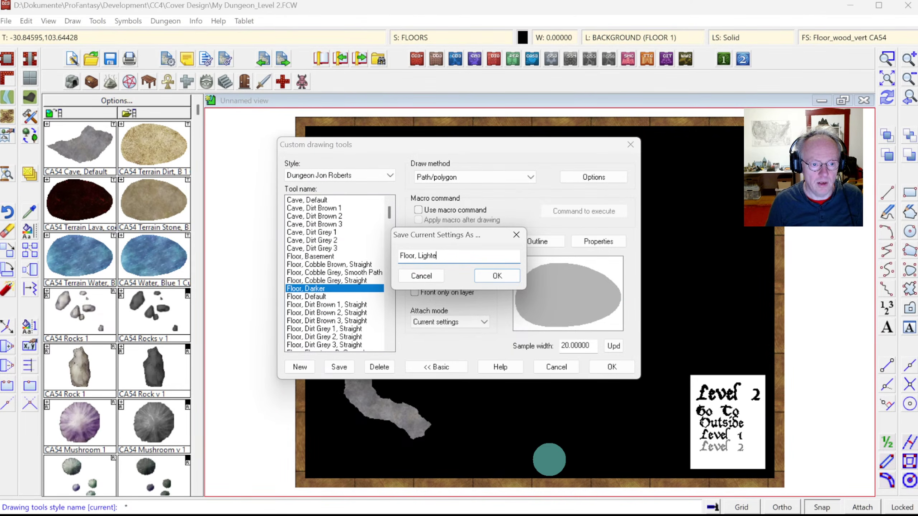
pyautogui.press('Return')
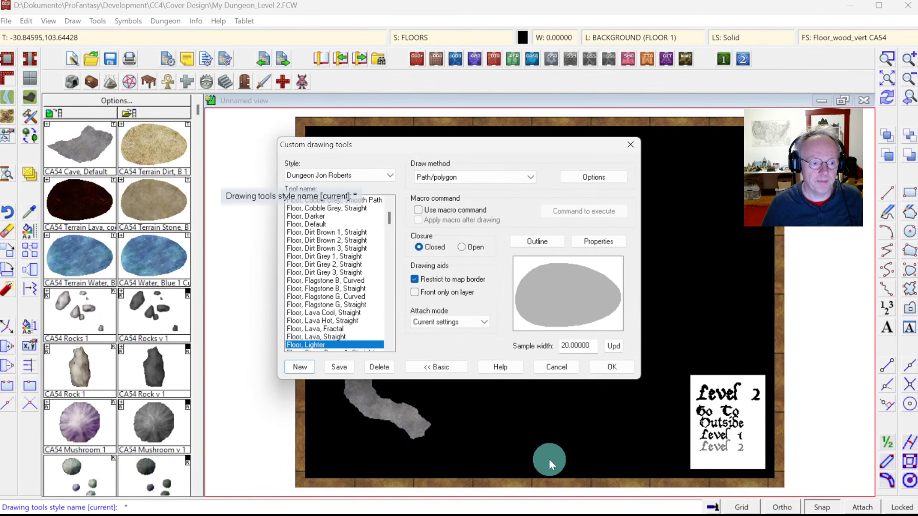
# Set the Floor, Lighter tool's fill style to solid white 20 Bitmap and save the tool settings.
pyautogui.click(607, 246)
pyautogui.click(558, 254)
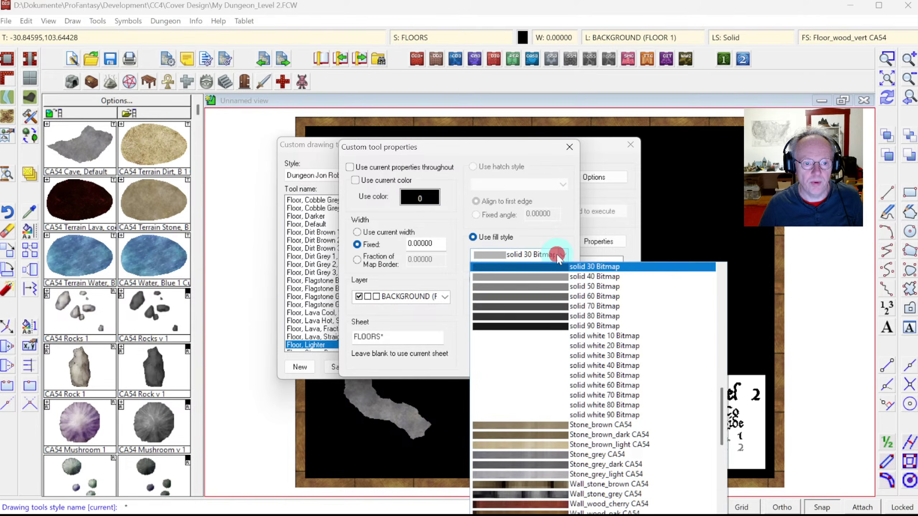
pyautogui.click(599, 356)
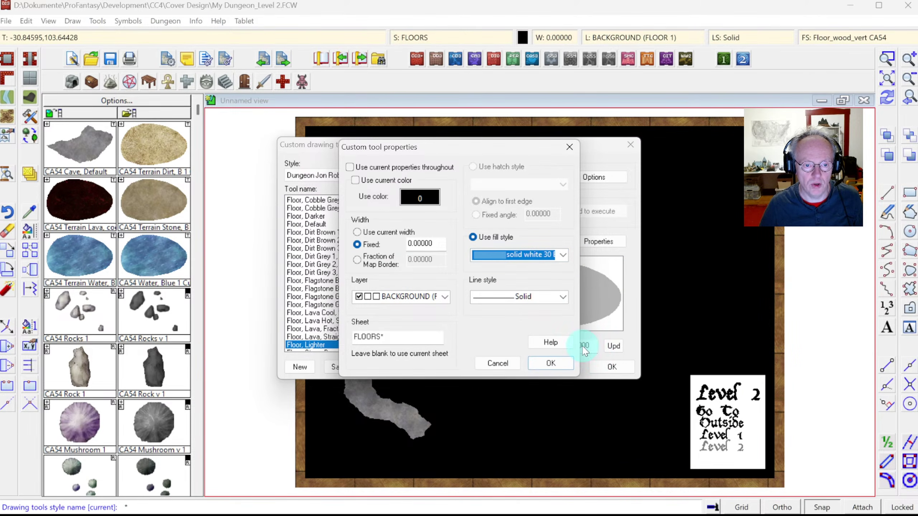
pyautogui.click(567, 257)
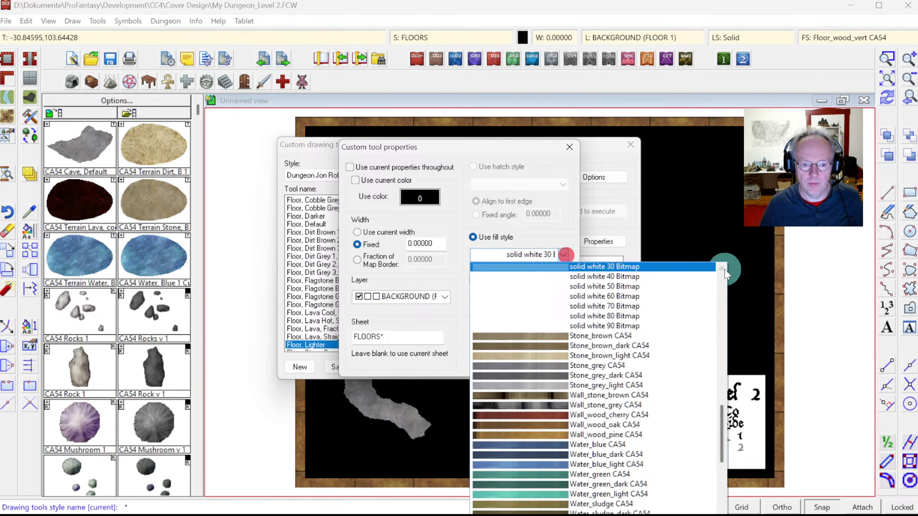
pyautogui.scroll(3, 723, 266)
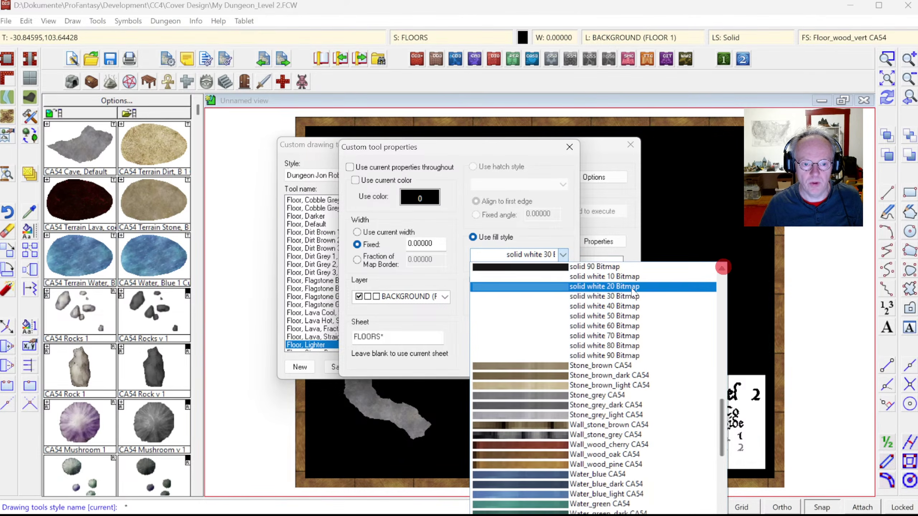
pyautogui.click(605, 288)
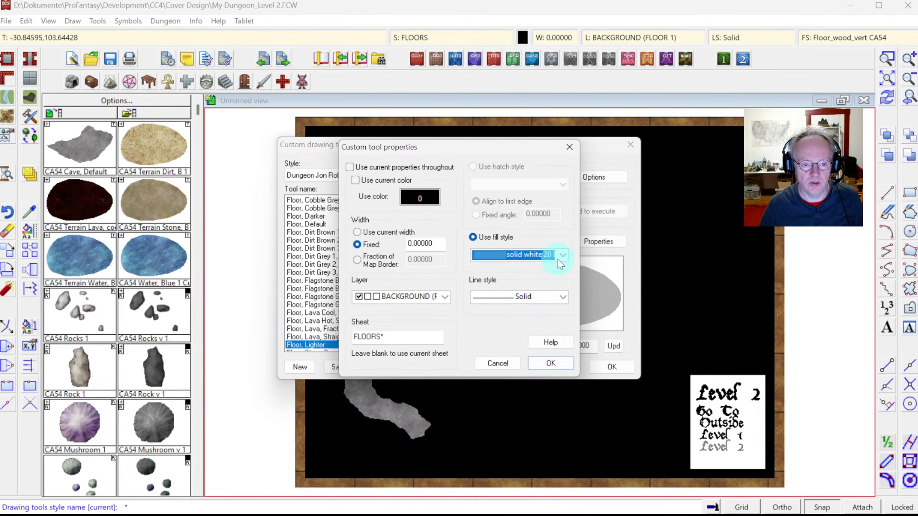
pyautogui.click(551, 363)
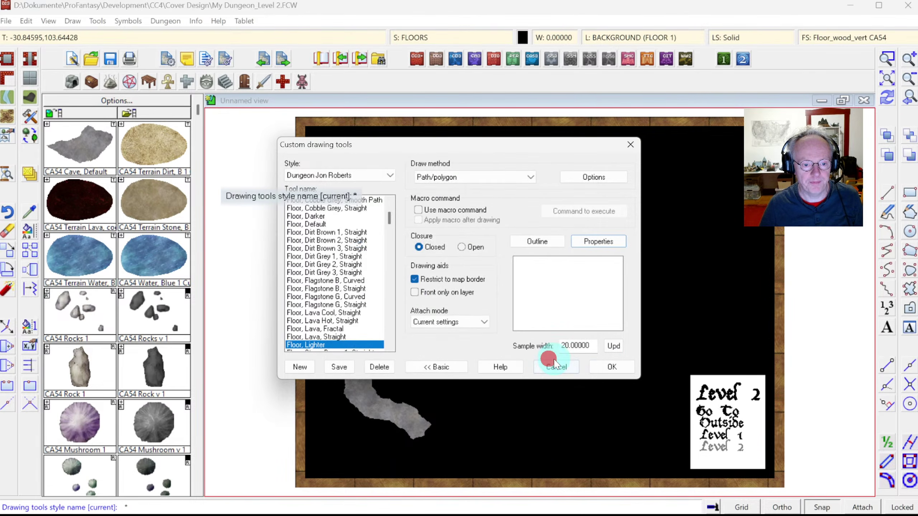
pyautogui.click(609, 367)
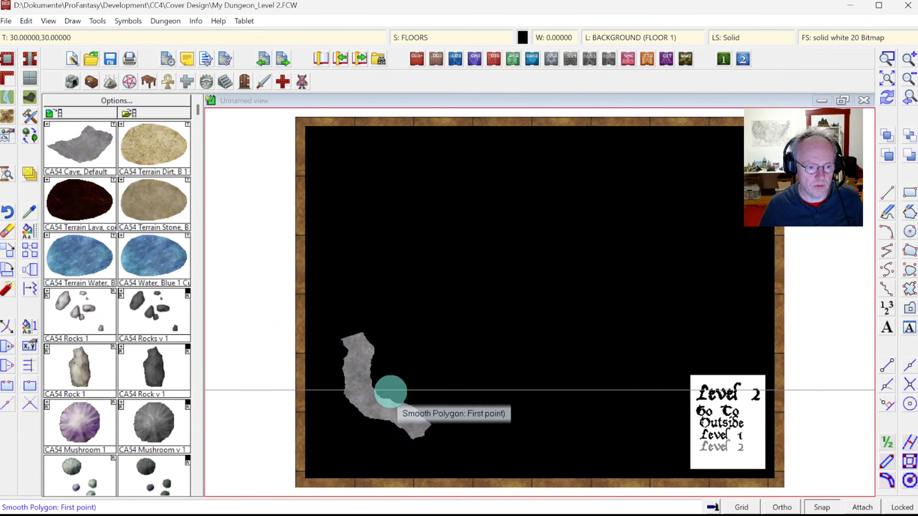
# Try drawing a smooth Floor, Lighter polygon loosely around the northern part of the cave passage.
pyautogui.click(404, 418)
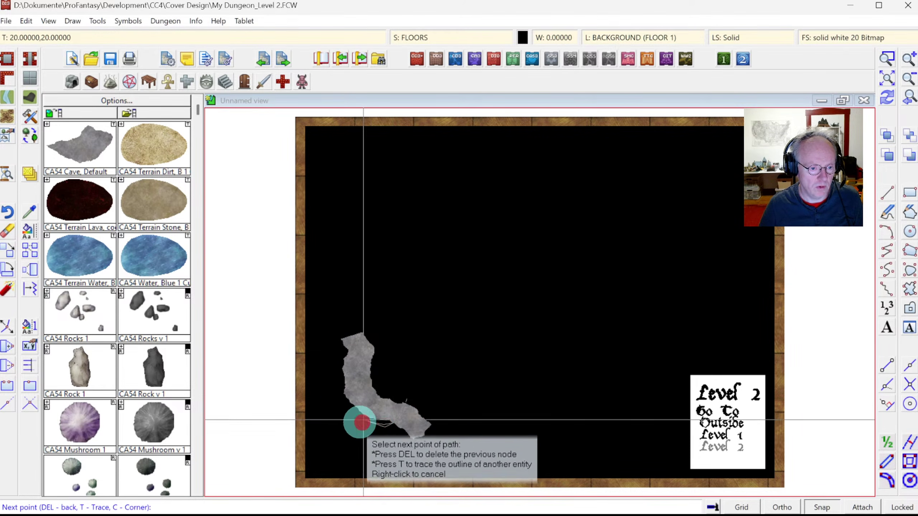
pyautogui.click(331, 371)
pyautogui.click(334, 336)
pyautogui.click(350, 329)
pyautogui.click(369, 324)
pyautogui.click(388, 357)
pyautogui.click(407, 390)
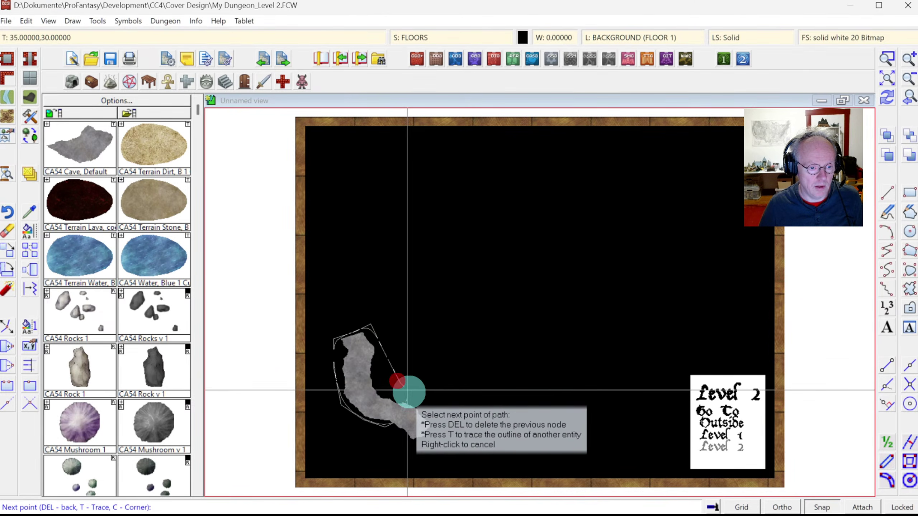
pyautogui.rightClick(407, 392)
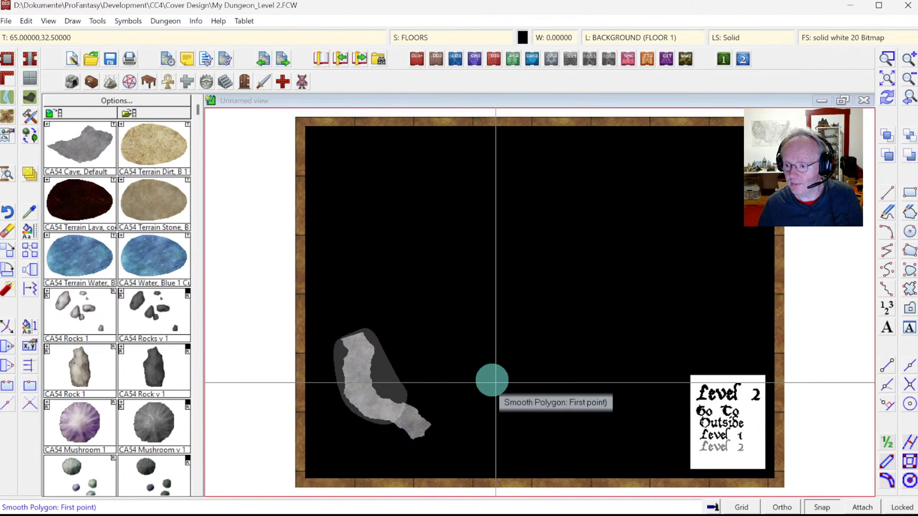
pyautogui.press('Escape')
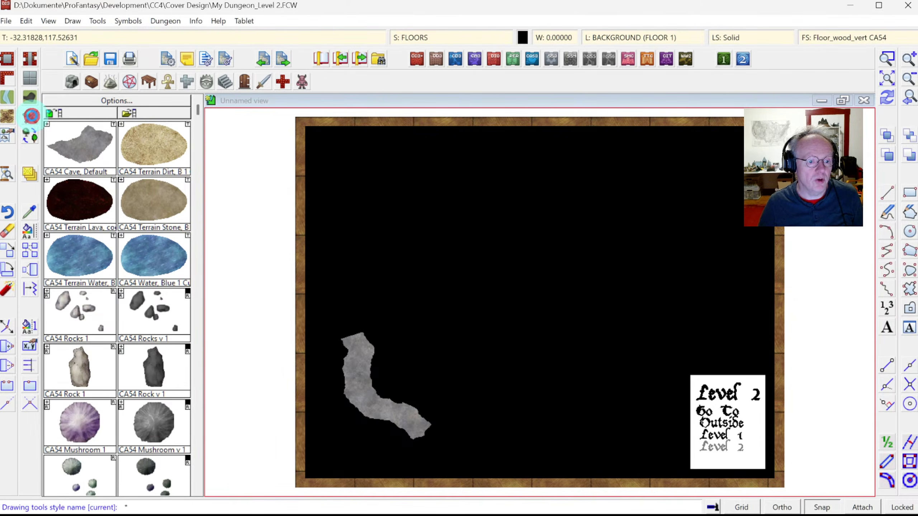
# Change the Floor, Lighter tool's path/polygon draw method to Straight and save the tool settings.
pyautogui.click(374, 423)
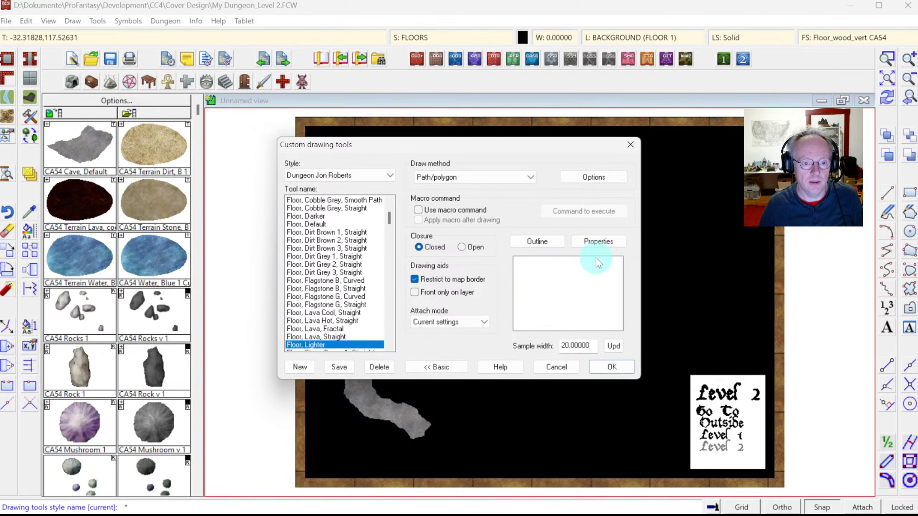
pyautogui.click(590, 178)
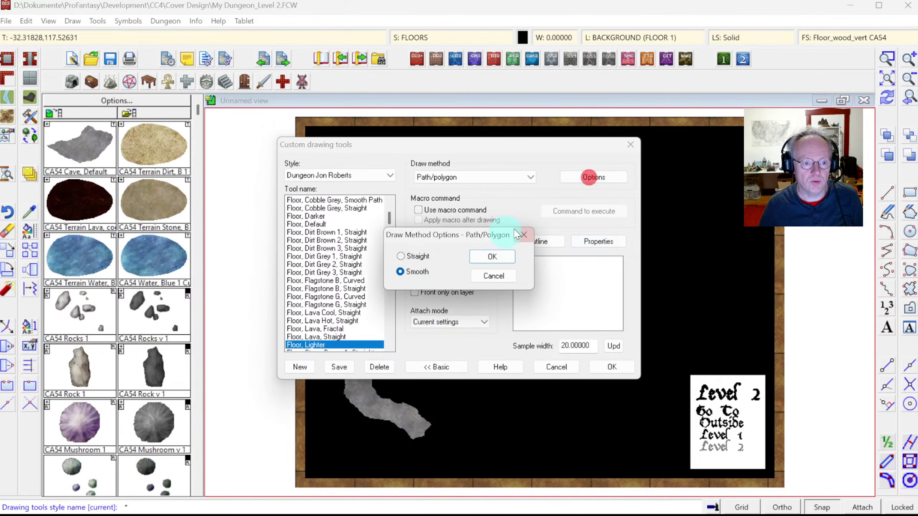
pyautogui.click(491, 259)
pyautogui.click(610, 366)
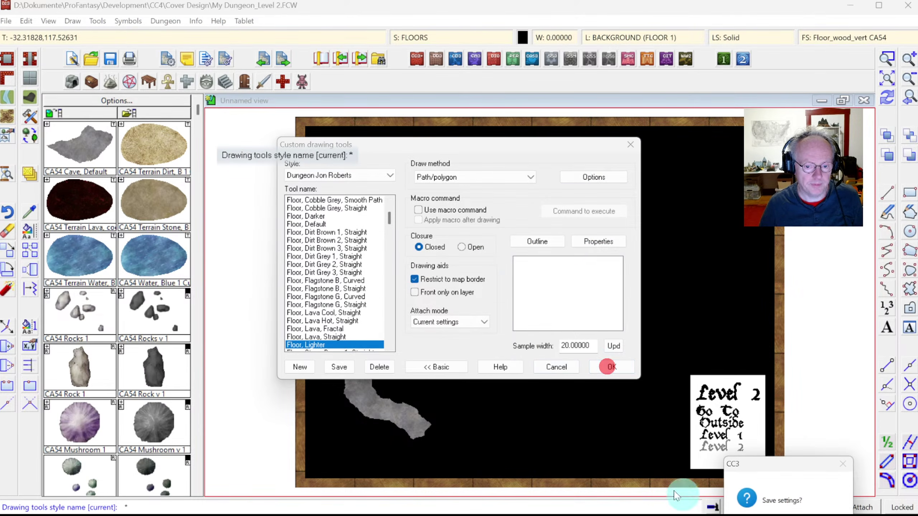
pyautogui.click(395, 413)
pyautogui.click(828, 508)
# Draw a Floor, Lighter polygon over the northern part of the passage by tracing the cave outline.
pyautogui.press('t')
pyautogui.click(386, 398)
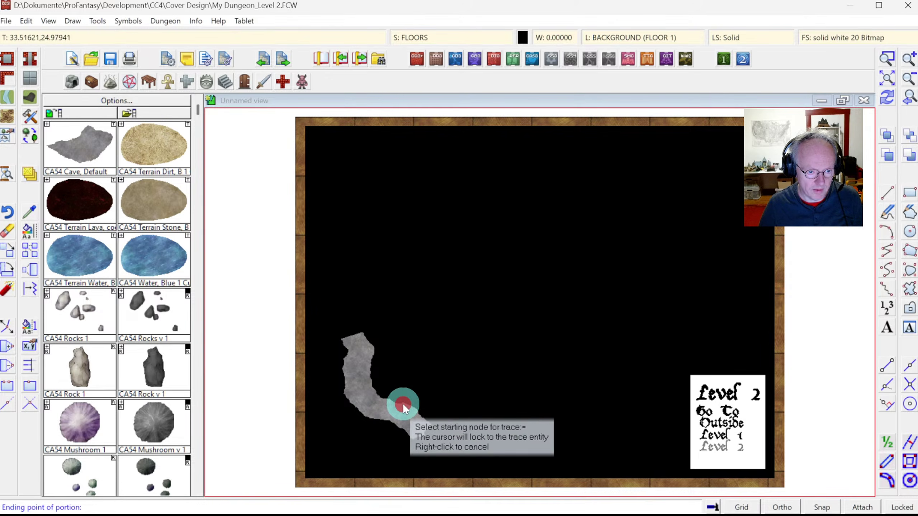
pyautogui.click(403, 399)
pyautogui.click(365, 411)
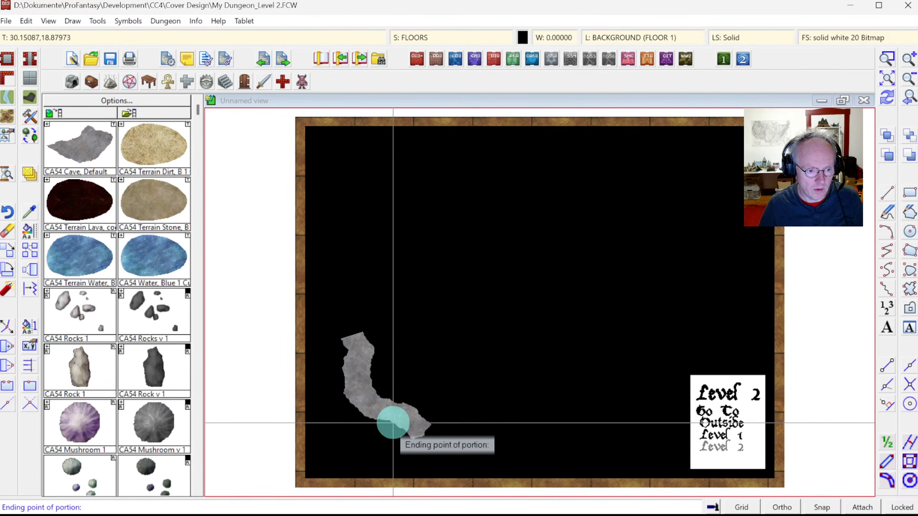
pyautogui.click(399, 414)
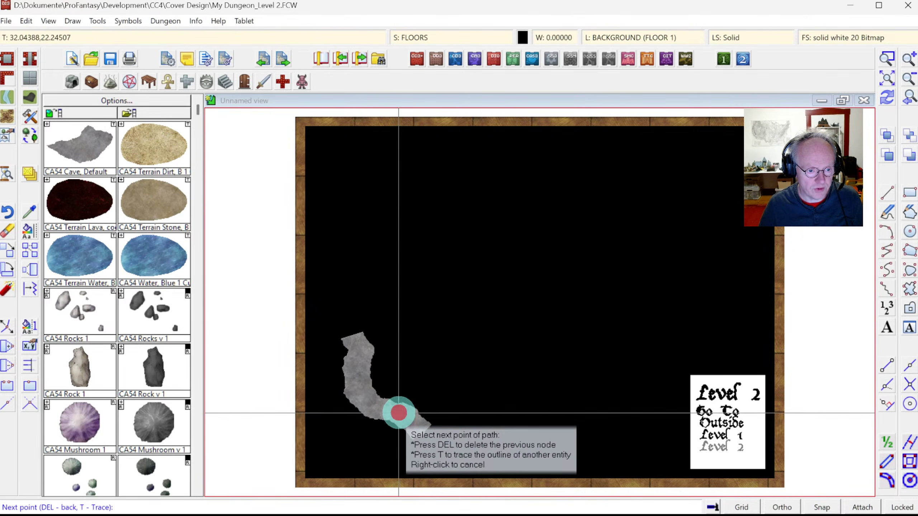
pyautogui.rightClick(543, 420)
# Delete the stray node at the southern end of the lighter floor polygon so its edge runs straight across the passage.
pyautogui.click(887, 58)
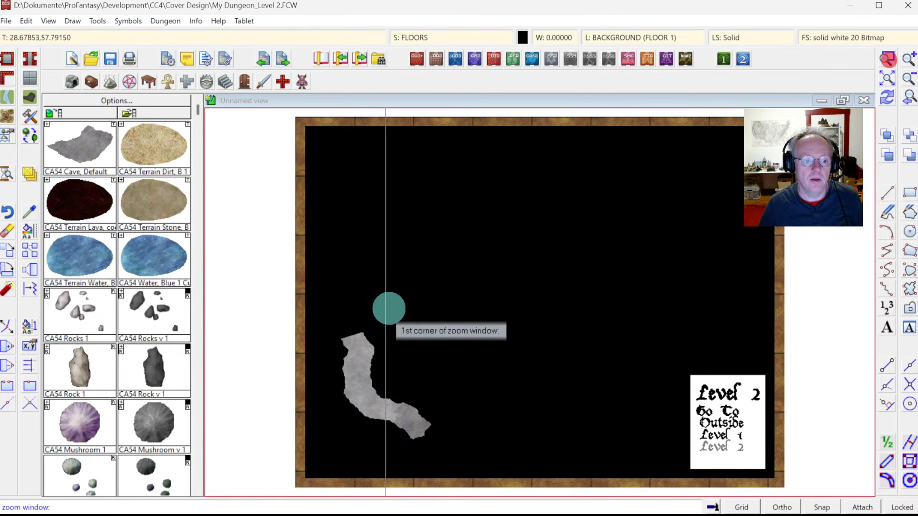
pyautogui.click(326, 321)
pyautogui.click(452, 448)
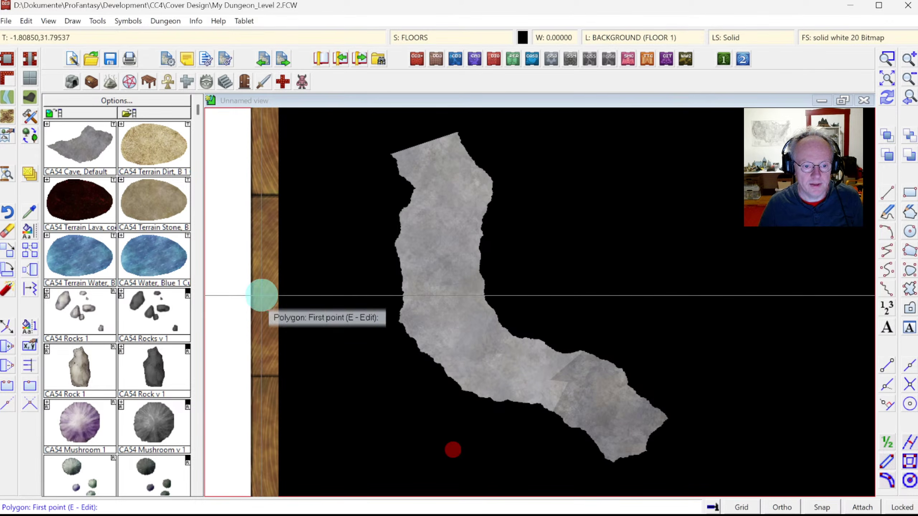
pyautogui.click(8, 366)
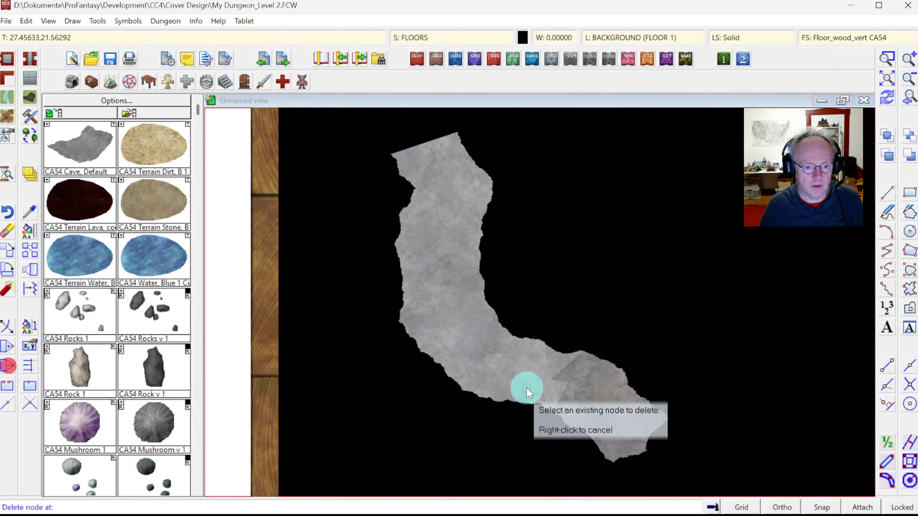
pyautogui.click(555, 383)
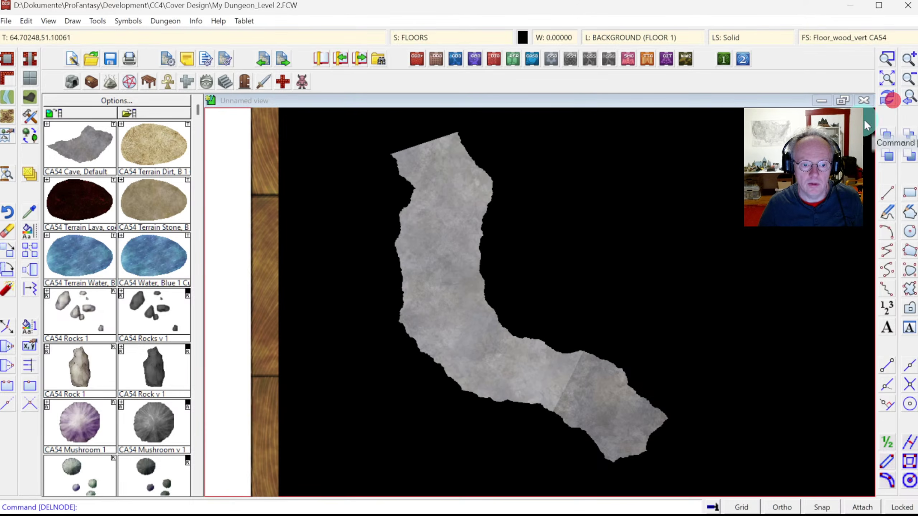
pyautogui.click(208, 339)
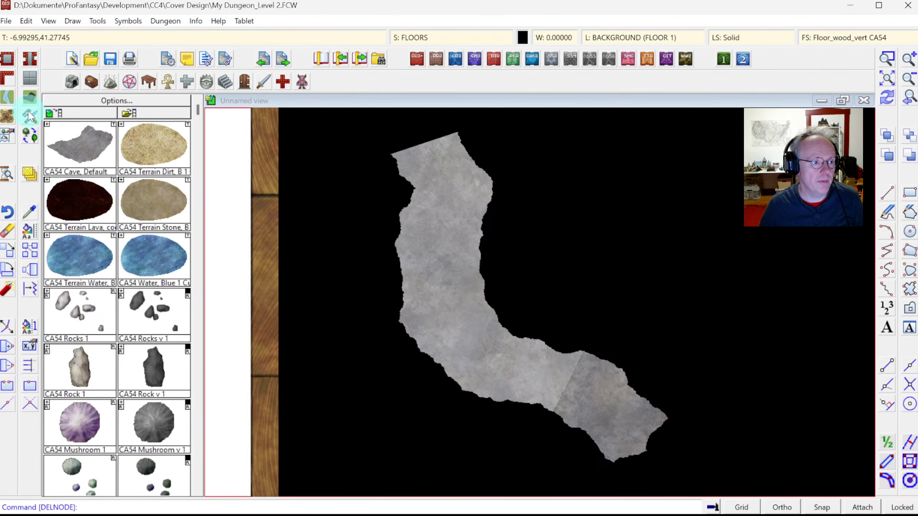
# Draw a second Floor, Lighter polygon by tracing the cave outline from the passage's lower bend up to its northern end.
pyautogui.click(32, 82)
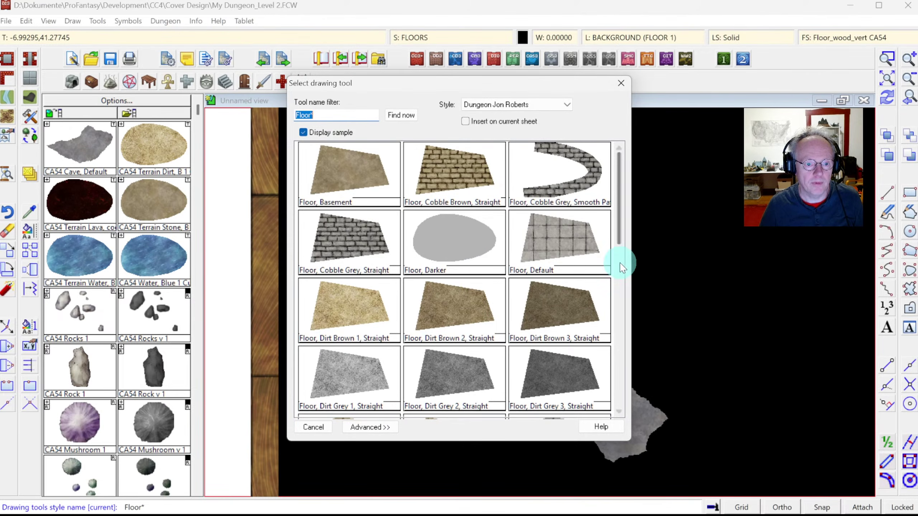
pyautogui.click(621, 259)
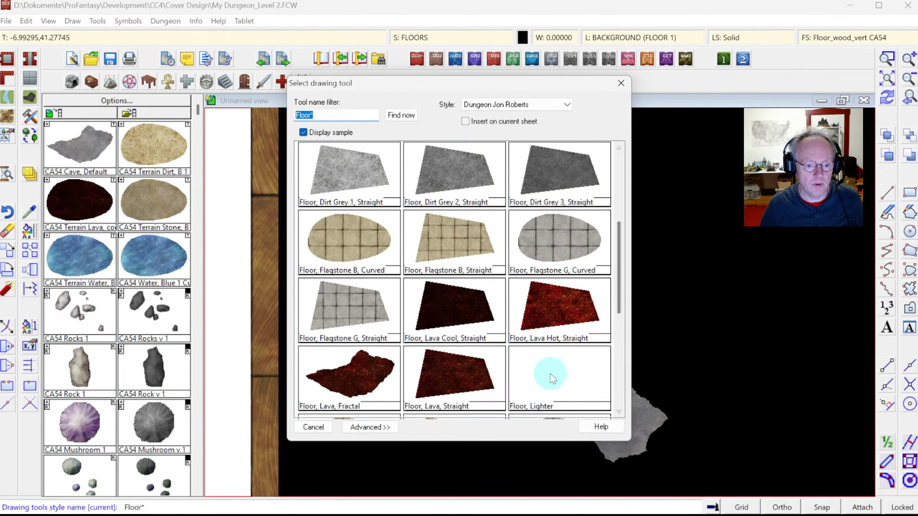
pyautogui.doubleClick(537, 363)
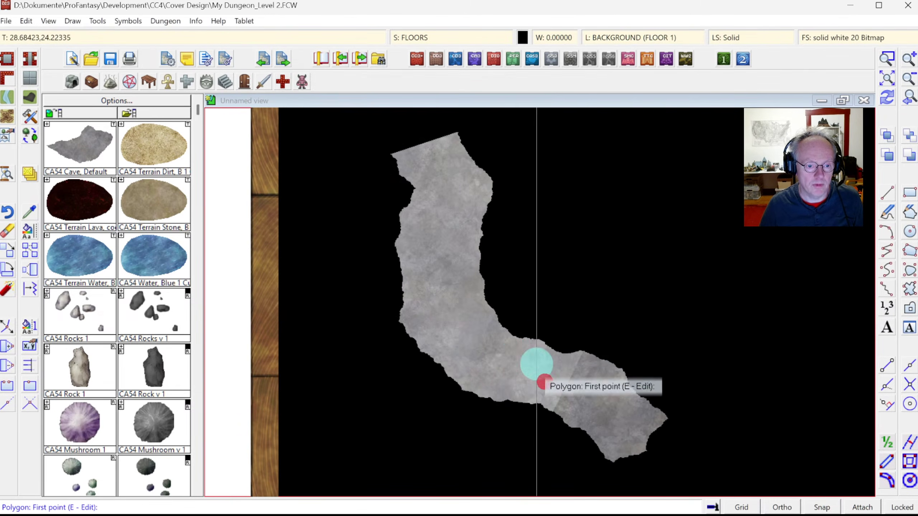
pyautogui.press('F5')
pyautogui.click(520, 342)
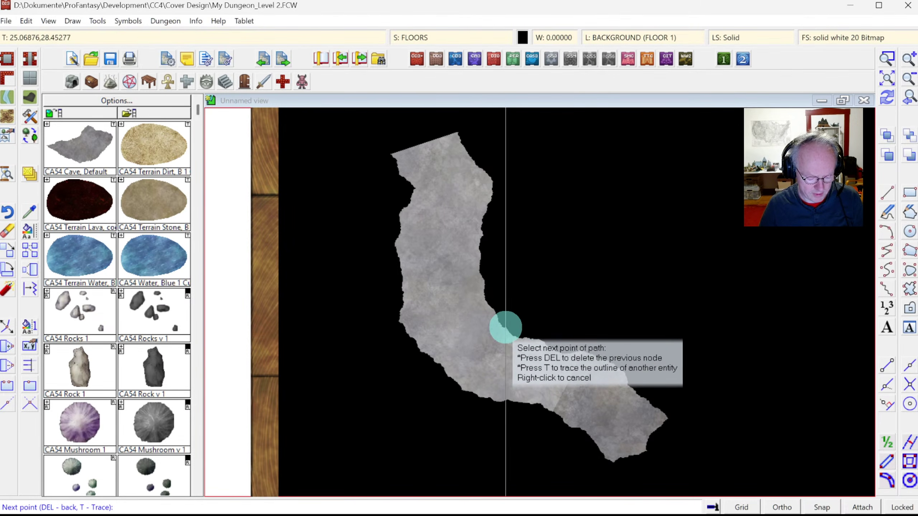
pyautogui.press('t')
pyautogui.click(503, 336)
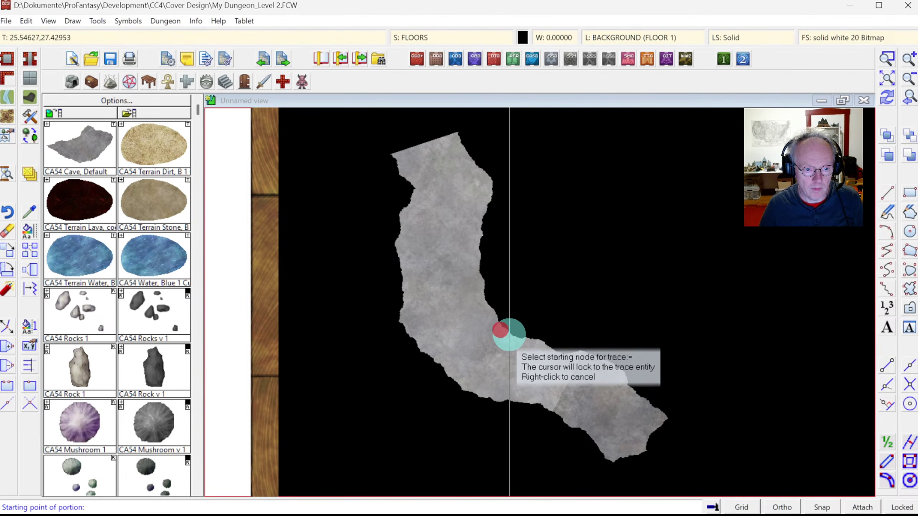
pyautogui.click(508, 335)
pyautogui.click(485, 390)
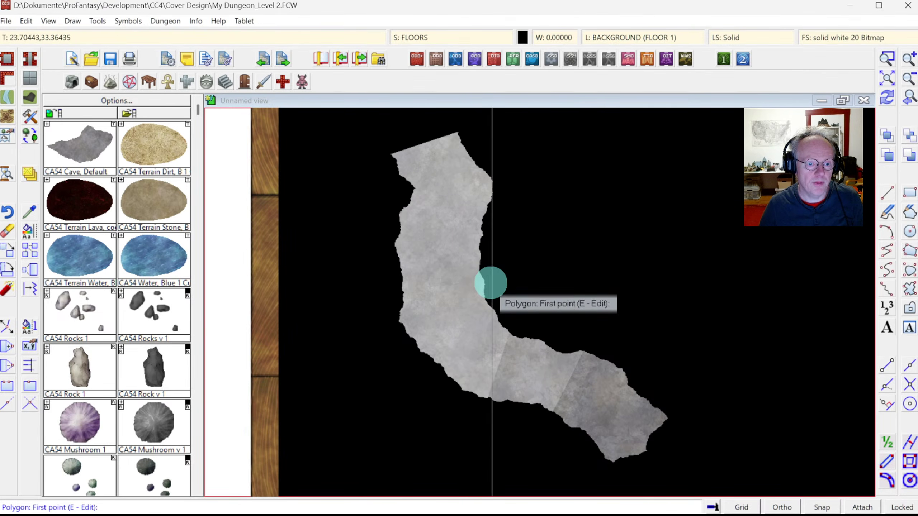
# Draw a third Floor, Lighter polygon by tracing the cave outline from the middle of the vertical section northwards.
pyautogui.click(453, 297)
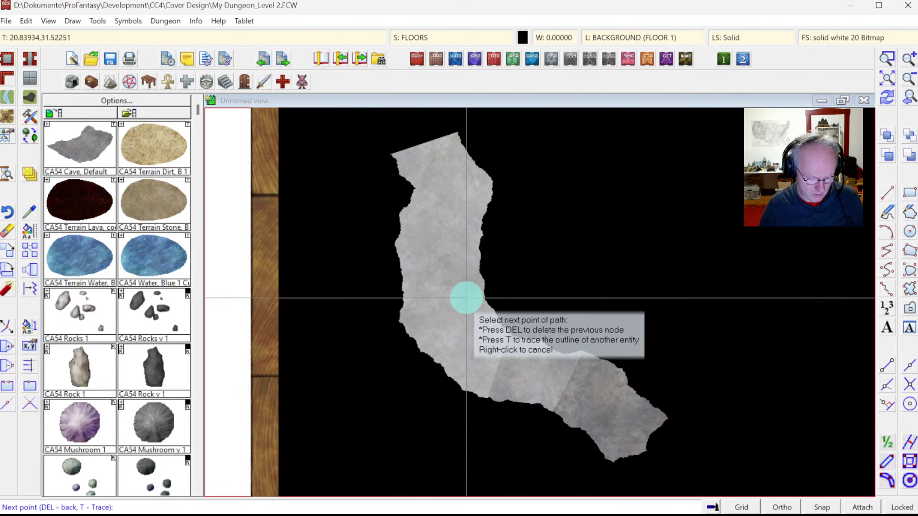
pyautogui.press('t')
pyautogui.click(480, 281)
pyautogui.click(487, 287)
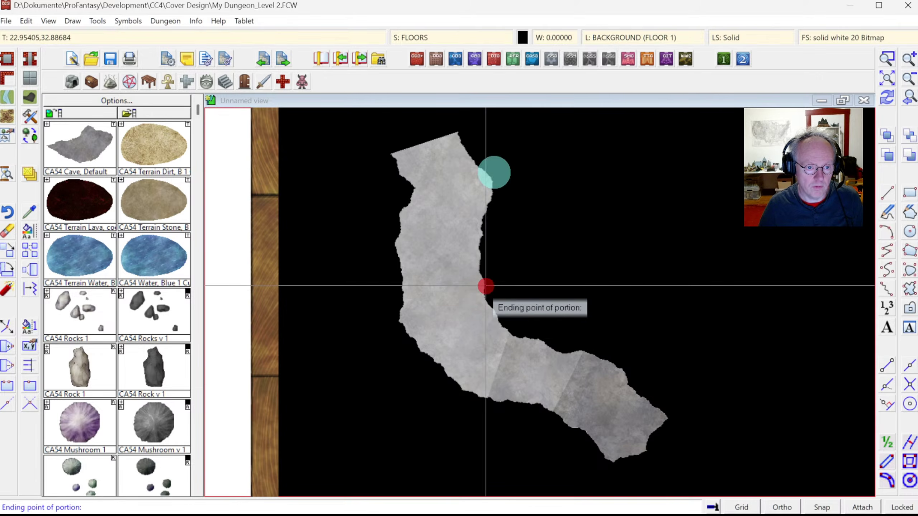
pyautogui.click(418, 314)
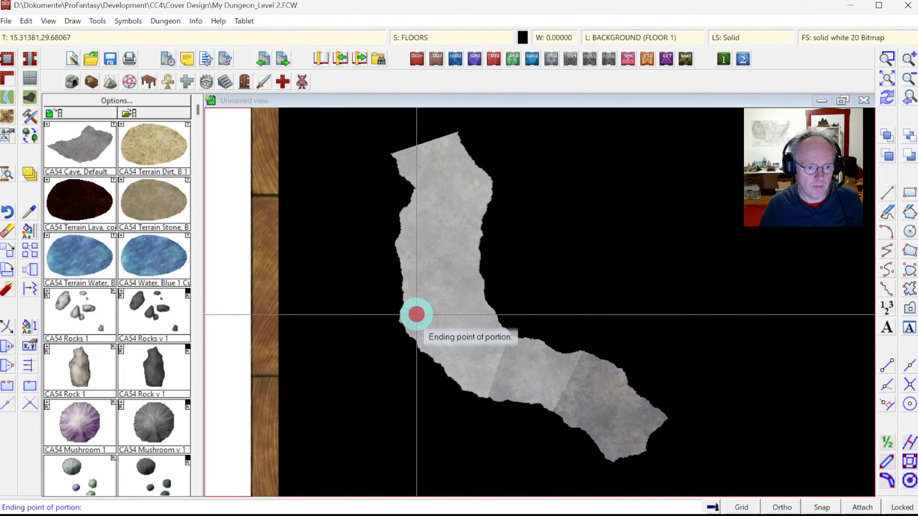
pyautogui.rightClick(524, 309)
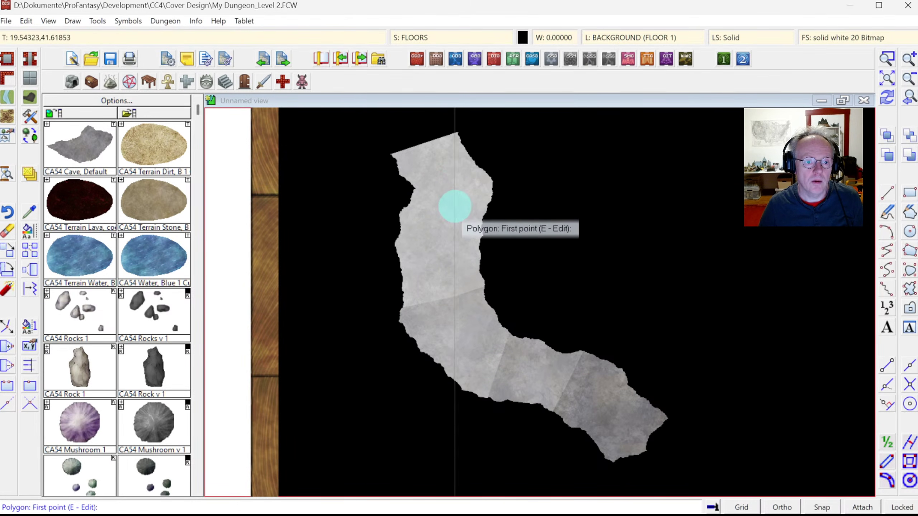
# Draw a fourth Floor, Lighter polygon by tracing the cave outline around the northernmost stretch of the passage.
pyautogui.click(447, 216)
pyautogui.press('t')
pyautogui.click(490, 205)
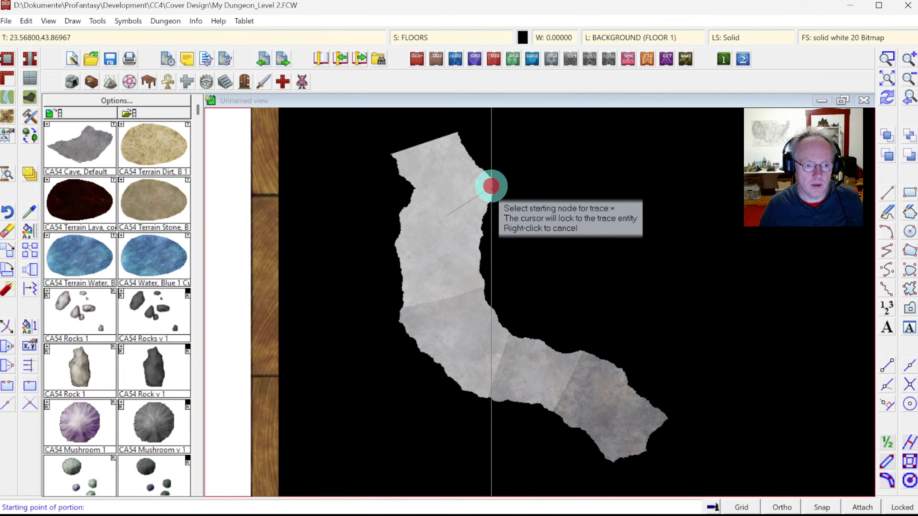
pyautogui.click(490, 210)
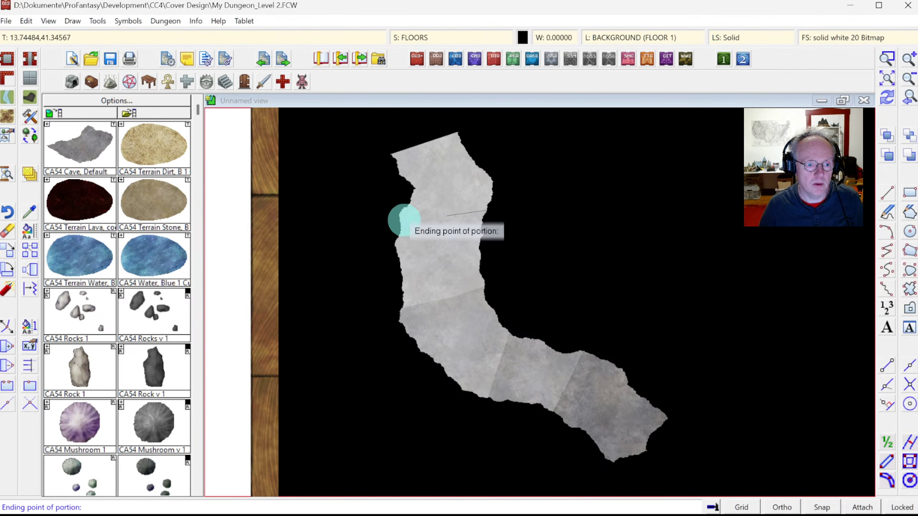
pyautogui.click(405, 221)
pyautogui.rightClick(492, 266)
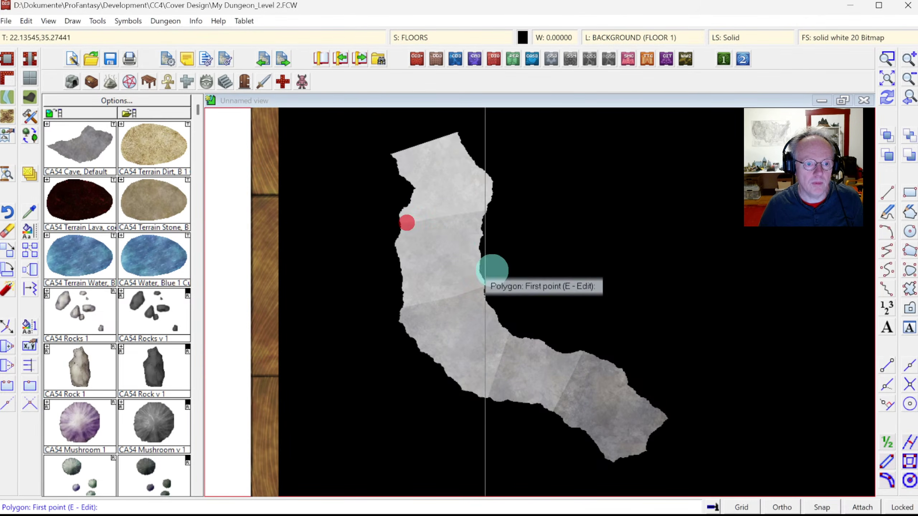
# Show the whole map again and activate the sheet effects with redraw enabled.
pyautogui.click(908, 102)
pyautogui.rightClick(511, 312)
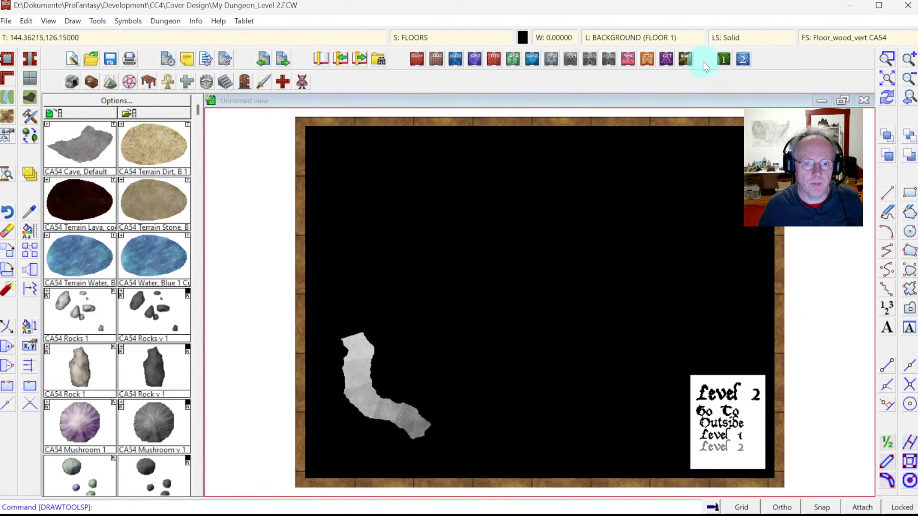
pyautogui.click(444, 38)
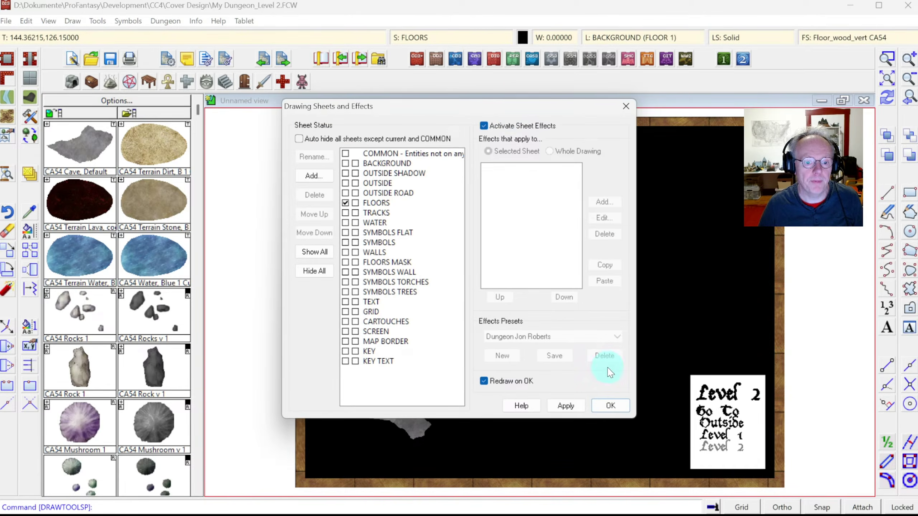
pyautogui.click(610, 406)
pyautogui.rightClick(615, 406)
pyautogui.click(656, 338)
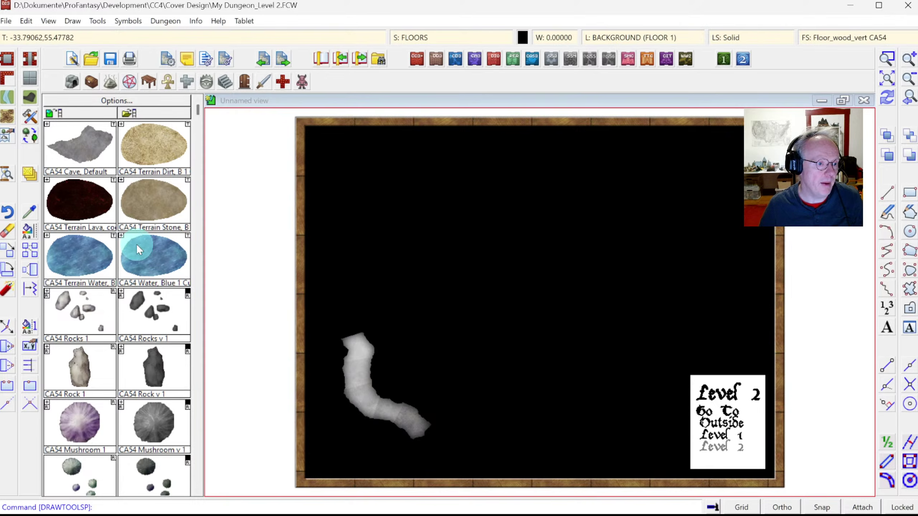
pyautogui.click(85, 150)
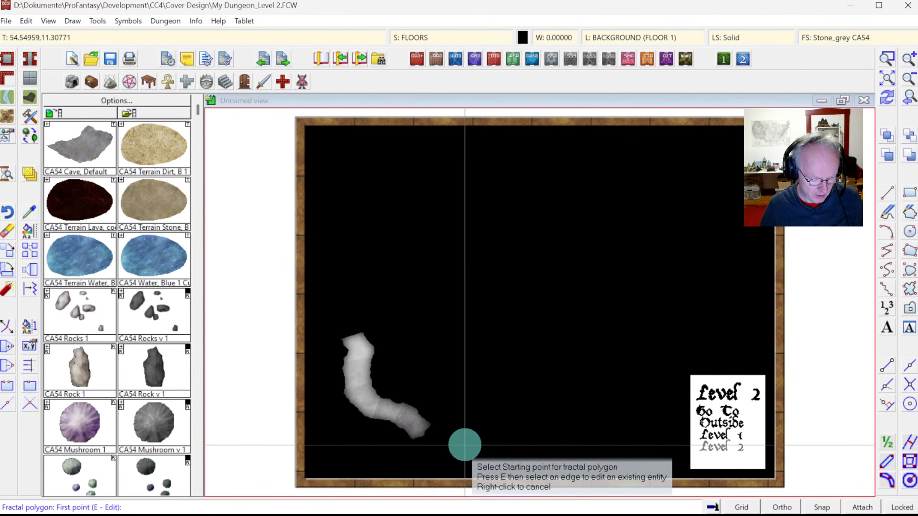
pyautogui.click(412, 440)
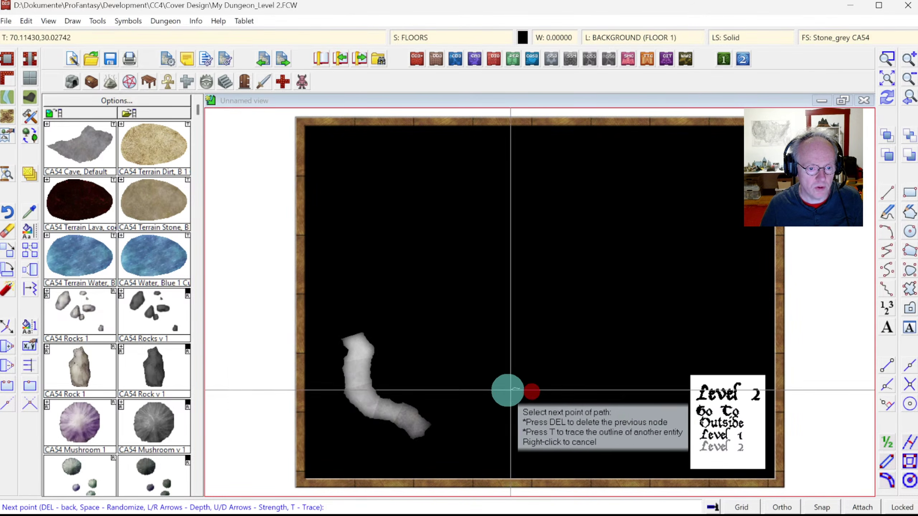
pyautogui.click(504, 391)
pyautogui.click(491, 402)
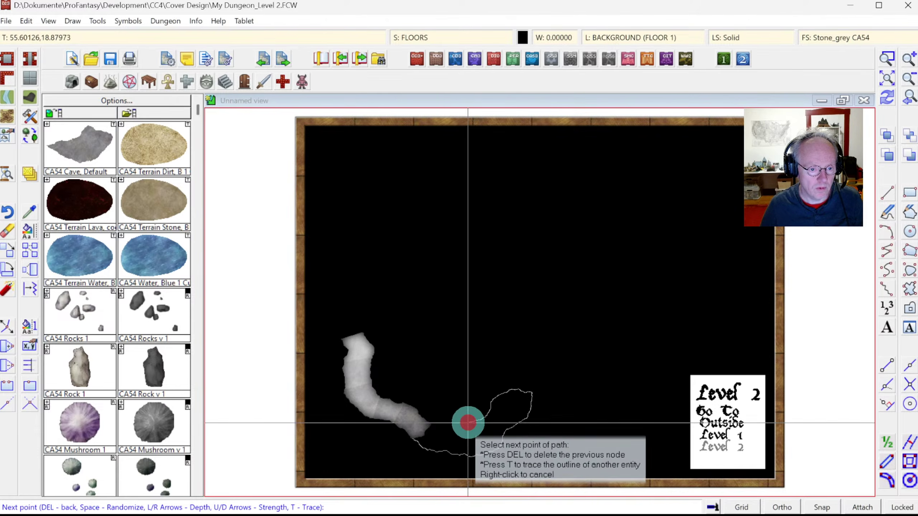
pyautogui.click(448, 423)
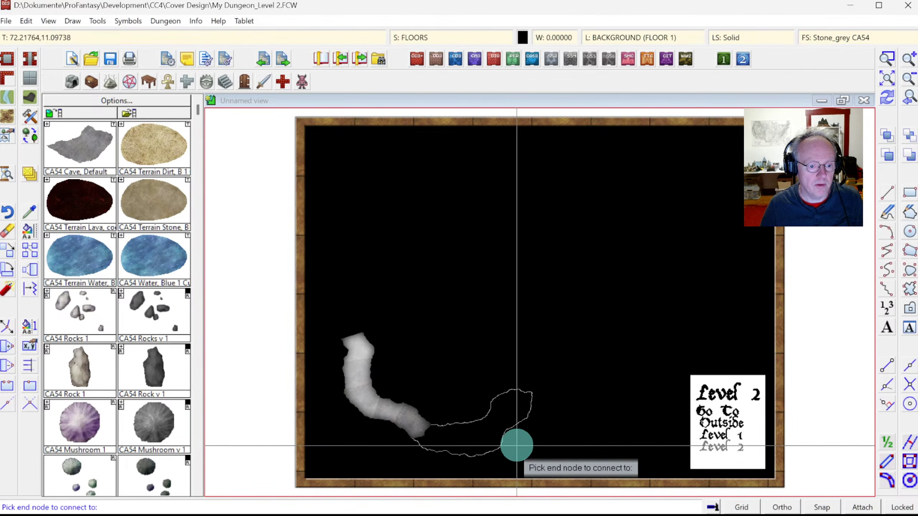
pyautogui.click(517, 445)
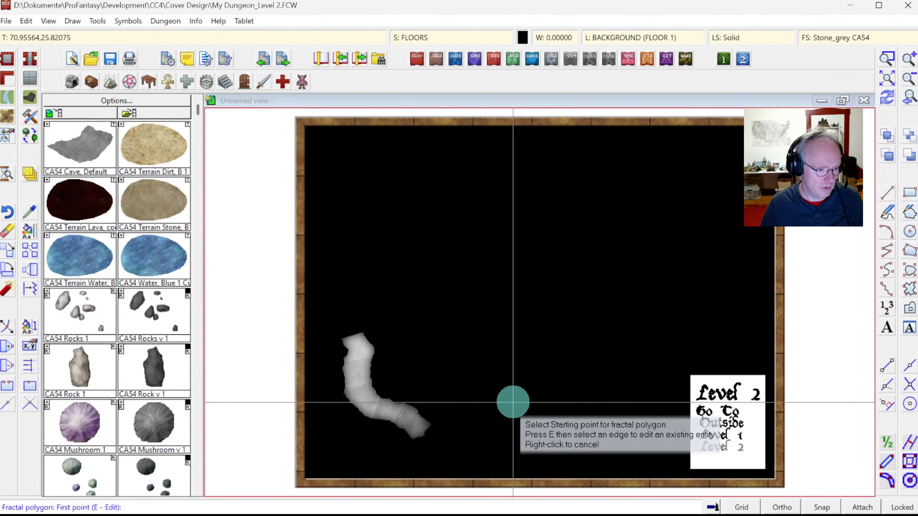
# Draw a Cave, Default fractal polygon that continues the passage from its southeastern end eastwards, curving up to the northeast.
pyautogui.click(416, 447)
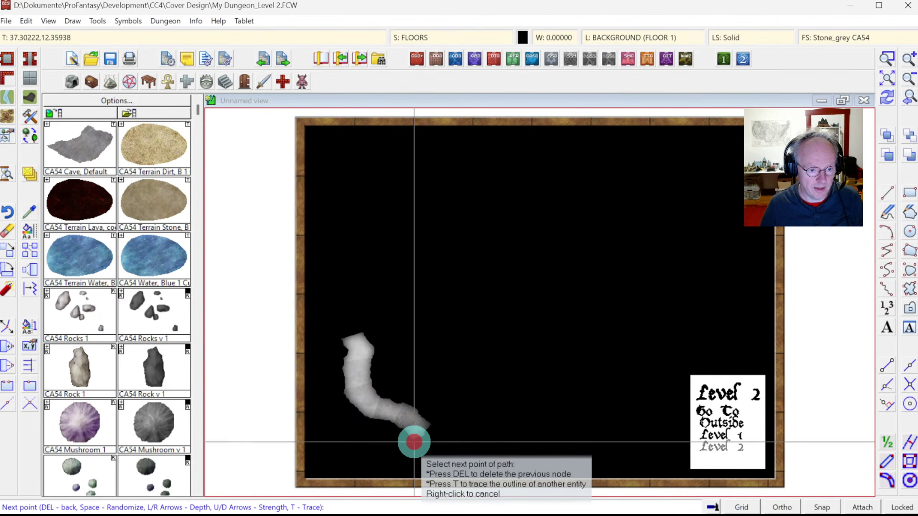
pyautogui.click(435, 458)
pyautogui.click(457, 457)
pyautogui.click(488, 458)
pyautogui.click(508, 444)
pyautogui.click(542, 406)
pyautogui.click(513, 402)
pyautogui.click(455, 431)
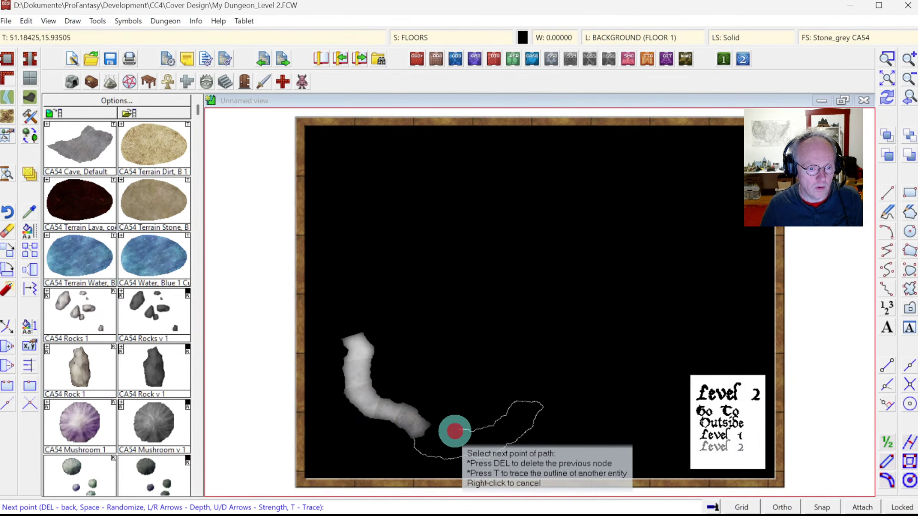
pyautogui.press('Return')
pyautogui.click(436, 427)
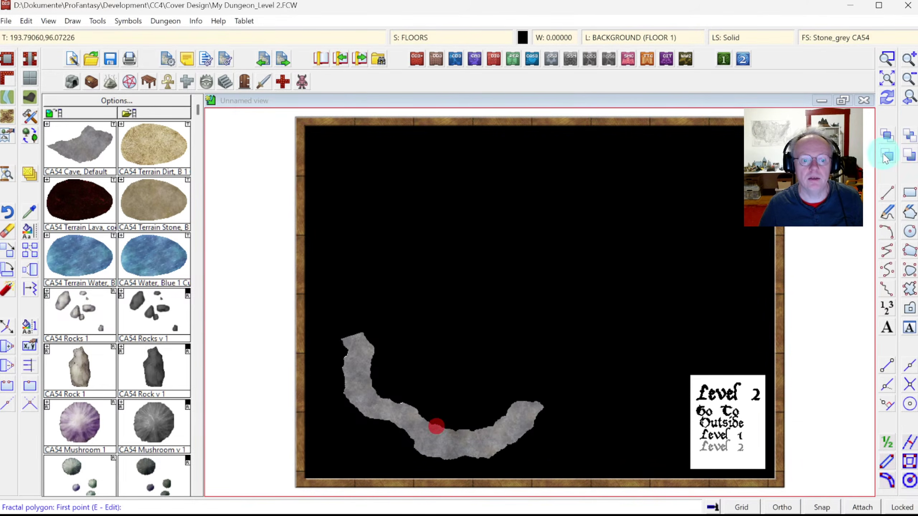
pyautogui.click(879, 107)
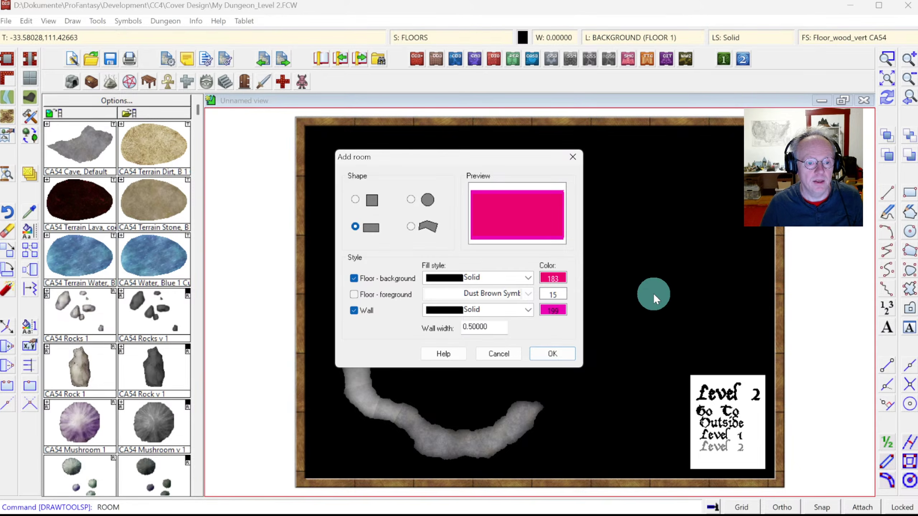
# Set the new room's wall to color 243 and fill style Flagstones_grey CA54.
pyautogui.click(553, 310)
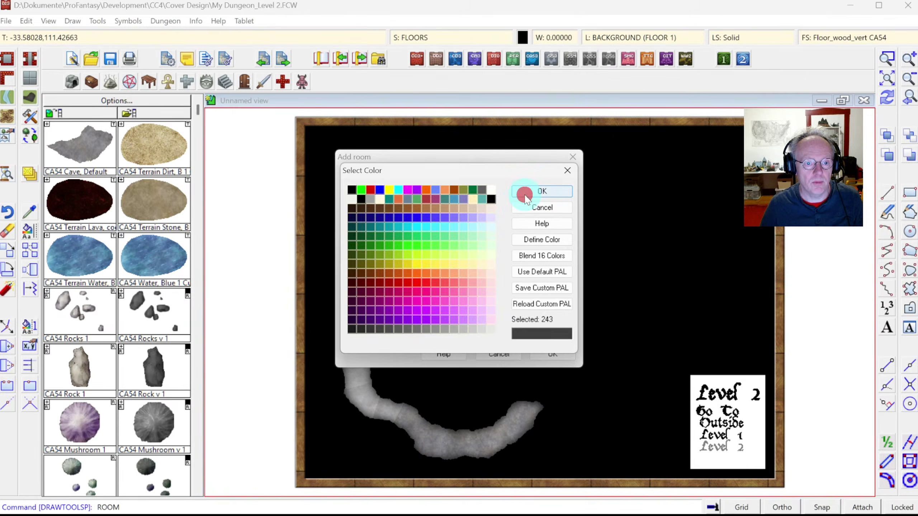
pyautogui.click(526, 197)
pyautogui.click(529, 311)
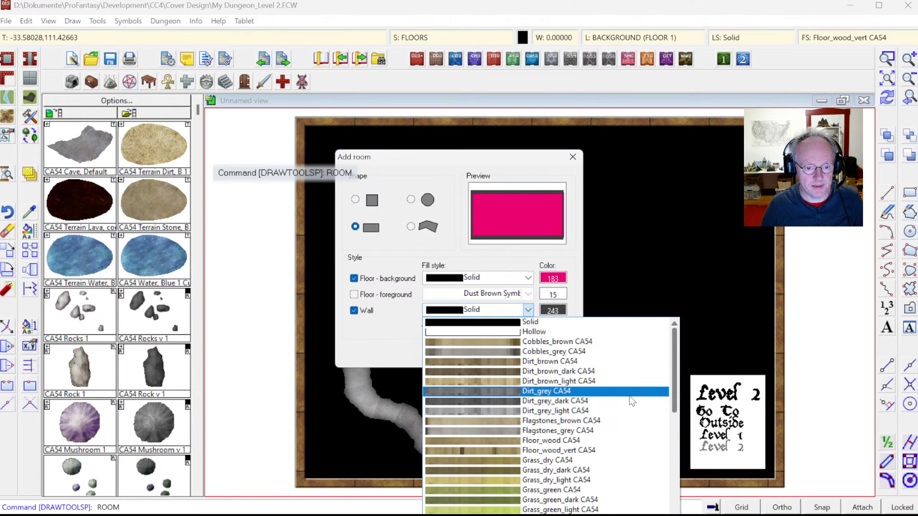
pyautogui.click(573, 430)
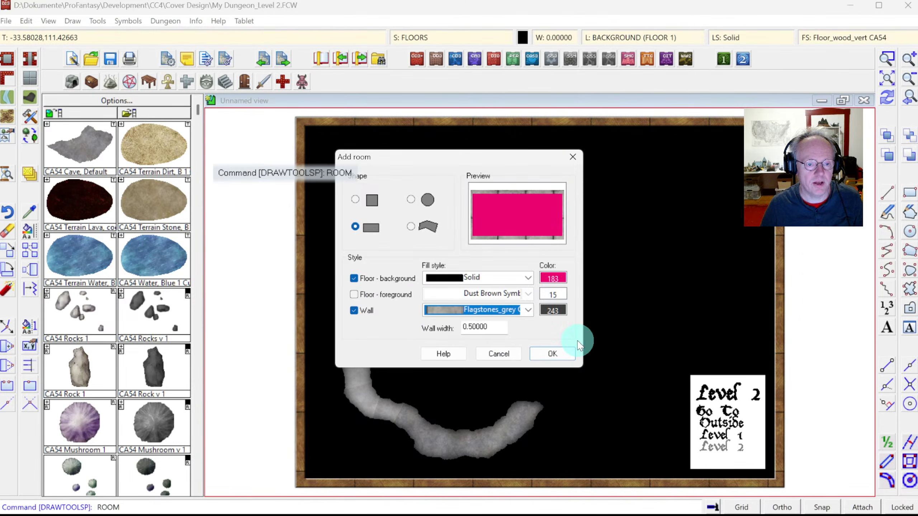
# Change the new room's wall fill style to Wall_stone_grey CA54.
pyautogui.click(530, 312)
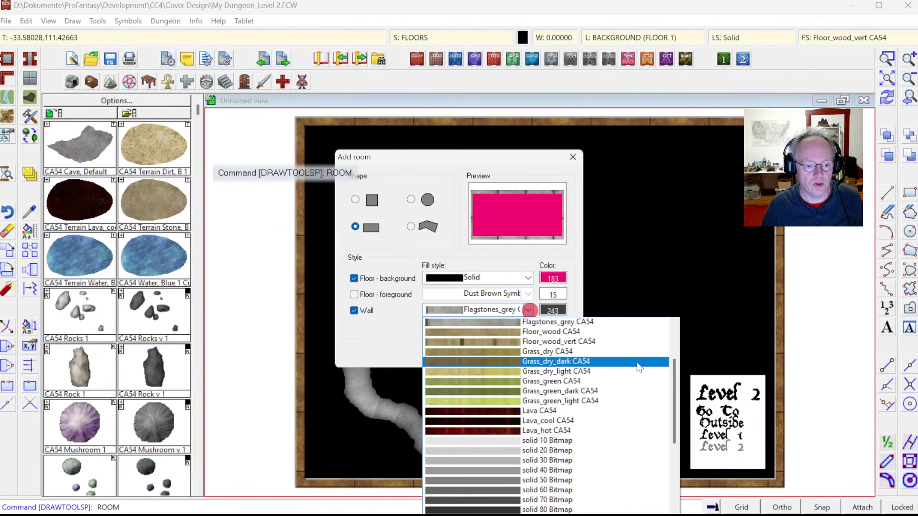
pyautogui.moveTo(674, 384); pyautogui.dragTo(674, 427)
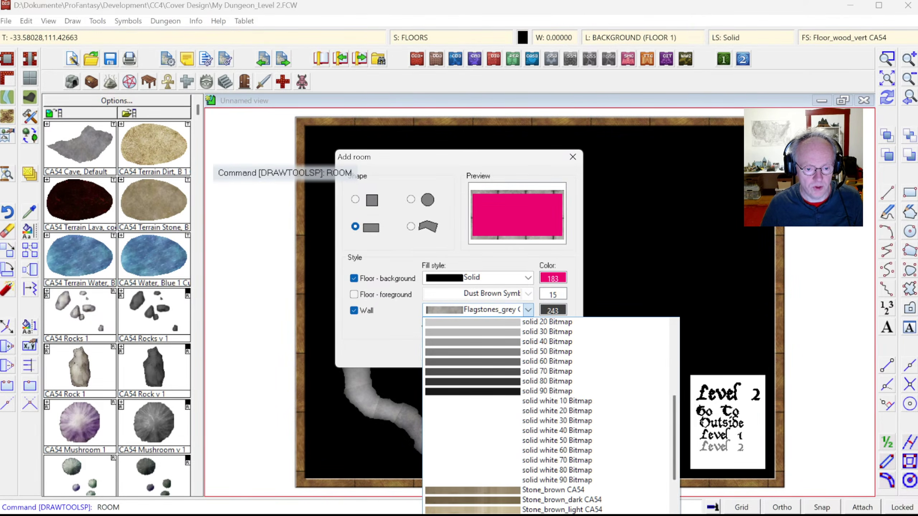
pyautogui.click(491, 310)
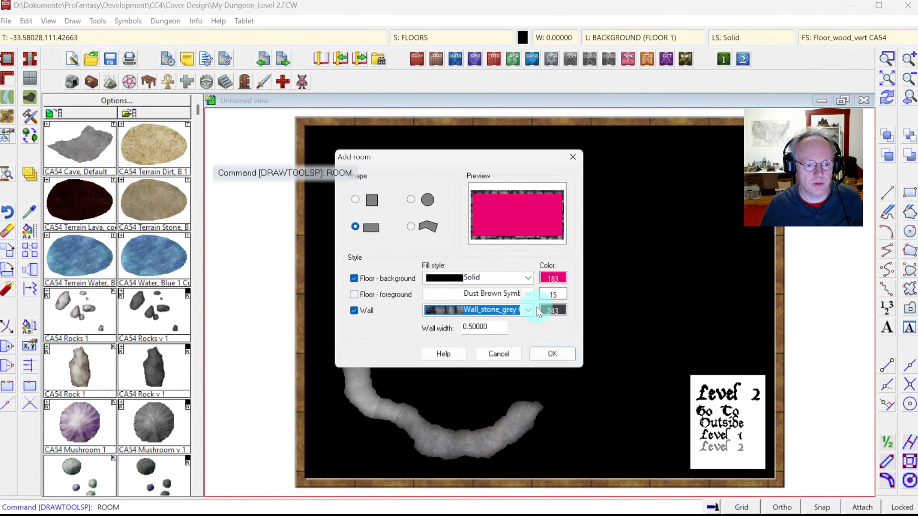
# Set the new room's floor background to Flagstones_grey CA54 and choose the polygonal room shape.
pyautogui.click(530, 278)
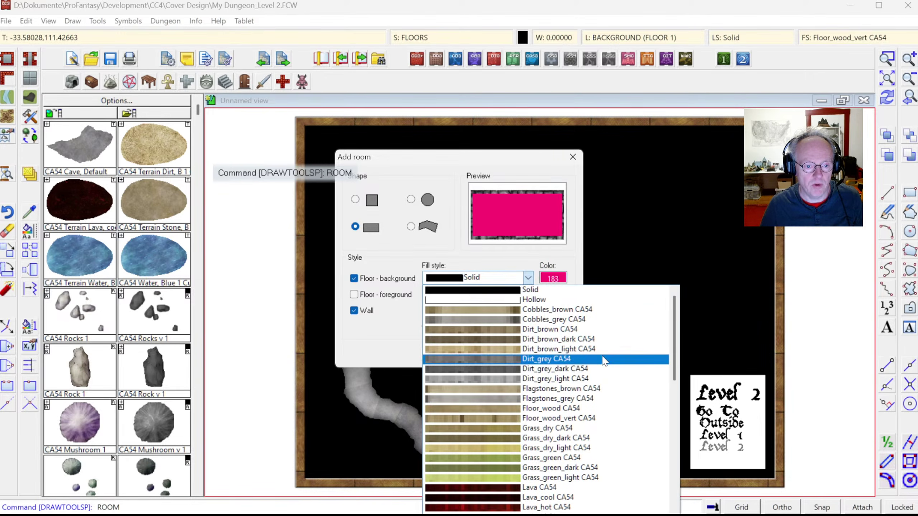
pyautogui.click(560, 398)
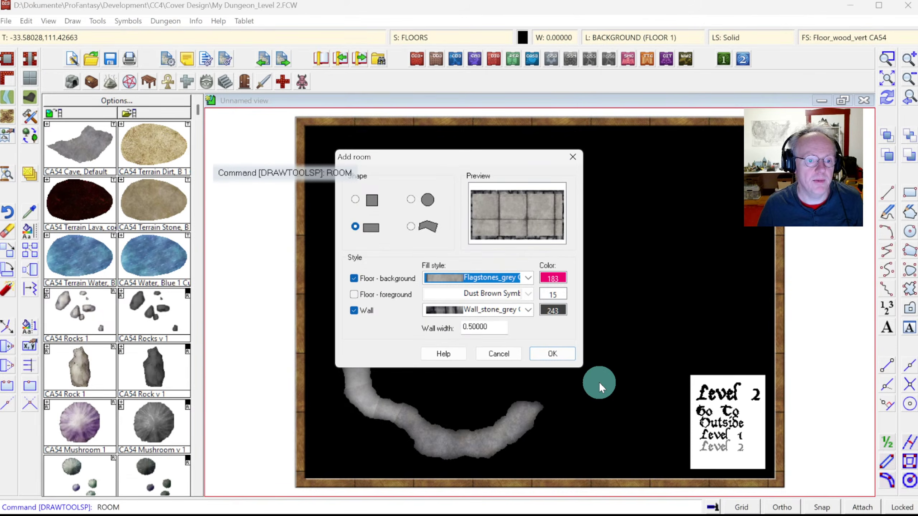
pyautogui.click(411, 227)
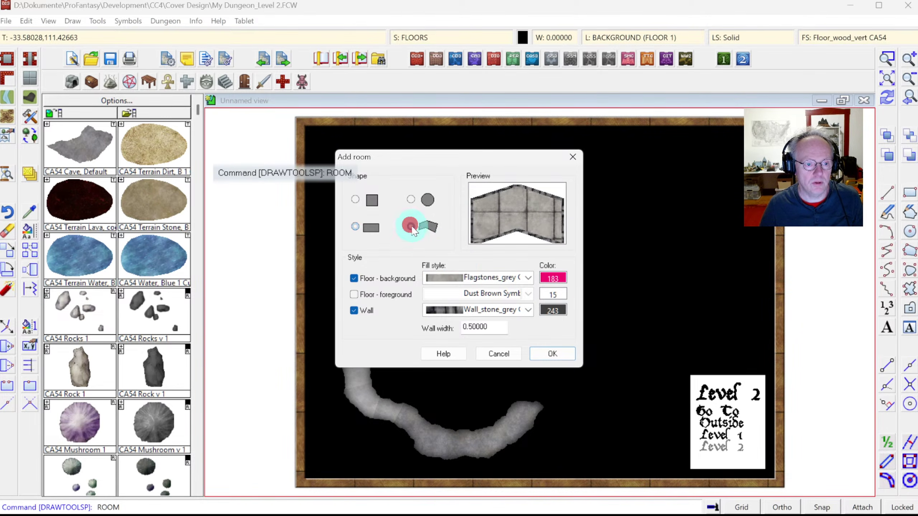
pyautogui.click(552, 354)
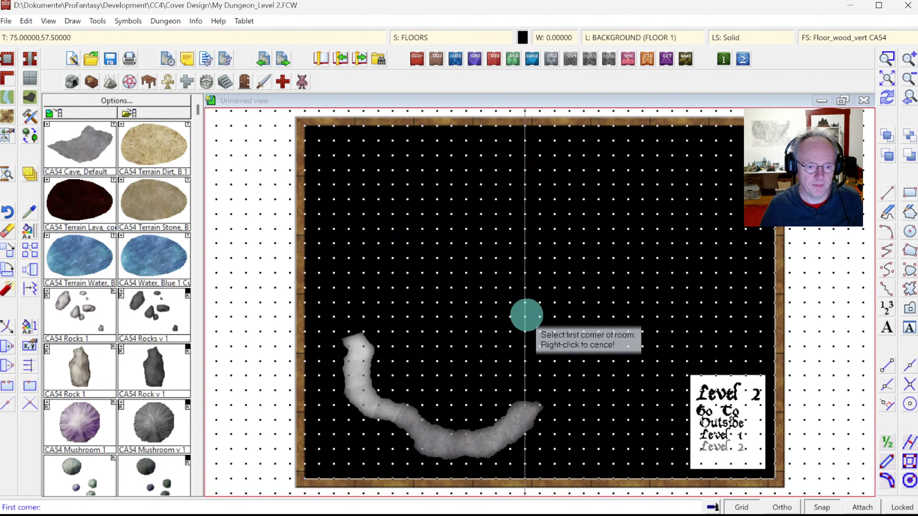
pyautogui.click(511, 373)
pyautogui.rightClick(509, 374)
pyautogui.rightClick(510, 374)
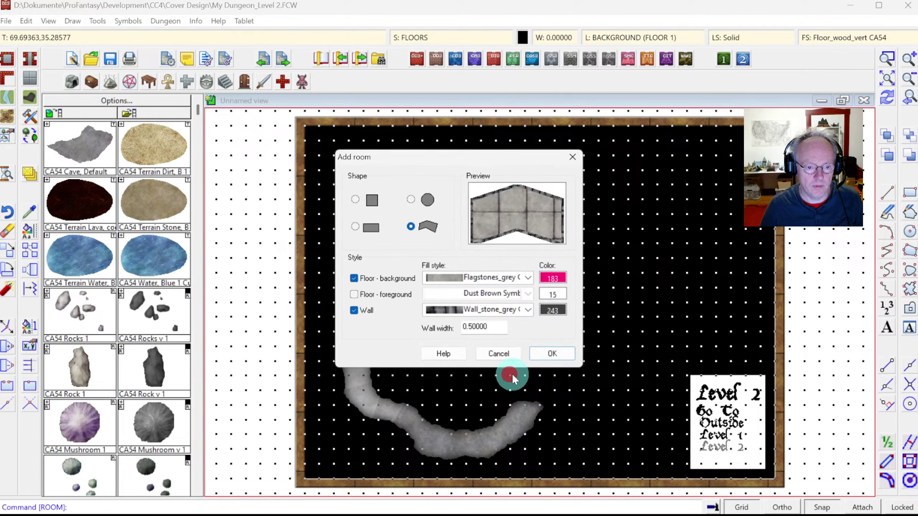
# Draw a polygonal room about nine by four tiles north of the passage's eastern end, with a two-tile-wide alcove projecting south towards it.
pyautogui.click(550, 353)
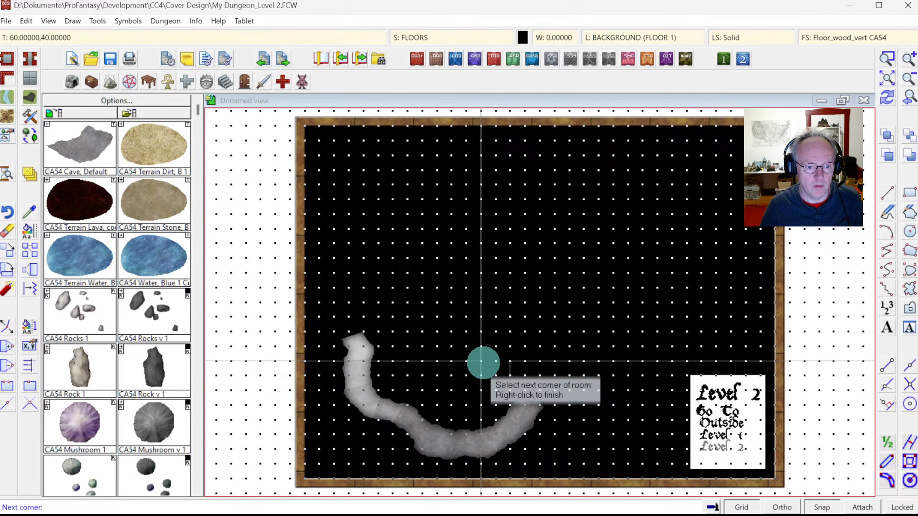
pyautogui.click(466, 361)
pyautogui.click(467, 302)
pyautogui.click(599, 303)
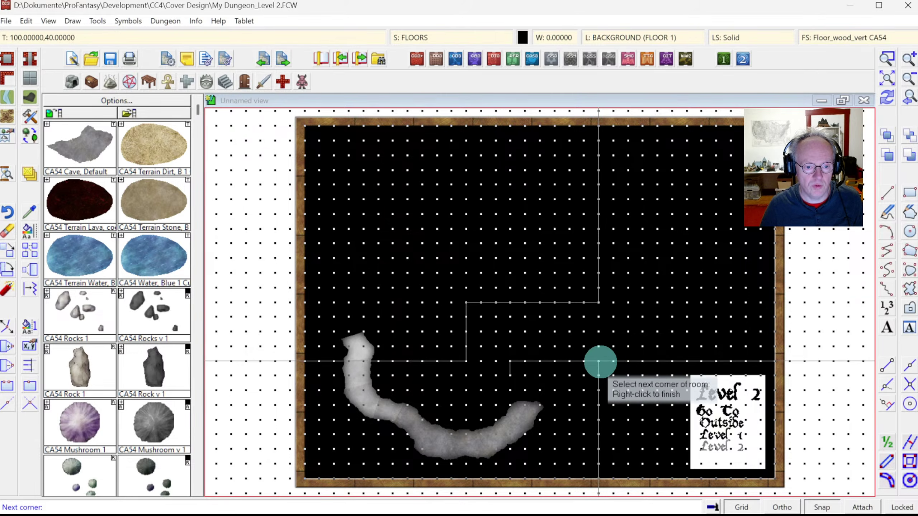
pyautogui.click(599, 361)
pyautogui.click(538, 360)
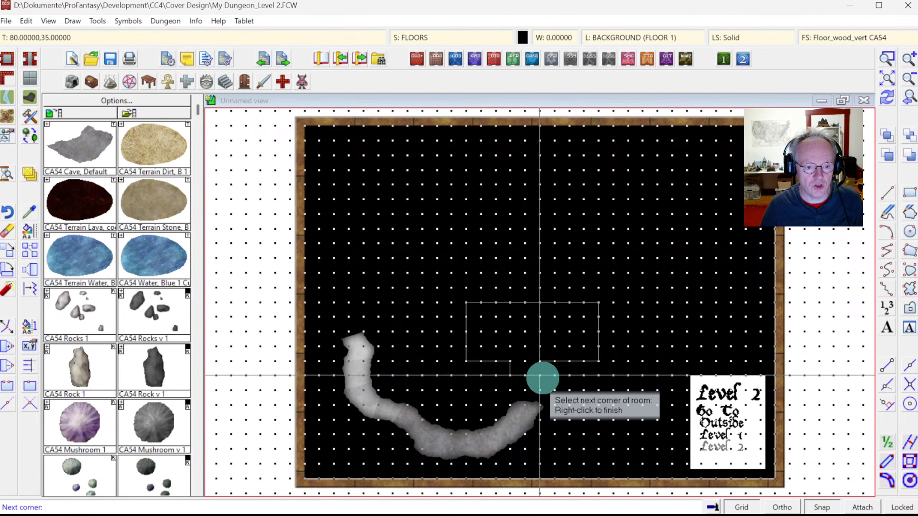
pyautogui.click(541, 376)
pyautogui.rightClick(550, 379)
pyautogui.rightClick(587, 393)
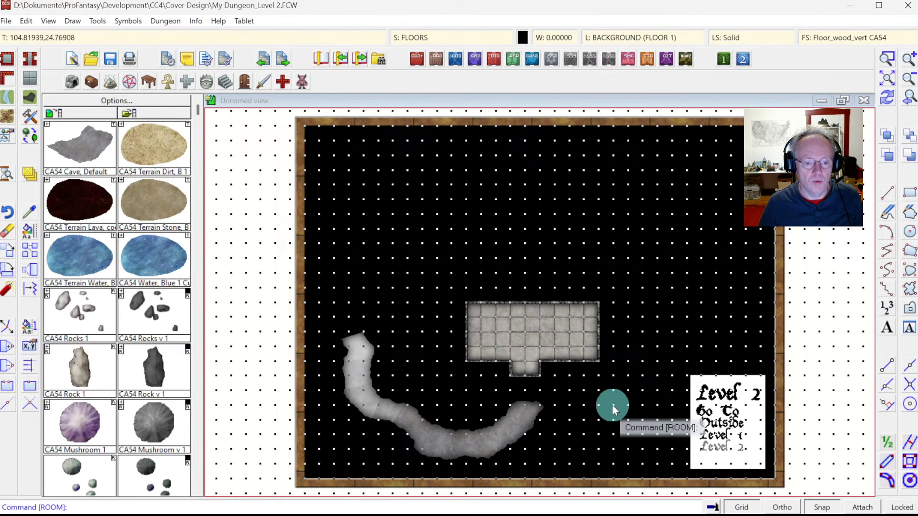
# Place a CA54 Door Dbl Stone symbol centred in the south wall of the room's alcove.
pyautogui.click(887, 59)
pyautogui.click(456, 332)
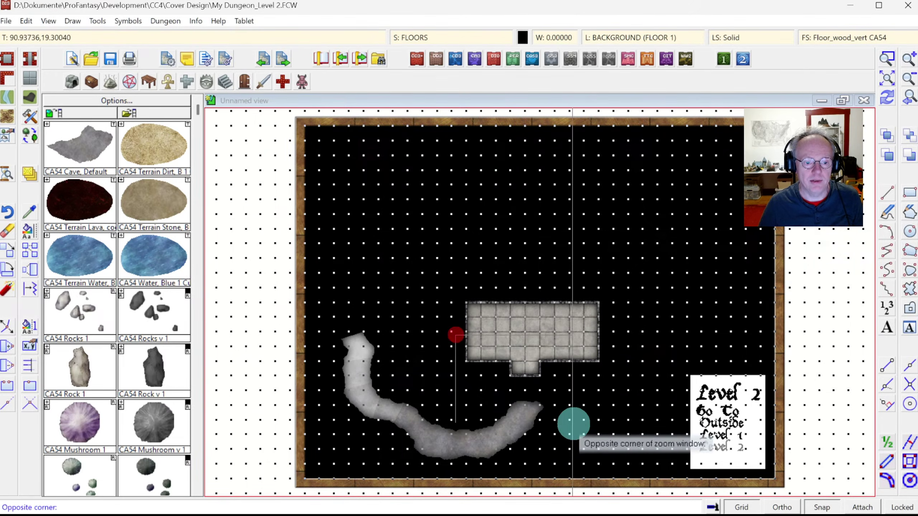
pyautogui.click(581, 434)
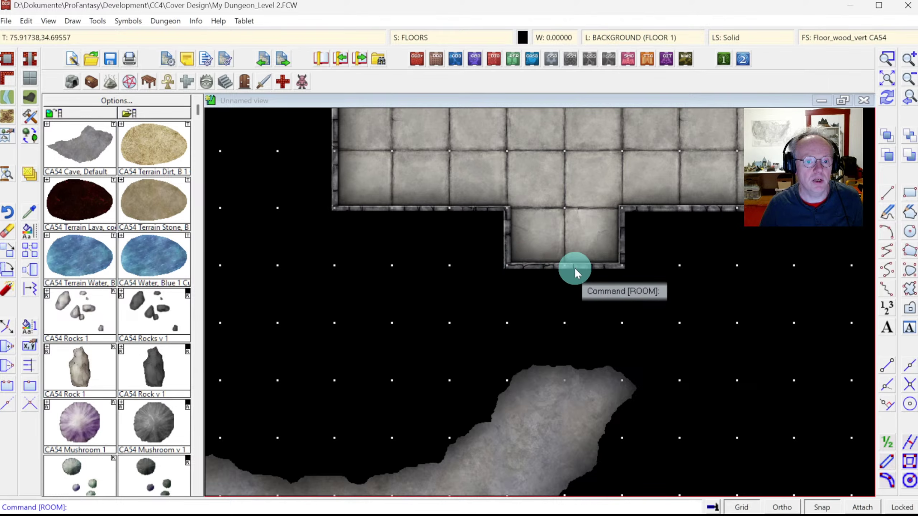
pyautogui.click(244, 81)
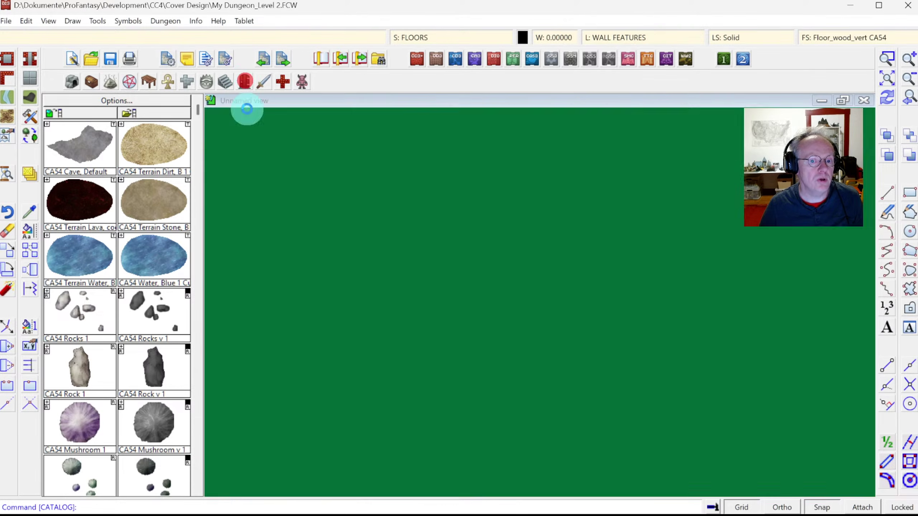
pyautogui.click(151, 196)
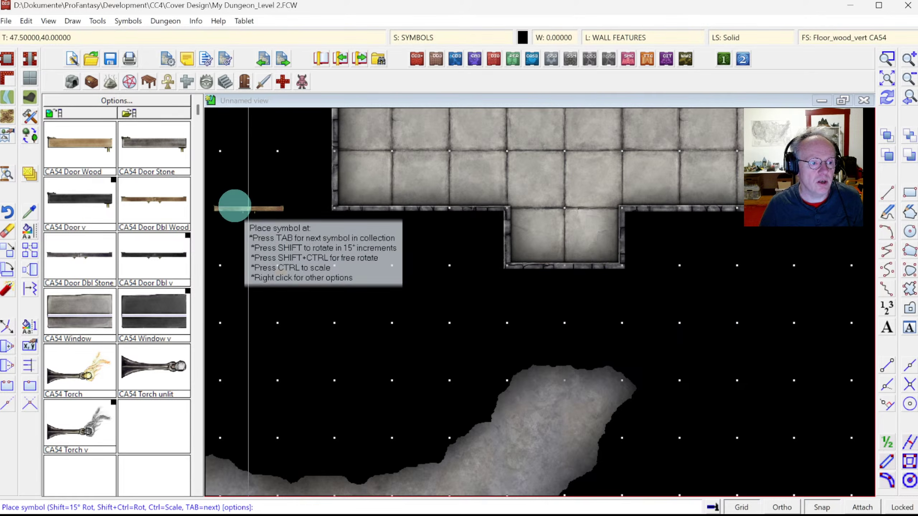
pyautogui.click(97, 254)
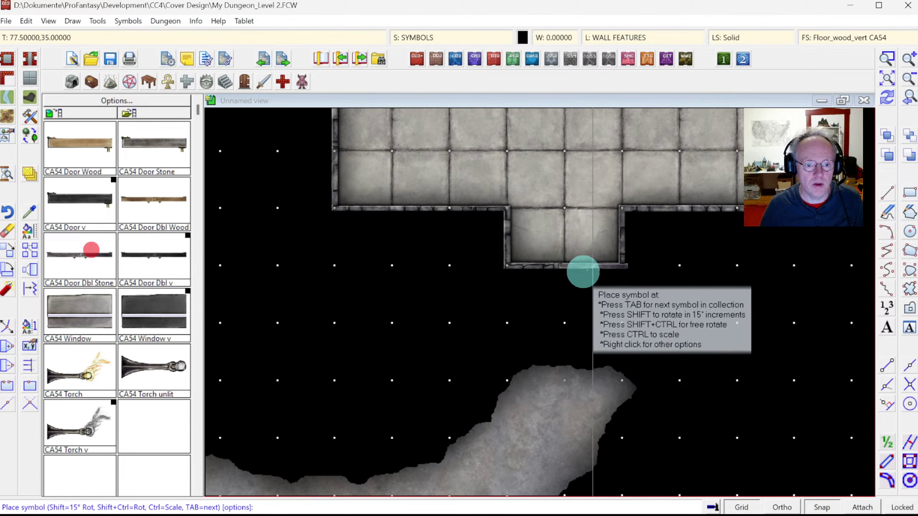
pyautogui.click(564, 267)
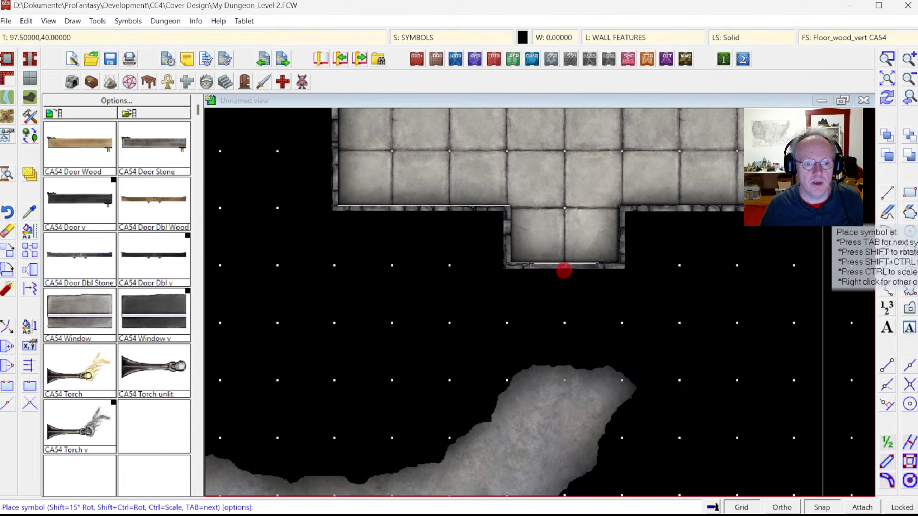
pyautogui.click(884, 103)
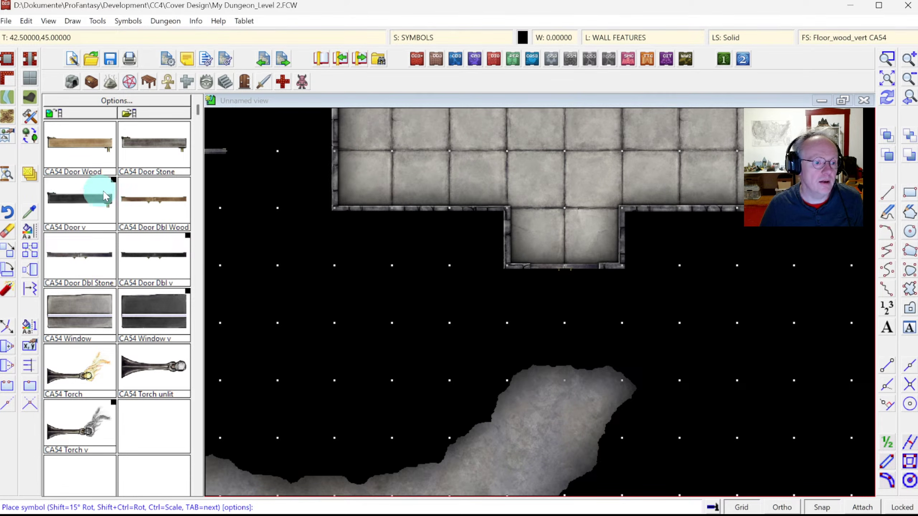
# Edit the cave's fractal polygon so that its eastern end extends north to meet the full width of the alcove's south wall.
pyautogui.click(30, 97)
pyautogui.doubleClick(346, 179)
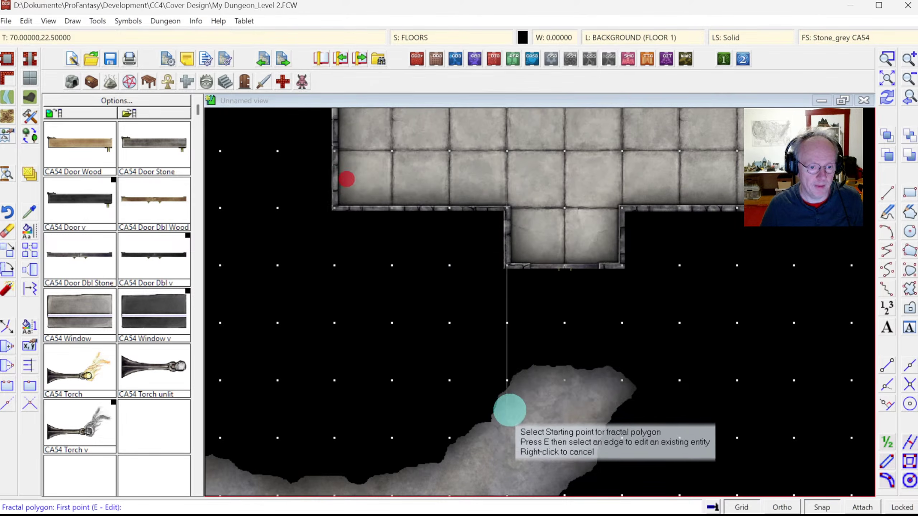
pyautogui.press('e')
pyautogui.click(521, 366)
pyautogui.click(503, 266)
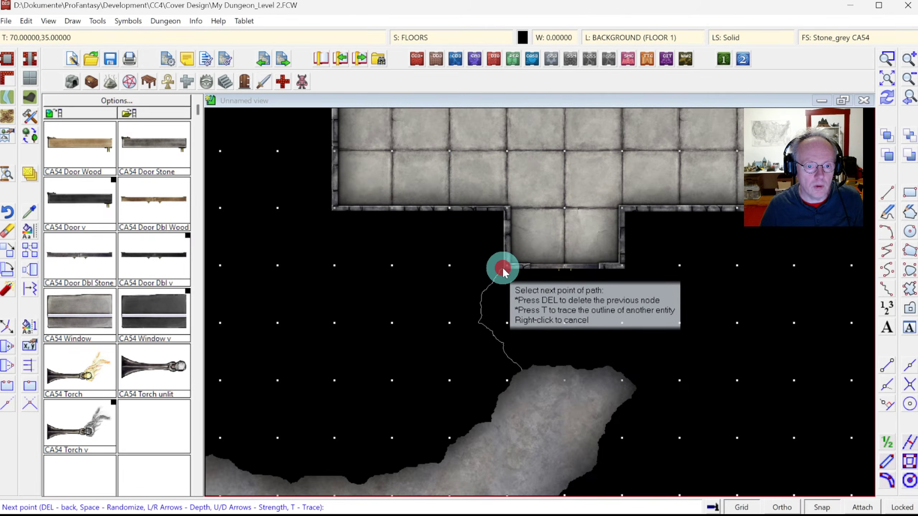
pyautogui.click(618, 266)
pyautogui.doubleClick(640, 323)
pyautogui.click(644, 383)
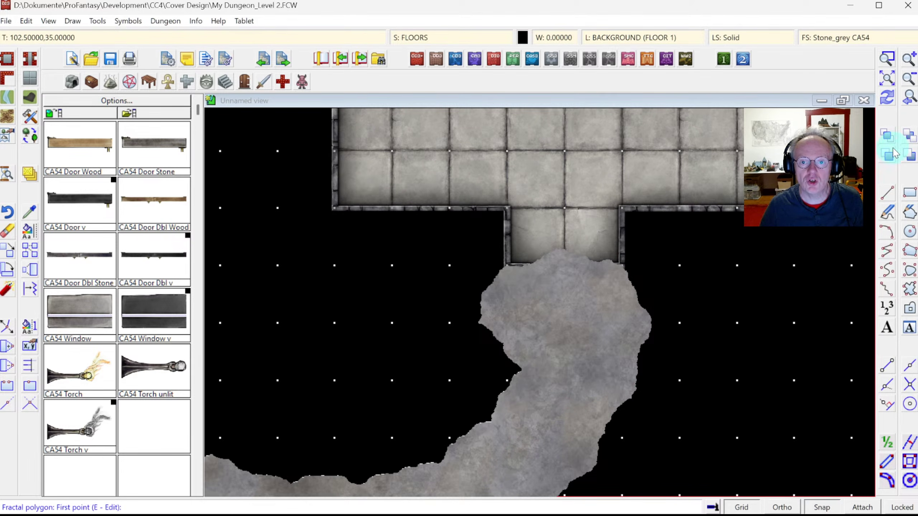
pyautogui.click(887, 99)
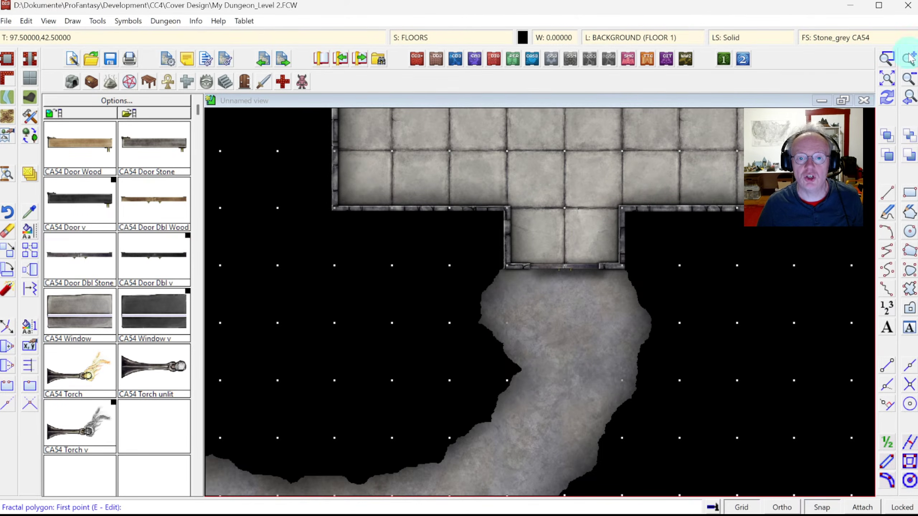
# Stretch the flagstone room's eastern wall and floor edge one tile to the west.
pyautogui.click(881, 83)
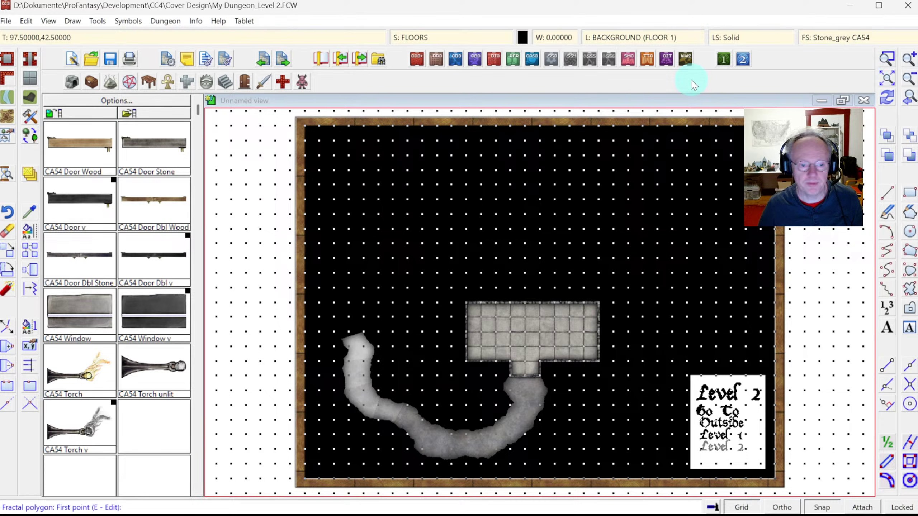
pyautogui.click(884, 60)
pyautogui.click(437, 281)
pyautogui.click(625, 399)
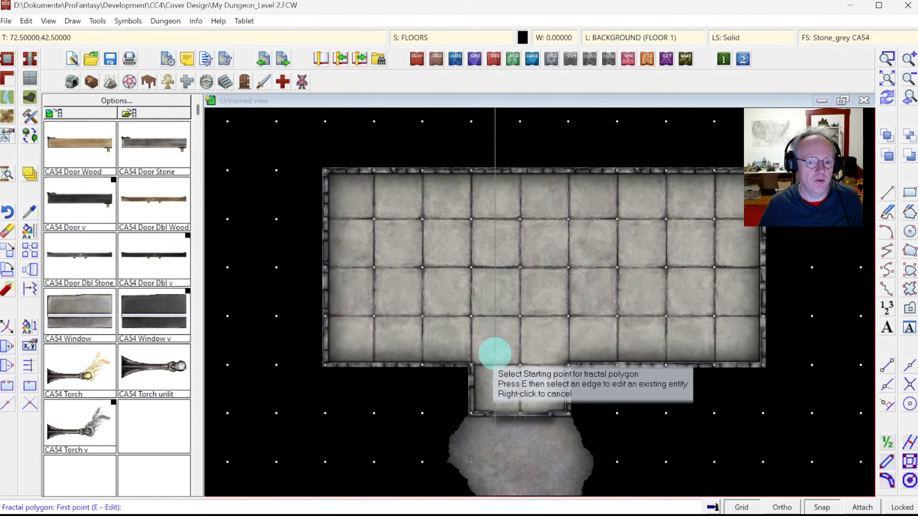
pyautogui.click(6, 20)
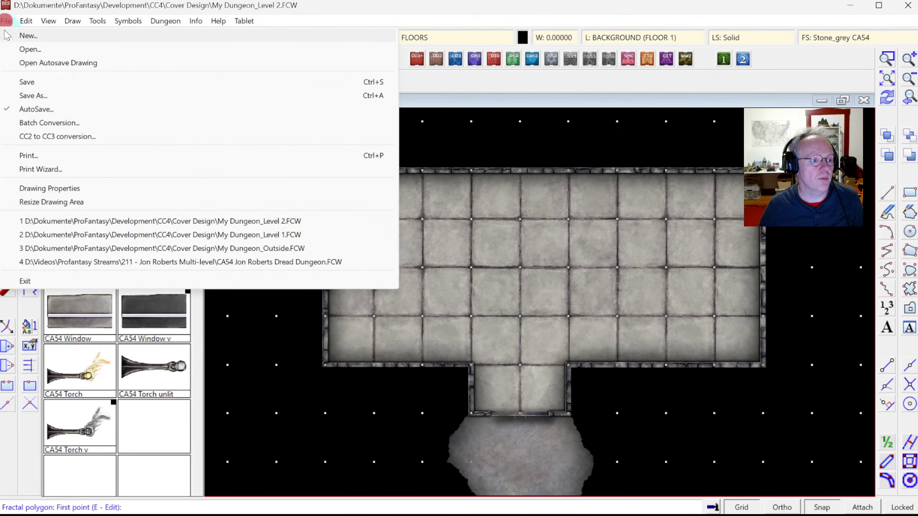
pyautogui.click(27, 20)
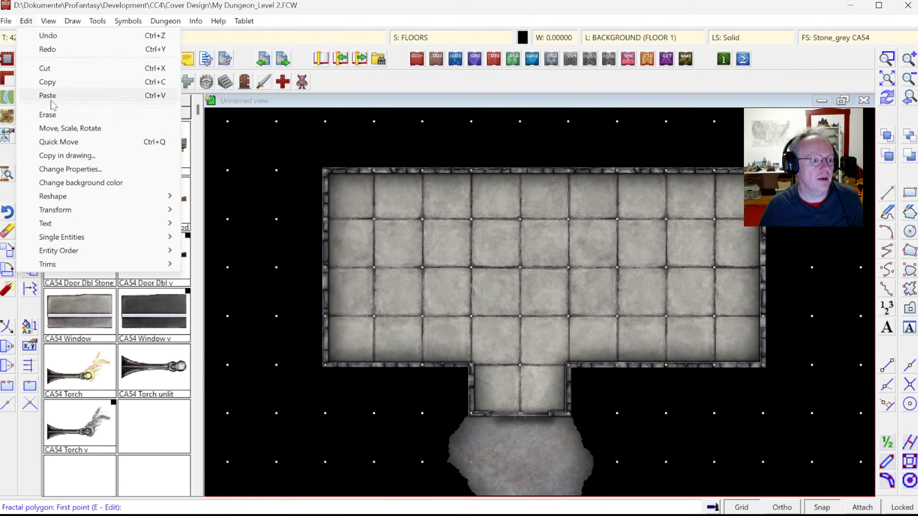
pyautogui.click(62, 197)
pyautogui.click(214, 251)
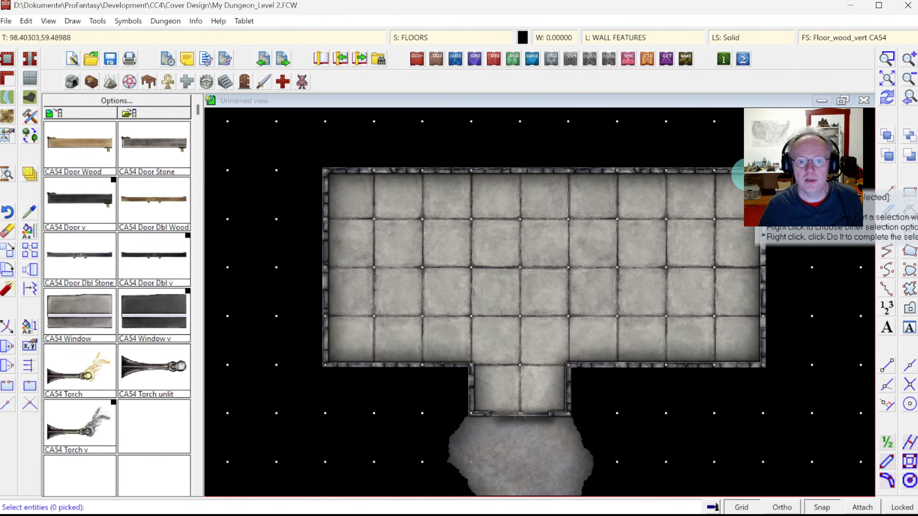
pyautogui.click(744, 170)
pyautogui.rightClick(727, 150)
pyautogui.click(732, 160)
pyautogui.click(724, 148)
pyautogui.click(788, 398)
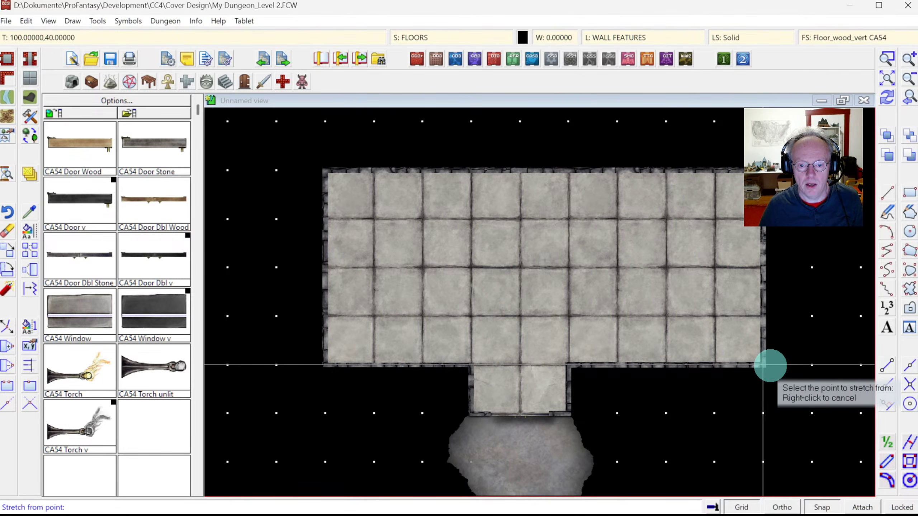
pyautogui.click(717, 367)
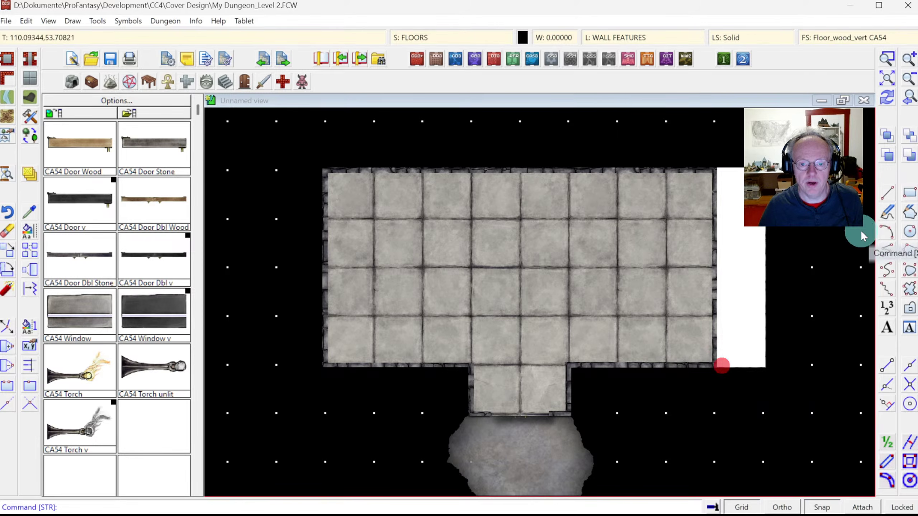
pyautogui.click(886, 99)
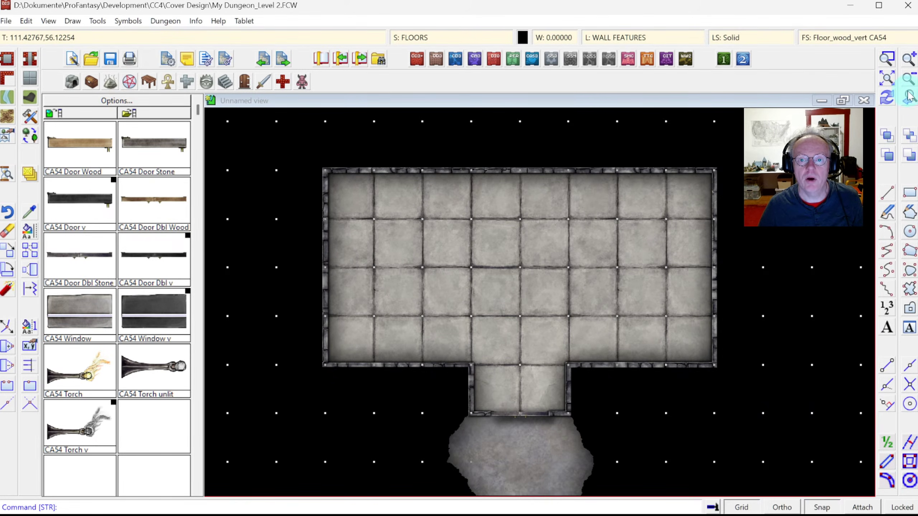
# Draw a rectangular flagstone room six tiles wide and eight tiles tall, two tiles north of the existing room.
pyautogui.click(909, 96)
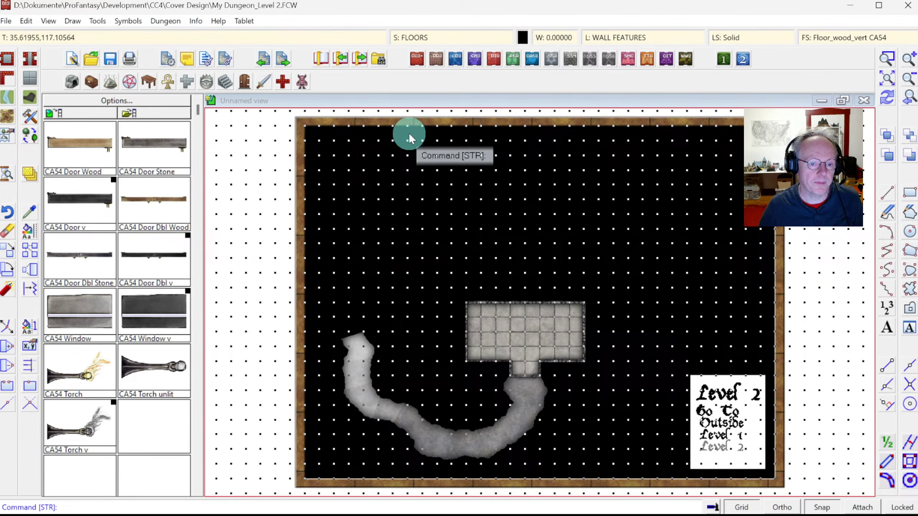
pyautogui.click(9, 66)
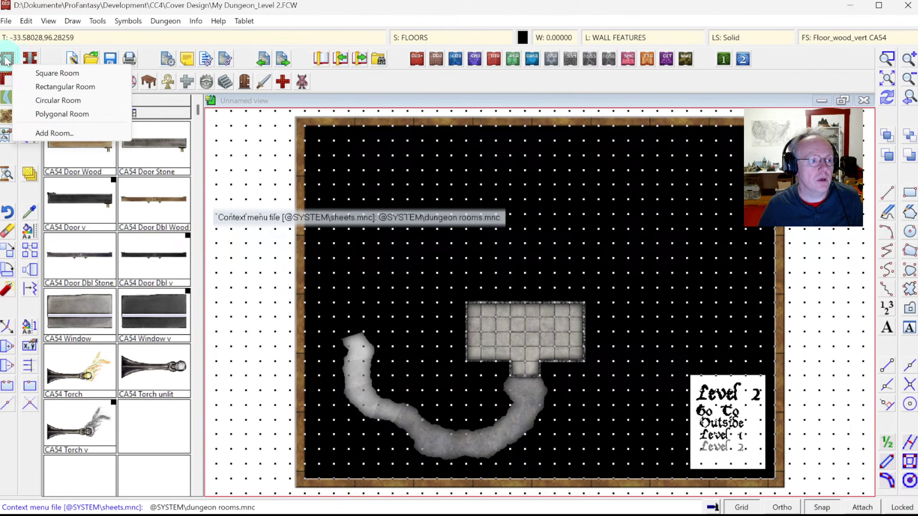
pyautogui.click(46, 90)
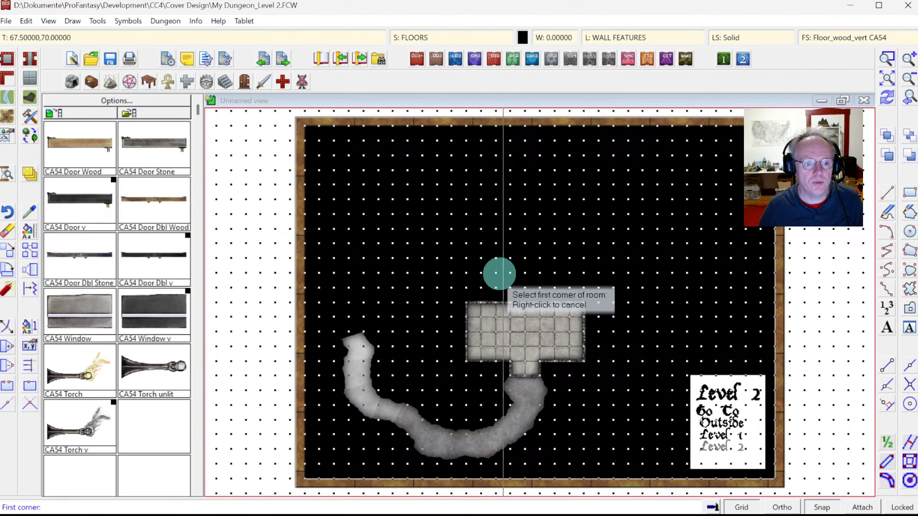
pyautogui.click(480, 272)
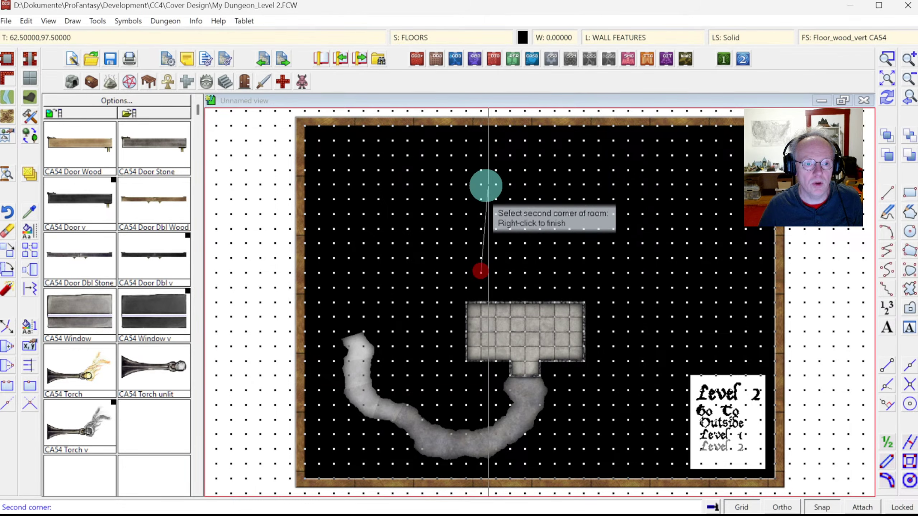
pyautogui.click(479, 153)
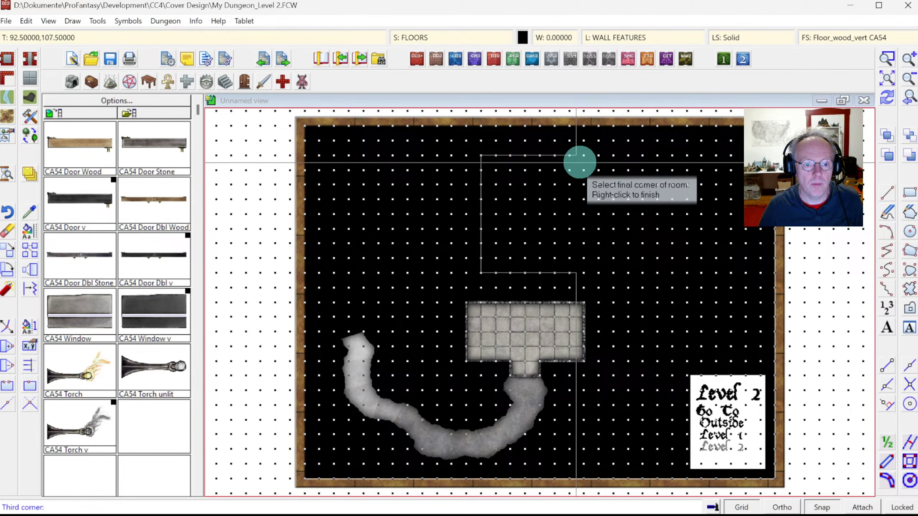
pyautogui.click(570, 163)
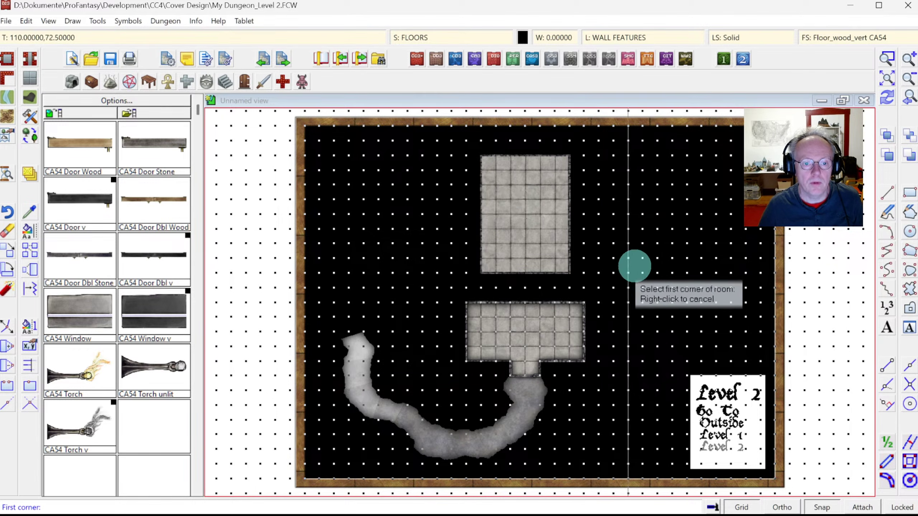
# Draw three rectangular rooms, each four by two tiles, in a column one tile east of the large northern room with one-tile gaps.
pyautogui.click(587, 155)
pyautogui.click(642, 156)
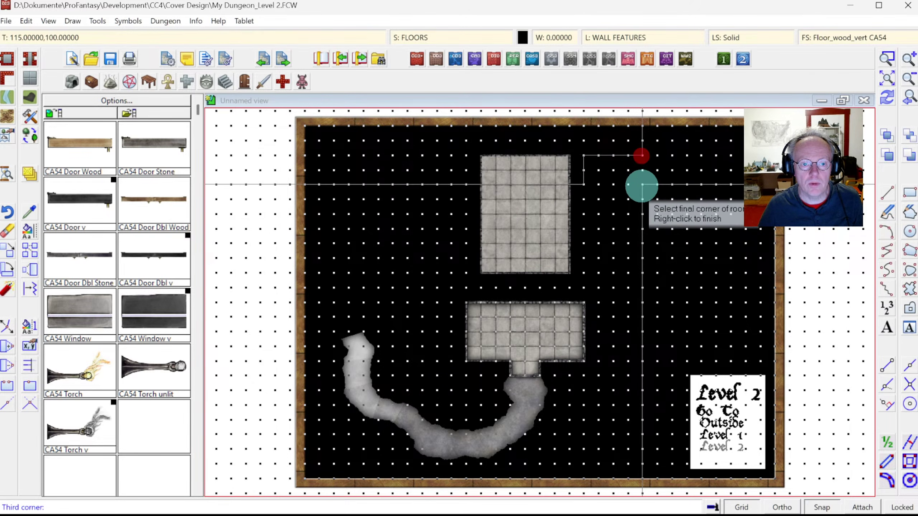
pyautogui.click(641, 185)
pyautogui.click(585, 199)
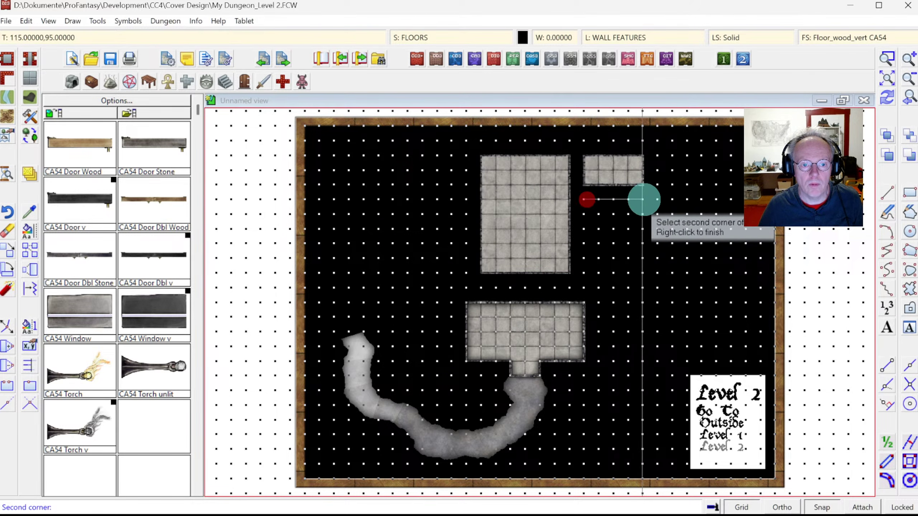
pyautogui.click(643, 200)
pyautogui.click(644, 228)
pyautogui.click(584, 244)
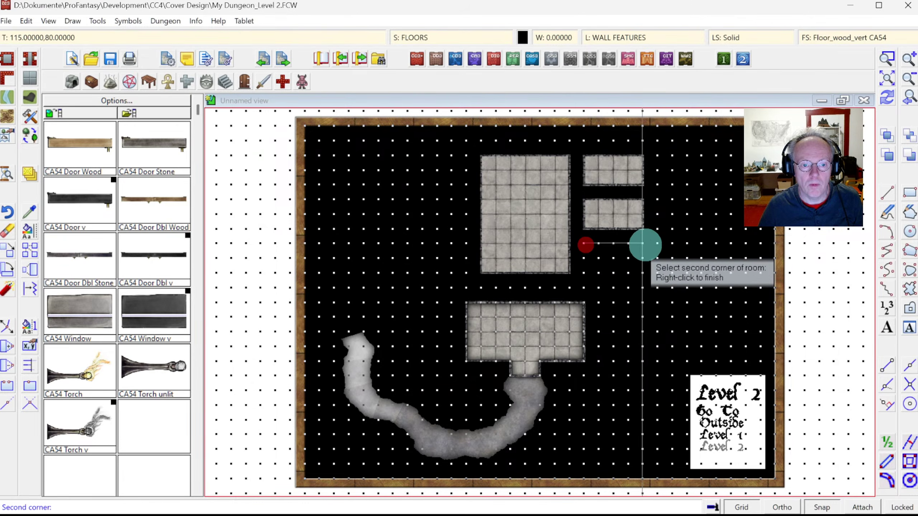
pyautogui.click(642, 243)
pyautogui.click(642, 272)
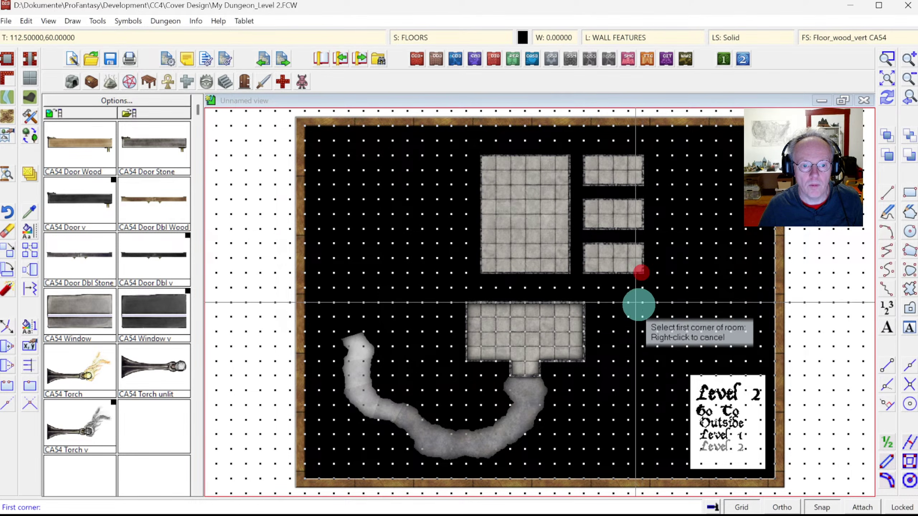
# Draw a four-by-four-tile room two tiles east of the southern room that has the alcove.
pyautogui.click(614, 302)
pyautogui.click(613, 360)
pyautogui.click(671, 361)
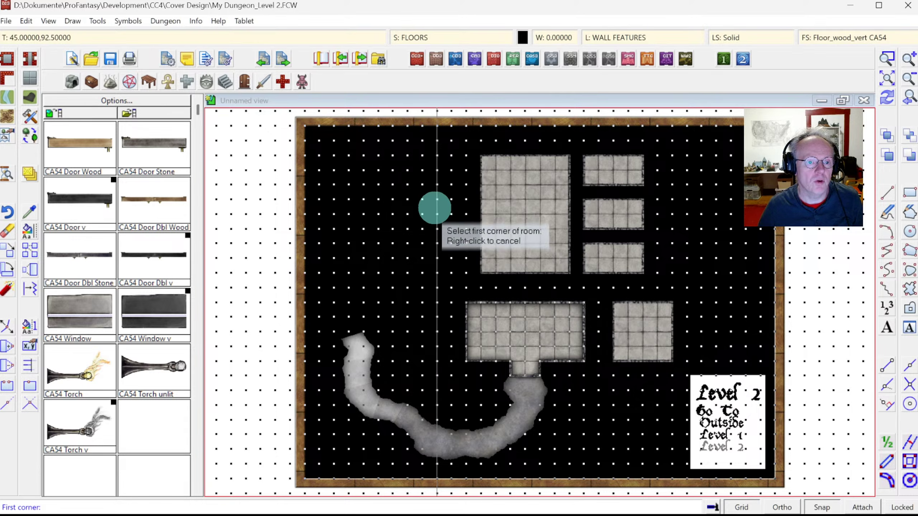
# Draw a five-by-five-tile room one tile west of the large northern room and a five-by-two-tile room one tile south of it.
pyautogui.click(466, 155)
pyautogui.click(393, 155)
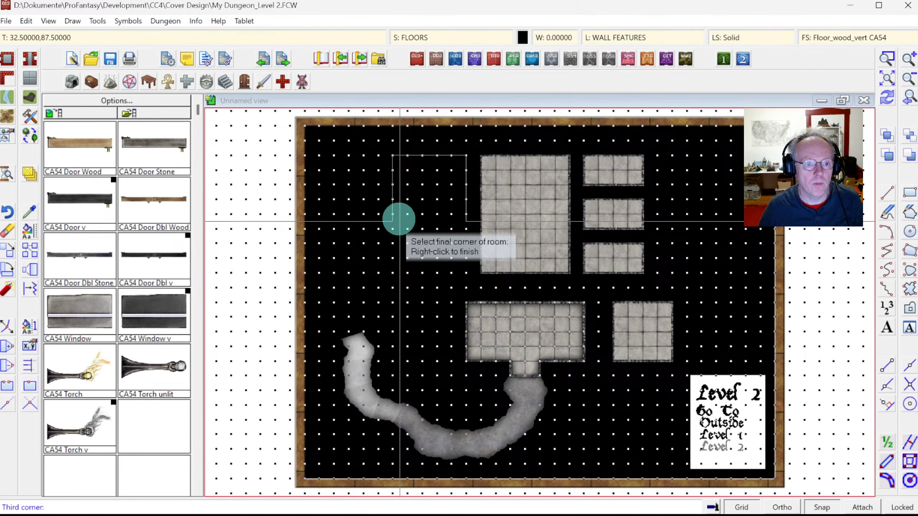
pyautogui.click(400, 227)
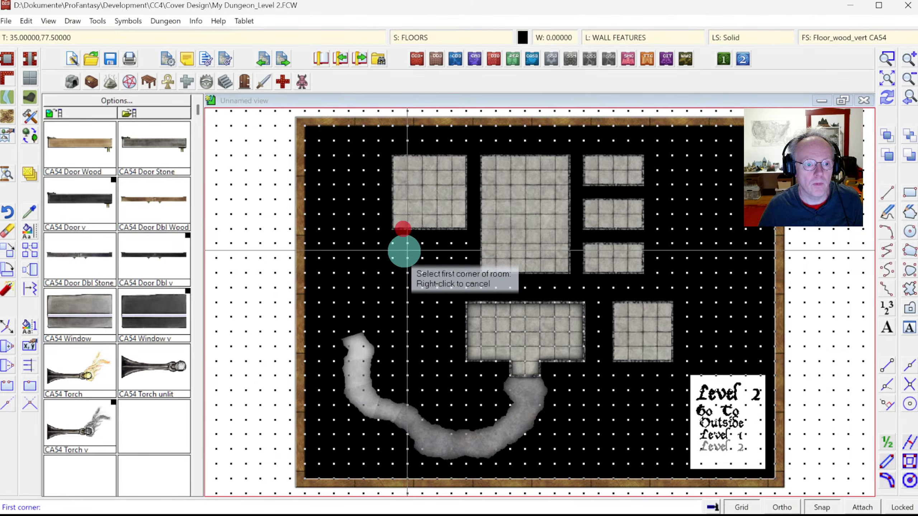
pyautogui.click(391, 244)
pyautogui.click(466, 243)
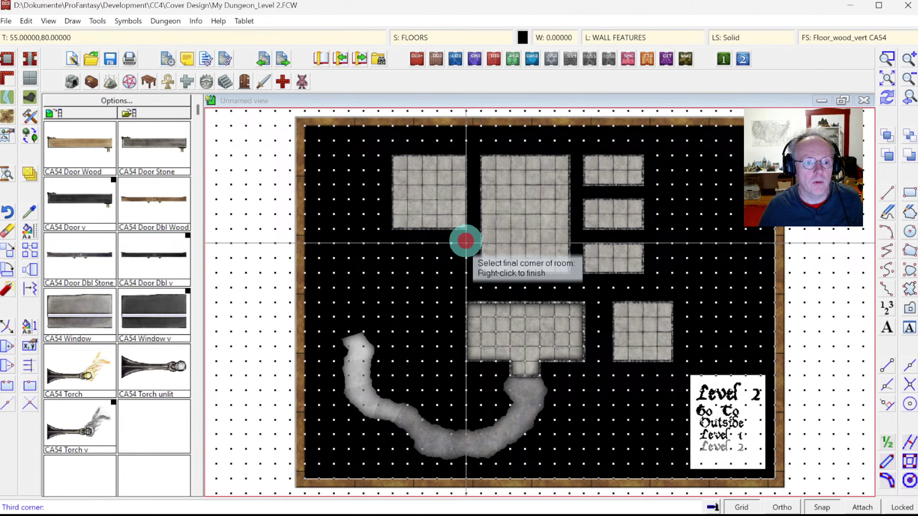
pyautogui.click(468, 273)
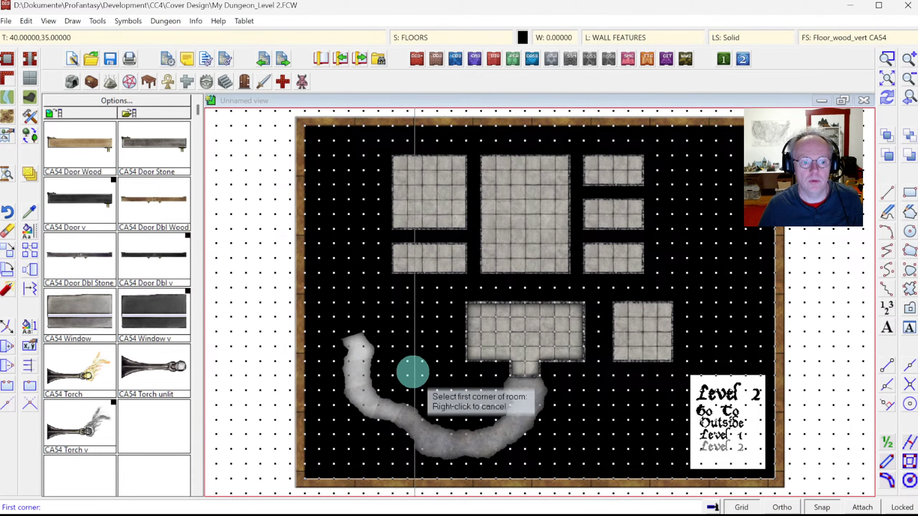
# Draw a circular room four tiles in diameter, two tiles east of the four-by-four-tile room and vertically centred on it.
pyautogui.click(7, 60)
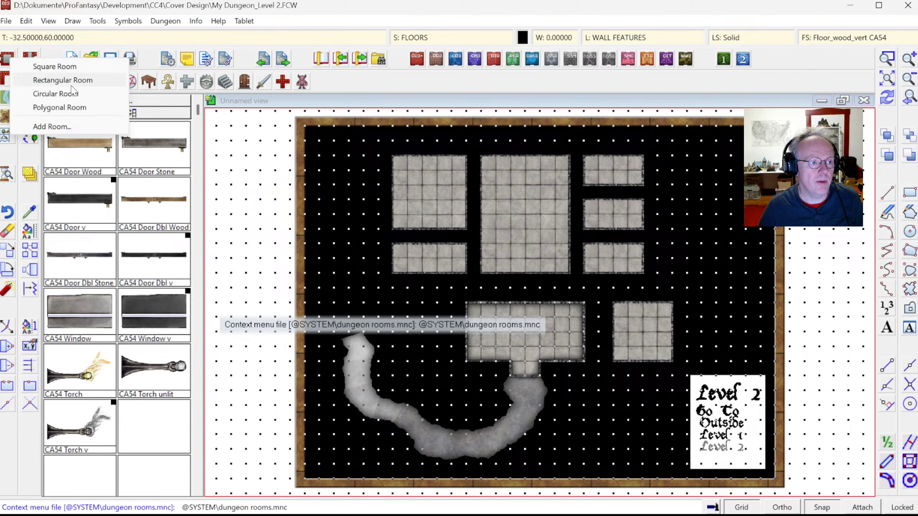
pyautogui.click(72, 92)
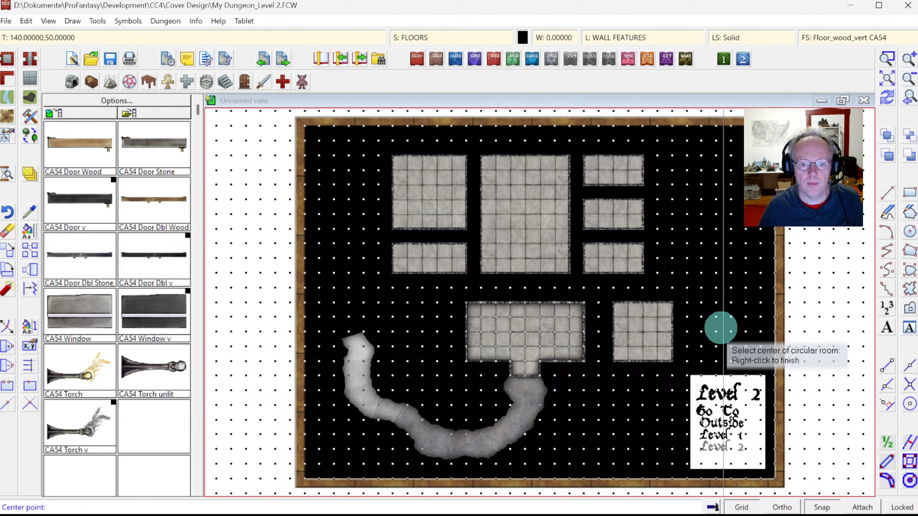
pyautogui.click(730, 330)
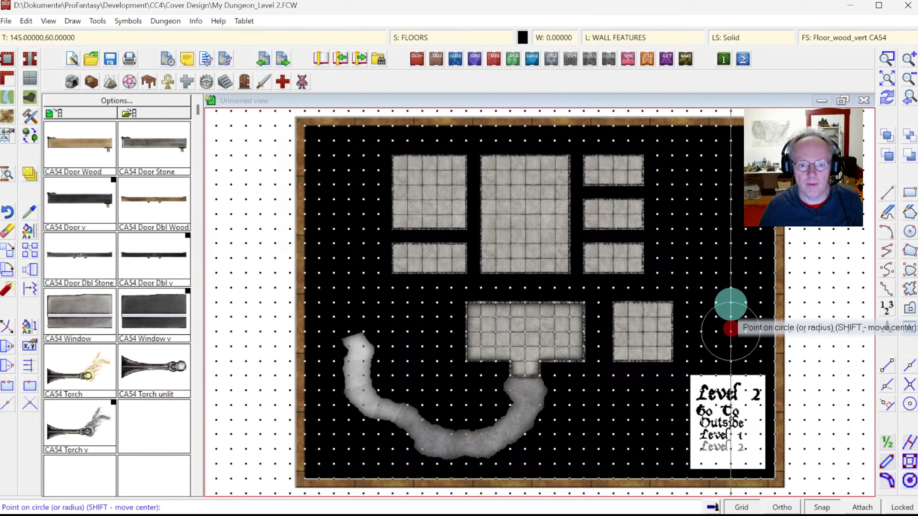
pyautogui.click(731, 303)
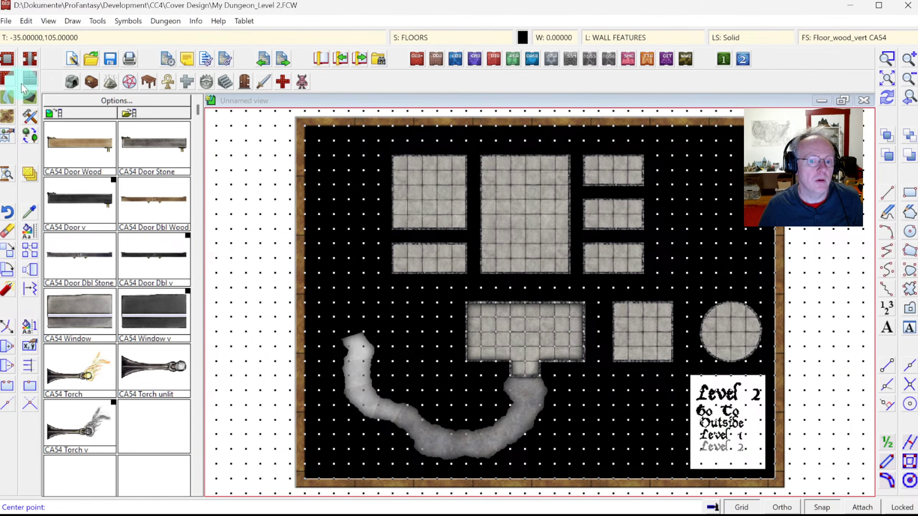
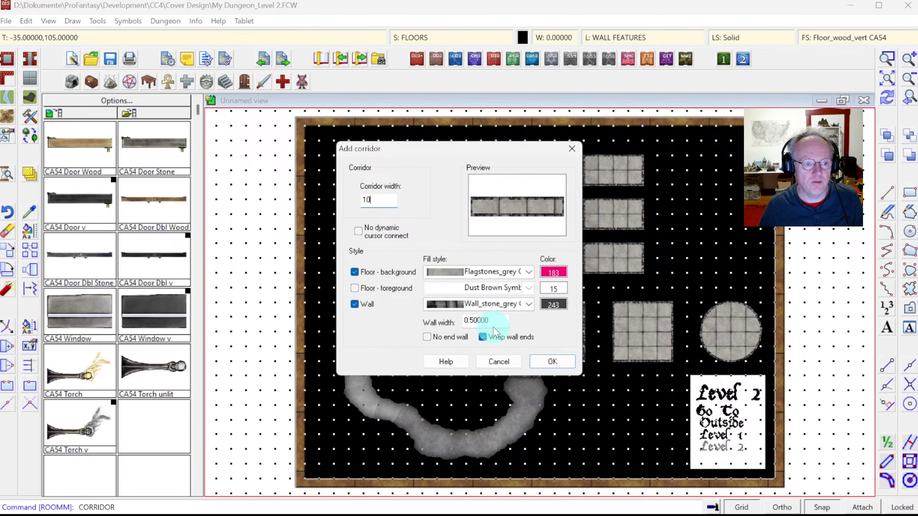
# Set the corridor's background floor colour to 250 and accept a corridor width of 10.
pyautogui.click(554, 272)
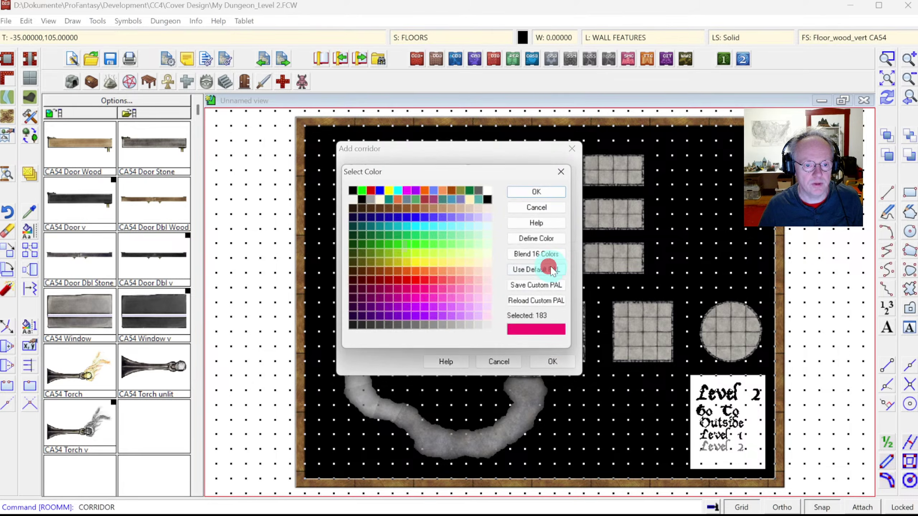
pyautogui.click(405, 327)
pyautogui.click(441, 329)
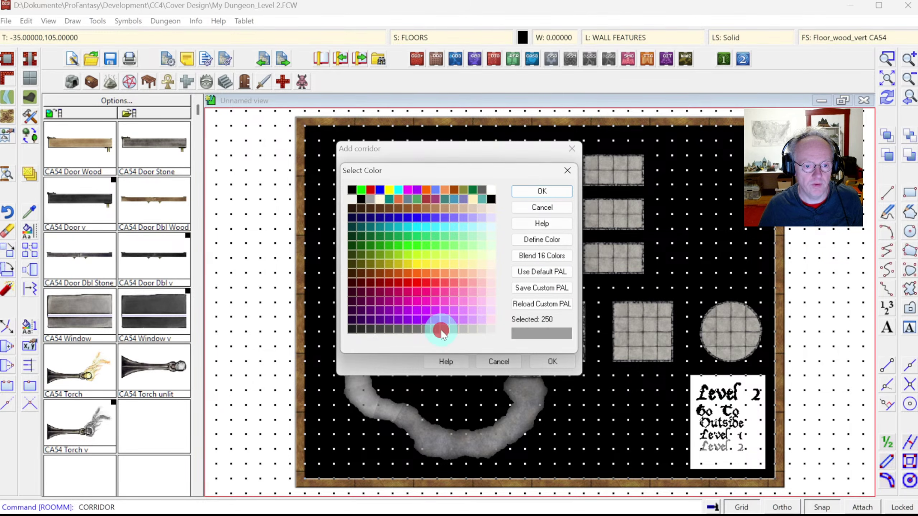
pyautogui.click(560, 189)
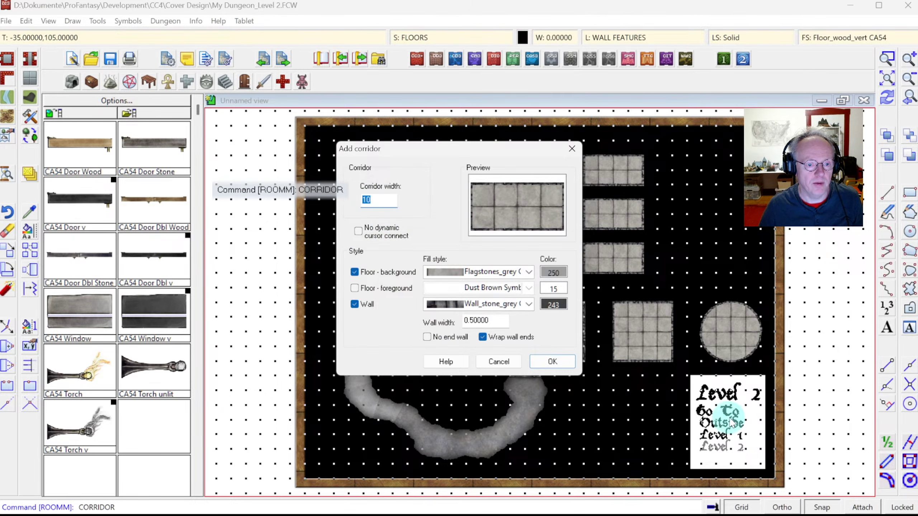
pyautogui.click(564, 362)
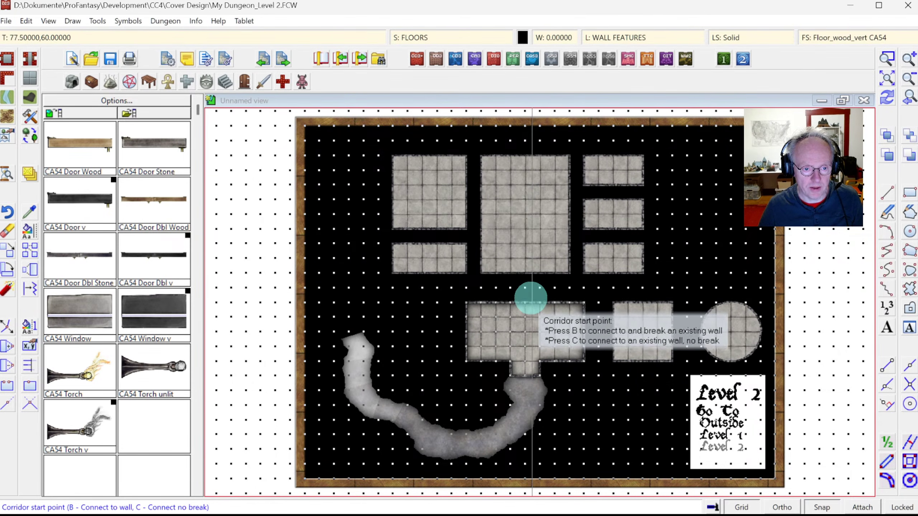
# Join the southern room to the large northern room and to the four-by-four eastern room with 10-wide corridors that break the walls.
pyautogui.click(526, 301)
pyautogui.click(525, 269)
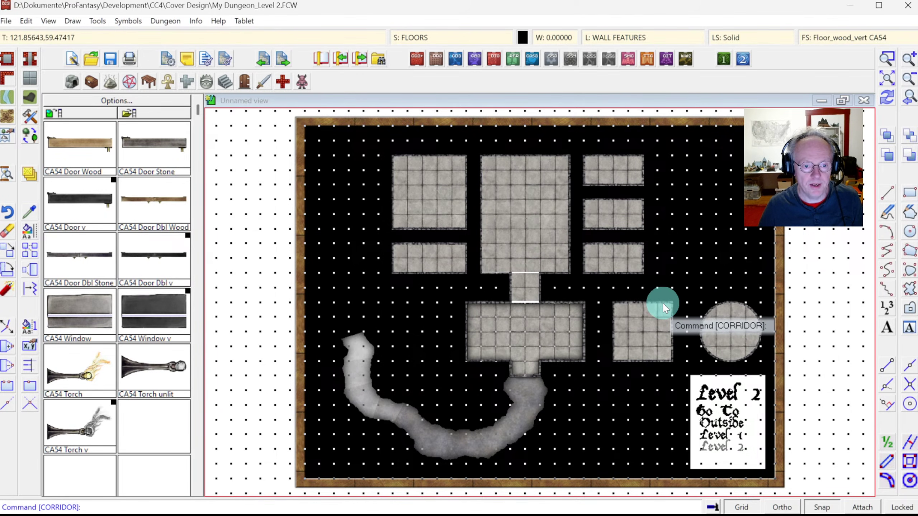
pyautogui.write('b')
pyautogui.press('Return')
pyautogui.click(553, 361)
pyautogui.click(584, 331)
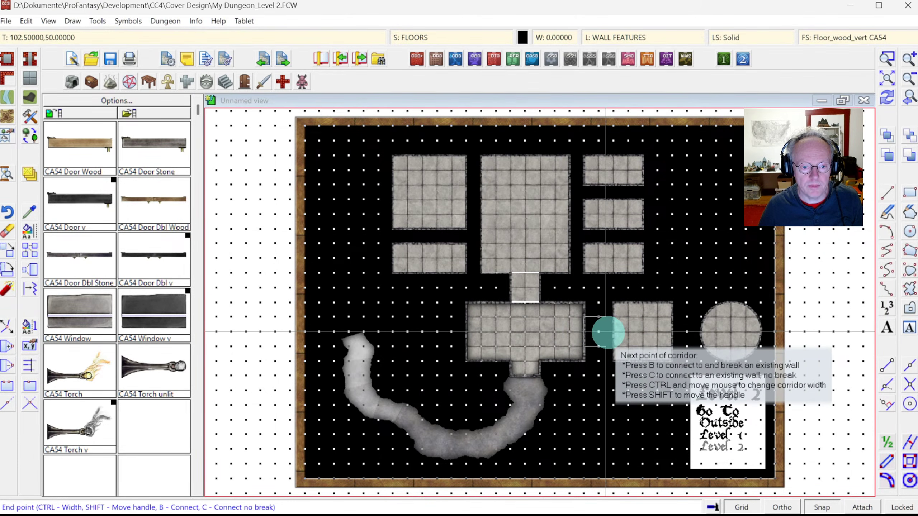
pyautogui.press('b')
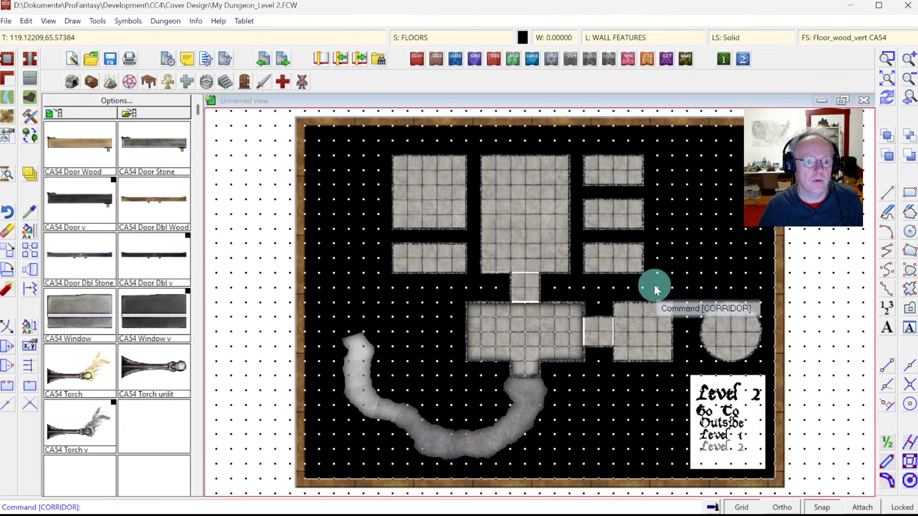
pyautogui.click(886, 96)
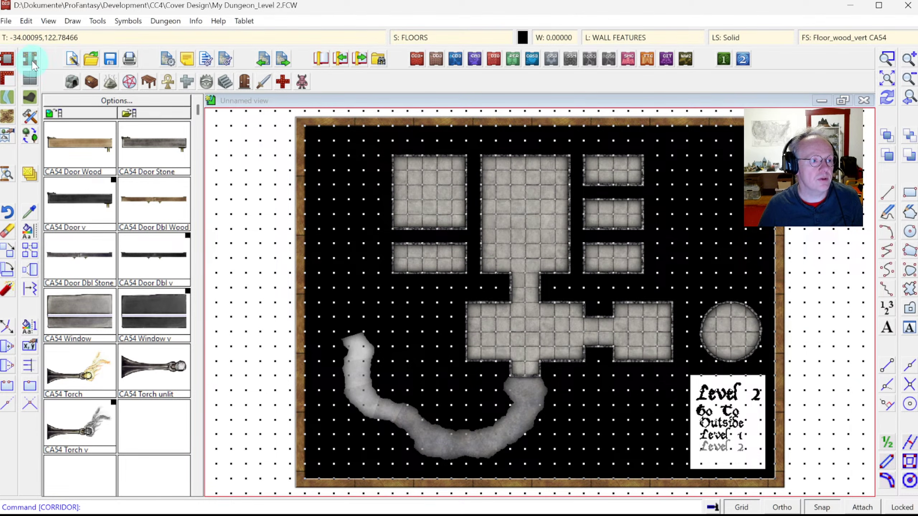
# Connect the small southwestern room to the large northern room with a corridor 5 wide that breaks the walls.
pyautogui.click(31, 61)
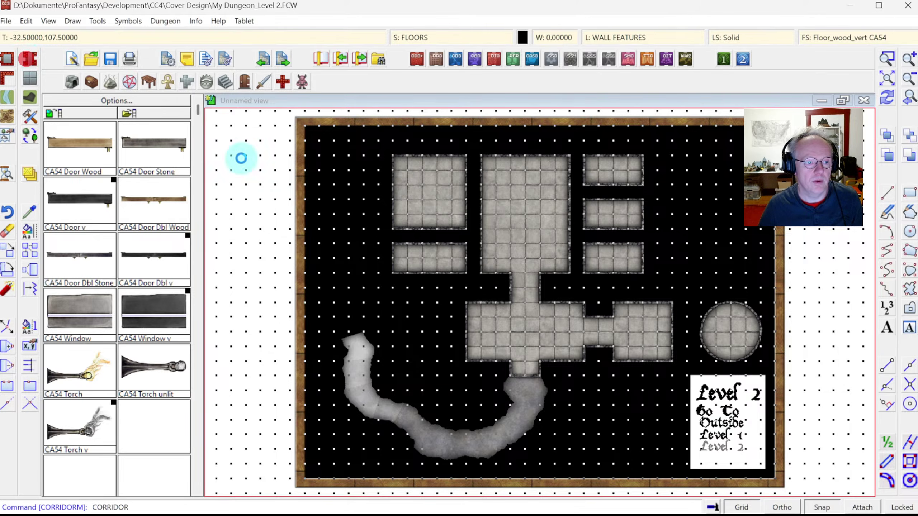
pyautogui.rightClick(313, 206)
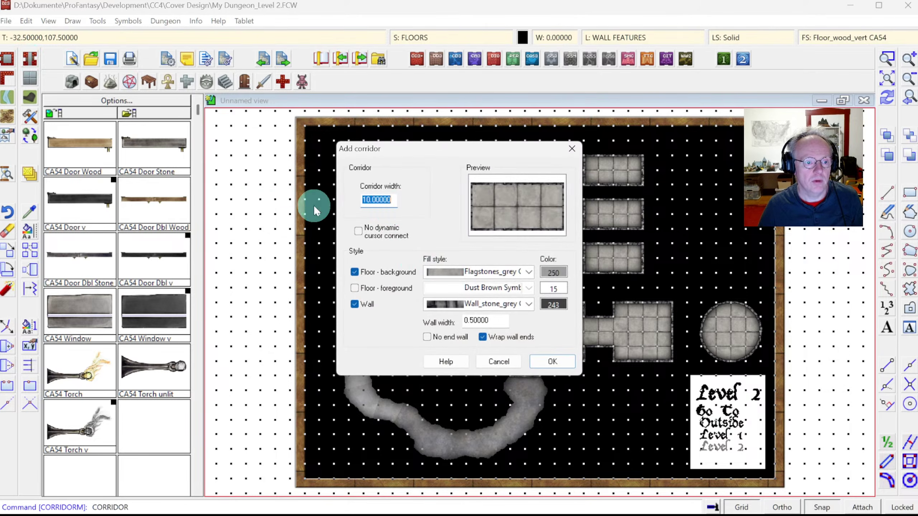
pyautogui.click(551, 361)
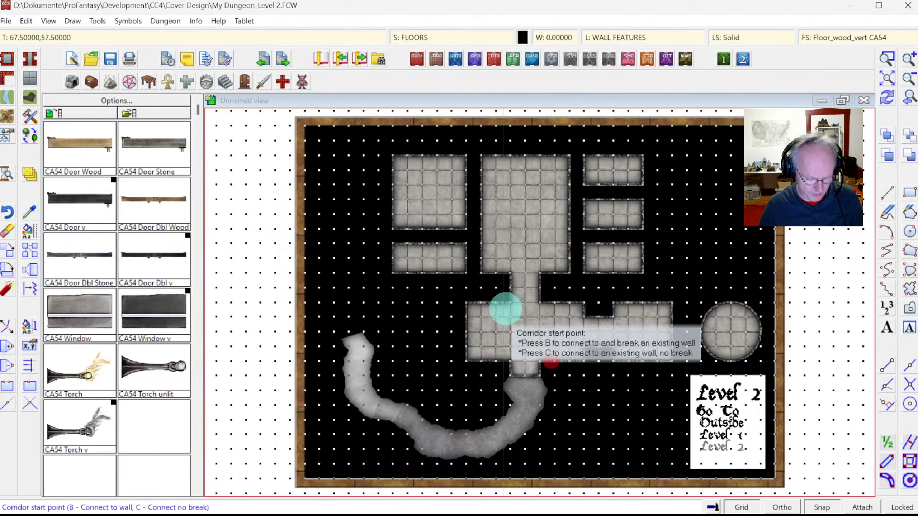
pyautogui.click(467, 255)
pyautogui.click(481, 256)
# Connect the five-by-five-tile western room to the large northern room with a 5-wide corridor near its southeast corner.
pyautogui.rightClick(468, 215)
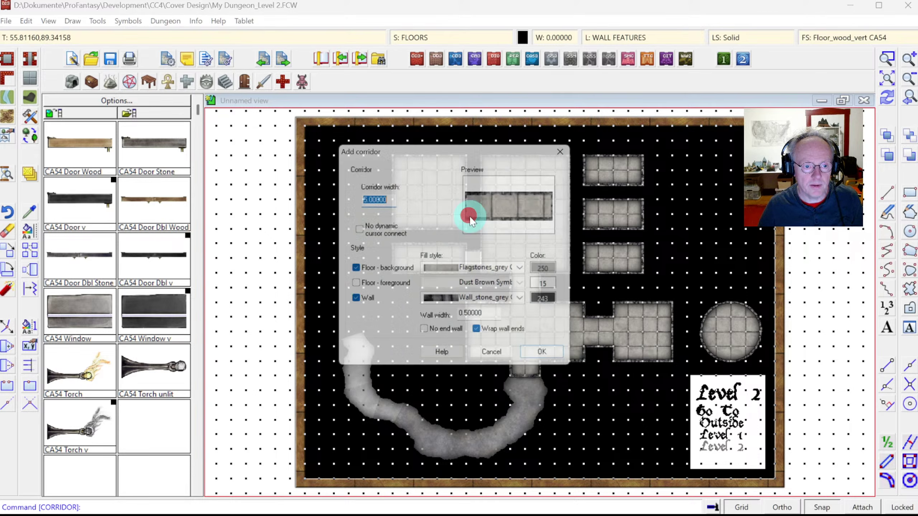
pyautogui.click(541, 360)
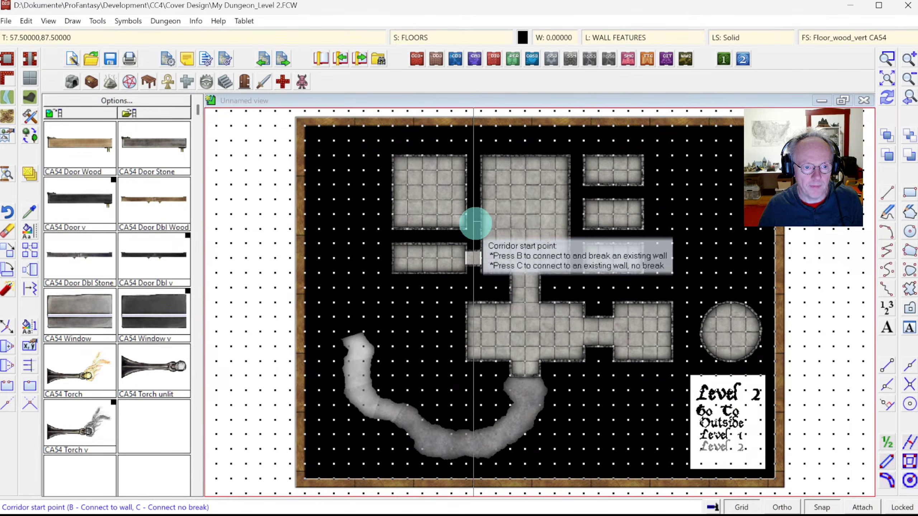
pyautogui.click(469, 214)
# Connect the northernmost small eastern room to the large northern room with a corridor 5 wide that breaks the walls.
pyautogui.click(593, 188)
pyautogui.rightClick(592, 206)
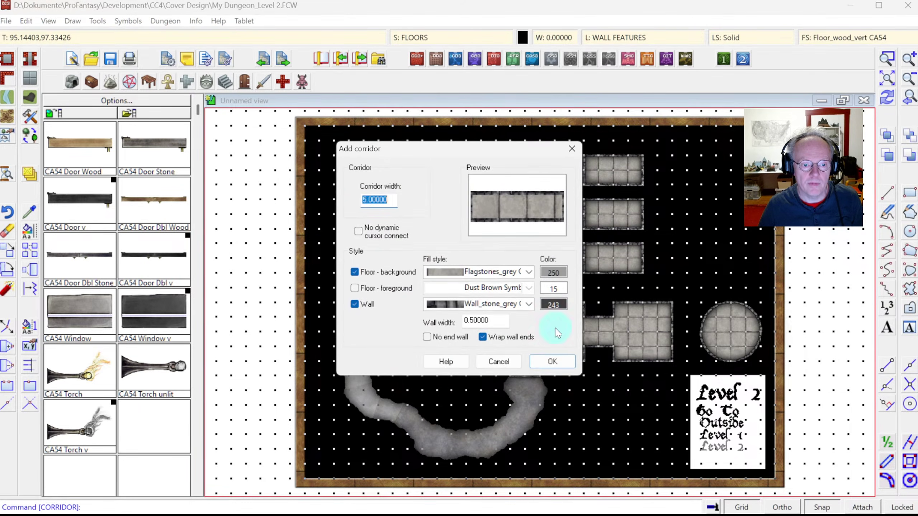
pyautogui.click(548, 361)
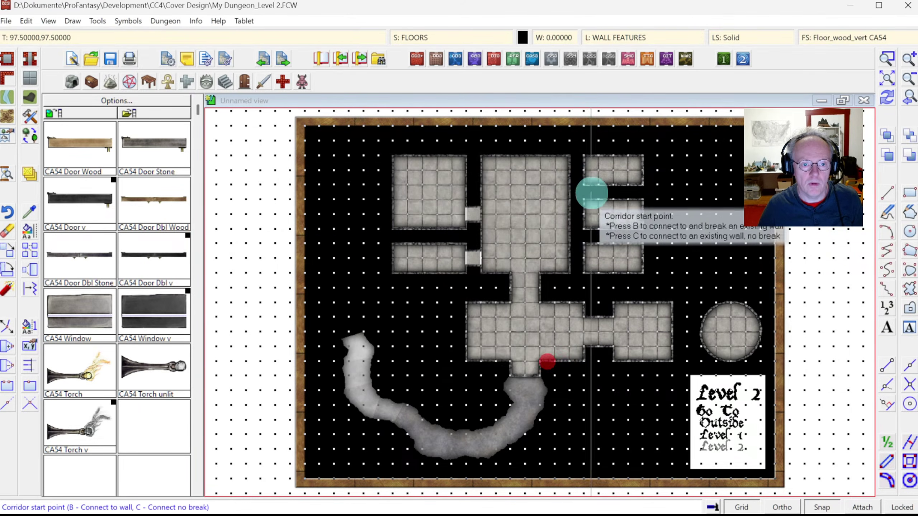
pyautogui.click(576, 171)
pyautogui.click(590, 172)
# Link the middle small eastern room to the large northern room with another 5-wide wall-breaking corridor.
pyautogui.rightClick(592, 217)
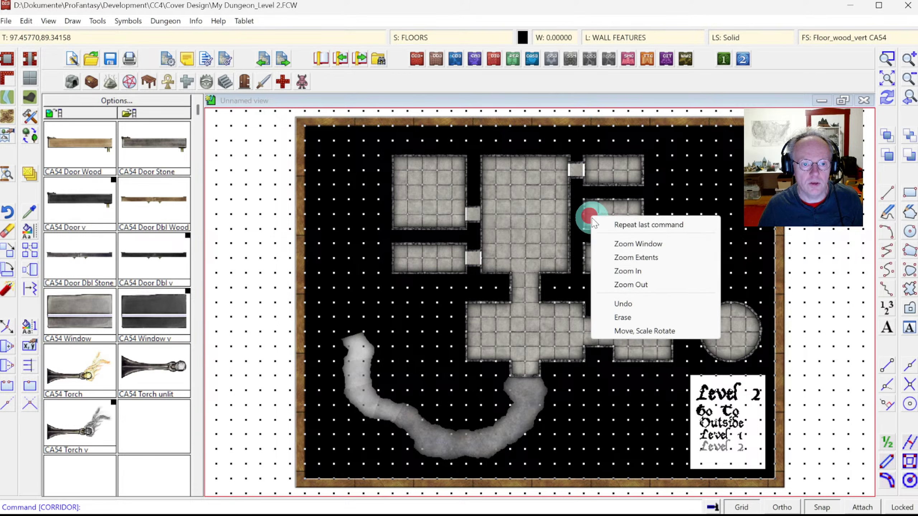
pyautogui.click(614, 225)
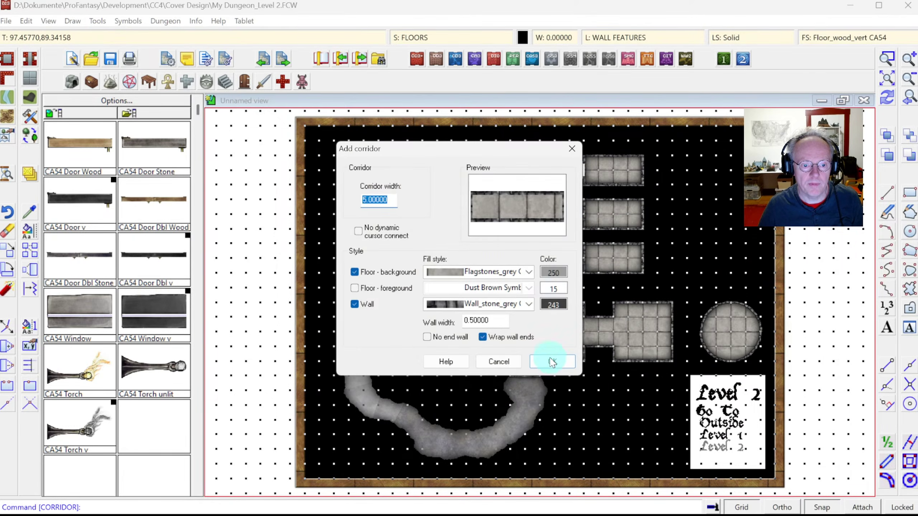
pyautogui.click(550, 359)
pyautogui.click(567, 211)
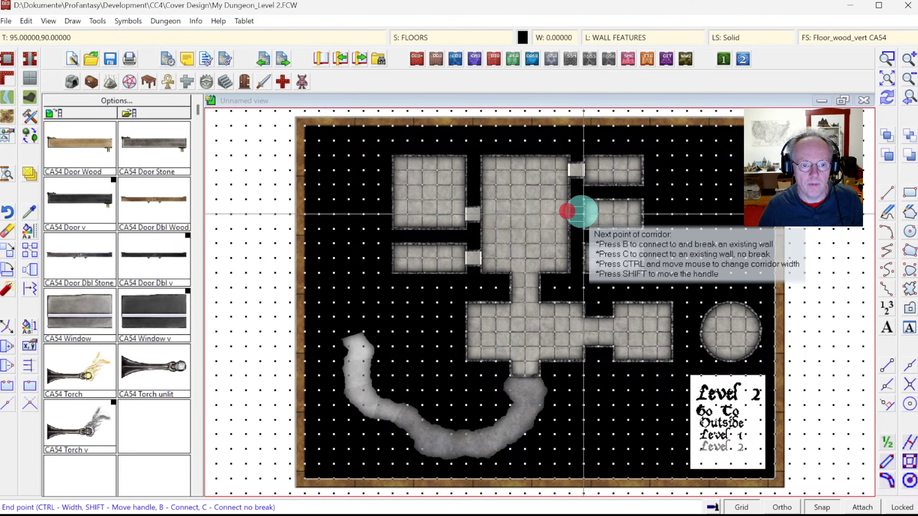
pyautogui.click(584, 212)
# Join the southernmost of the three small eastern rooms to the large northern room with a 5-wide corridor that breaks the walls.
pyautogui.rightClick(606, 307)
pyautogui.click(609, 310)
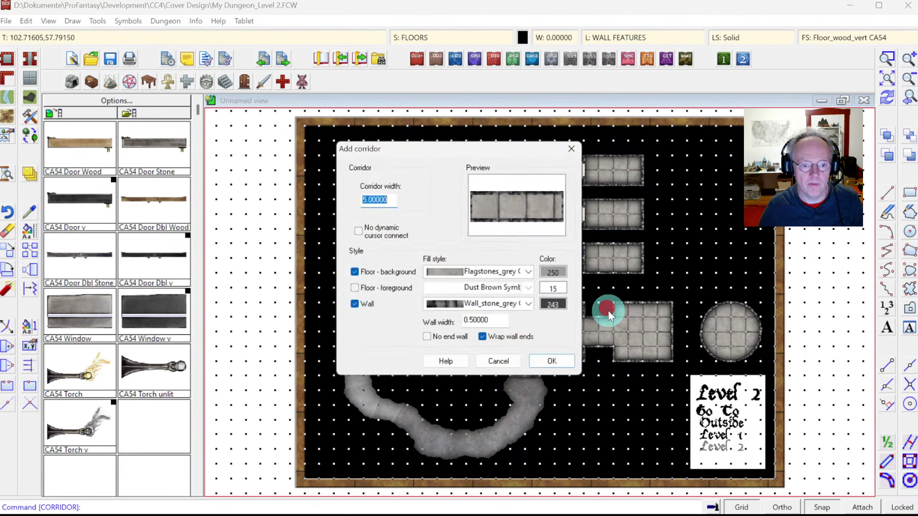
pyautogui.click(552, 360)
pyautogui.click(566, 255)
pyautogui.click(572, 259)
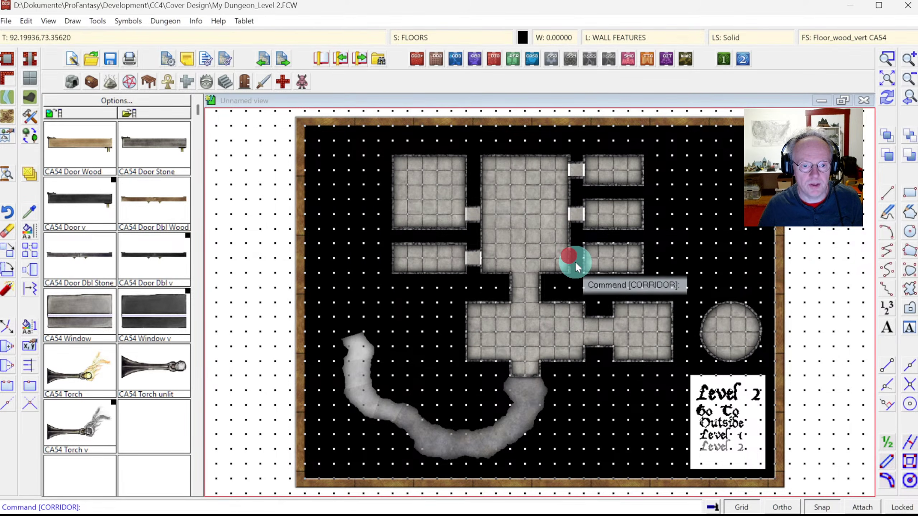
pyautogui.rightClick(577, 269)
pyautogui.click(550, 360)
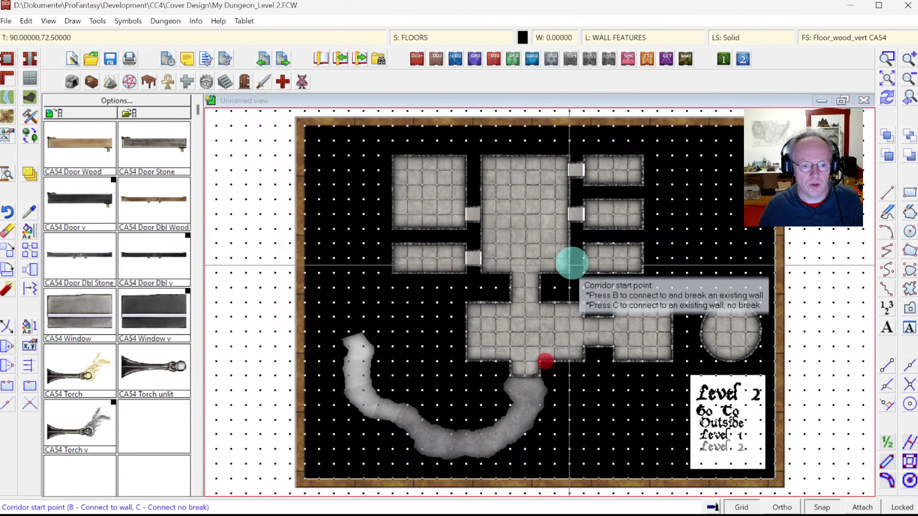
pyautogui.click(571, 258)
pyautogui.press('b')
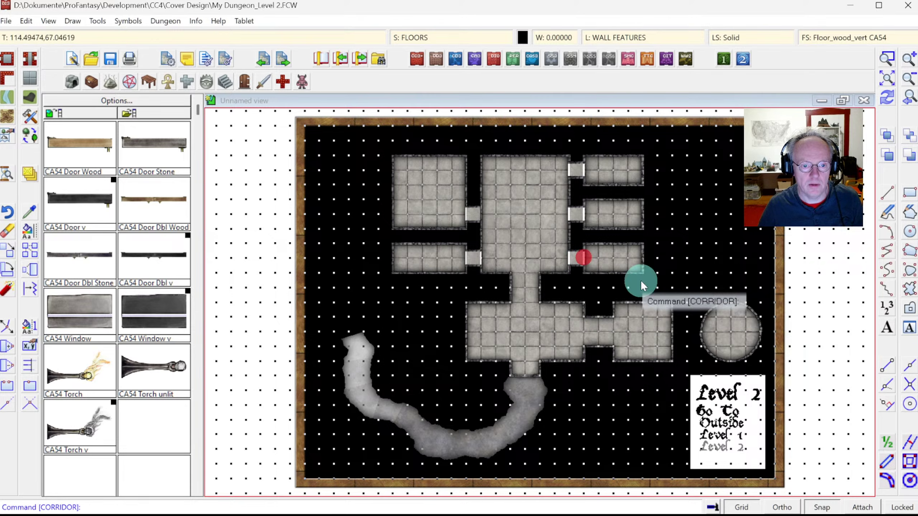
# Connect the four-by-four eastern room to the circular room with a straight 5-wide wall-breaking corridor and redraw the map.
pyautogui.rightClick(697, 330)
pyautogui.click(550, 360)
pyautogui.click(670, 330)
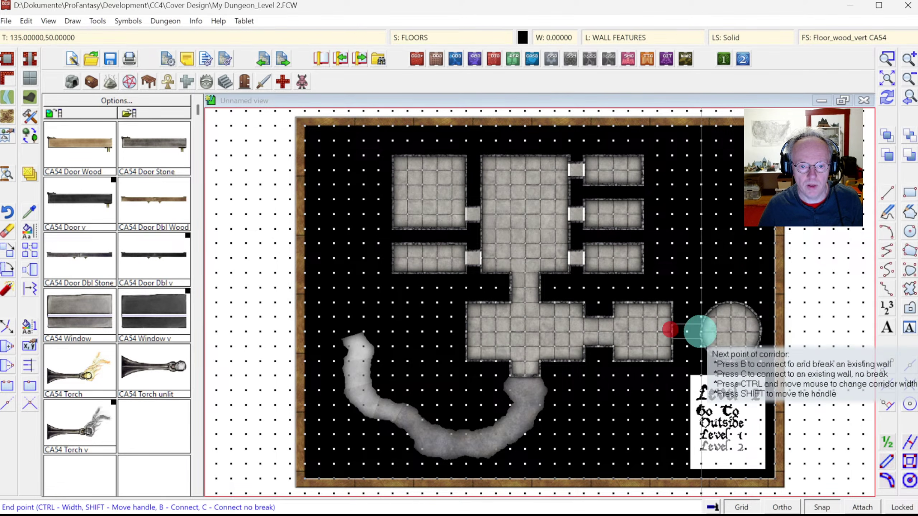
pyautogui.press('b')
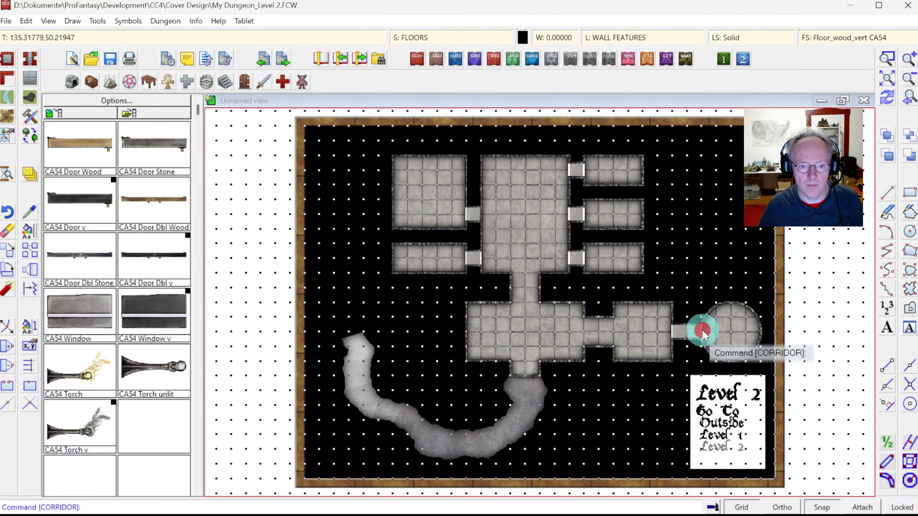
pyautogui.click(885, 98)
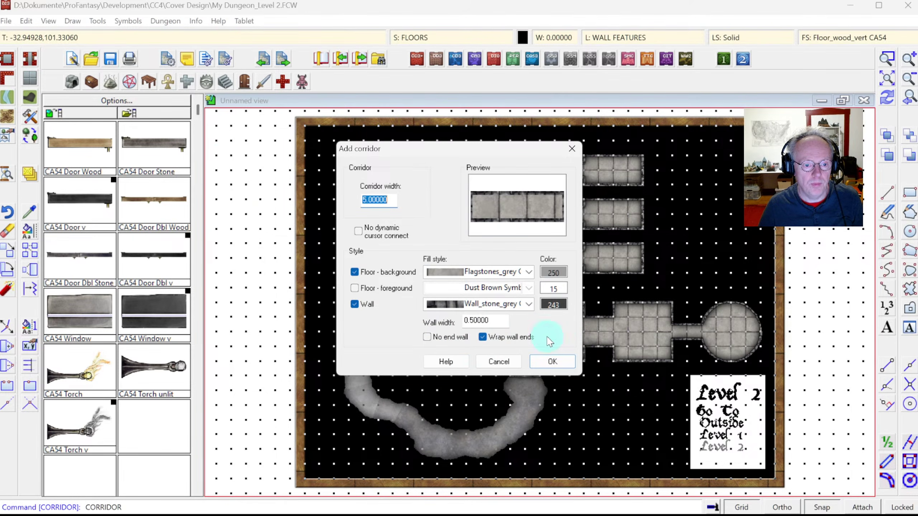
# Draw an L-shaped 5-wide corridor from the circular room's north side to the northernmost small eastern room, and check its junction with the circular room.
pyautogui.click(547, 362)
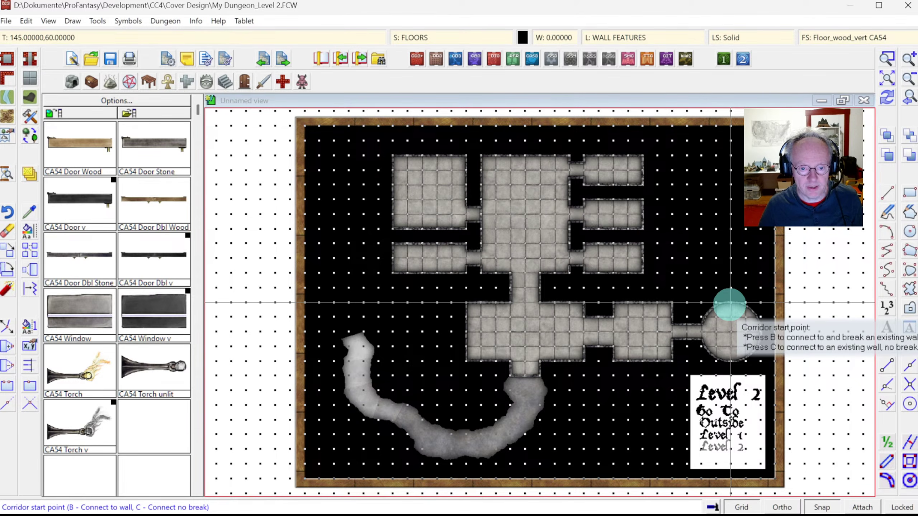
pyautogui.click(730, 303)
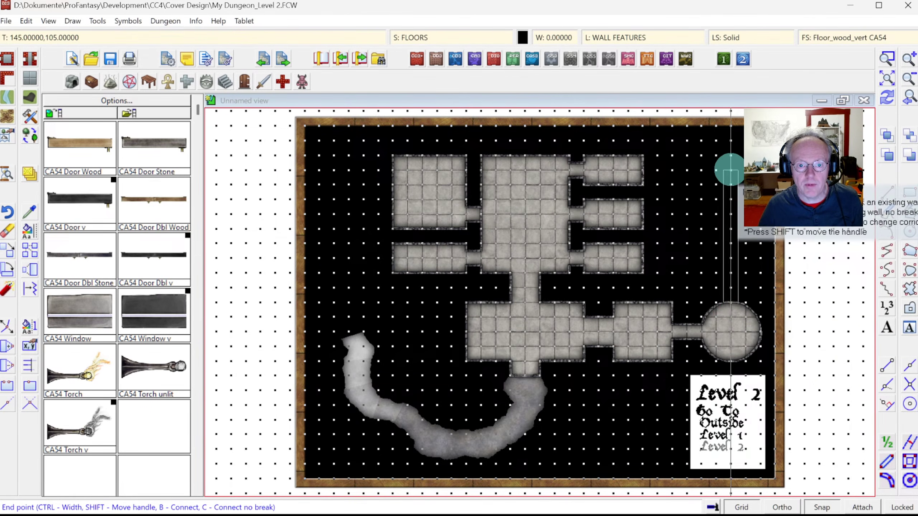
pyautogui.click(645, 169)
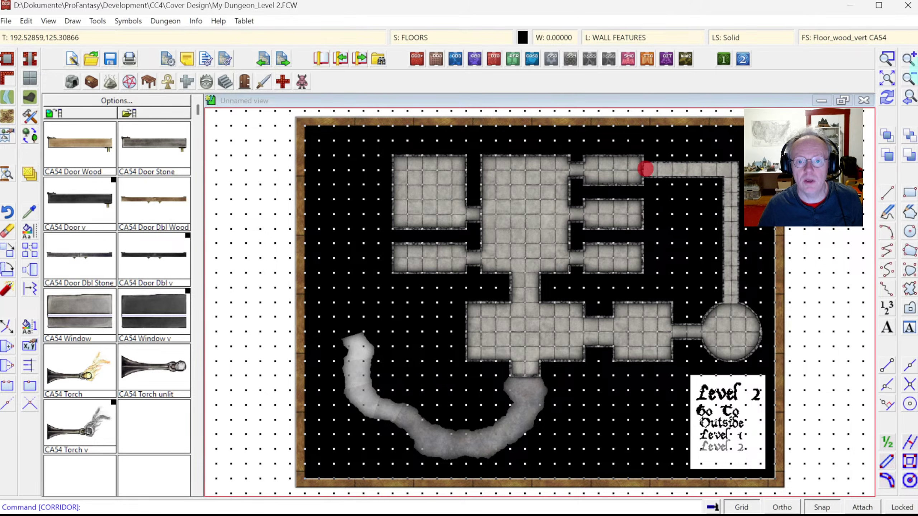
pyautogui.click(886, 100)
pyautogui.click(888, 60)
pyautogui.click(687, 272)
pyautogui.click(761, 319)
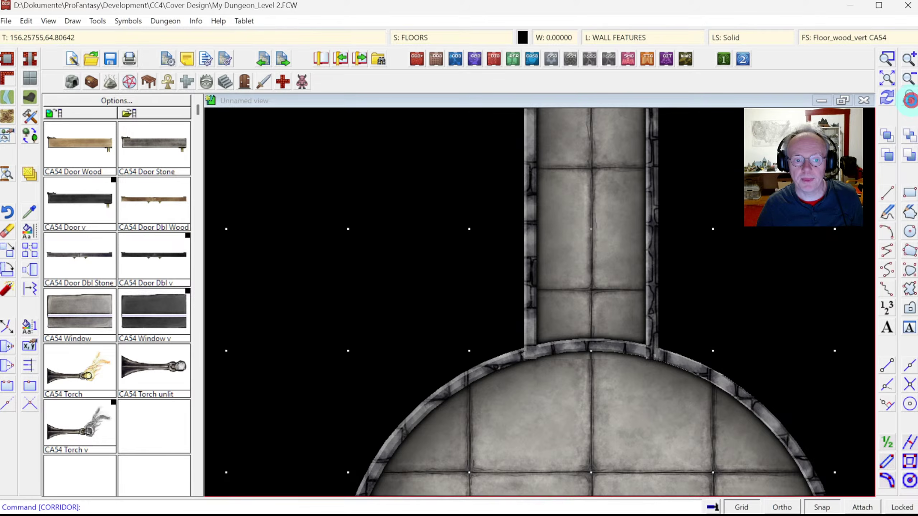
pyautogui.click(912, 102)
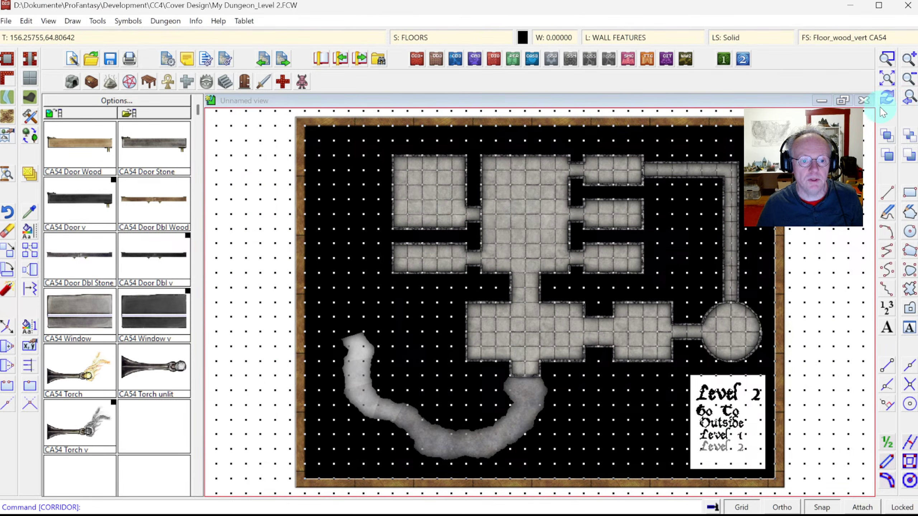
# Draw a circular pillar with the Wall, Stone Pillar circ tool on the grid point one tile inside the southern room's northwest corner.
pyautogui.click(888, 59)
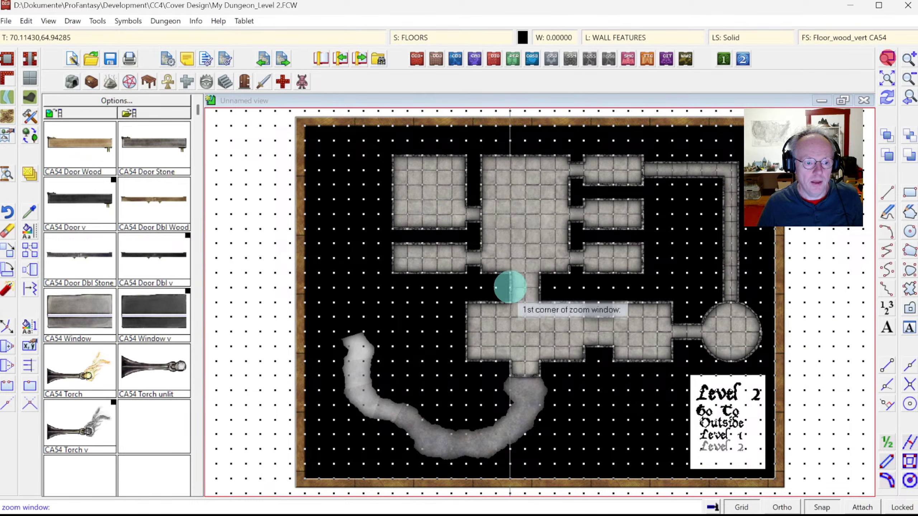
pyautogui.click(434, 272)
pyautogui.click(671, 389)
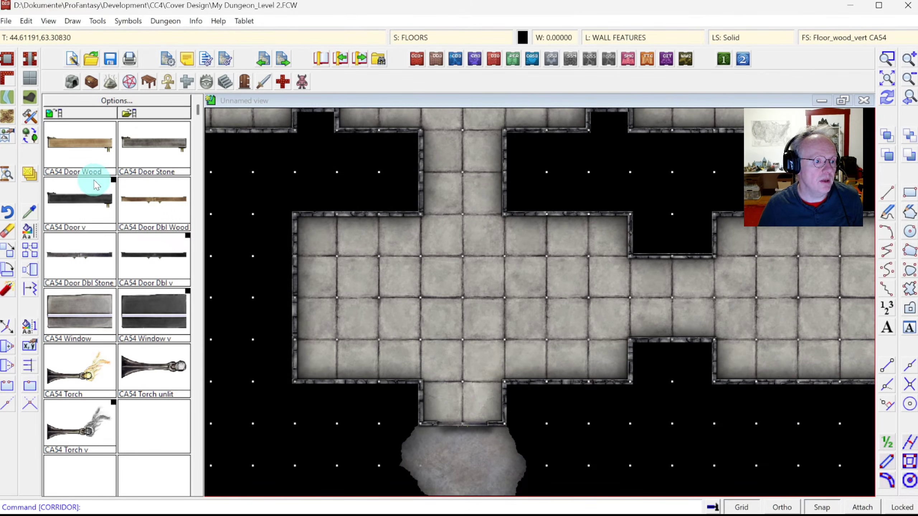
pyautogui.click(31, 114)
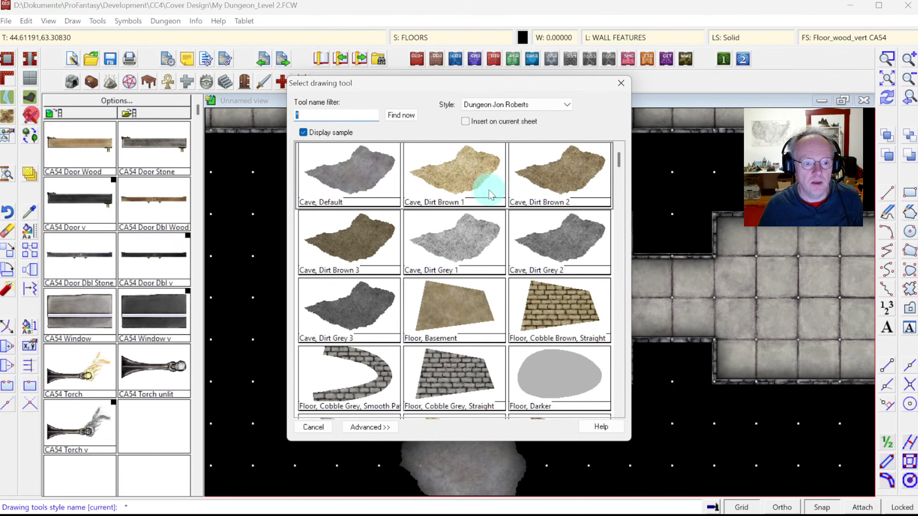
pyautogui.moveTo(626, 169)
pyautogui.mouseDown()
pyautogui.moveTo(617, 162)
pyautogui.moveTo(614, 237)
pyautogui.mouseUp()
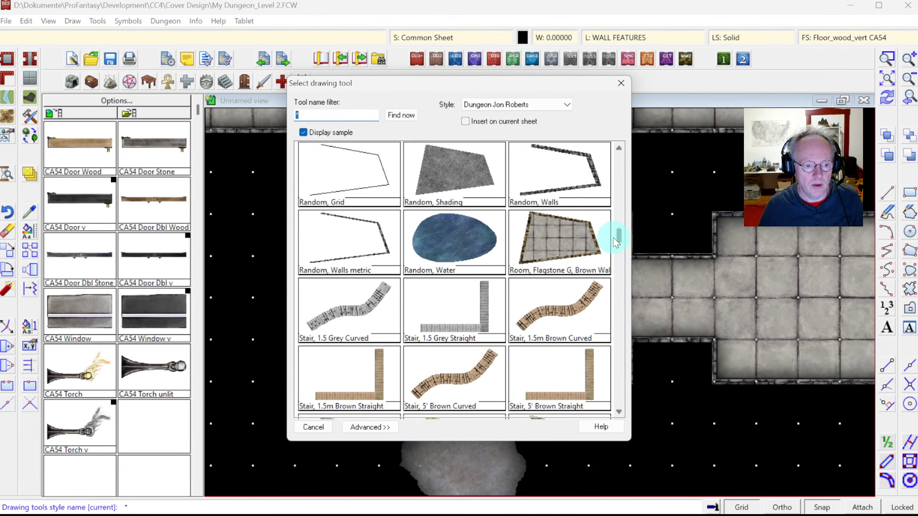
pyautogui.moveTo(615, 275); pyautogui.dragTo(609, 375)
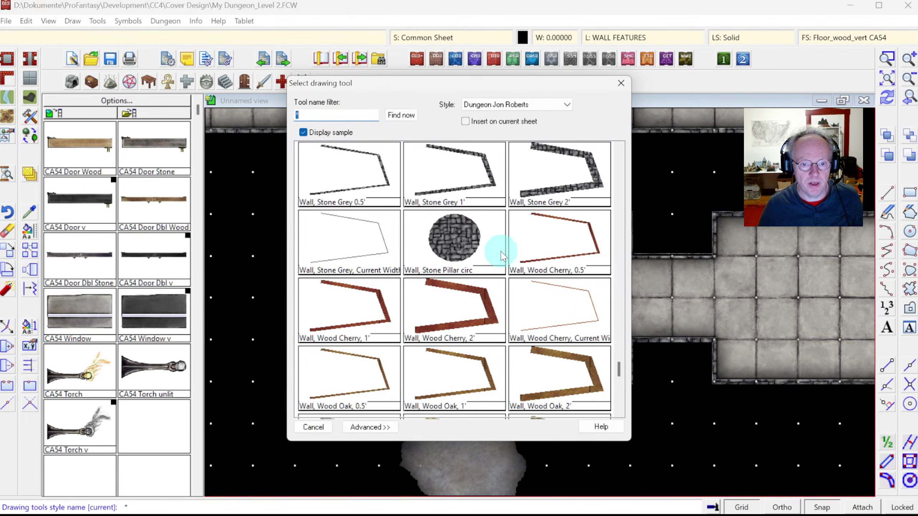
pyautogui.click(452, 228)
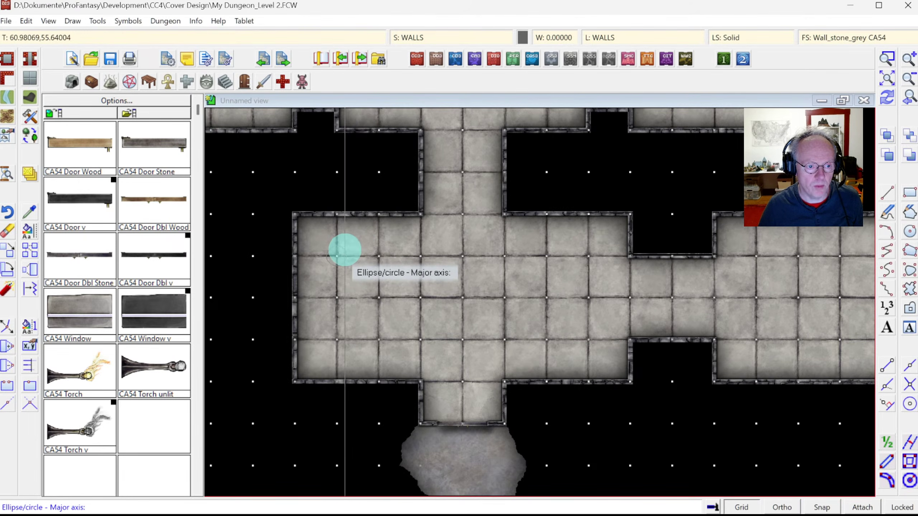
pyautogui.click(342, 249)
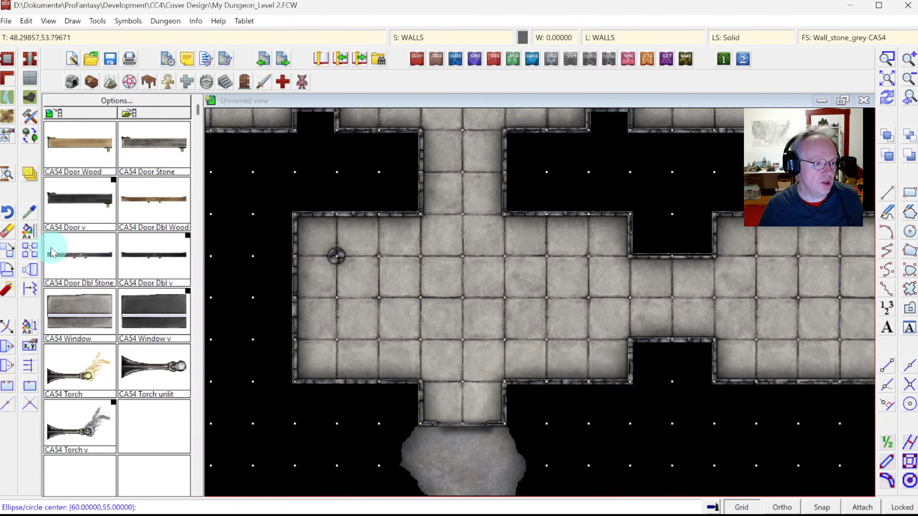
# Copy the pillar onto grid points in the southern room's western half, making two rows of three, one tile from the north and south walls.
pyautogui.click(29, 249)
pyautogui.click(334, 258)
pyautogui.rightClick(348, 266)
pyautogui.click(353, 269)
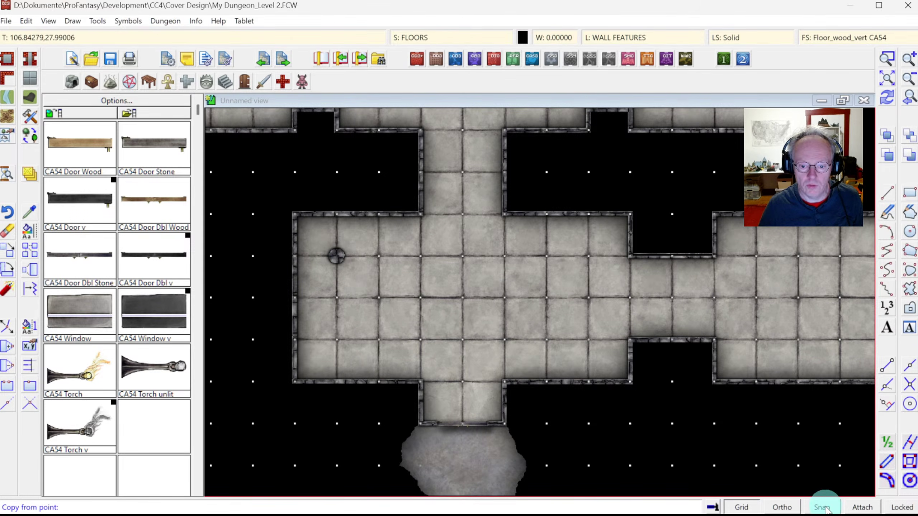
pyautogui.click(335, 255)
pyautogui.click(336, 338)
pyautogui.click(380, 339)
pyautogui.click(379, 256)
pyautogui.click(420, 256)
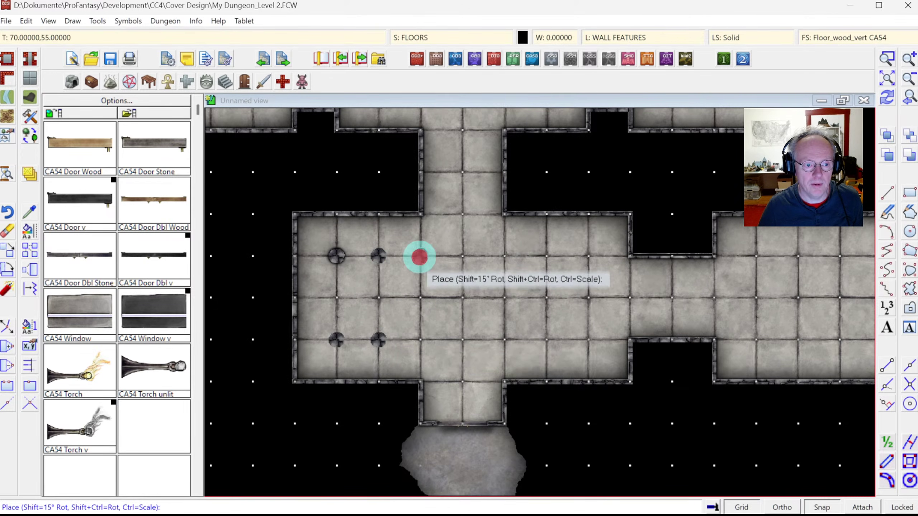
pyautogui.click(421, 339)
# Place six more pillar copies in the southern room's eastern half, mirroring the two rows of three.
pyautogui.click(505, 339)
pyautogui.click(505, 255)
pyautogui.click(505, 256)
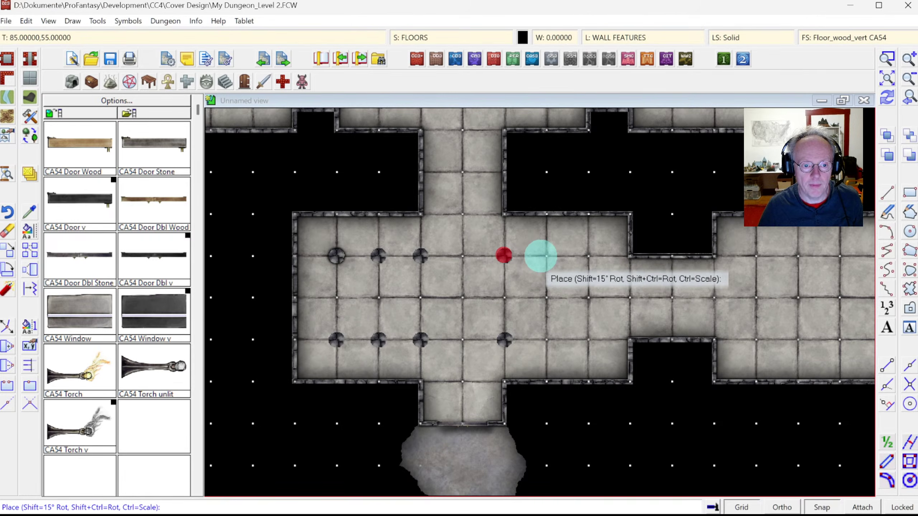
pyautogui.click(546, 339)
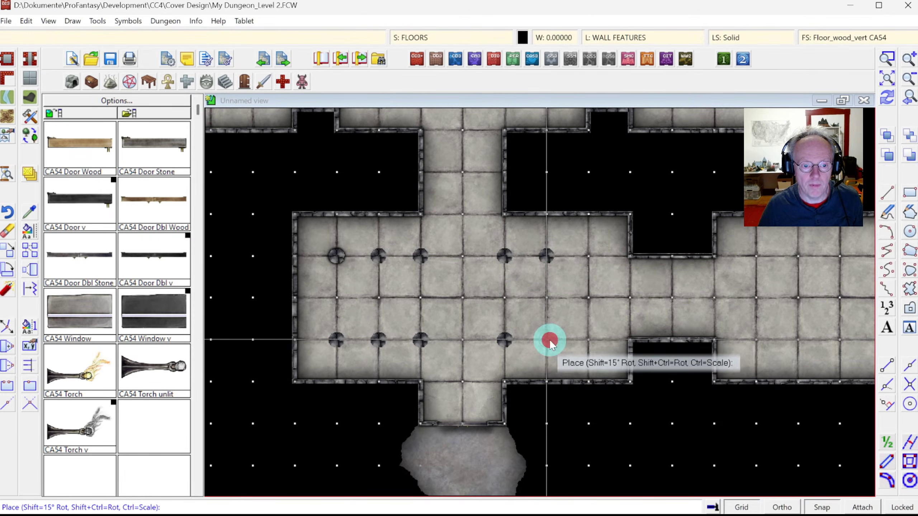
pyautogui.click(589, 339)
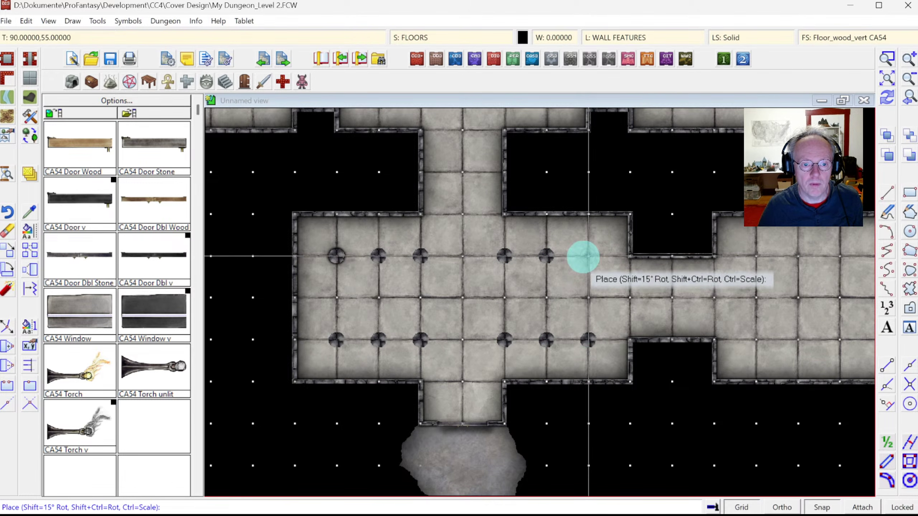
pyautogui.click(588, 256)
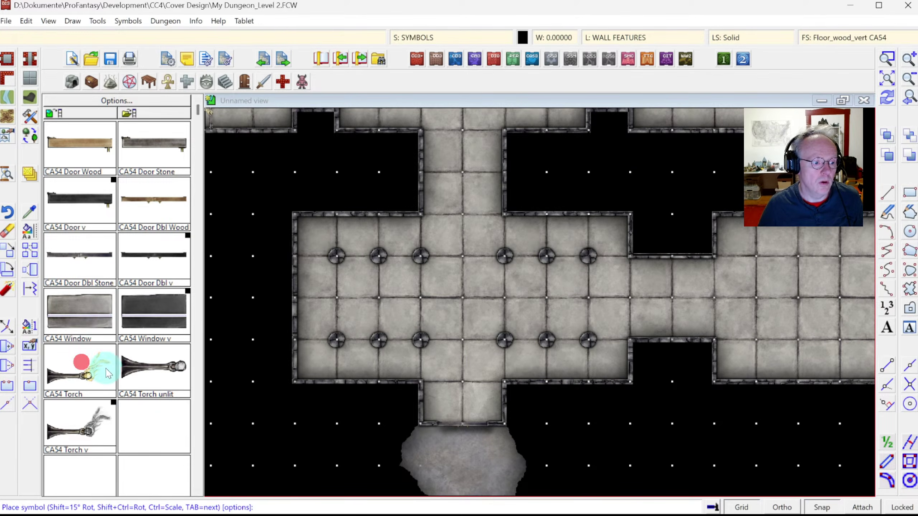
# Place two CA54 Torch symbols on the southern room's north wall, one on each side of the northern corridor opening.
pyautogui.click(408, 235)
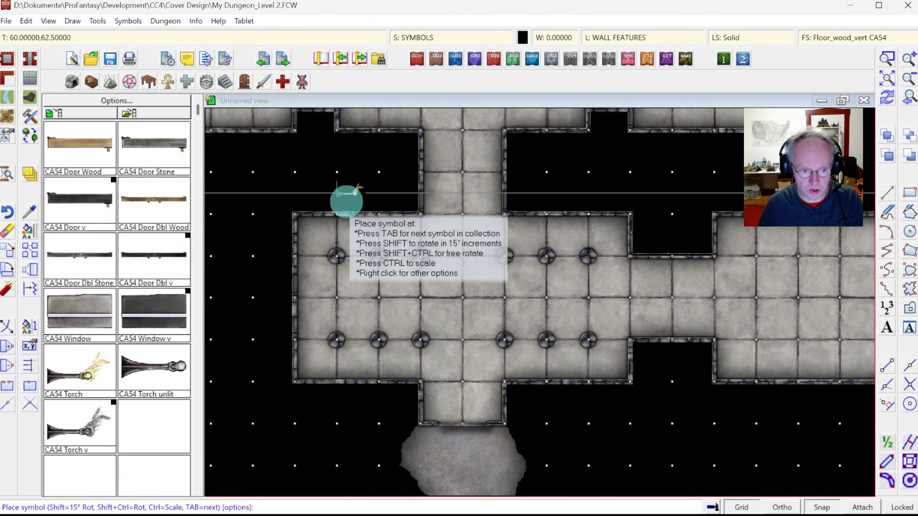
pyautogui.click(399, 216)
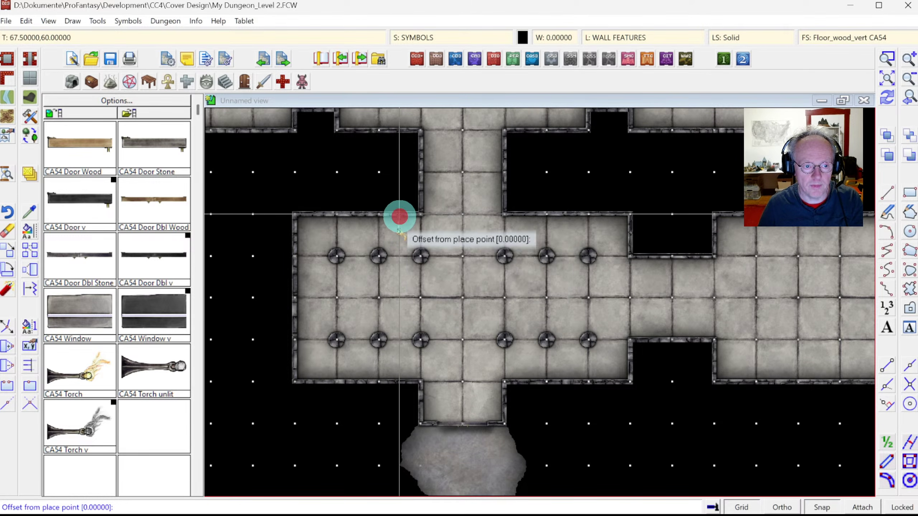
pyautogui.click(405, 213)
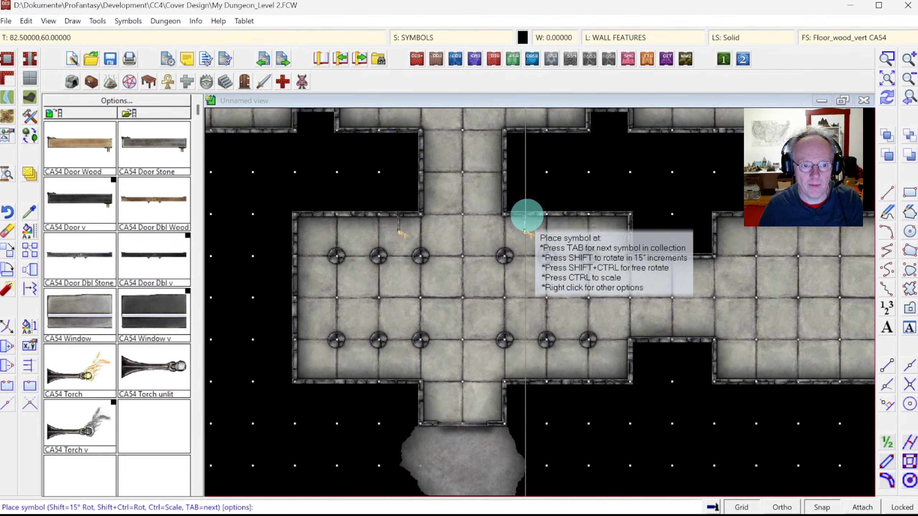
pyautogui.click(527, 215)
pyautogui.click(529, 217)
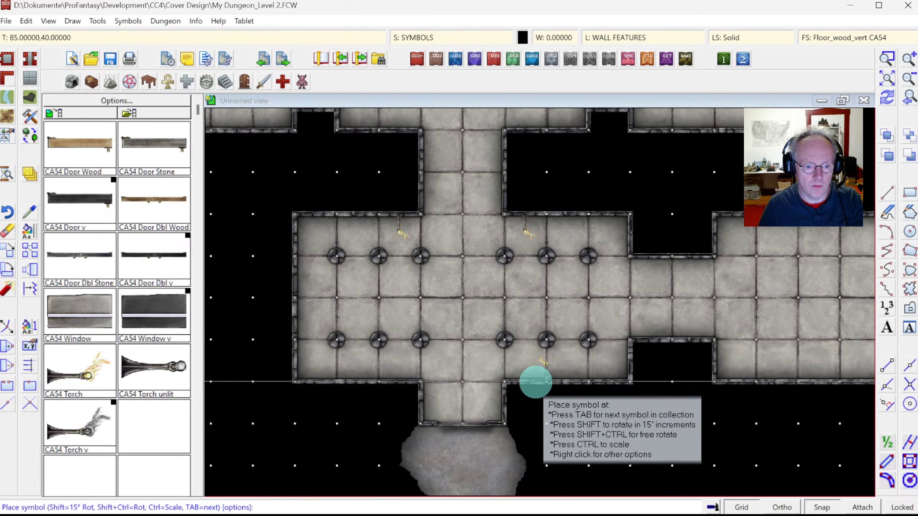
# Place two CA54 Torch symbols on the southern room's south wall, flanking the cave entrance, and open the symbol parameters.
pyautogui.click(532, 381)
pyautogui.click(520, 381)
pyautogui.click(397, 376)
pyautogui.click(400, 378)
pyautogui.rightClick(456, 318)
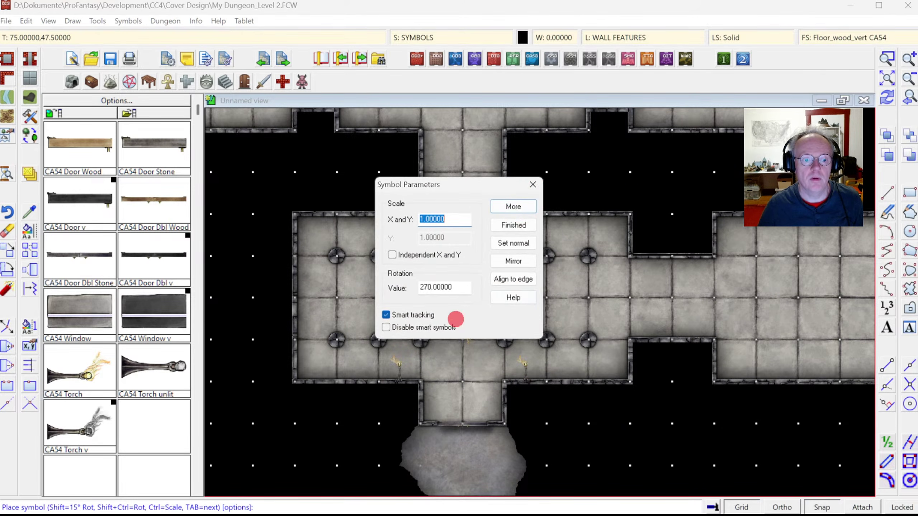
# Finish the torch parameters and load the Elemental and Magic symbol catalog from the DD3 Color dungeon symbols.
pyautogui.click(519, 227)
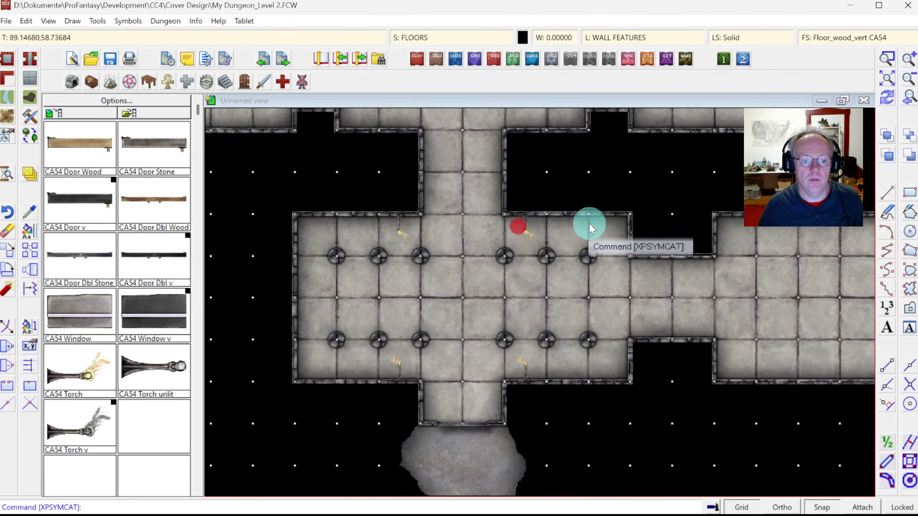
pyautogui.click(904, 100)
pyautogui.click(904, 98)
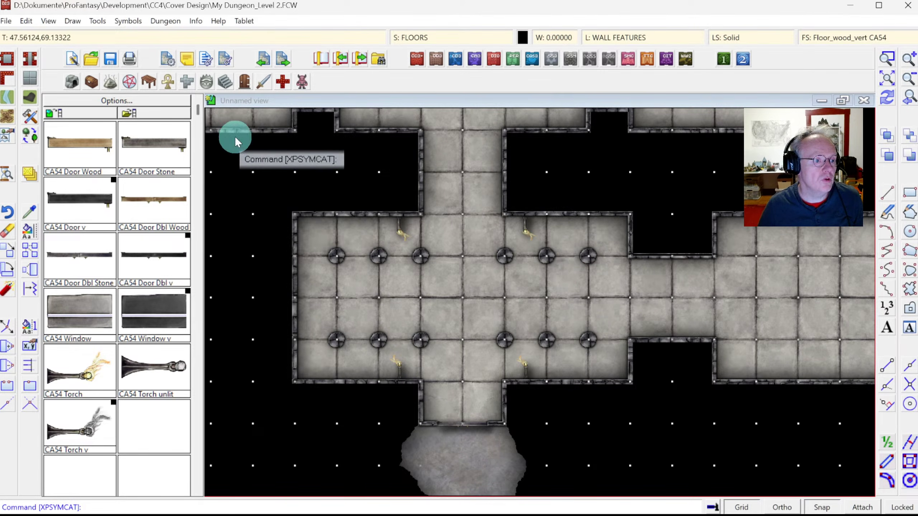
pyautogui.click(151, 115)
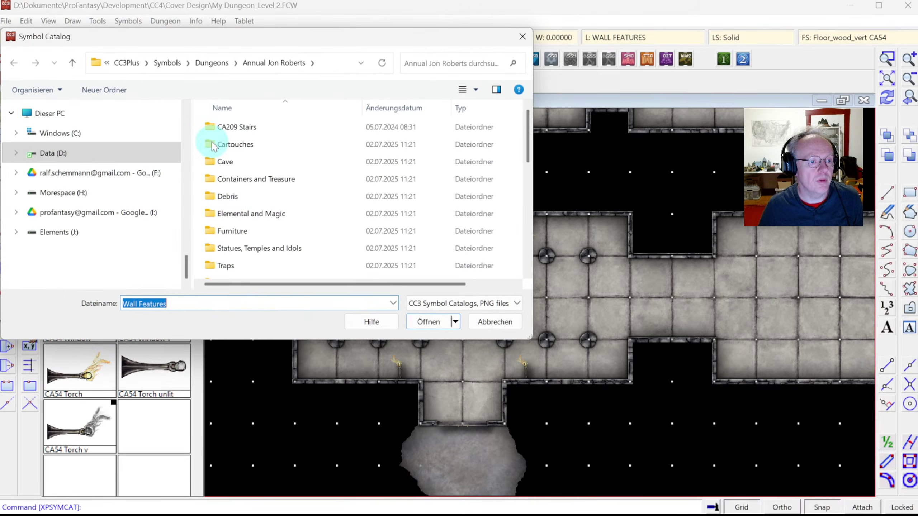
pyautogui.scroll(-5, 249, 213)
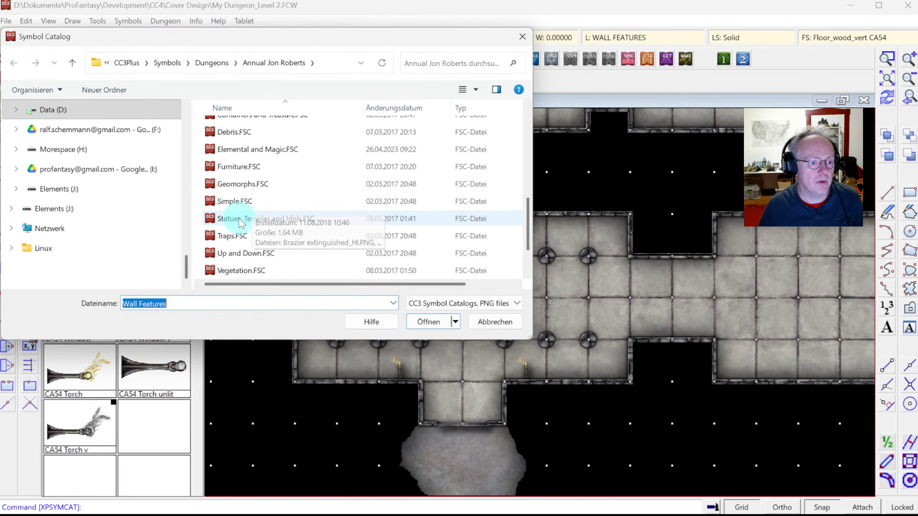
pyautogui.click(208, 61)
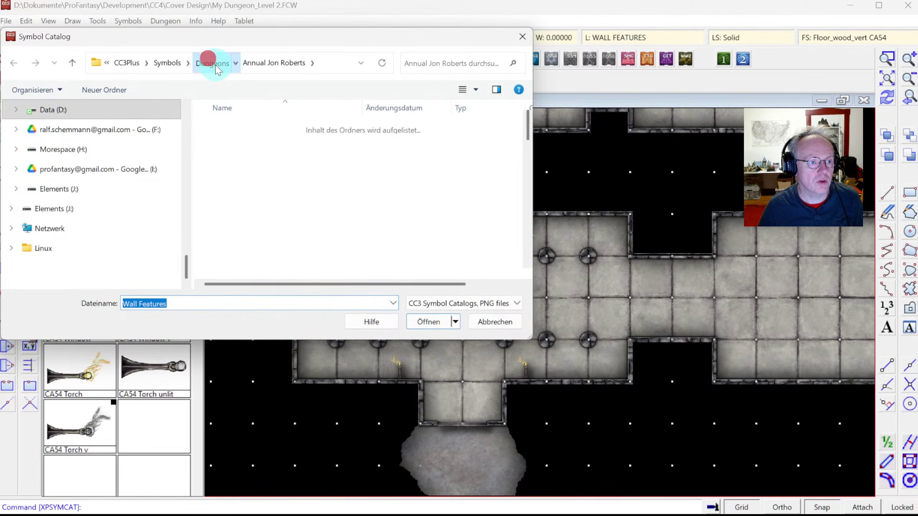
pyautogui.scroll(-2, 235, 192)
pyautogui.click(226, 201)
pyautogui.doubleClick(226, 201)
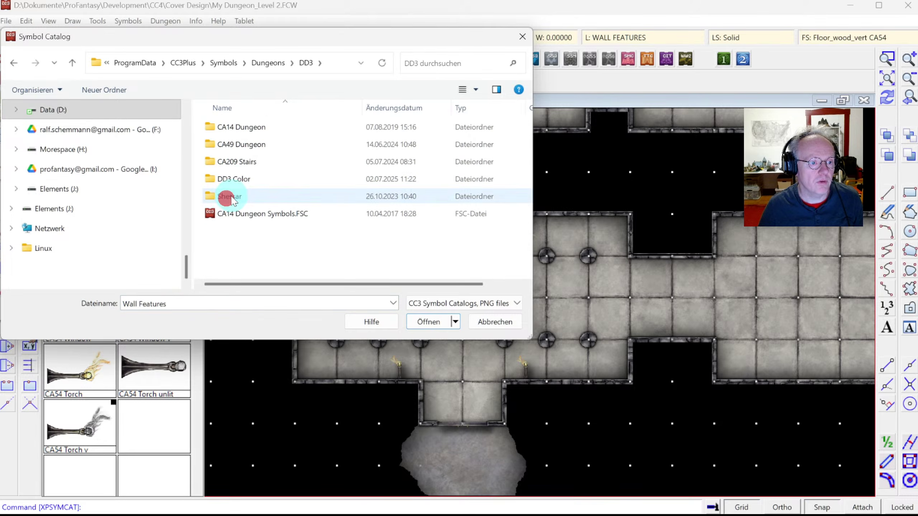
pyautogui.doubleClick(237, 179)
pyautogui.scroll(-4, 254, 209)
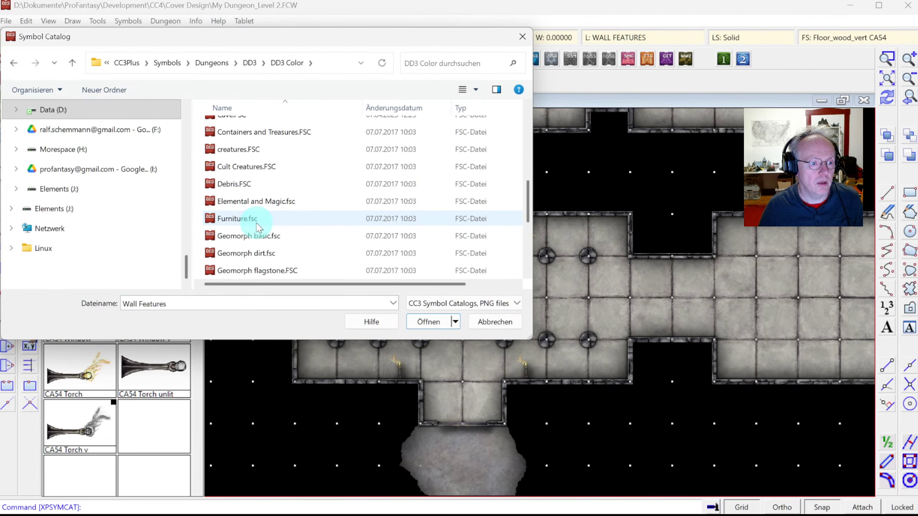
pyautogui.scroll(3, 251, 195)
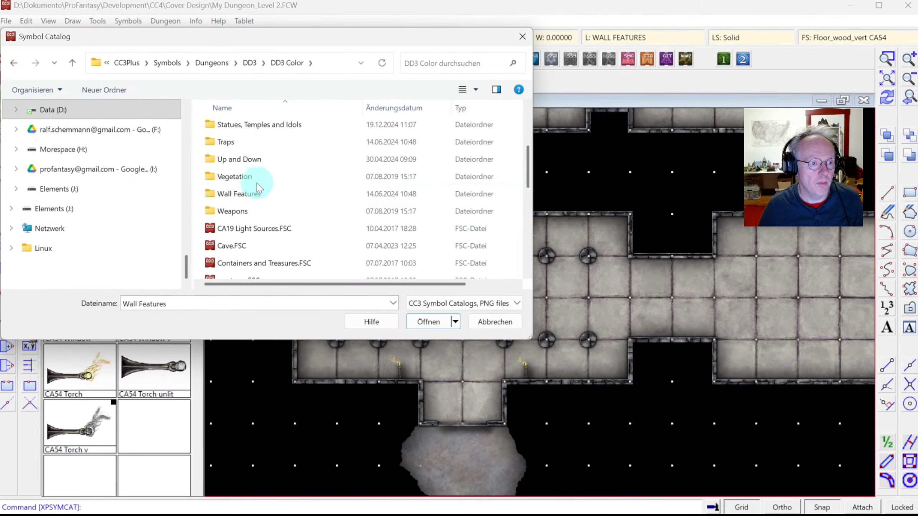
pyautogui.scroll(-3, 260, 208)
pyautogui.doubleClick(260, 202)
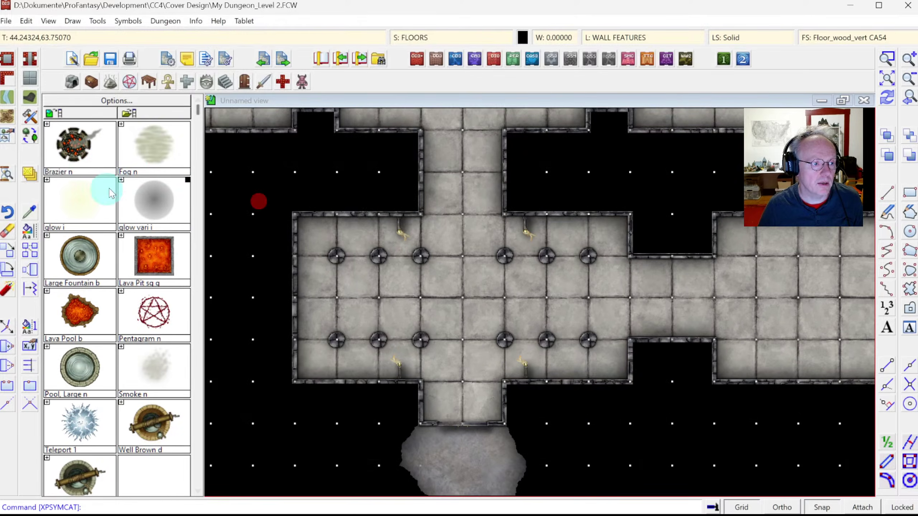
# Choose the half-circle glow h symbol from the glow collection and make SYMBOLS TORCHES the active sheet.
pyautogui.click(47, 180)
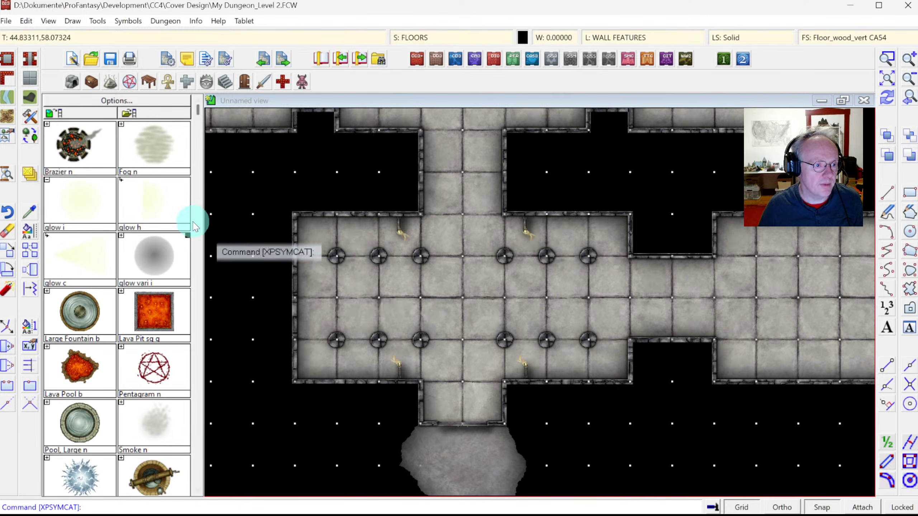
pyautogui.click(151, 194)
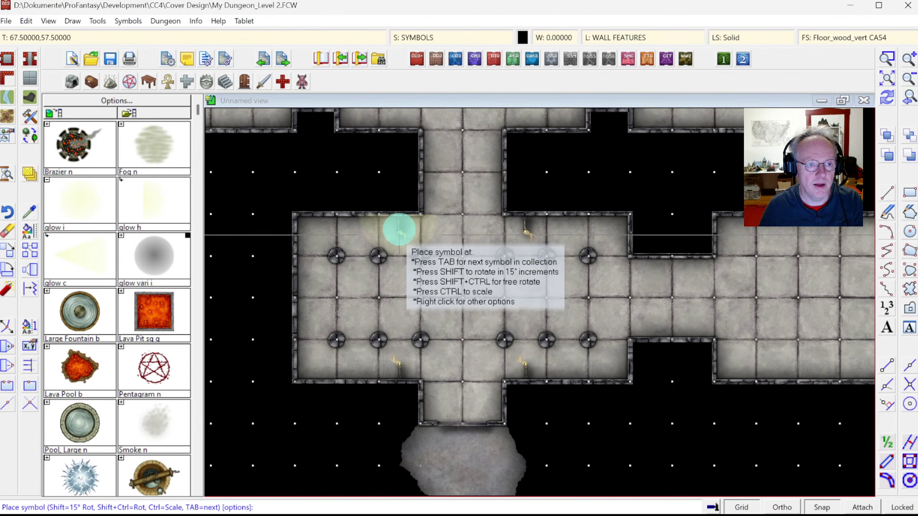
pyautogui.click(441, 37)
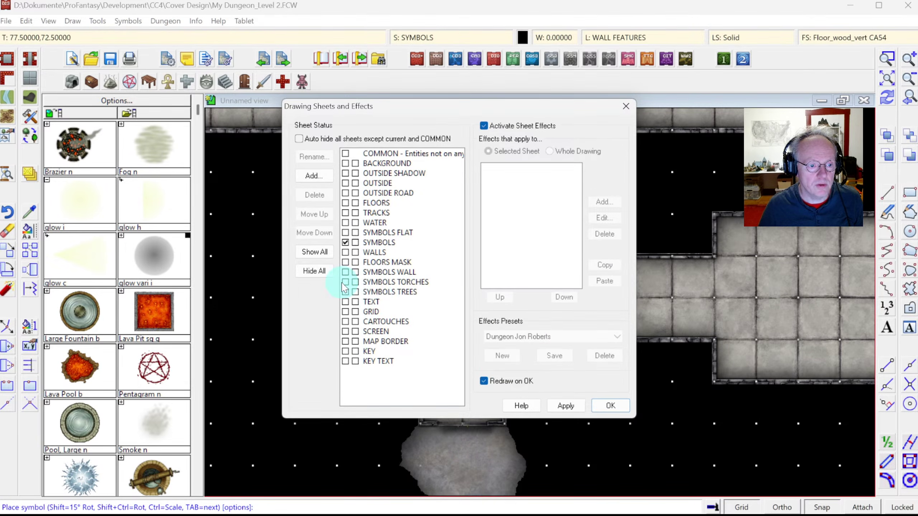
pyautogui.click(611, 411)
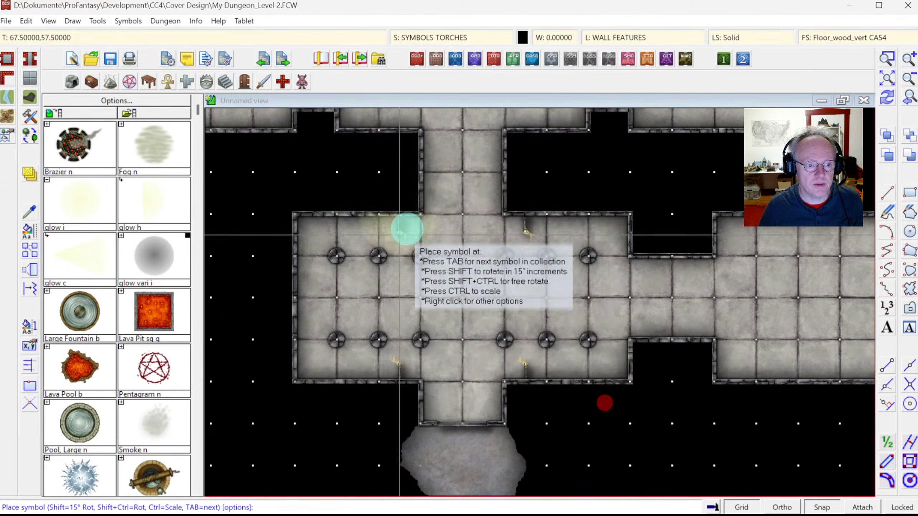
# Place a glow h symbol over each of the southern room's four torches, spreading light inward from the walls.
pyautogui.click(403, 231)
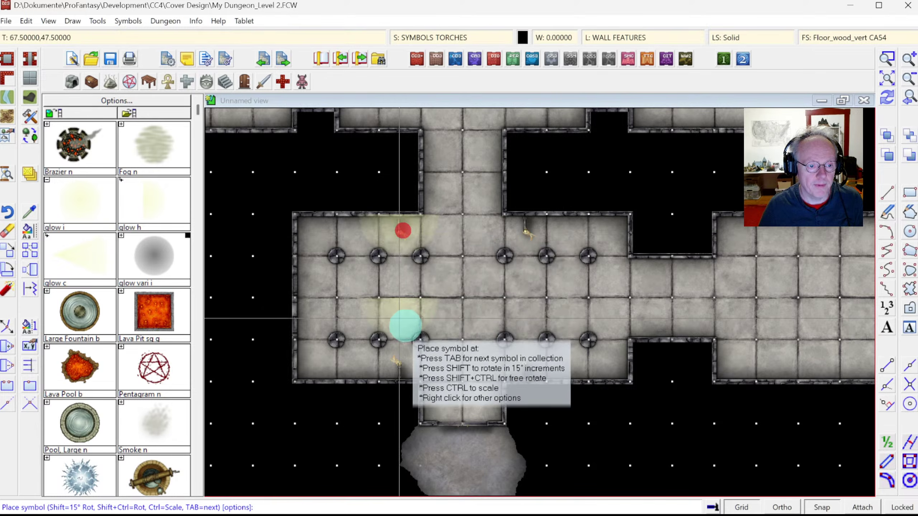
pyautogui.click(401, 362)
pyautogui.click(516, 369)
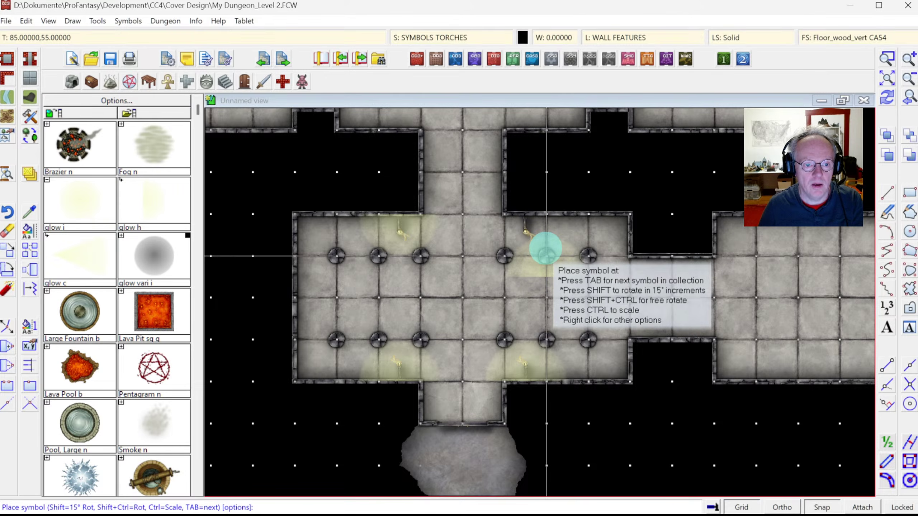
pyautogui.click(528, 232)
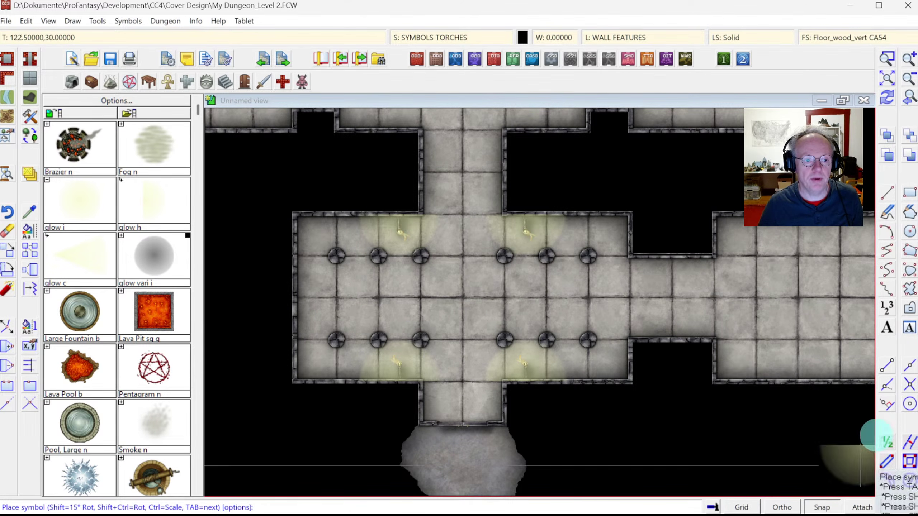
pyautogui.click(883, 76)
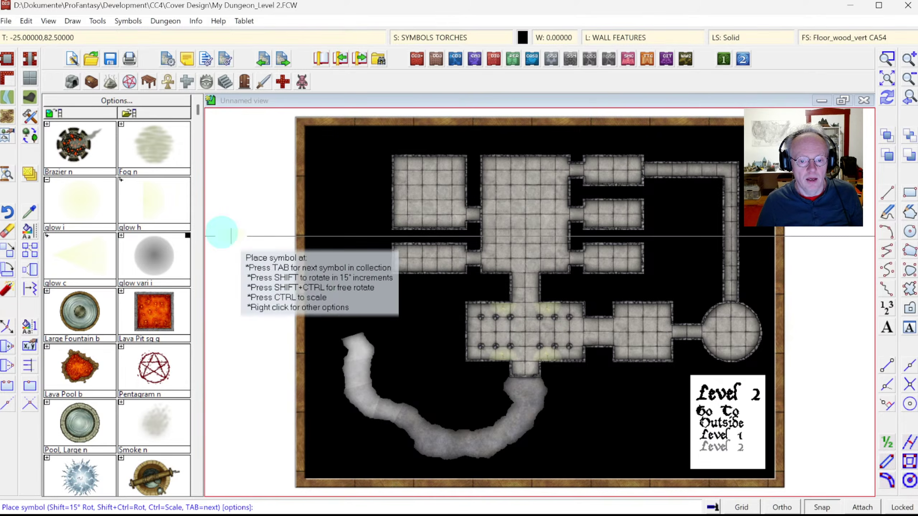
pyautogui.press('Escape')
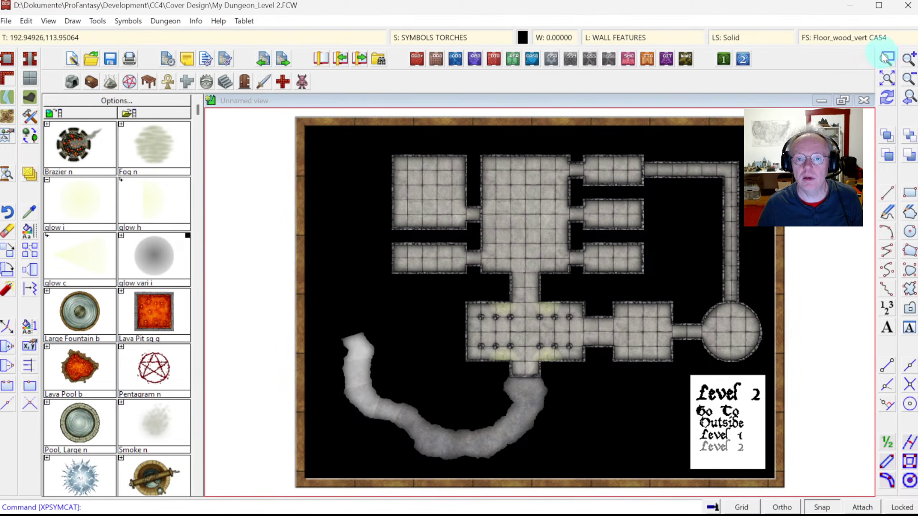
# Change the font of all the map key's texts to Helvetica.
pyautogui.click(664, 366)
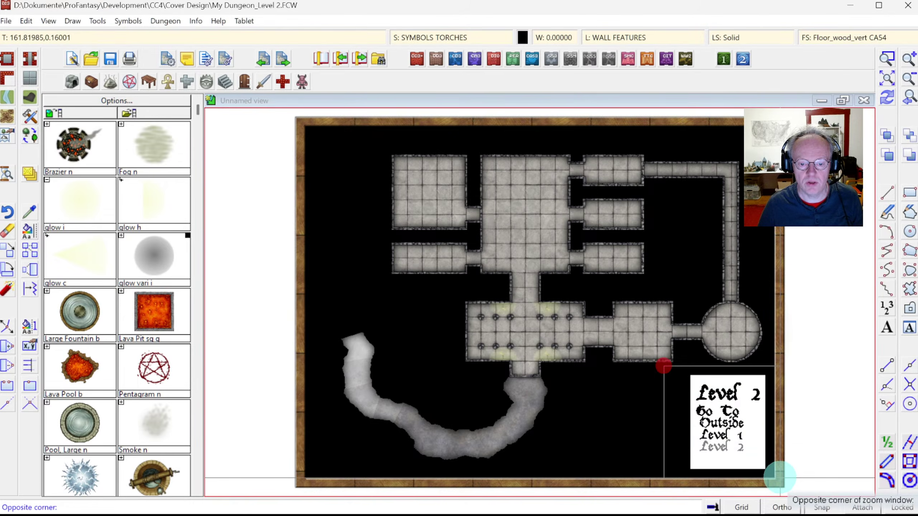
pyautogui.click(780, 477)
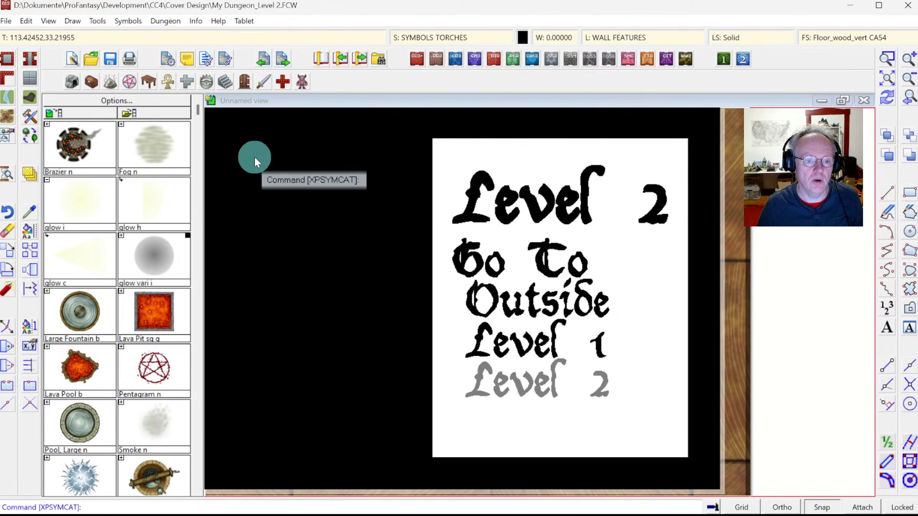
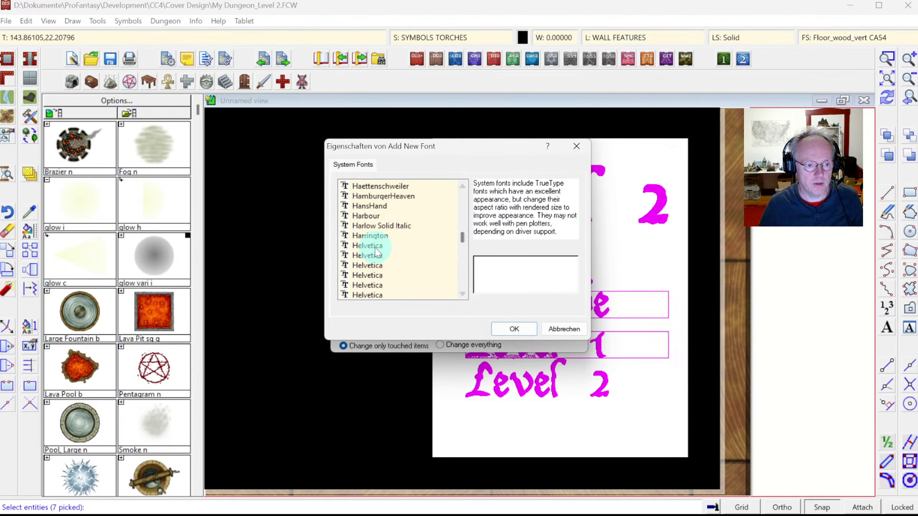
pyautogui.click(375, 246)
pyautogui.click(514, 327)
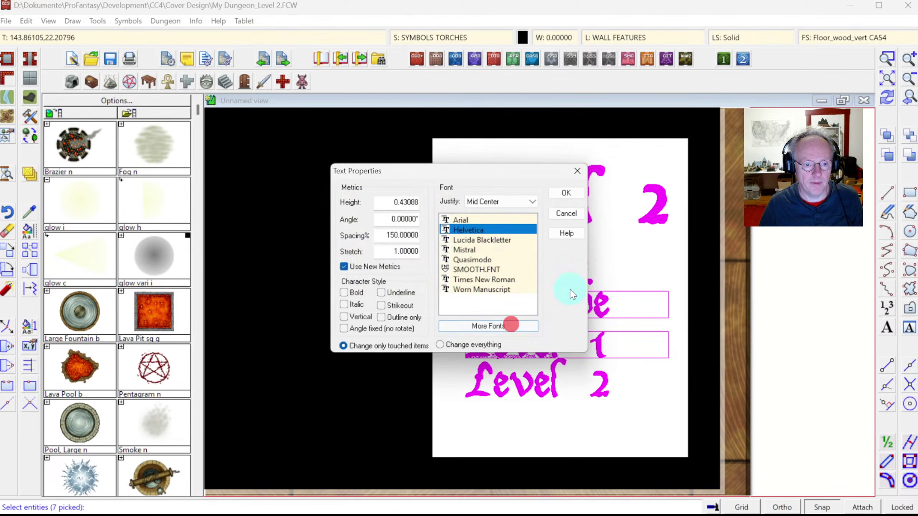
pyautogui.click(551, 192)
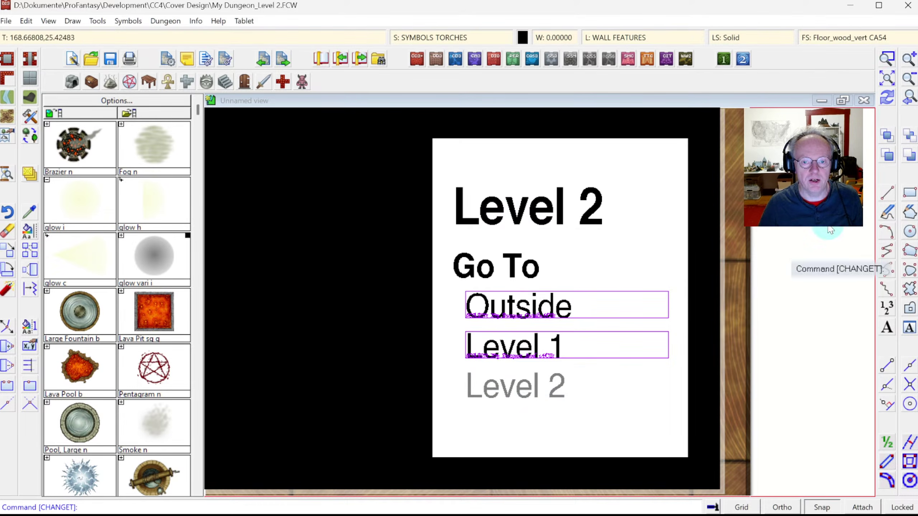
# Hide the hyperlinks that outline the key's Outside and Level 1 entries.
pyautogui.click(891, 84)
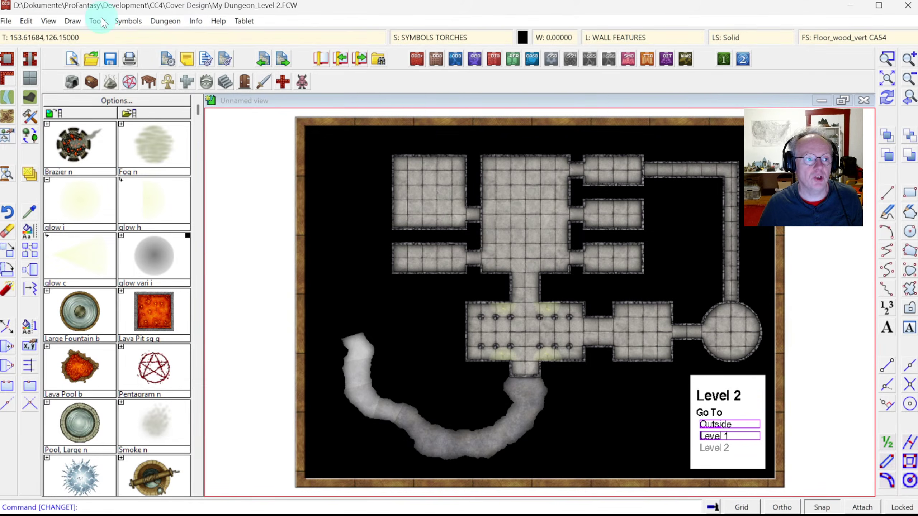
pyautogui.click(48, 21)
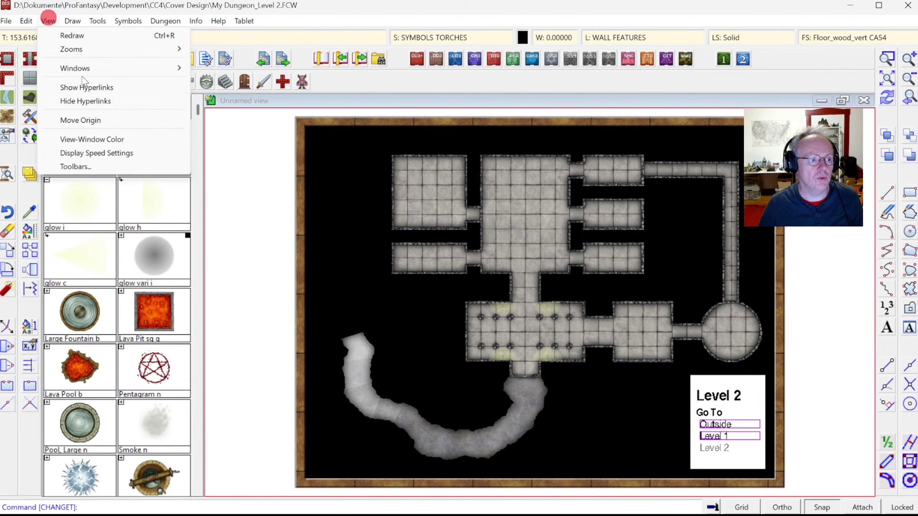
pyautogui.click(83, 101)
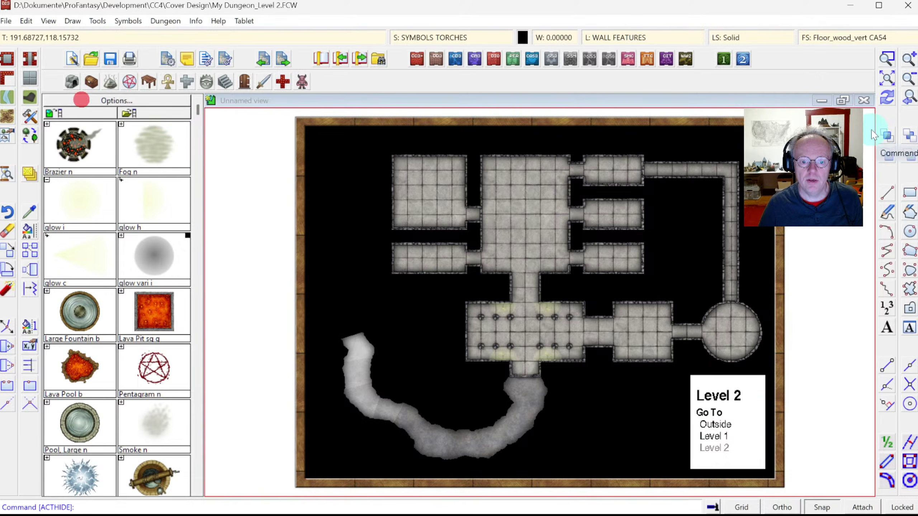
# Match the current drawing properties to the key's white background rectangle.
pyautogui.click(887, 58)
pyautogui.click(667, 373)
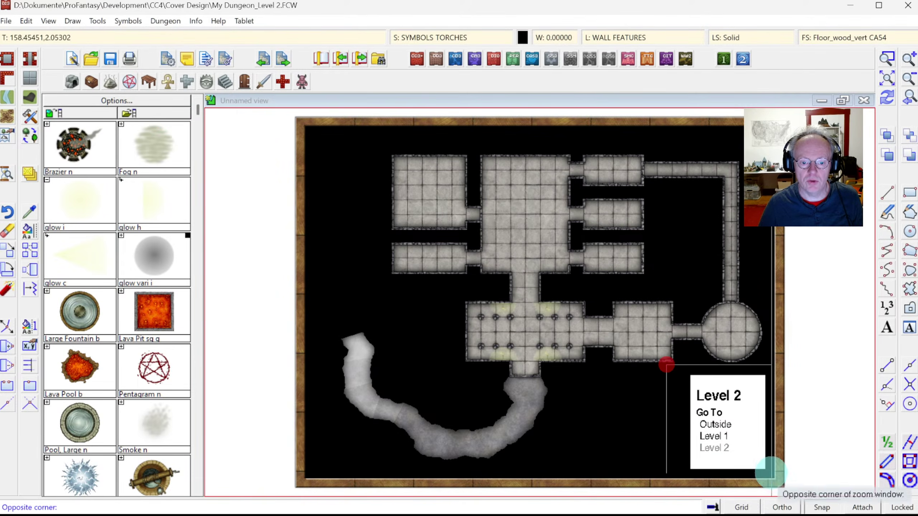
pyautogui.click(777, 474)
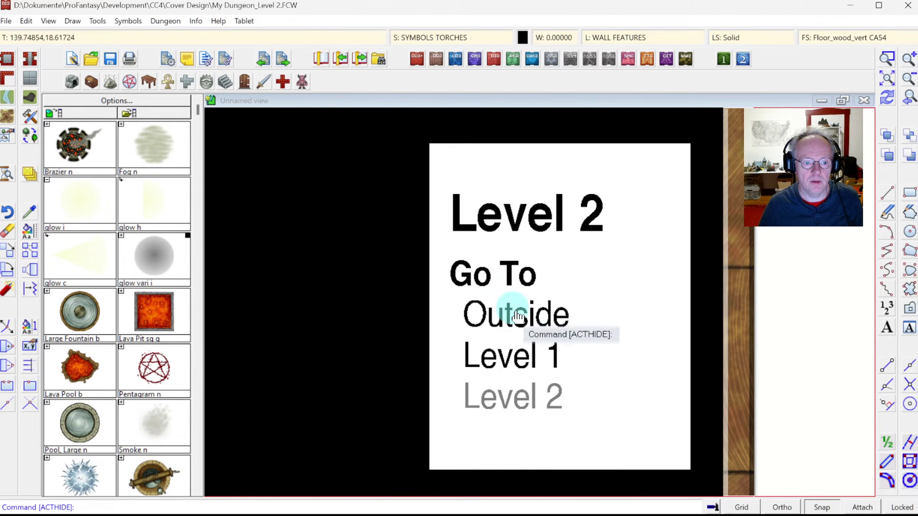
pyautogui.click(30, 216)
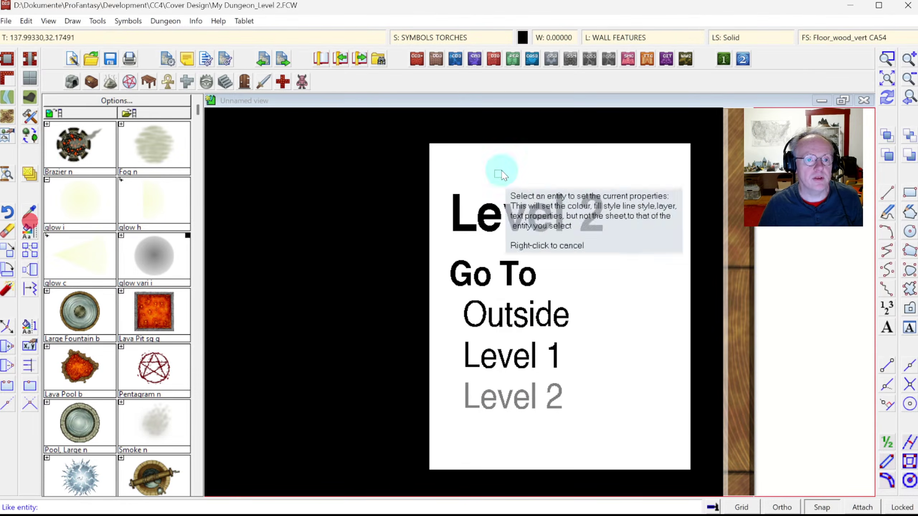
pyautogui.click(473, 145)
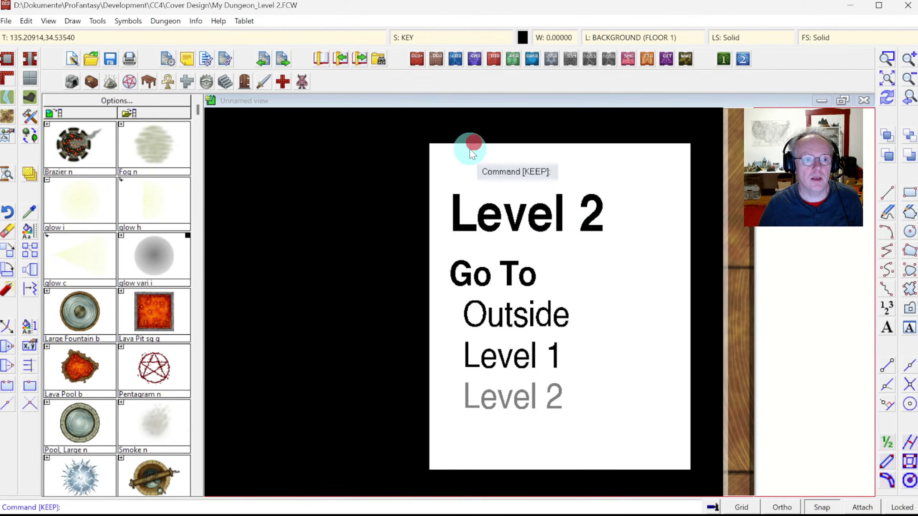
# Add a Transparency effect to the KEY sheet and apply it to the drawing.
pyautogui.click(438, 43)
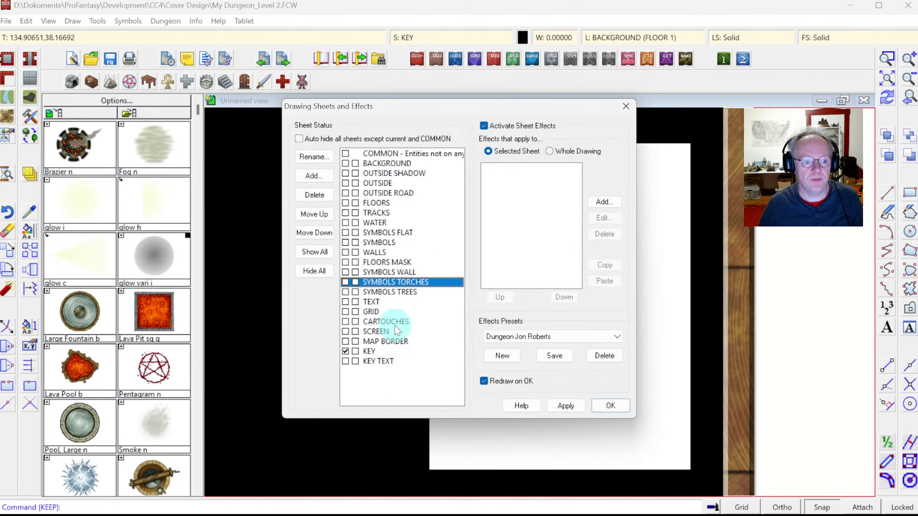
pyautogui.click(380, 352)
pyautogui.click(604, 203)
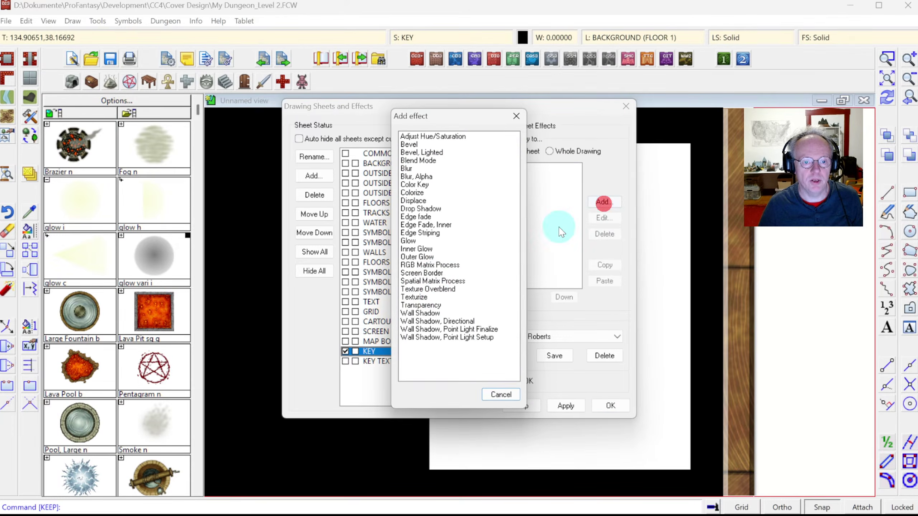
pyautogui.doubleClick(431, 306)
pyautogui.click(540, 235)
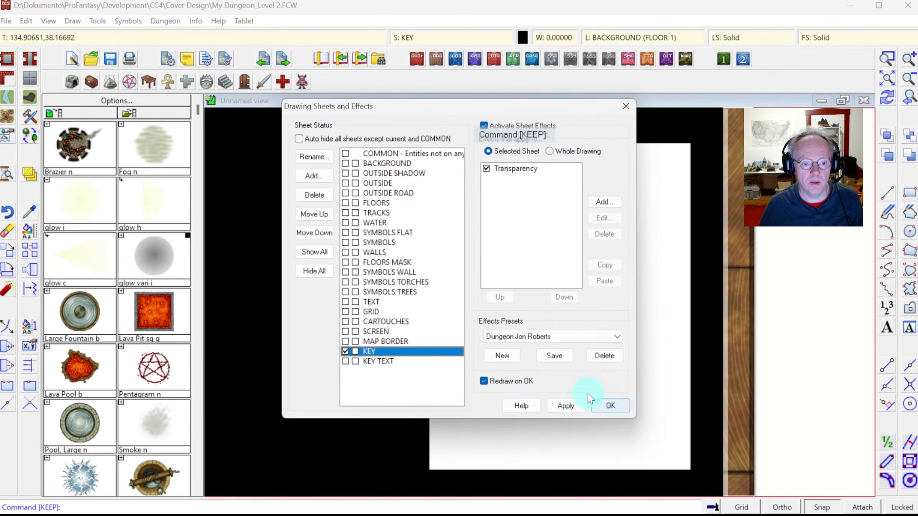
pyautogui.moveTo(522, 115); pyautogui.dragTo(313, 81)
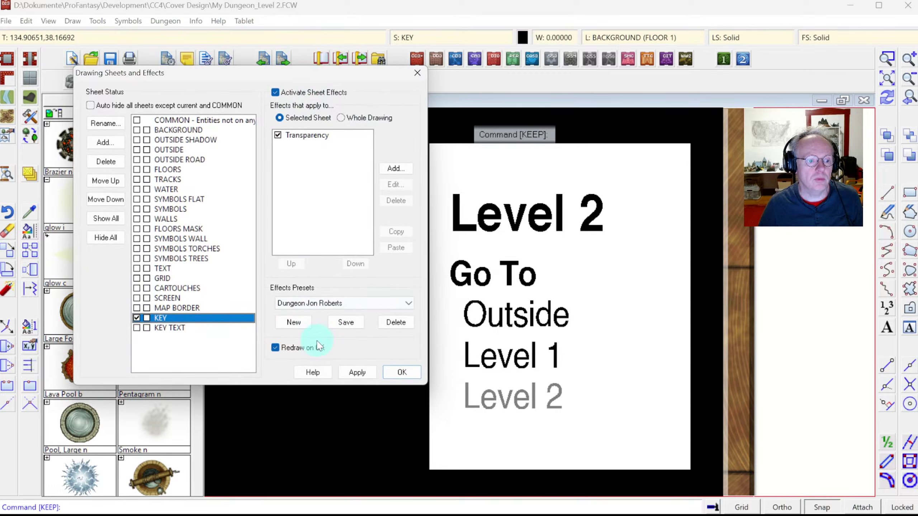
pyautogui.click(356, 373)
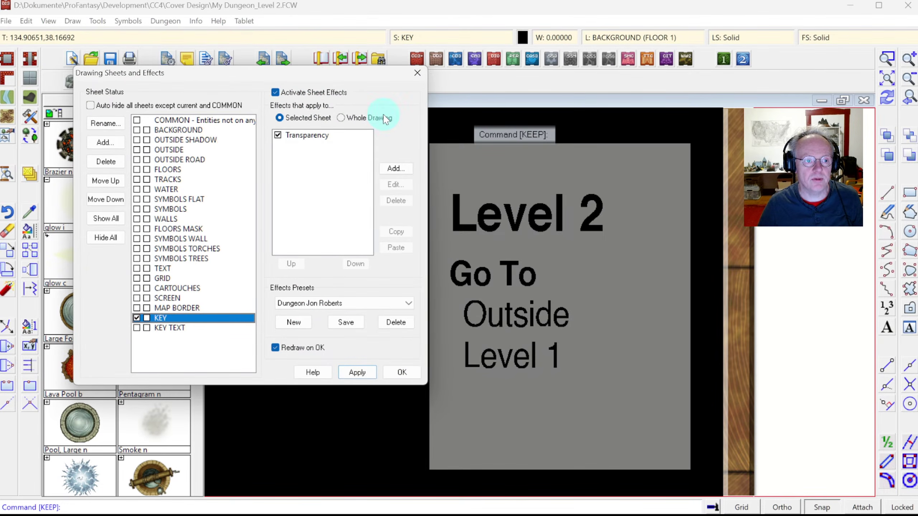
# Set the Transparency effect's opacity on the KEY sheet to 75% and apply it to the drawing.
pyautogui.click(315, 135)
pyautogui.click(394, 185)
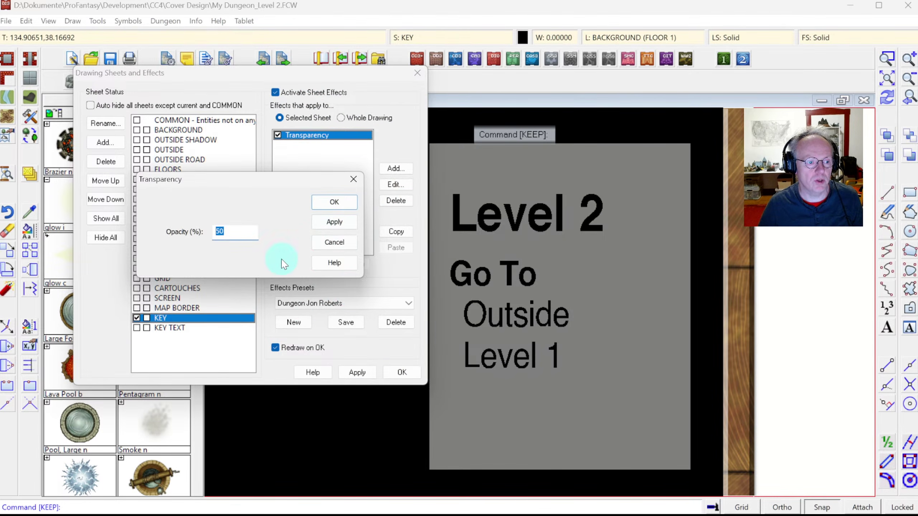
pyautogui.write('75')
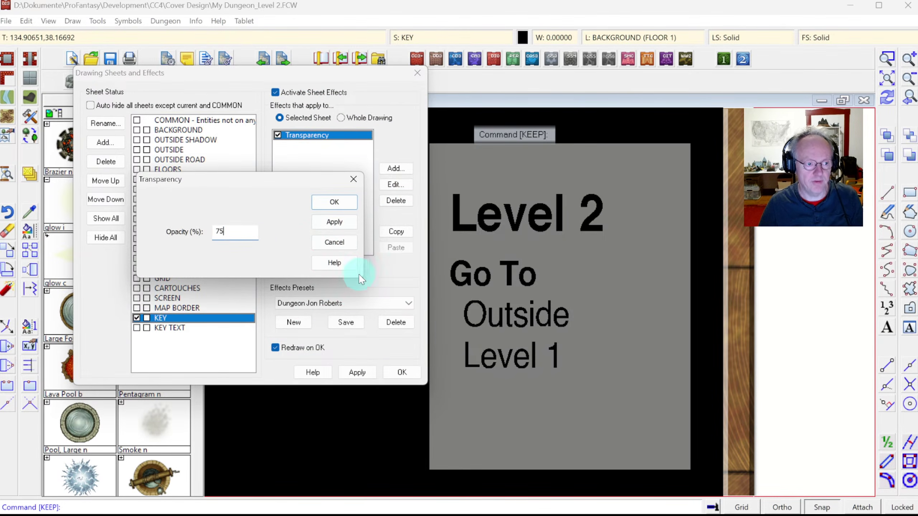
pyautogui.click(334, 201)
pyautogui.click(400, 373)
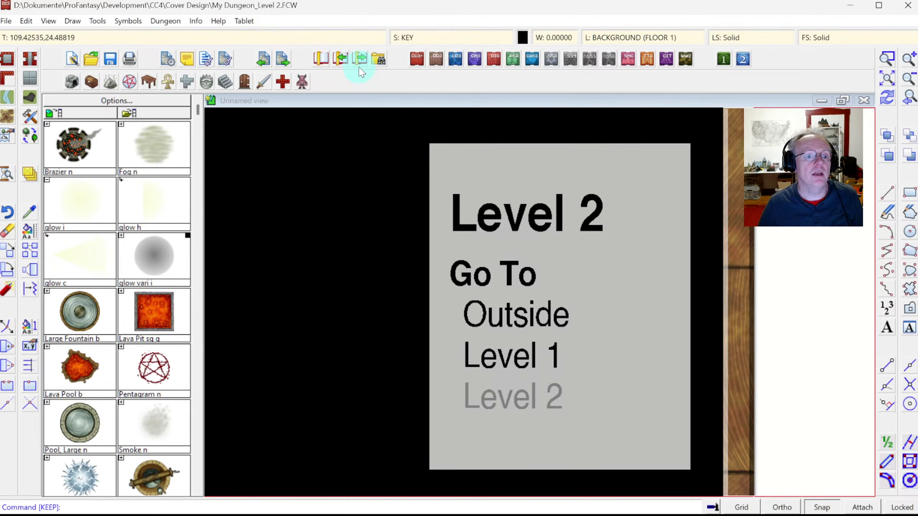
# Add a Drop Shadow effect with offsets of 2 and 30% opacity to the KEY TEXT sheet and save the effects preset.
pyautogui.click(409, 37)
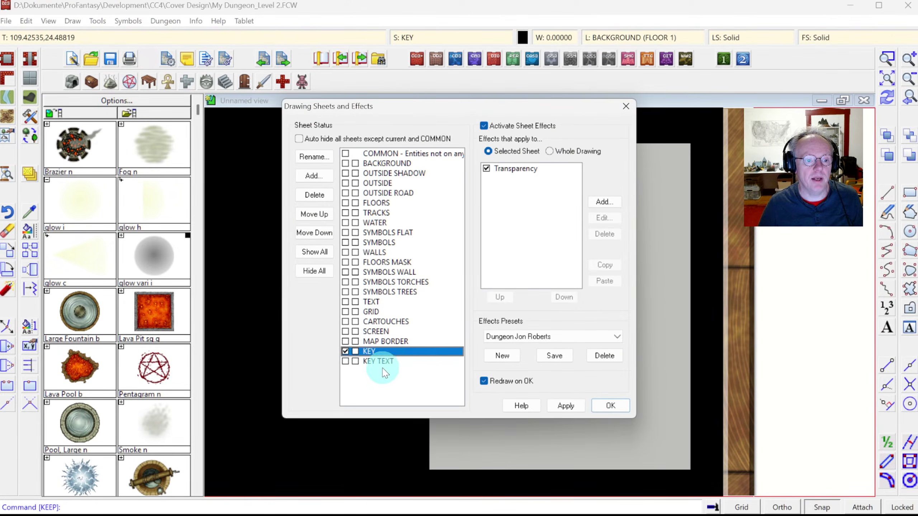
pyautogui.click(377, 361)
pyautogui.click(602, 201)
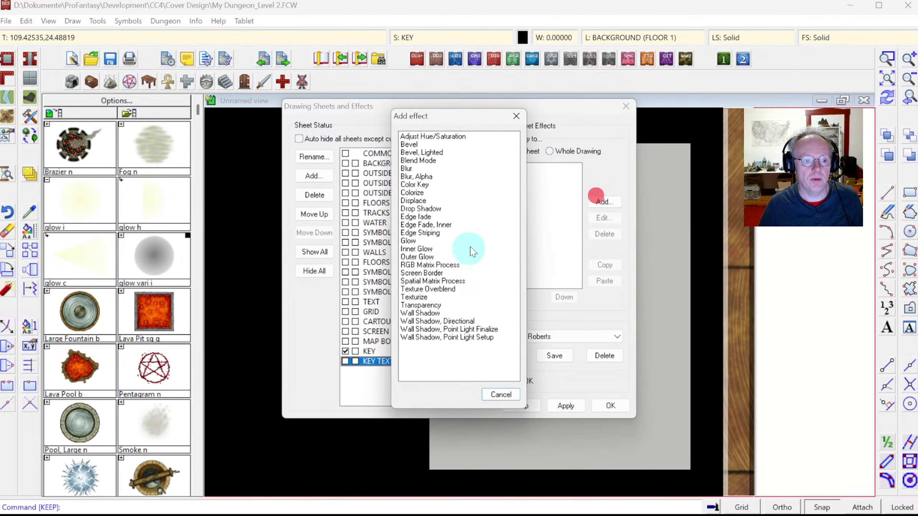
pyautogui.doubleClick(415, 209)
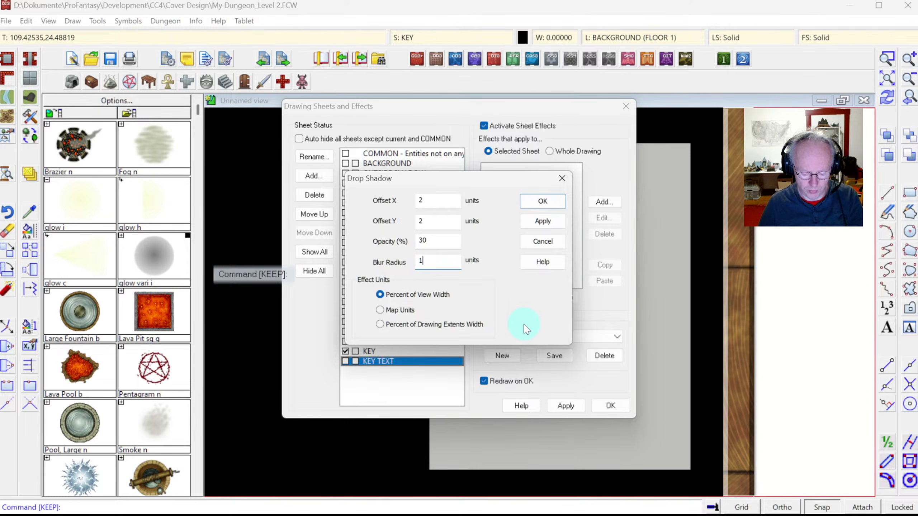
pyautogui.click(542, 201)
pyautogui.moveTo(524, 101); pyautogui.dragTo(333, 80)
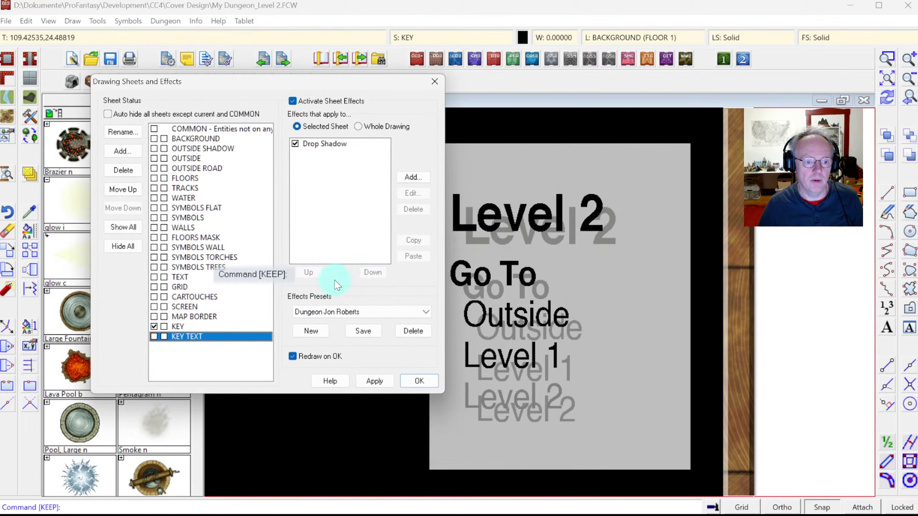
pyautogui.click(363, 331)
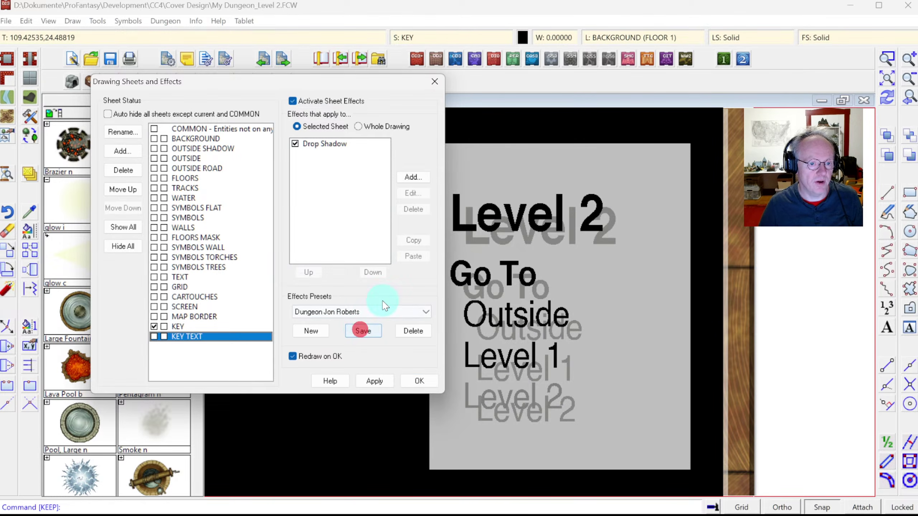
# Set the KEY TEXT drop shadow's X and Y offsets to .2 and preview the effect.
pyautogui.click(328, 139)
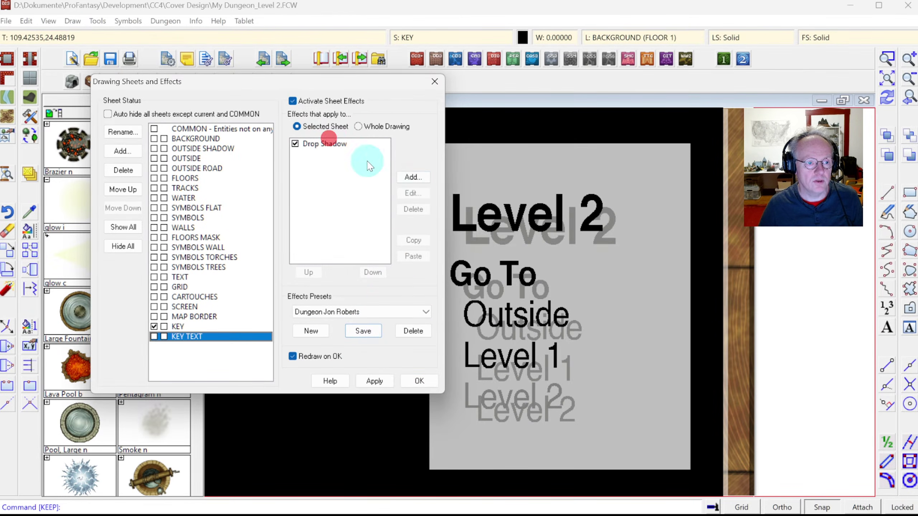
pyautogui.click(349, 145)
pyautogui.click(413, 193)
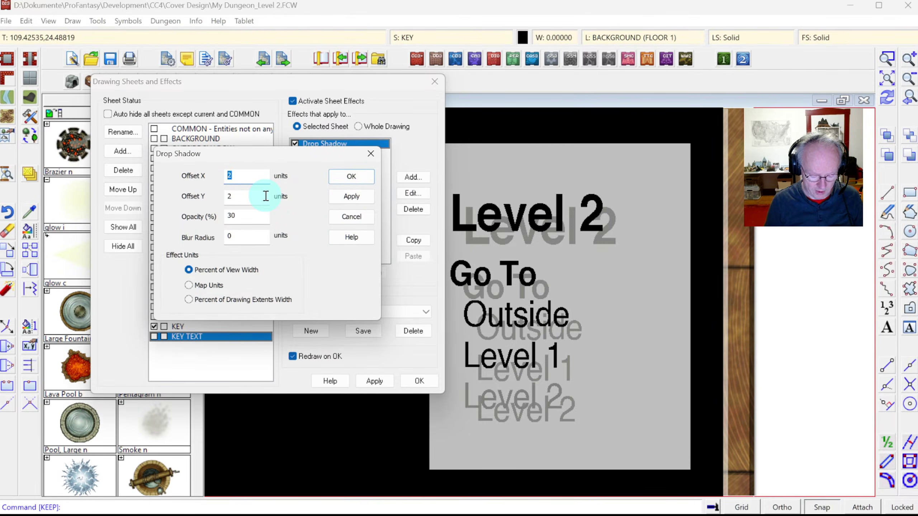
pyautogui.click(337, 197)
pyautogui.click(237, 199)
pyautogui.doubleClick(237, 199)
pyautogui.write('.2')
pyautogui.click(365, 197)
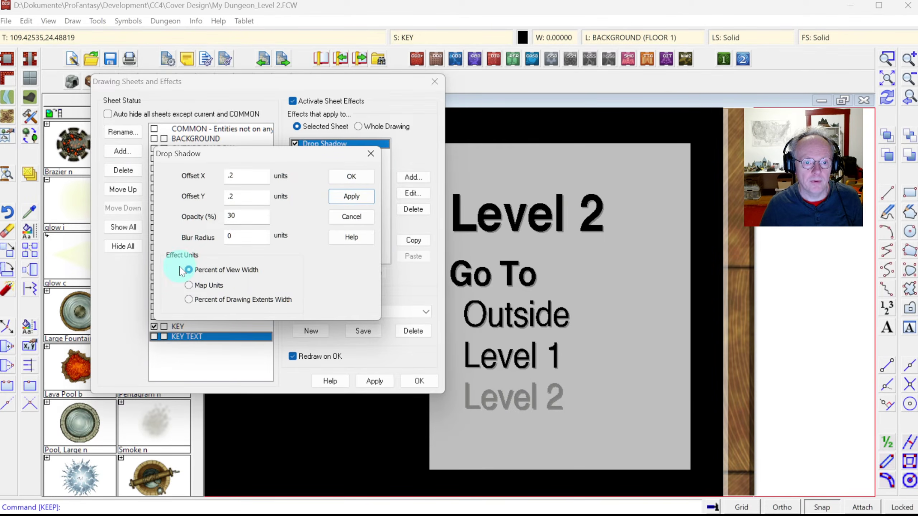
# Set both offsets of the KEY TEXT drop shadow to .3 and apply the sheet effects.
pyautogui.doubleClick(229, 174)
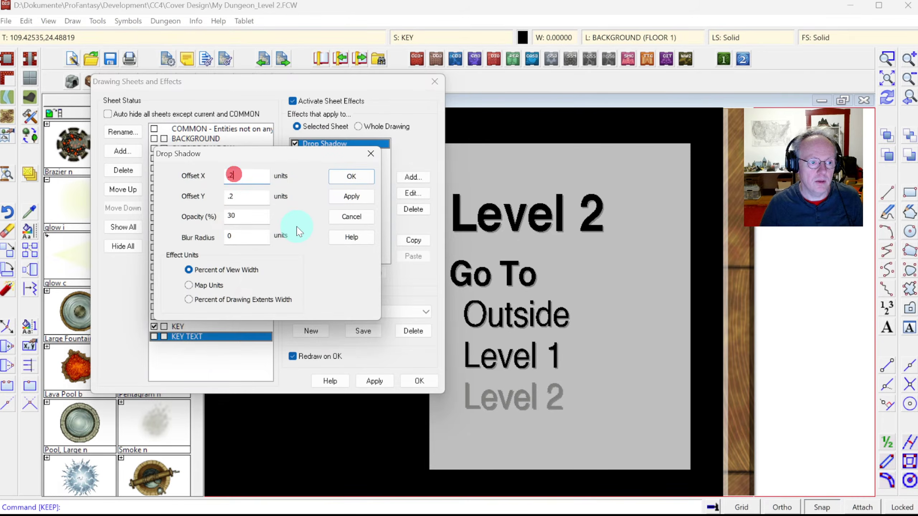
pyautogui.click(254, 197)
pyautogui.click(341, 197)
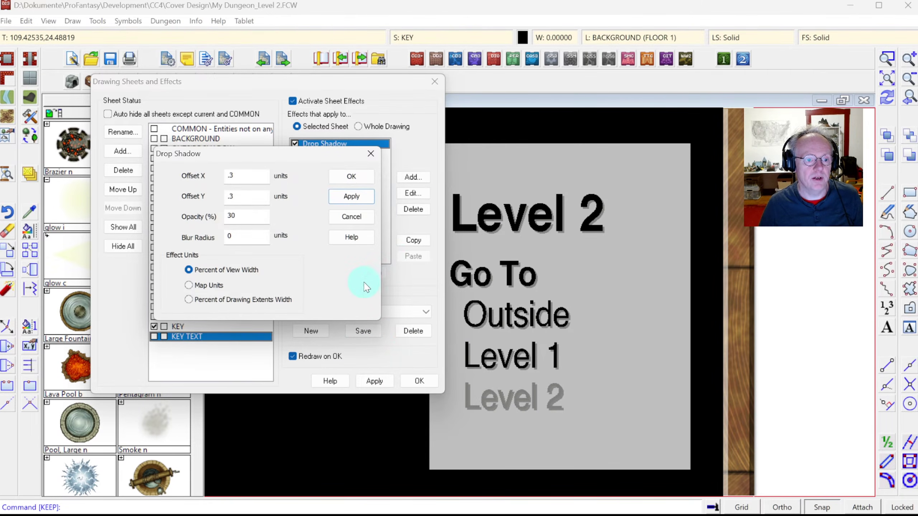
pyautogui.click(352, 175)
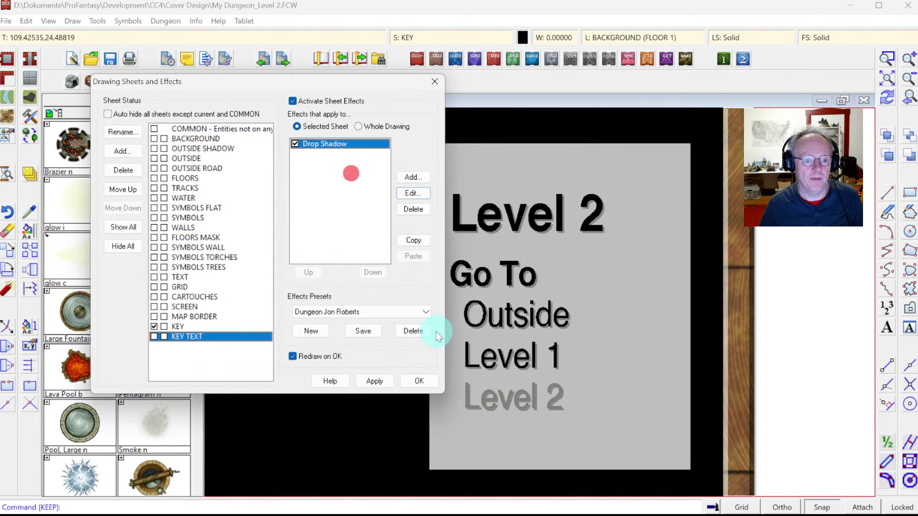
pyautogui.click(412, 382)
# Compare the key's shadow at full-map and close-up view, and switch the KEY TEXT Drop Shadow's effect units to Map Units.
pyautogui.click(886, 76)
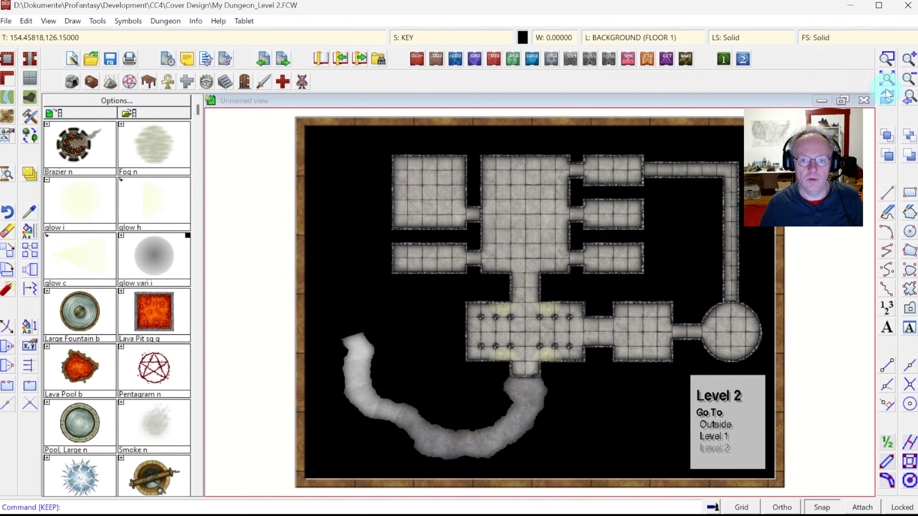
pyautogui.click(908, 102)
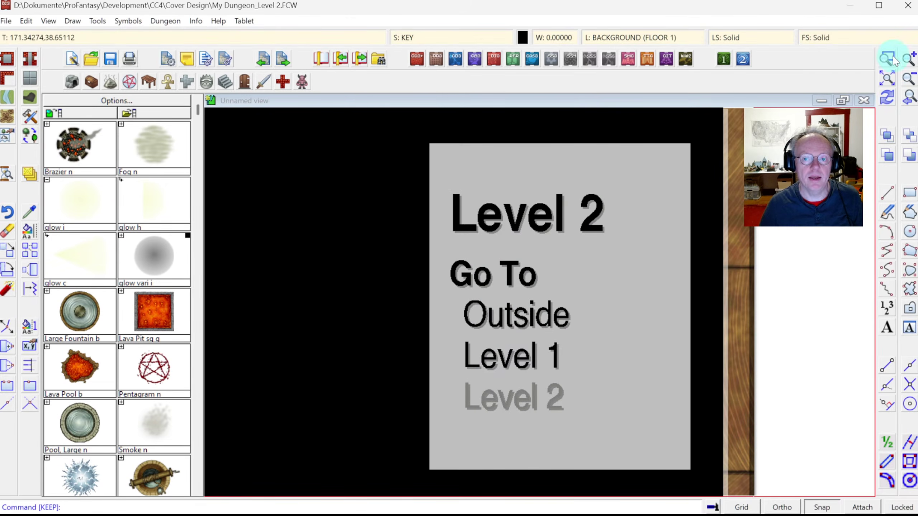
pyautogui.click(883, 79)
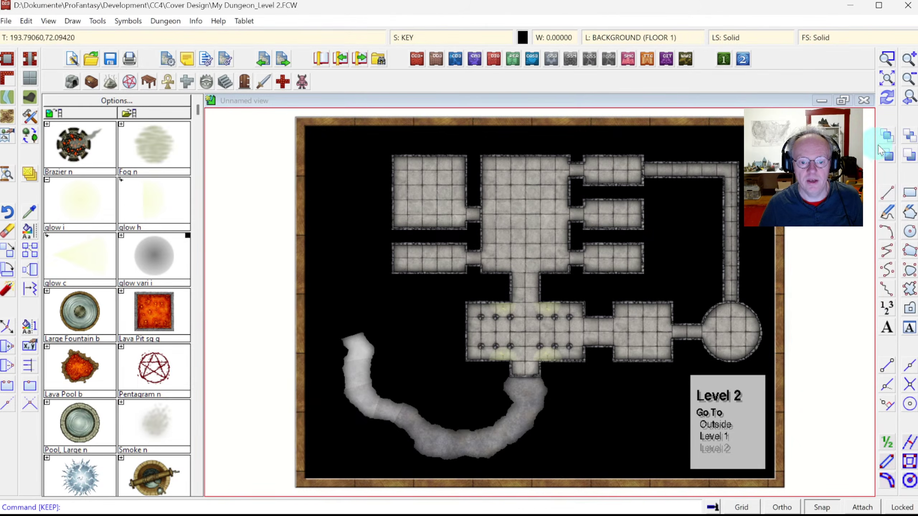
pyautogui.click(906, 101)
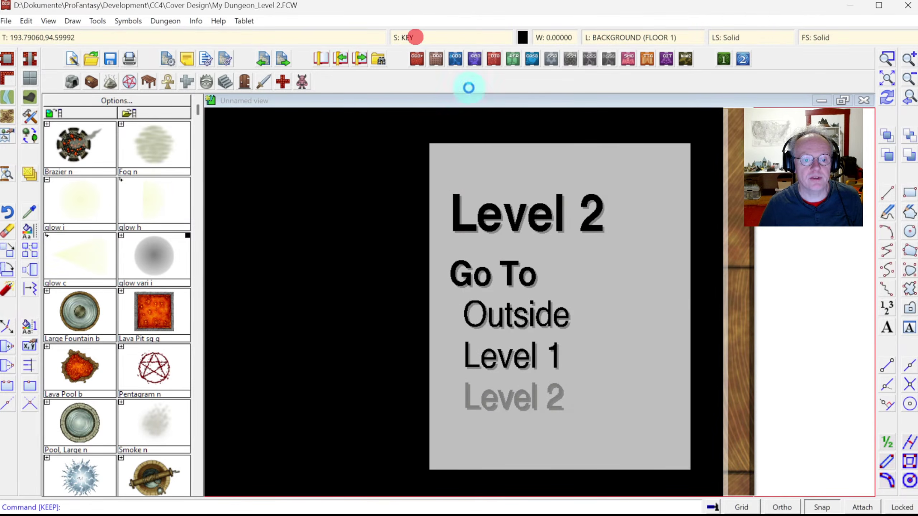
pyautogui.click(418, 39)
pyautogui.click(551, 176)
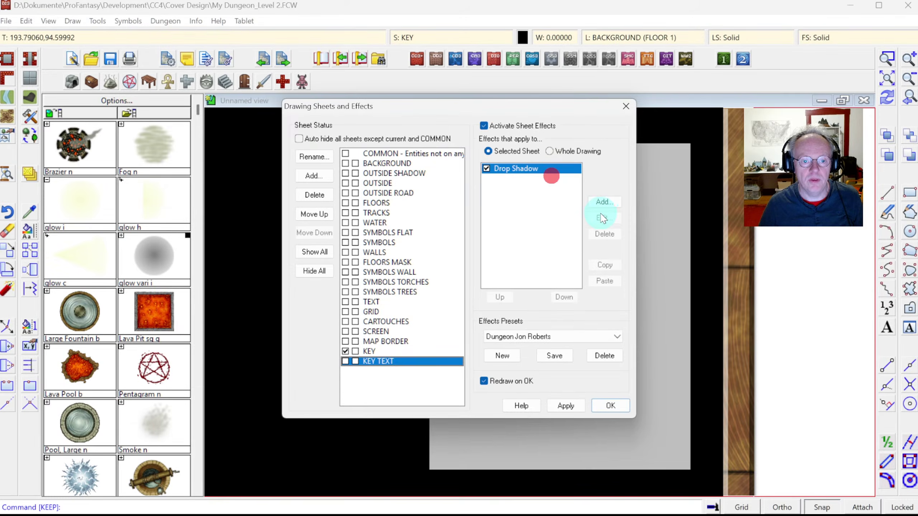
pyautogui.click(529, 169)
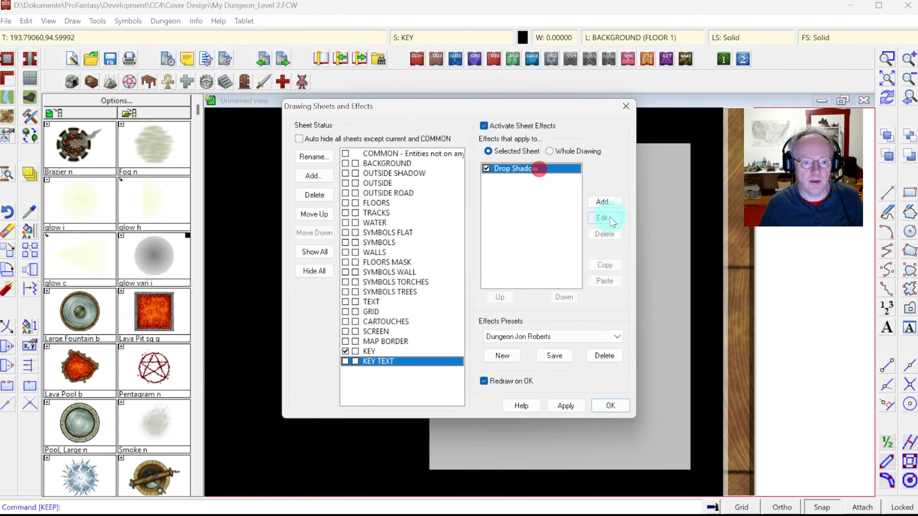
pyautogui.click(604, 218)
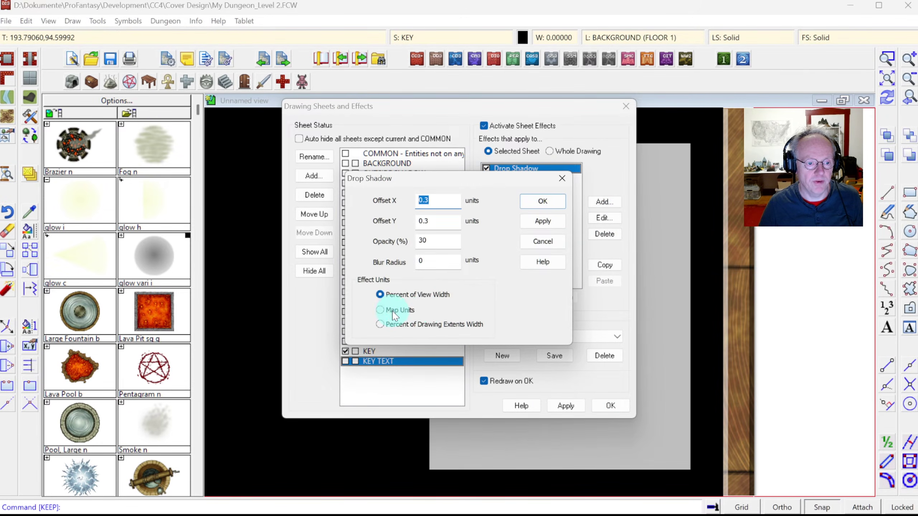
pyautogui.click(552, 205)
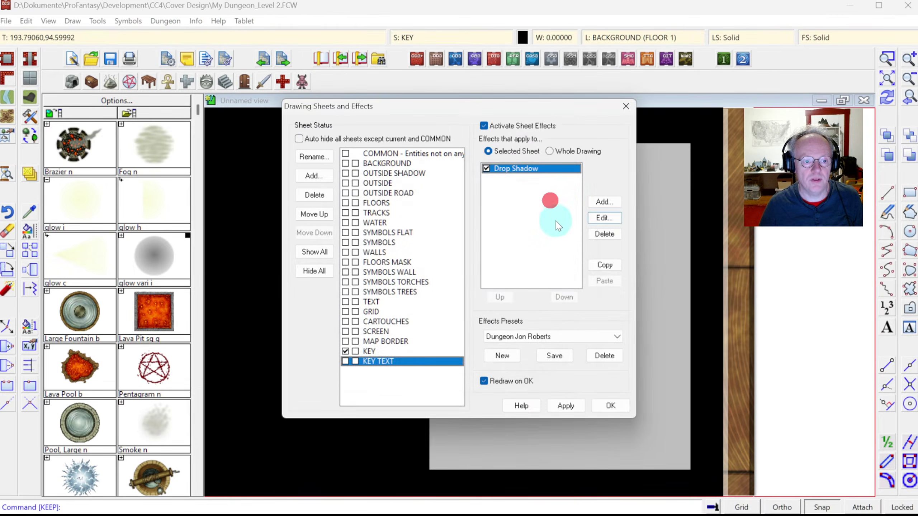
pyautogui.click(604, 405)
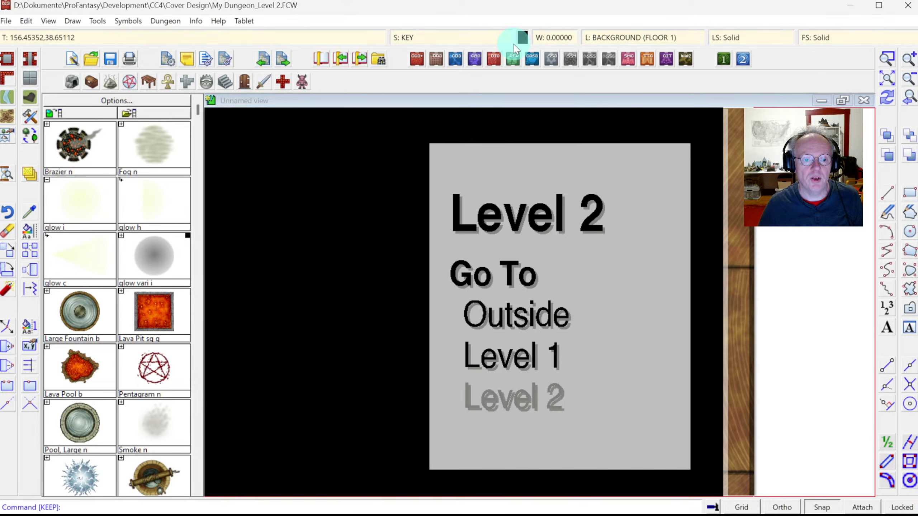
# Set the KEY TEXT drop shadow's X and Y offsets to .2 map units and redraw the map.
pyautogui.click(455, 38)
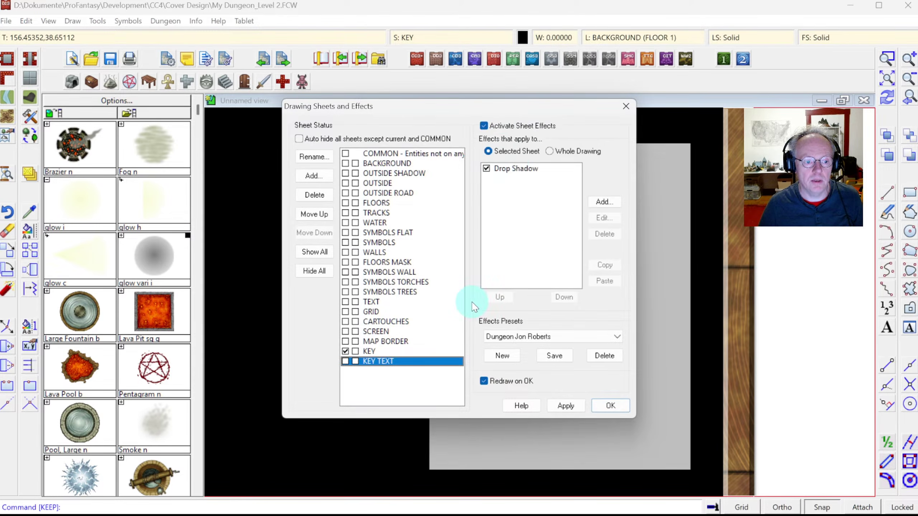
pyautogui.click(514, 168)
pyautogui.click(604, 218)
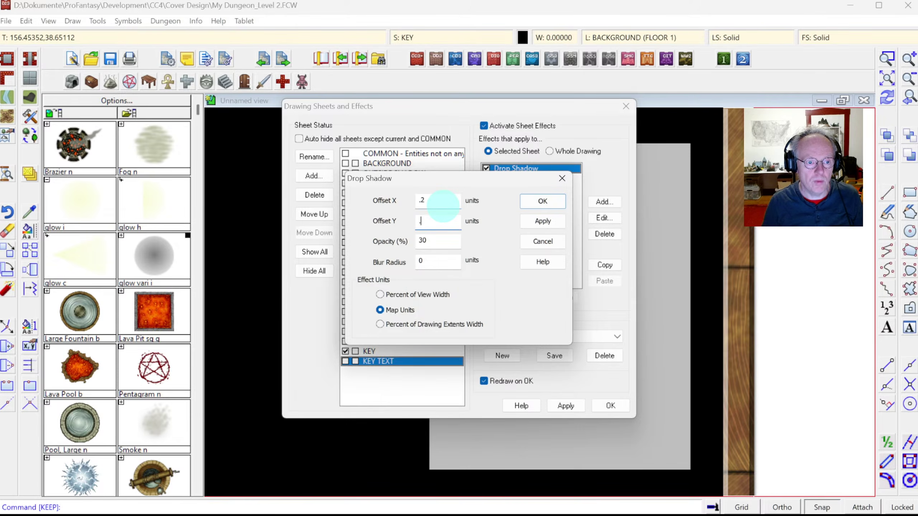
pyautogui.click(543, 202)
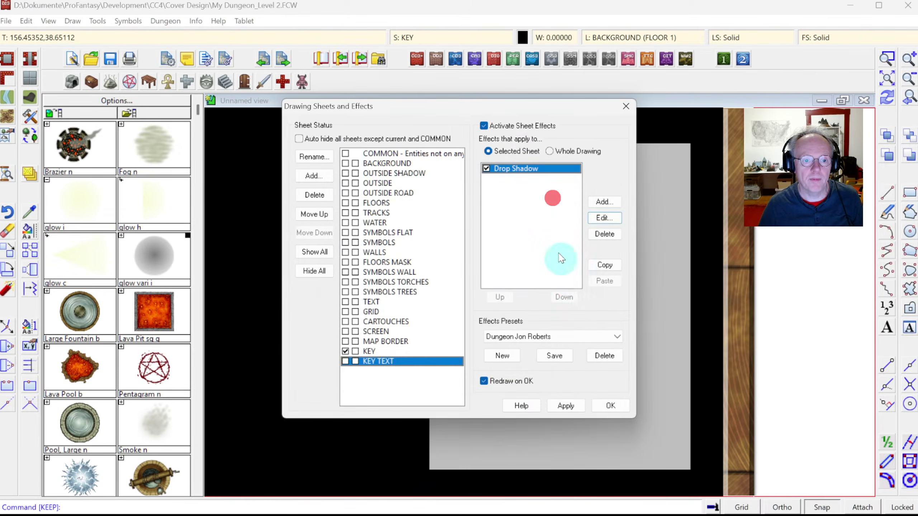
pyautogui.click(611, 405)
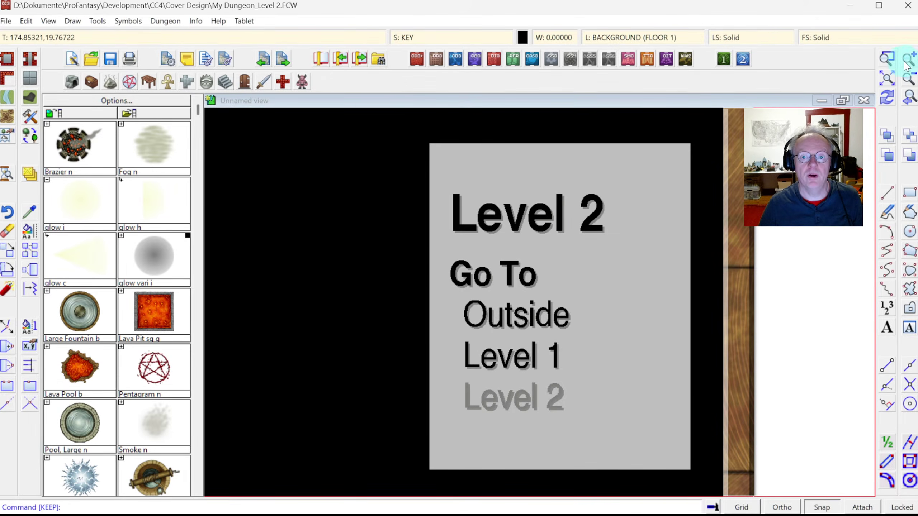
# Show the map's hyperlinks and match the current drawing properties to the hyperlink outline around the key's Outside entry.
pyautogui.click(888, 77)
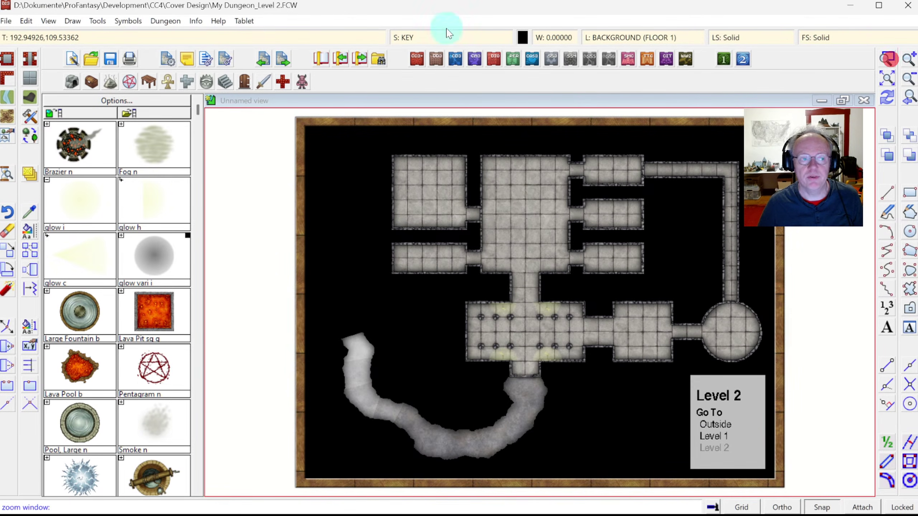
pyautogui.click(50, 20)
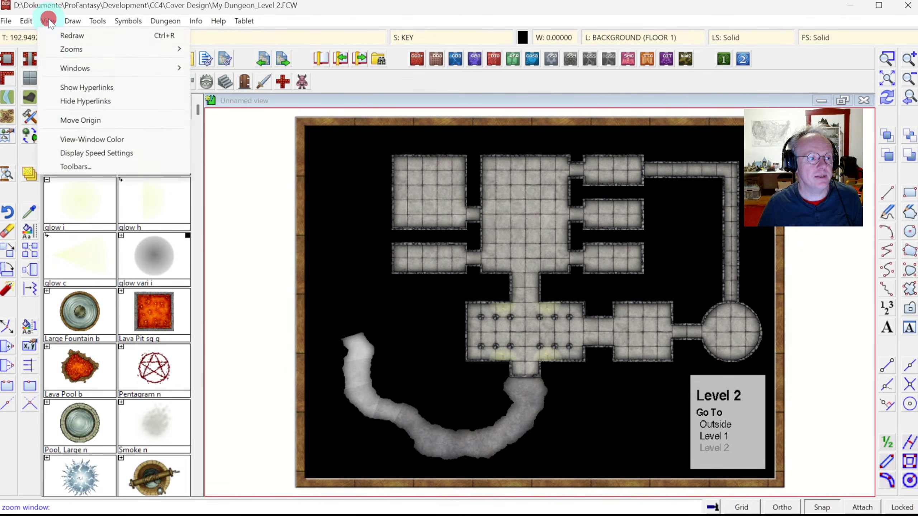
pyautogui.click(75, 85)
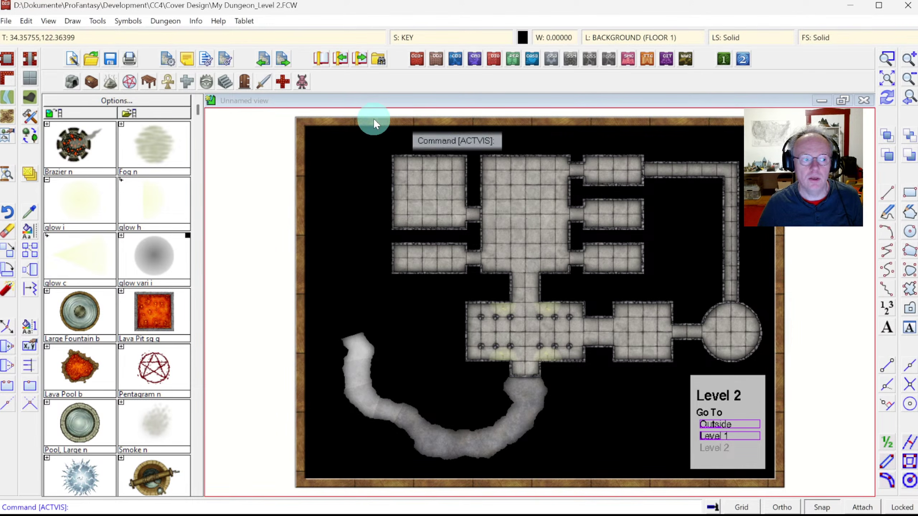
pyautogui.click(33, 214)
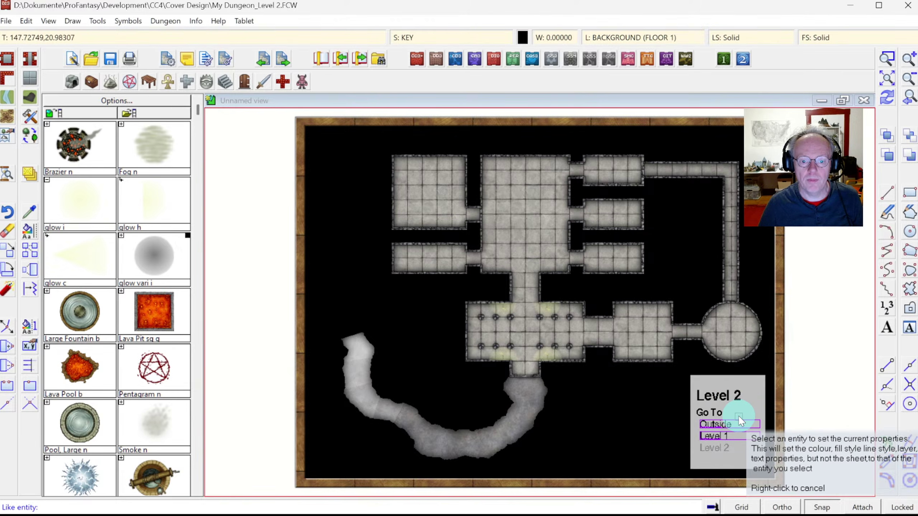
pyautogui.click(741, 418)
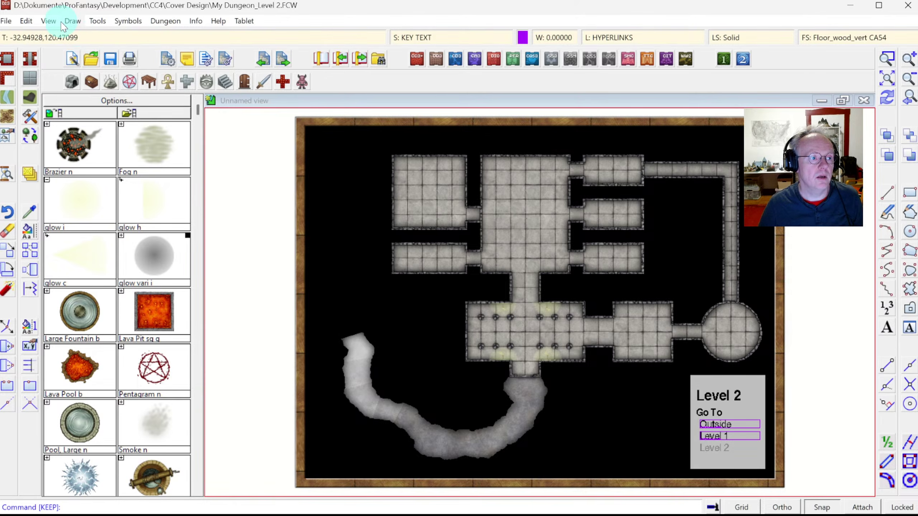
pyautogui.click(97, 21)
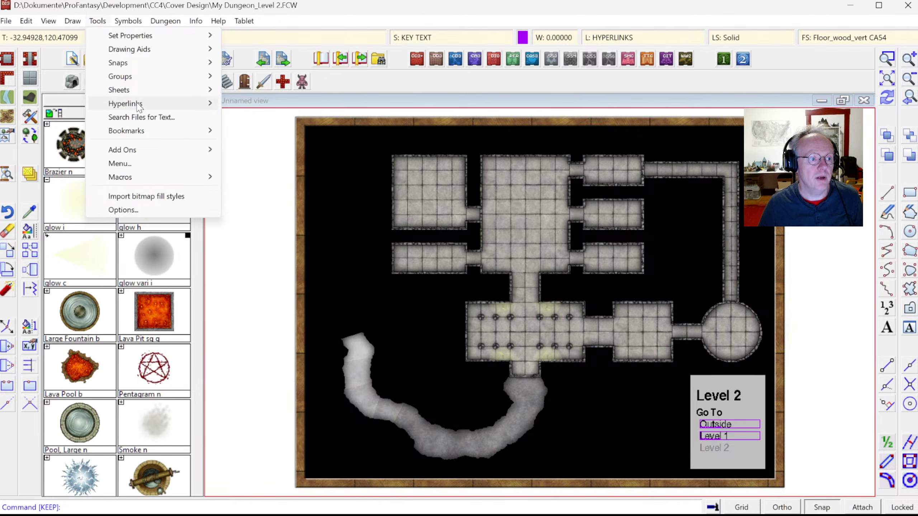
pyautogui.click(174, 104)
pyautogui.click(277, 105)
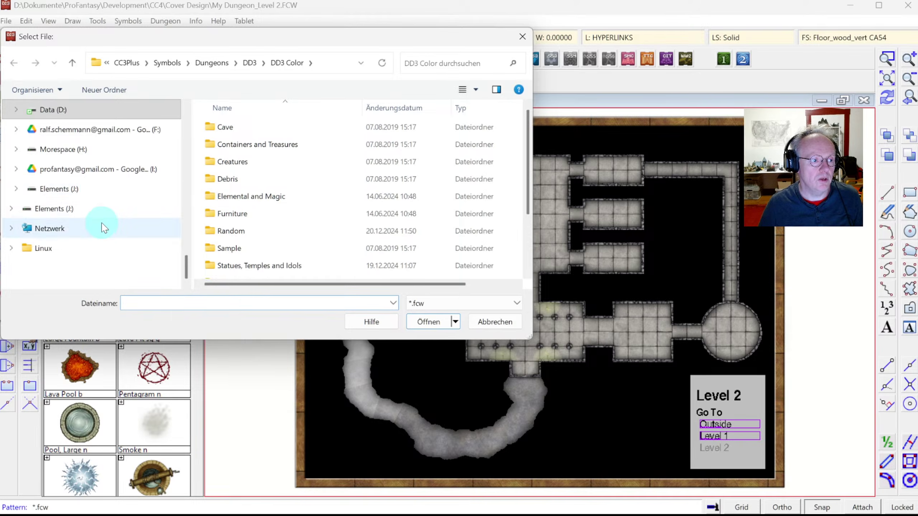
pyautogui.scroll(10, 113, 184)
pyautogui.scroll(-3, 115, 196)
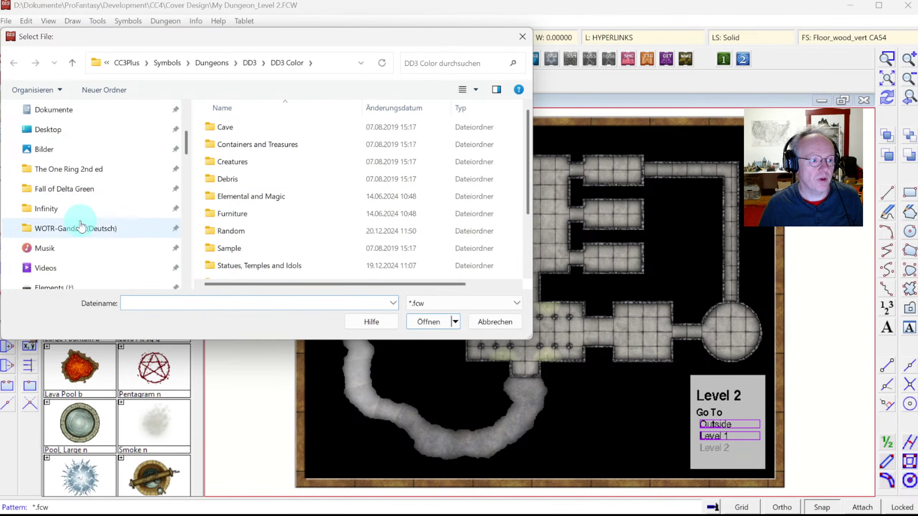
pyautogui.click(62, 266)
pyautogui.doubleClick(249, 199)
pyautogui.scroll(-5, 406, 221)
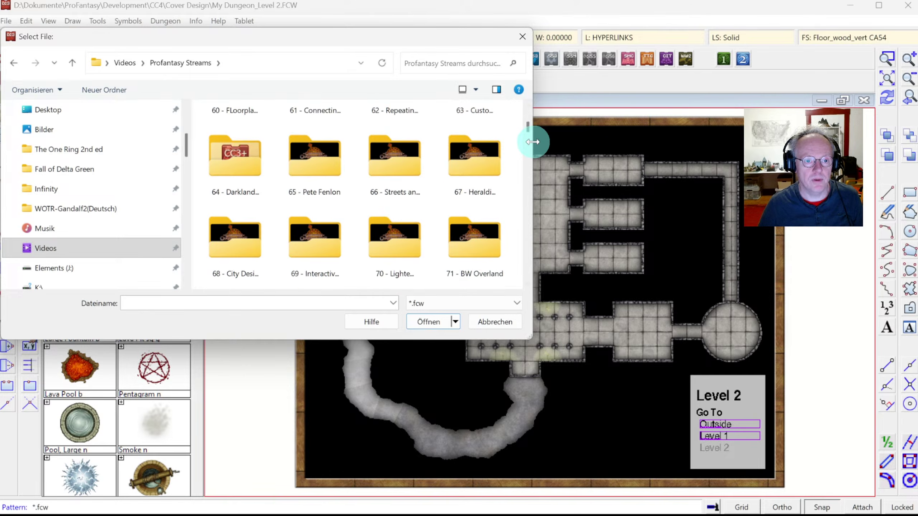
pyautogui.moveTo(531, 133); pyautogui.dragTo(528, 274)
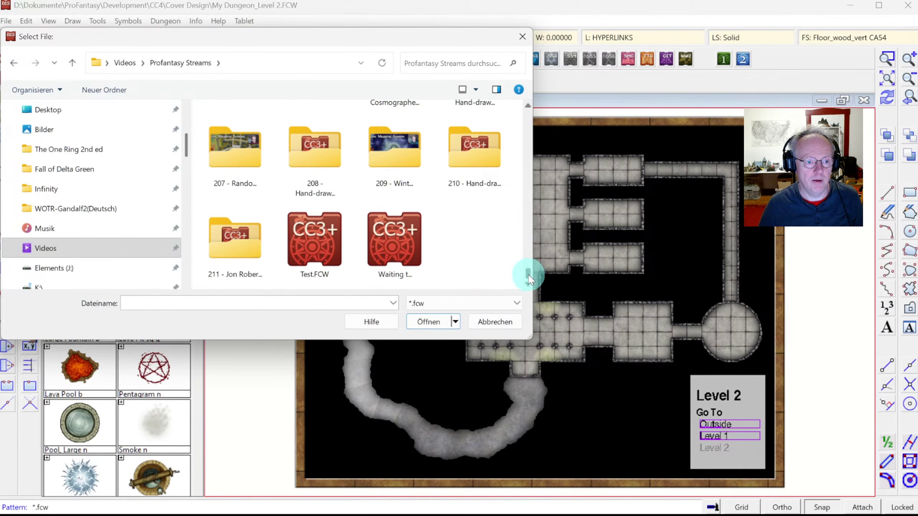
pyautogui.doubleClick(233, 253)
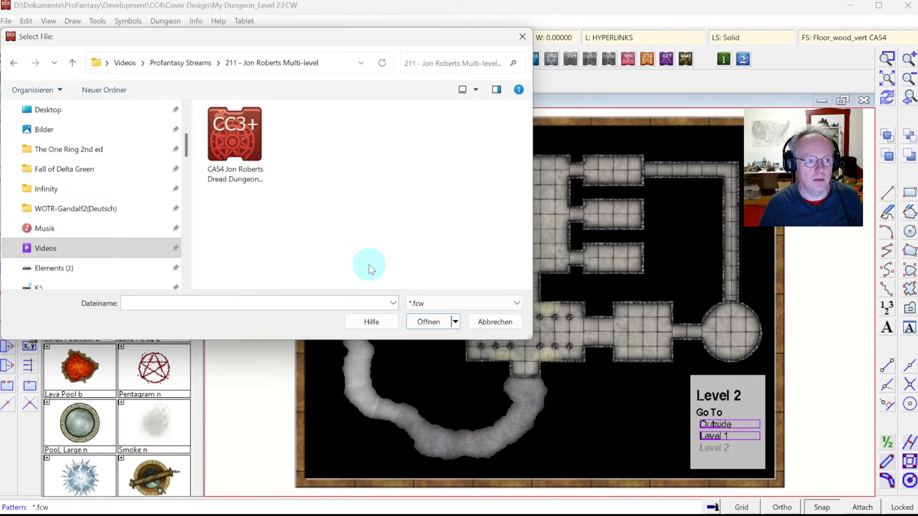
pyautogui.moveTo(184, 133); pyautogui.dragTo(183, 106)
pyautogui.click(73, 233)
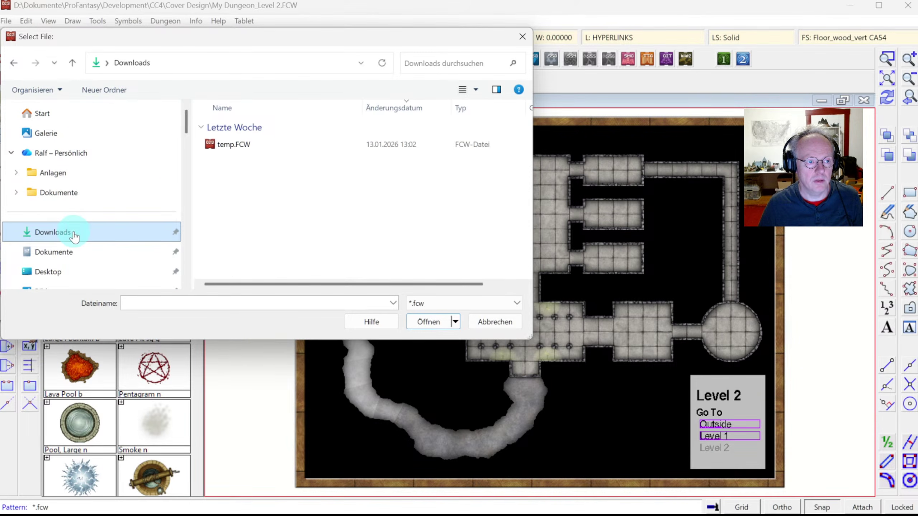
pyautogui.click(21, 66)
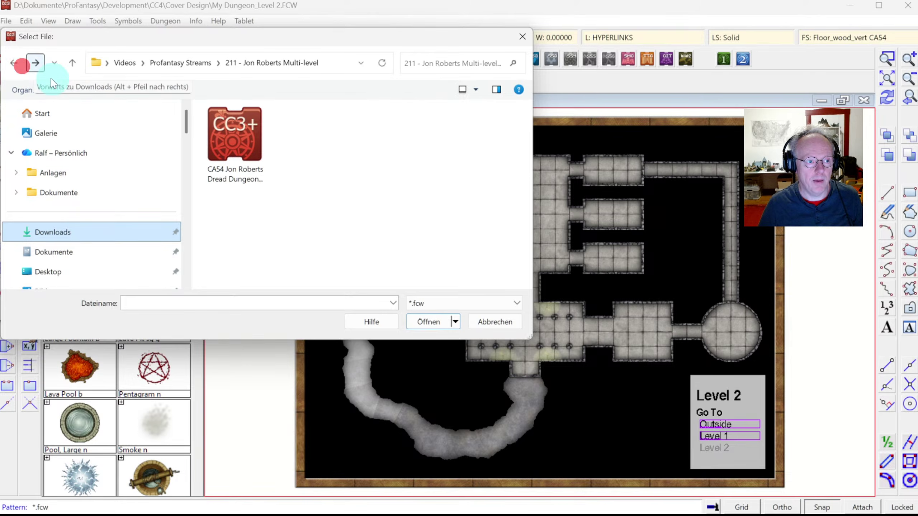
pyautogui.click(493, 321)
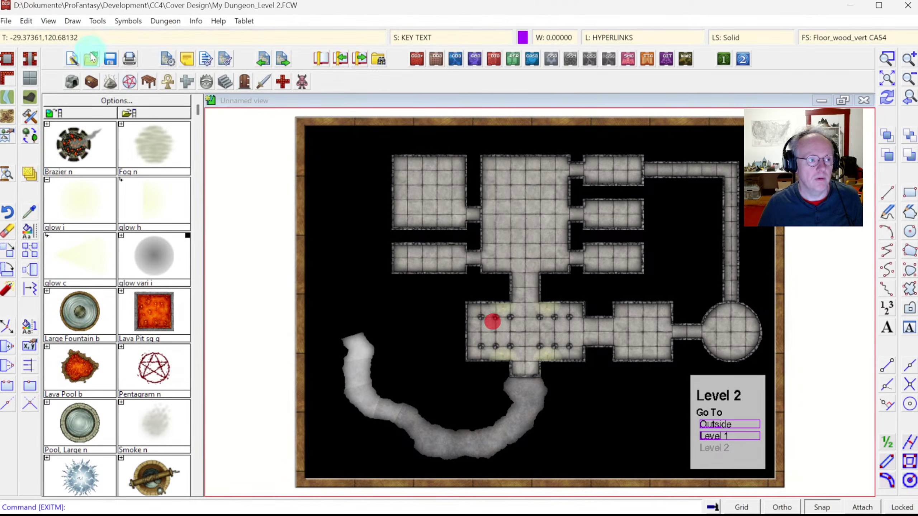
# Check which folder holds the dungeon's linked map files without saving anything.
pyautogui.click(6, 21)
pyautogui.click(36, 93)
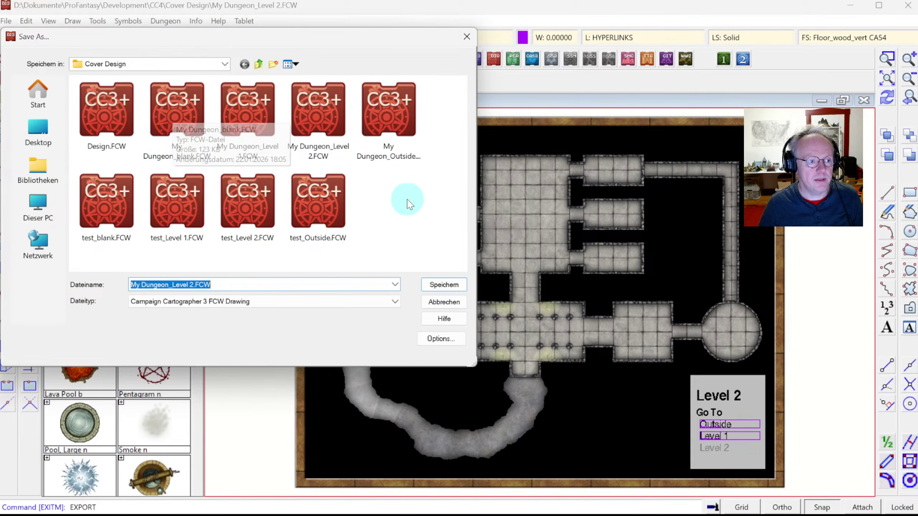
pyautogui.click(190, 106)
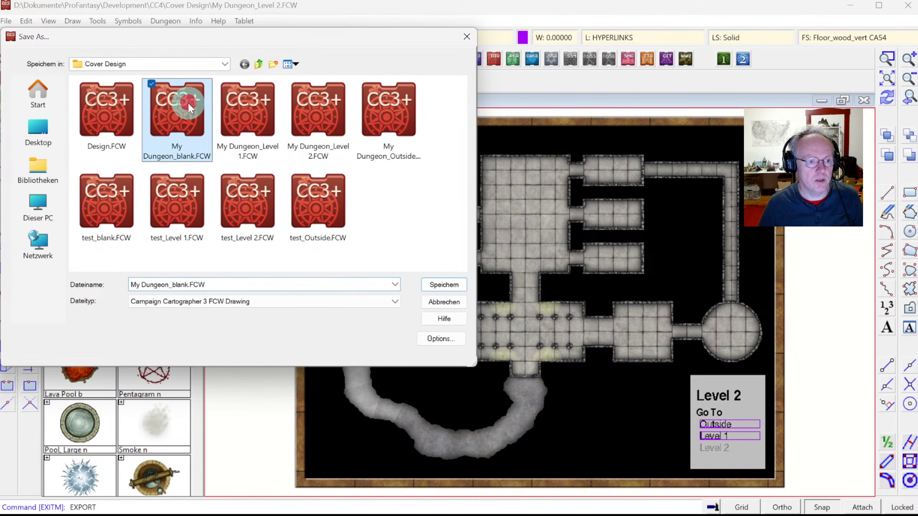
pyautogui.click(396, 125)
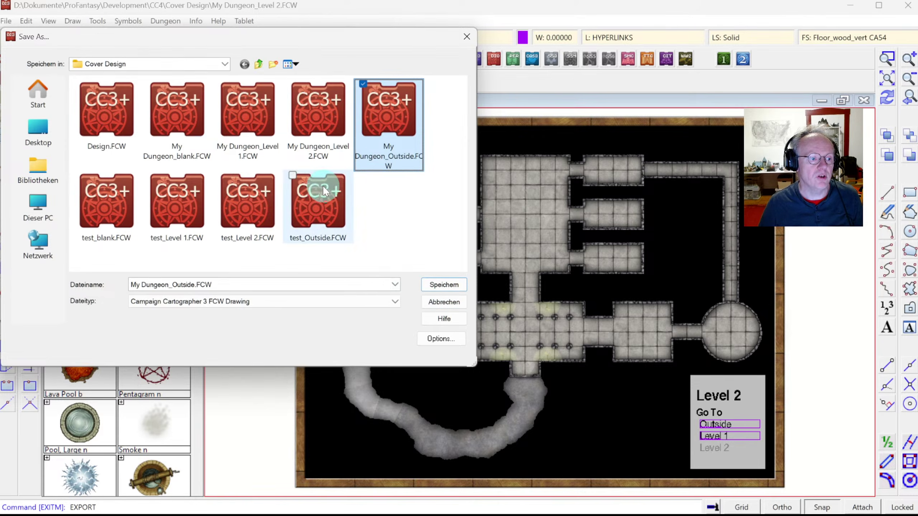
pyautogui.click(425, 302)
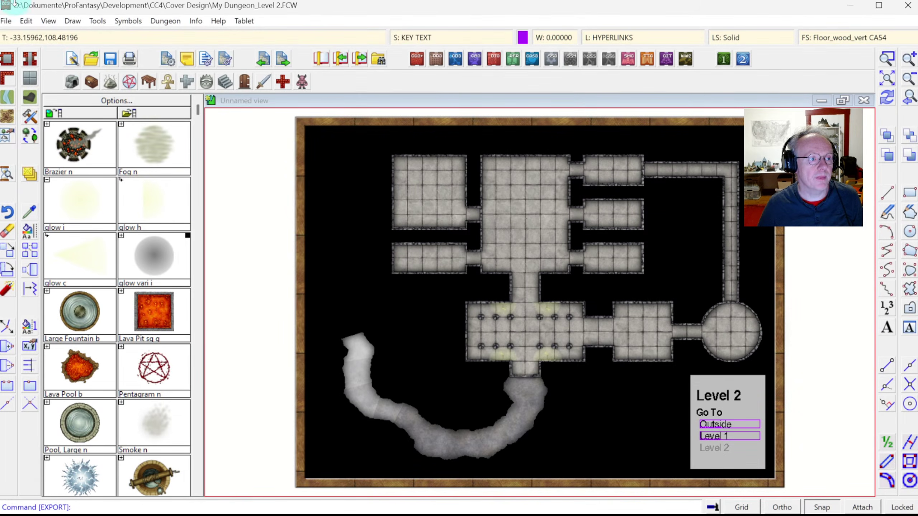
# Create a map hyperlink to My Dungeon_Level 1.FCW from the Cover Design folder, framing the upper end of the winding cave passage.
pyautogui.click(7, 21)
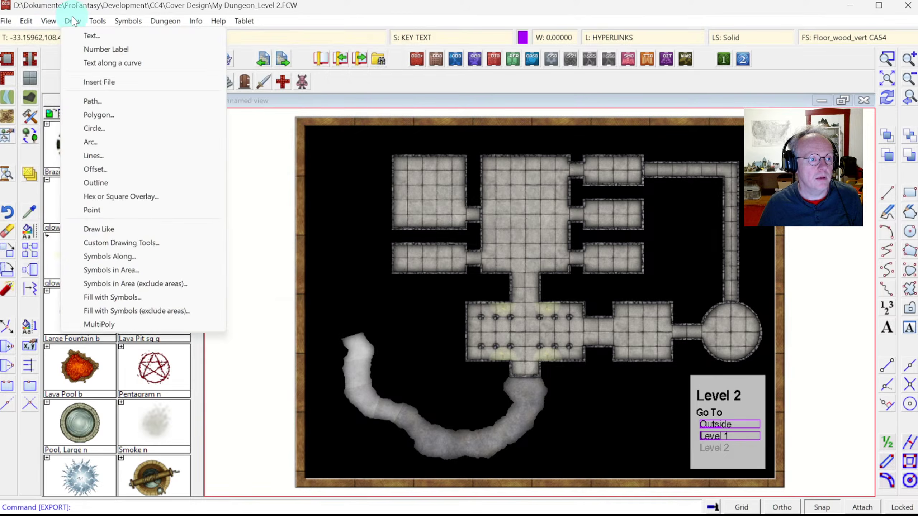
pyautogui.moveTo(98, 25)
pyautogui.click(126, 103)
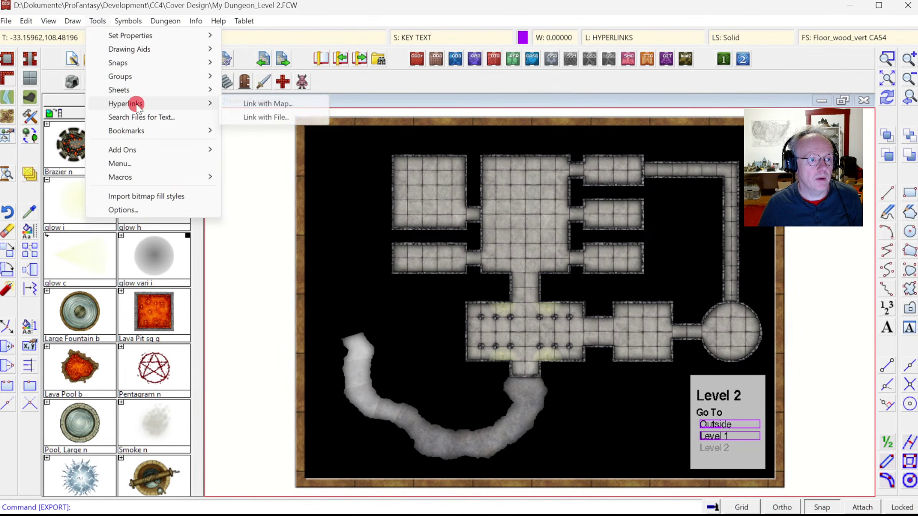
pyautogui.click(254, 105)
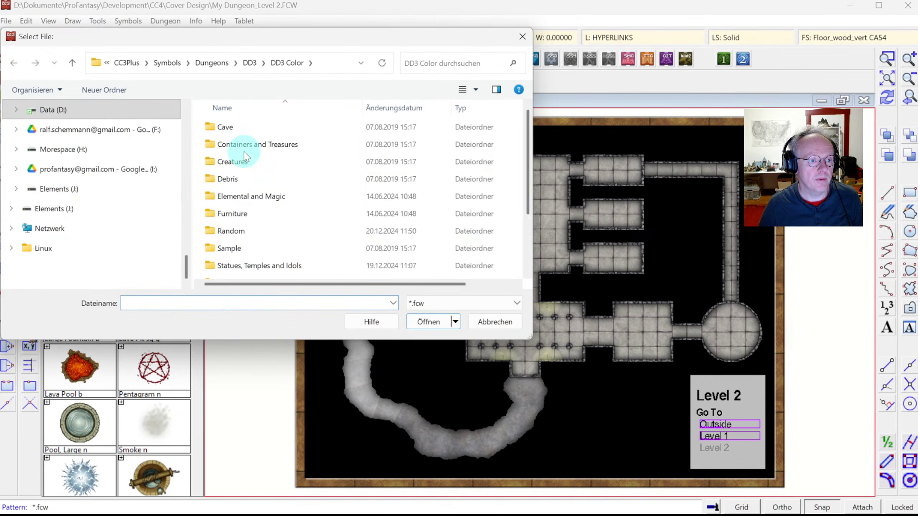
pyautogui.scroll(3, 110, 192)
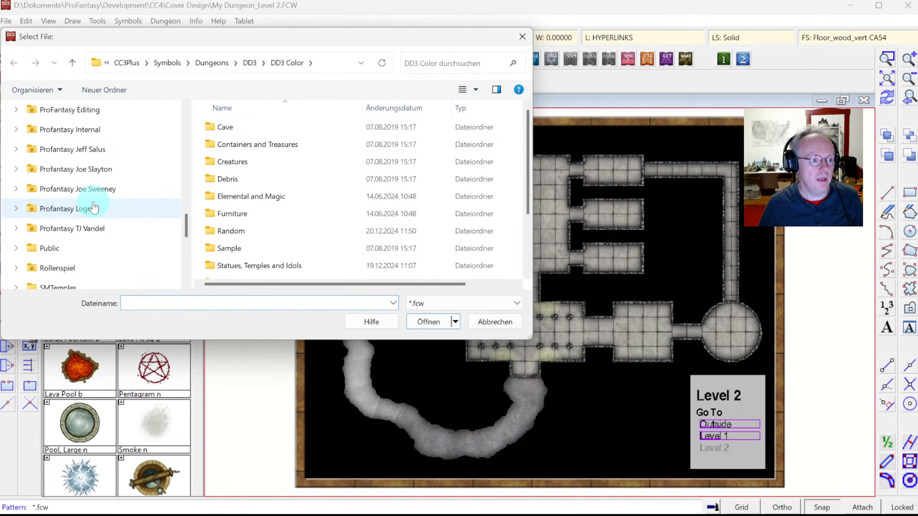
pyautogui.scroll(5, 110, 214)
pyautogui.scroll(-5, 108, 213)
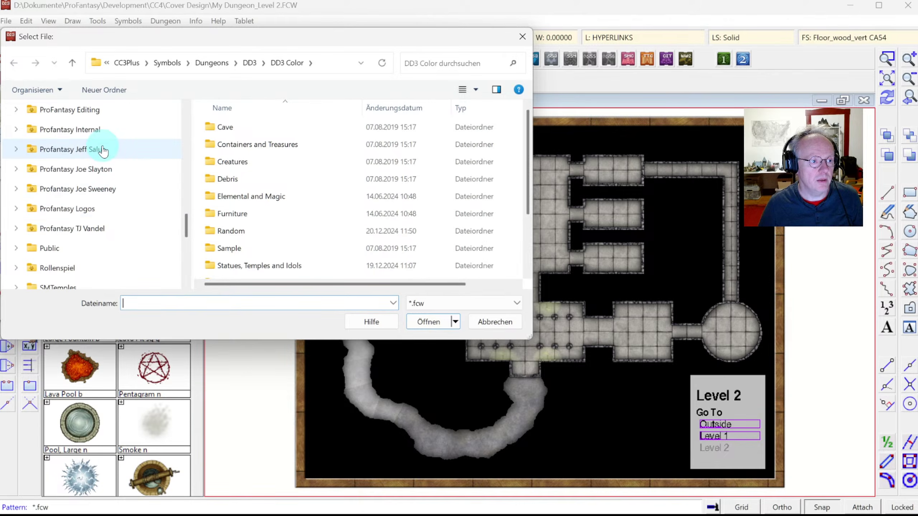
pyautogui.scroll(10, 98, 137)
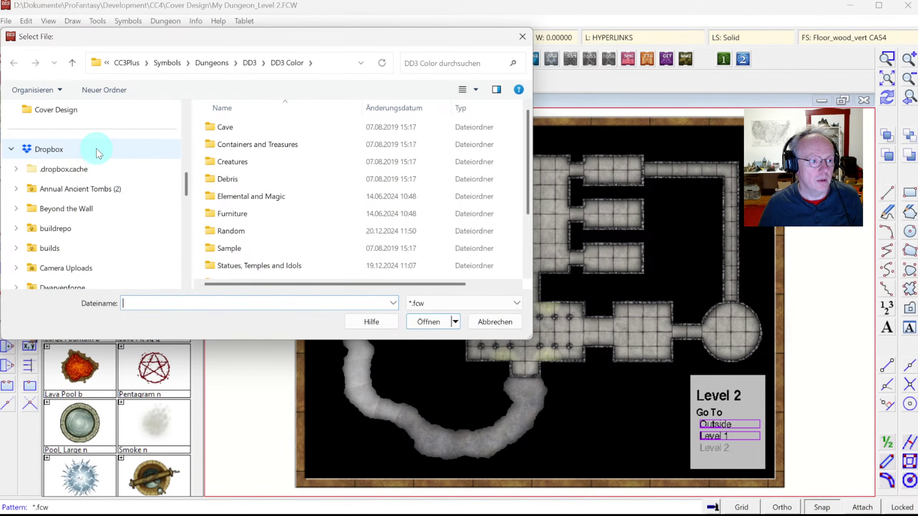
pyautogui.click(77, 250)
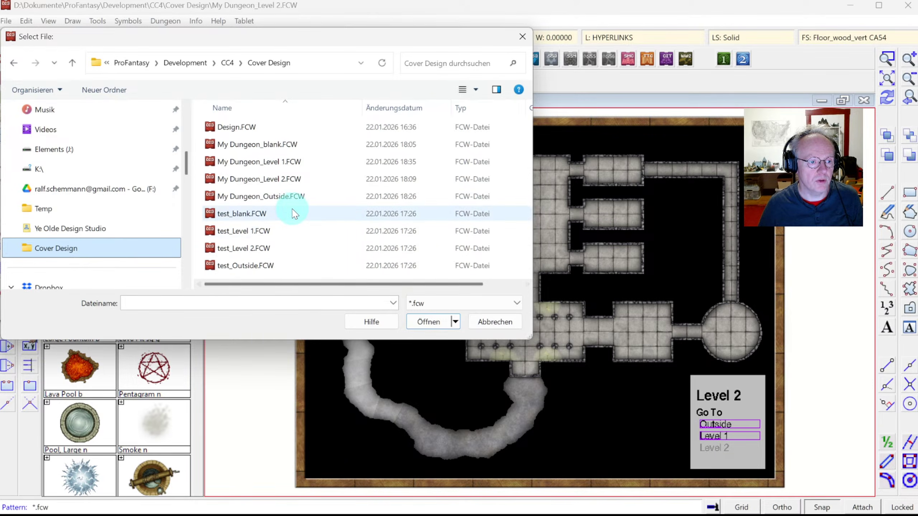
pyautogui.doubleClick(261, 162)
pyautogui.press('Return')
pyautogui.click(334, 324)
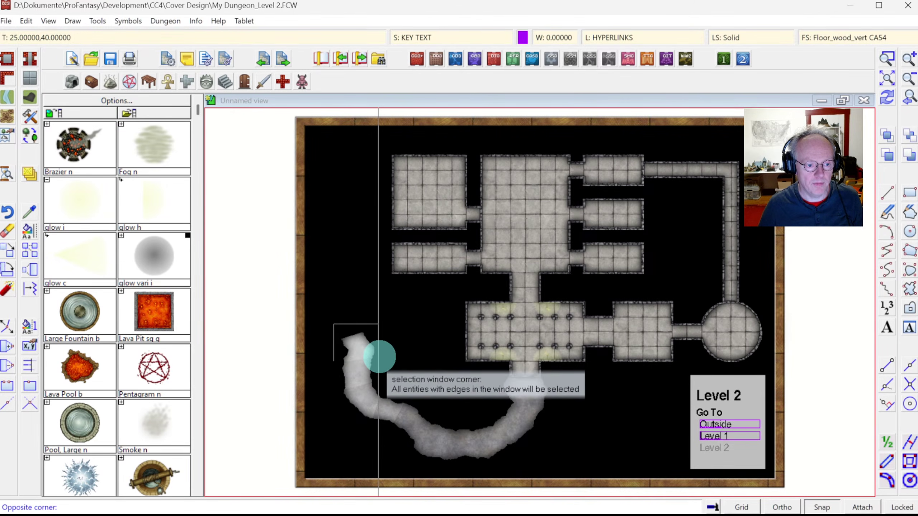
pyautogui.click(379, 360)
# Inspect the new hyperlink's load command for My Dungeon_Level 1.FCW and follow the link at the cave passage to the Level 1 map.
pyautogui.click(15, 363)
pyautogui.click(380, 335)
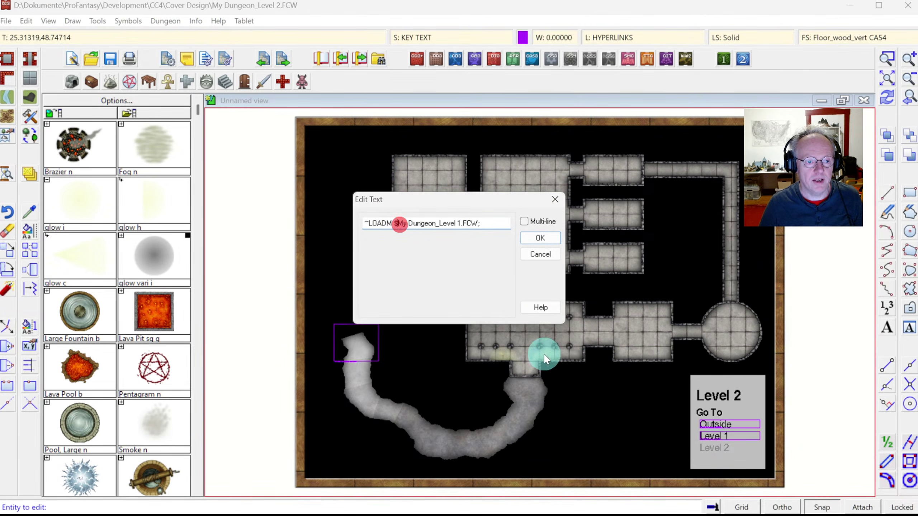
pyautogui.click(530, 242)
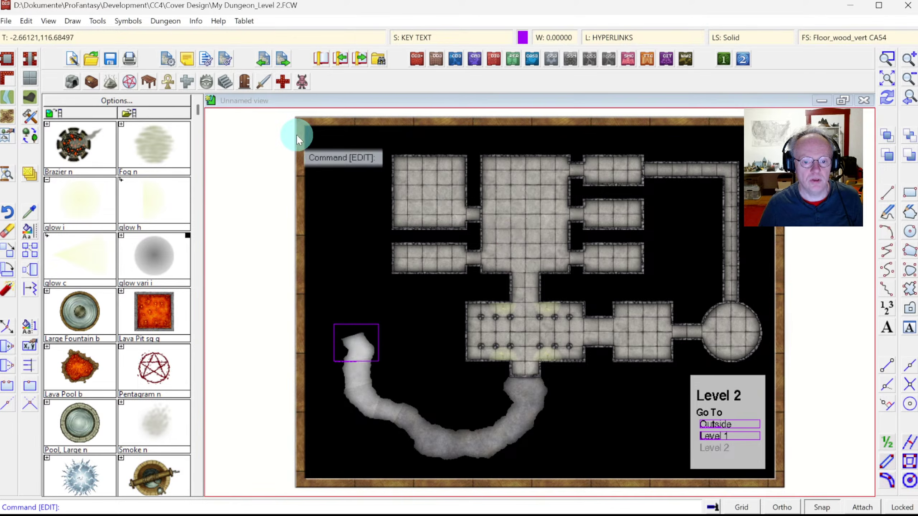
pyautogui.click(355, 346)
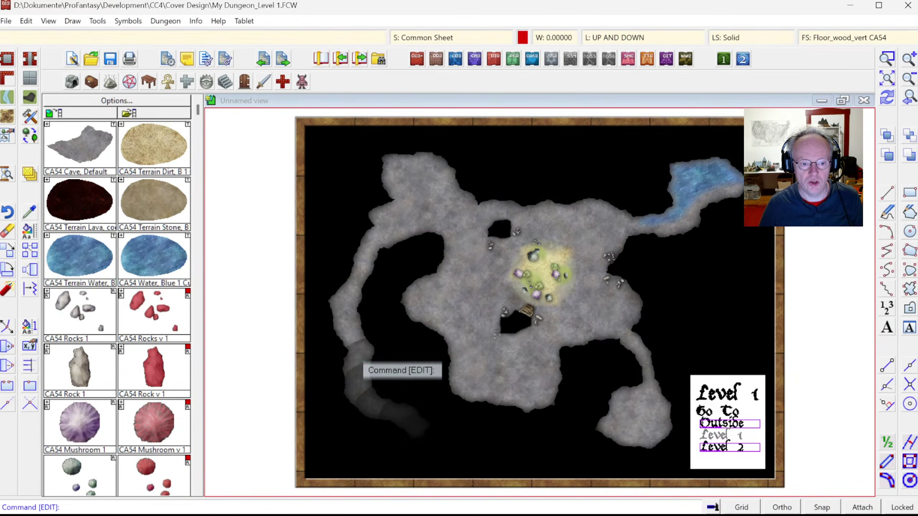
pyautogui.click(320, 343)
pyautogui.click(119, 261)
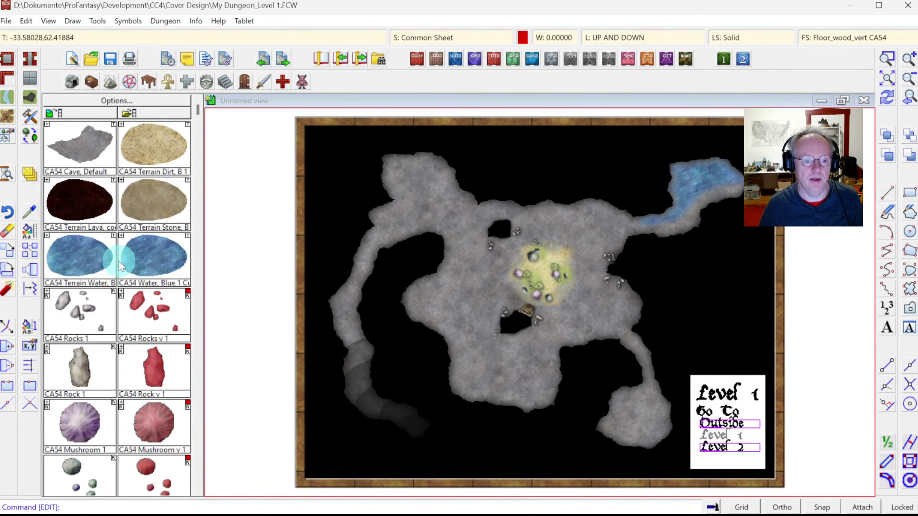
# Change the font of all text in the Level 1 map's navigation key to Helvetica.
pyautogui.click(34, 241)
pyautogui.click(720, 381)
pyautogui.click(734, 459)
pyautogui.rightClick(682, 322)
pyautogui.click(708, 326)
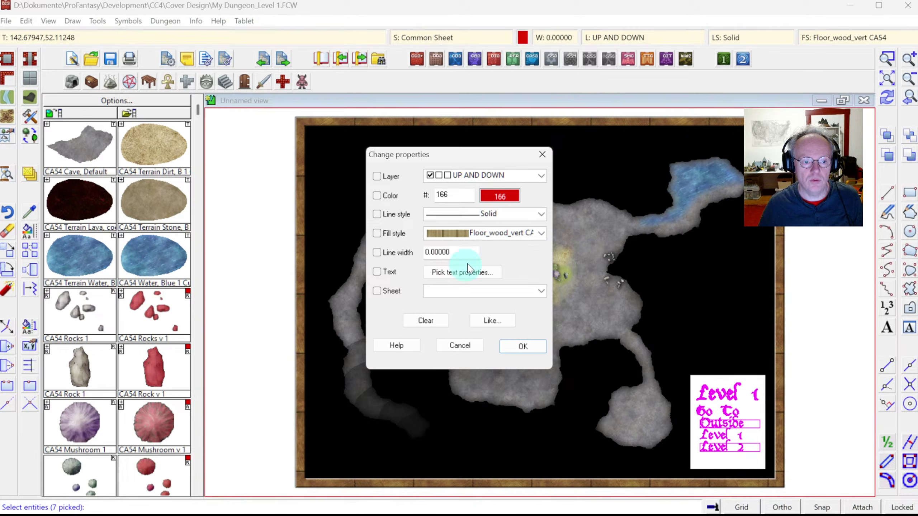
pyautogui.click(463, 272)
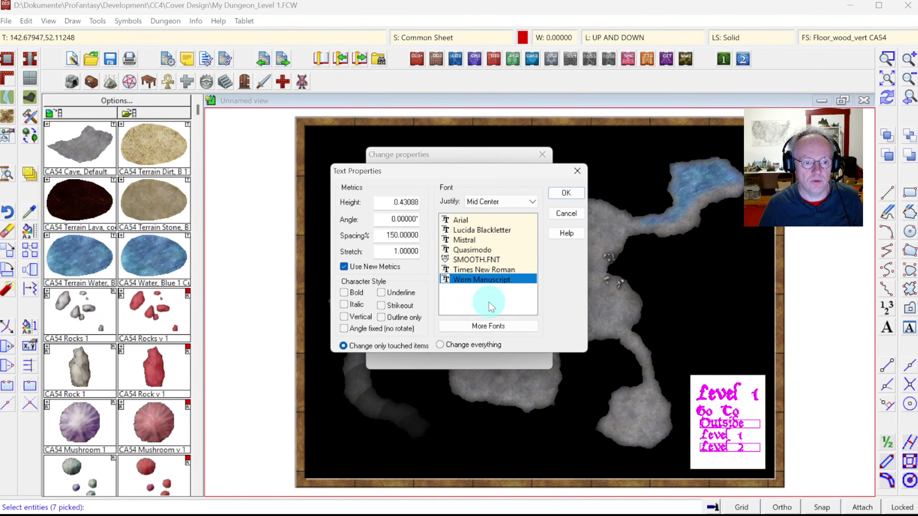
pyautogui.click(487, 326)
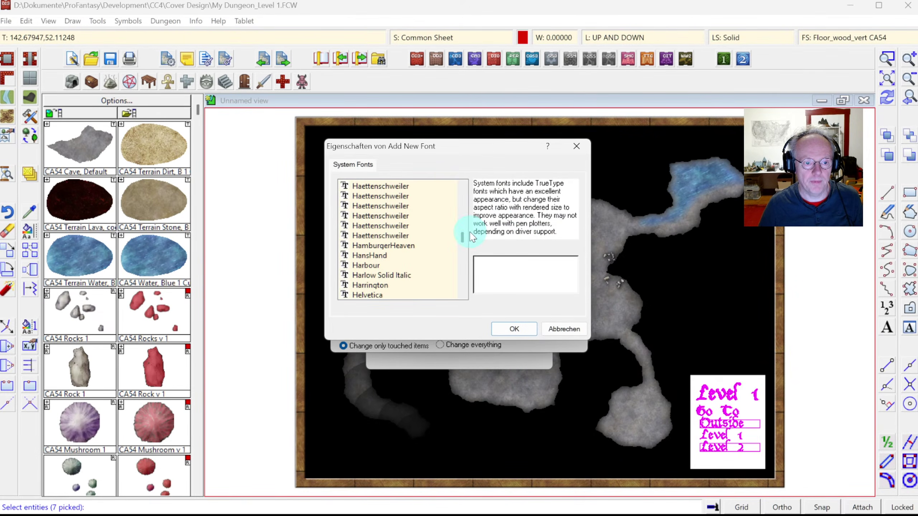
pyautogui.click(376, 295)
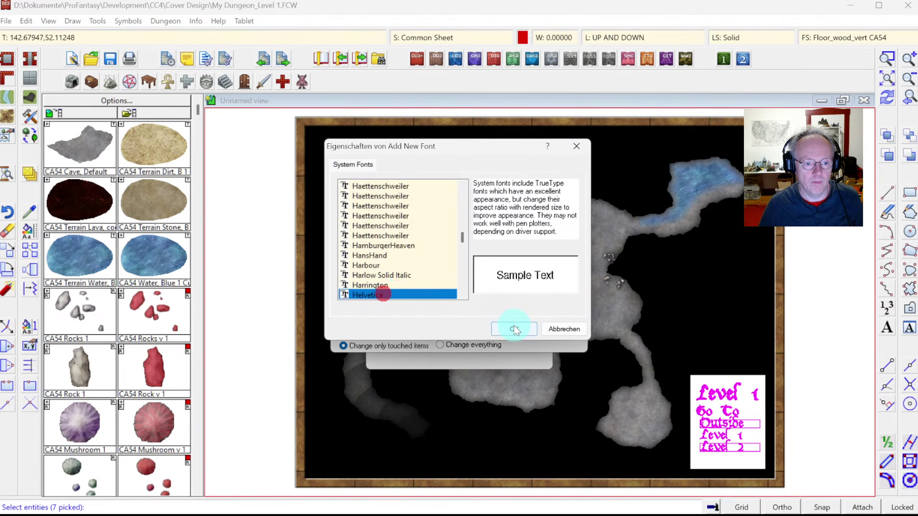
pyautogui.click(514, 329)
pyautogui.click(560, 201)
pyautogui.click(520, 347)
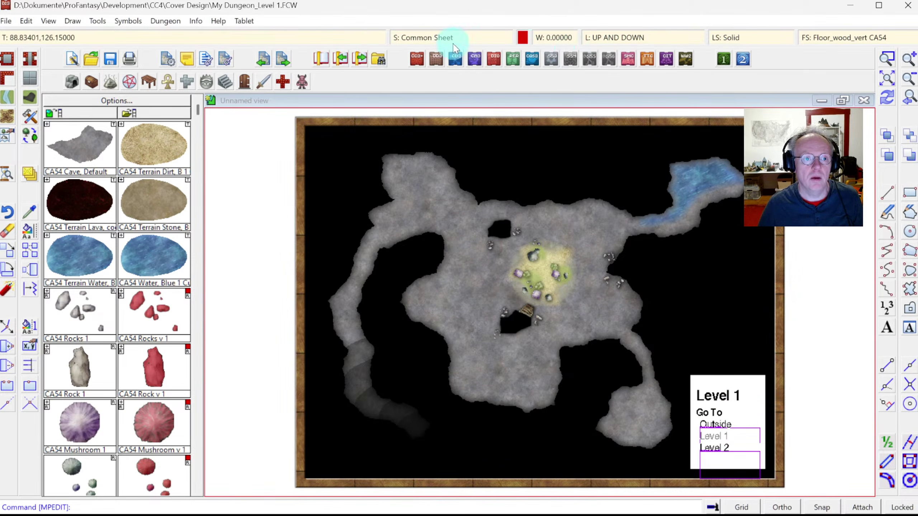
# Add a Drop Shadow to the KEY TEXT sheet with X and Y offsets of .2, opacity 30% and blur radius 0.
pyautogui.click(438, 37)
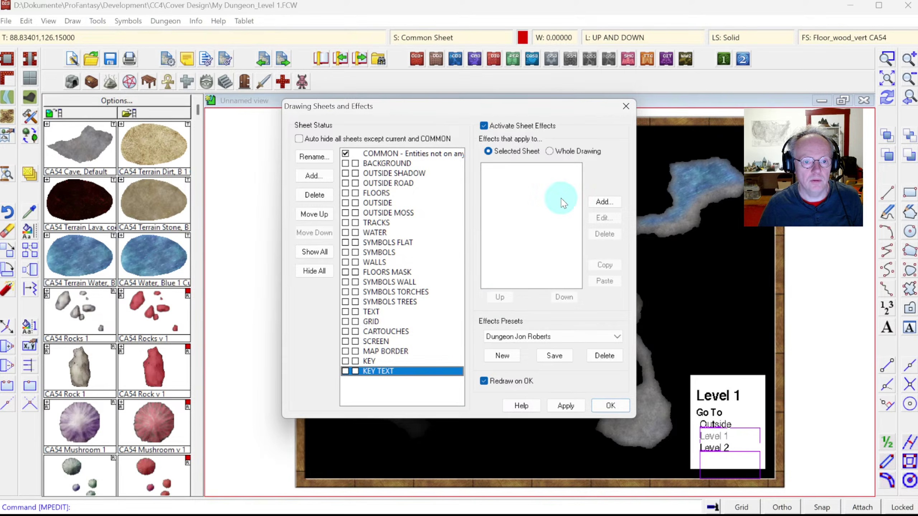
pyautogui.click(604, 203)
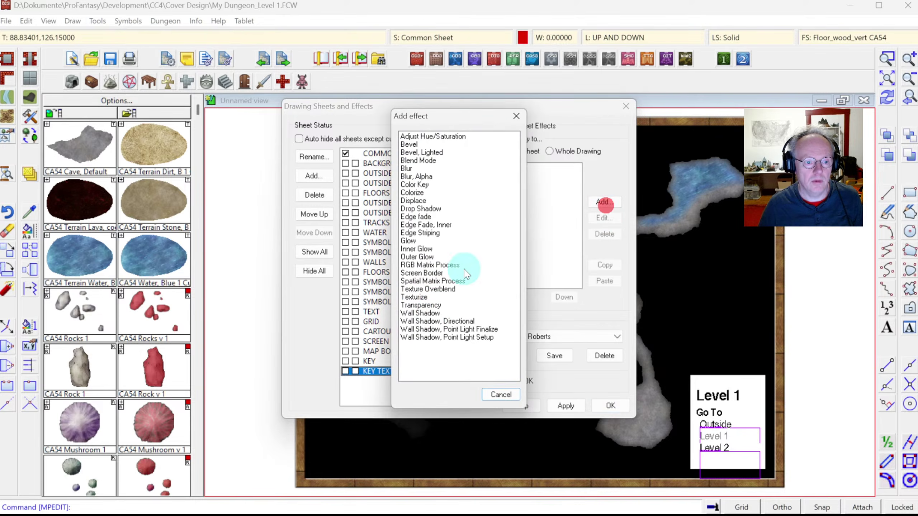
pyautogui.doubleClick(419, 208)
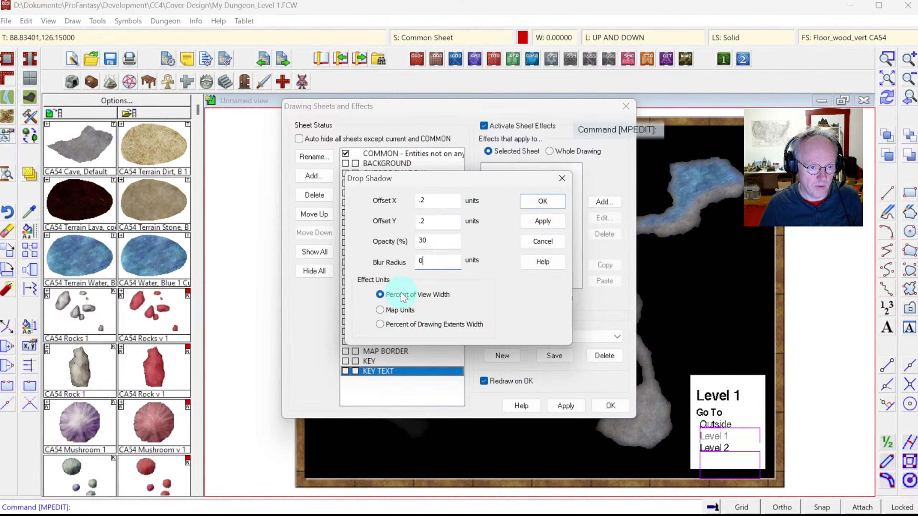
pyautogui.click(539, 203)
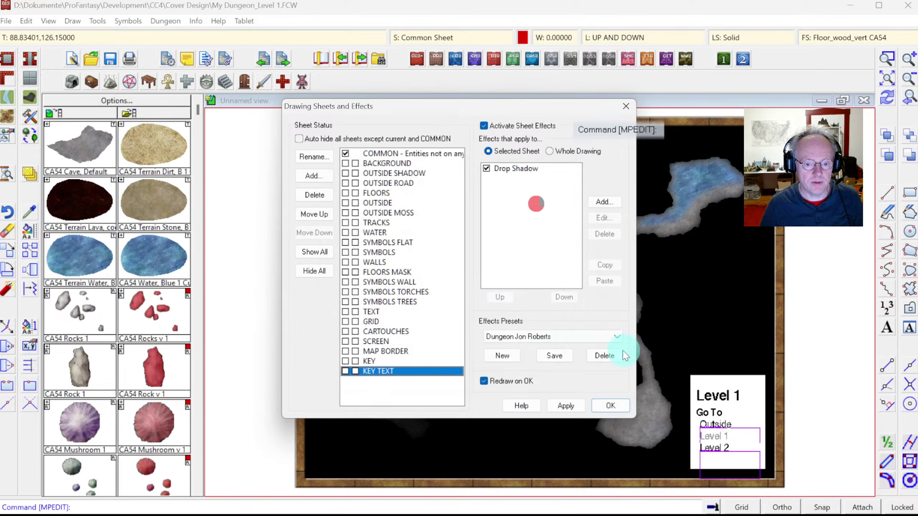
pyautogui.click(610, 414)
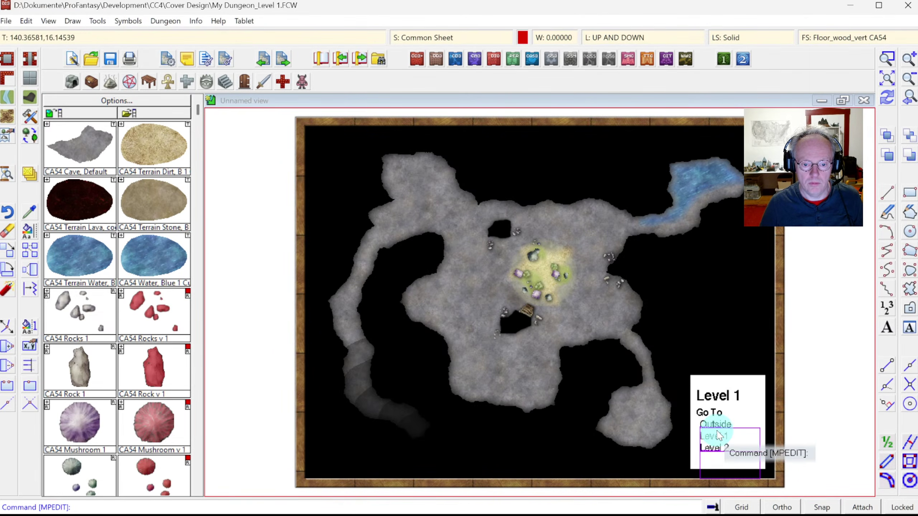
# Inspect the Level 1 navigation key's shadowed text up close with the hyperlinks shown, and hide the hyperlinks.
pyautogui.click(54, 23)
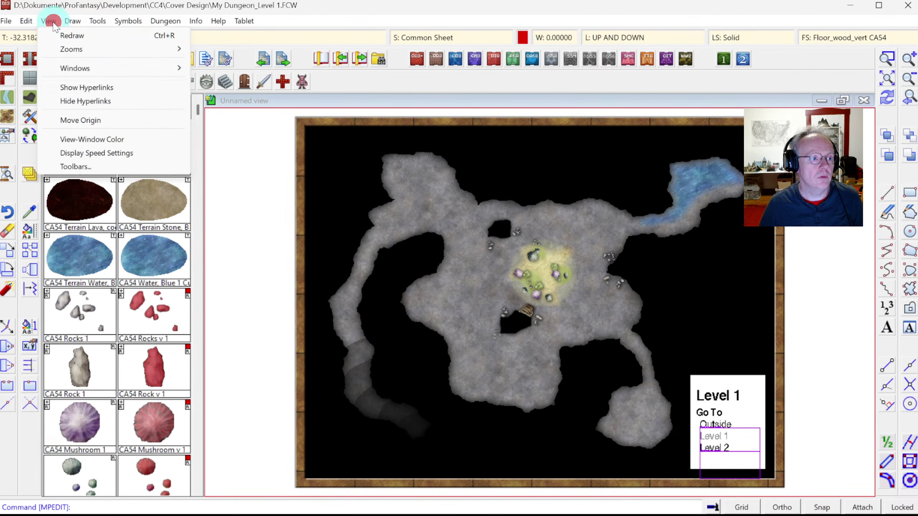
pyautogui.click(92, 85)
pyautogui.click(890, 61)
pyautogui.click(660, 392)
pyautogui.click(783, 482)
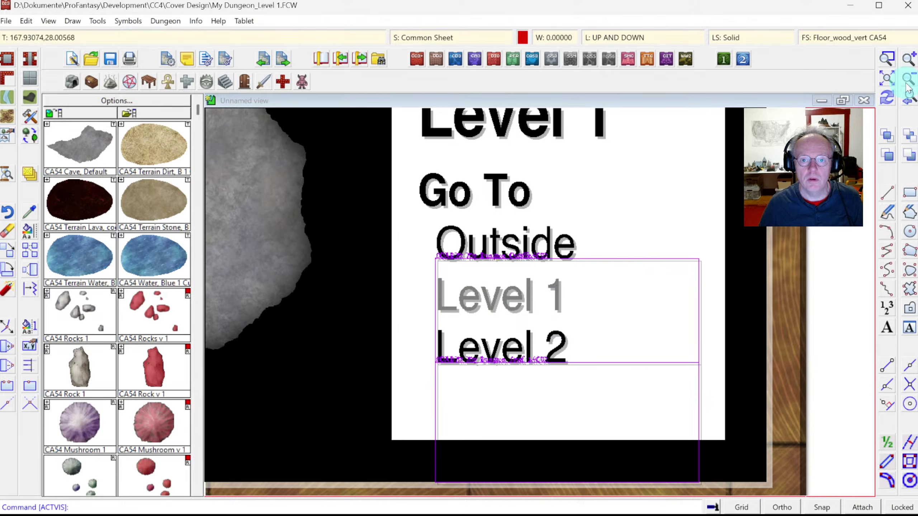
pyautogui.click(886, 79)
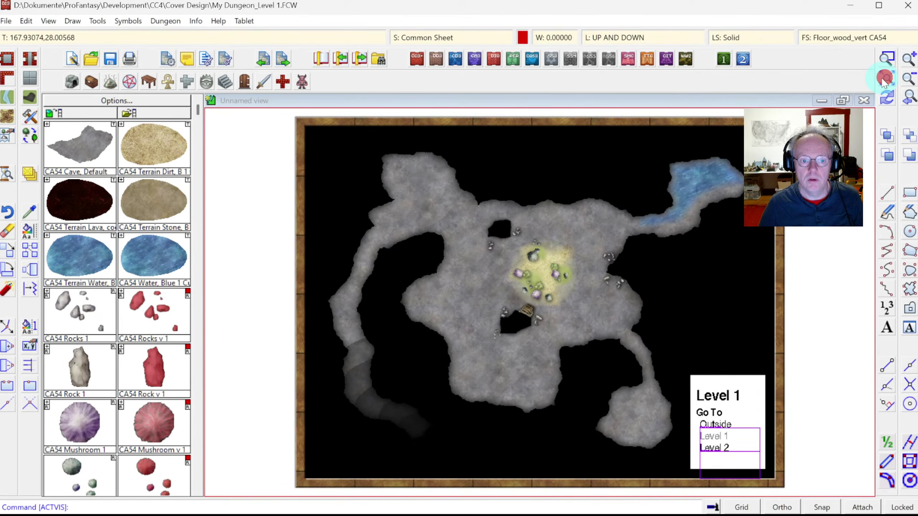
pyautogui.click(886, 59)
pyautogui.click(662, 404)
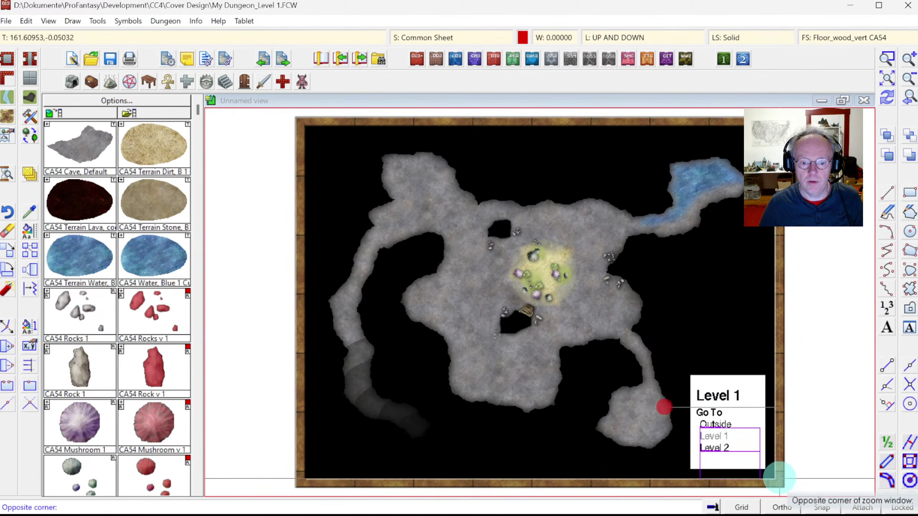
pyautogui.click(768, 471)
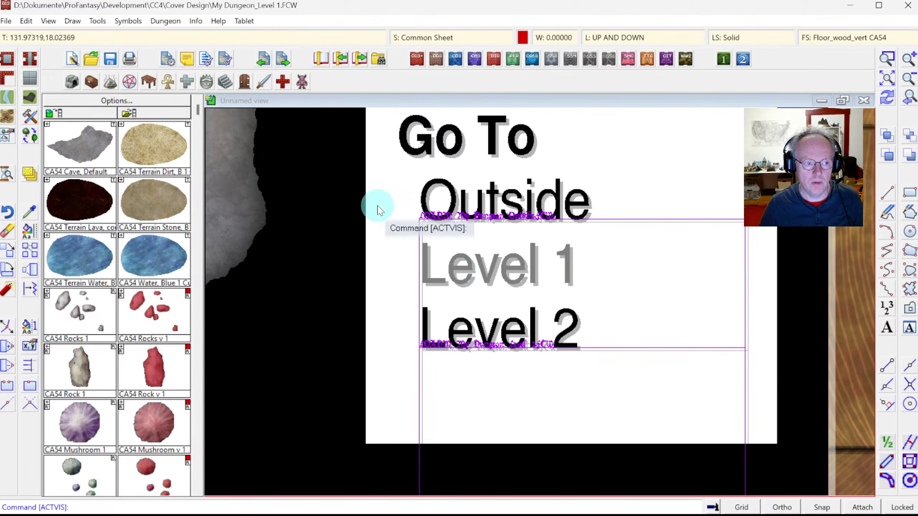
pyautogui.click(48, 21)
pyautogui.click(87, 101)
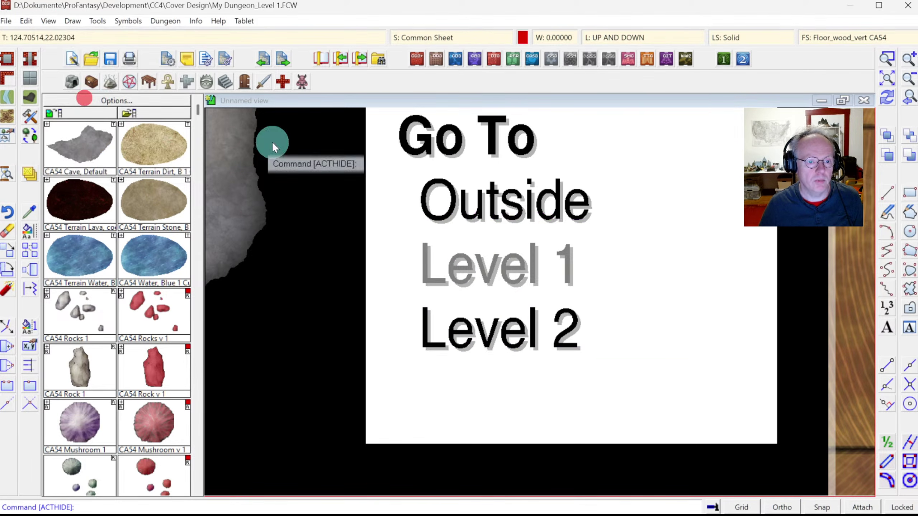
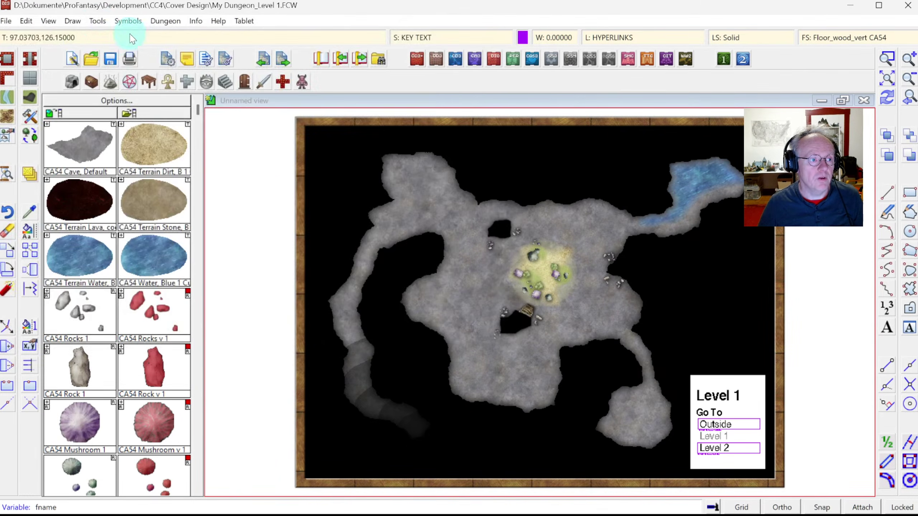
# Create a map hyperlink to My Dungeon_Level 2.FCW, framing the faded lower end of the winding cave passage.
pyautogui.press('Escape')
pyautogui.click(97, 21)
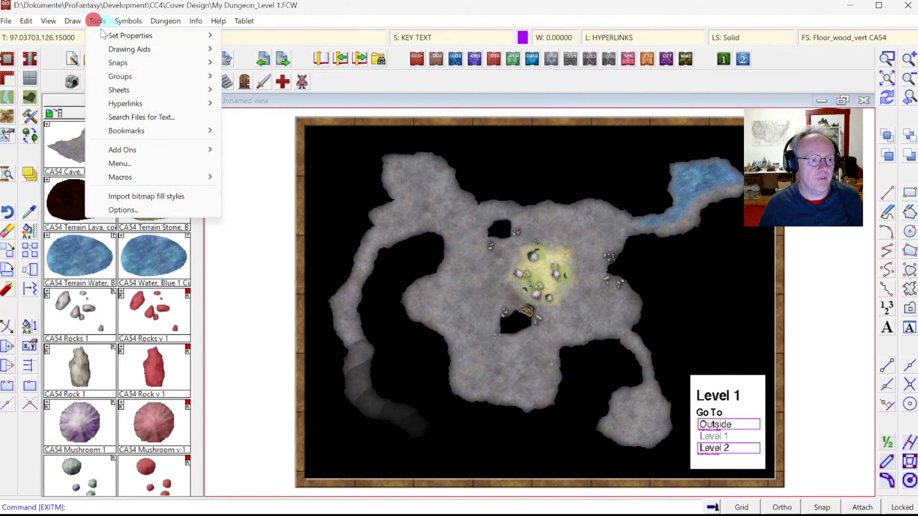
pyautogui.click(141, 103)
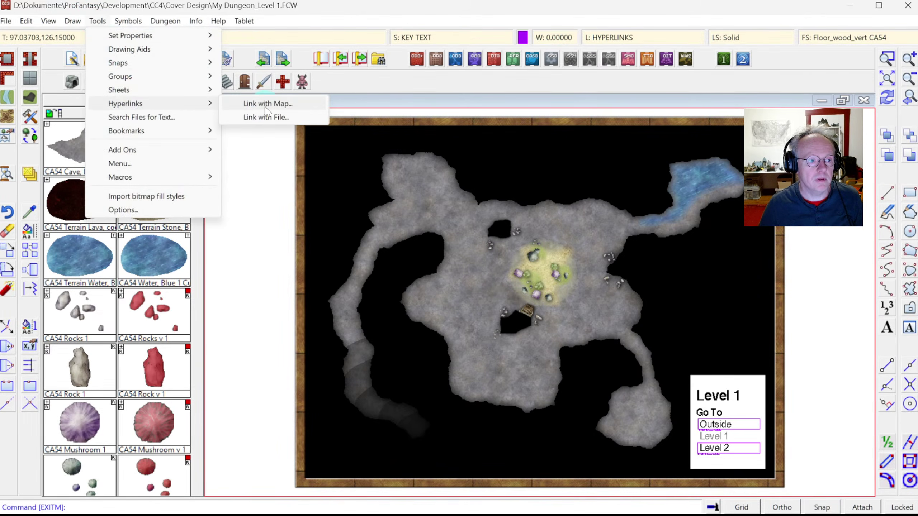
pyautogui.click(264, 104)
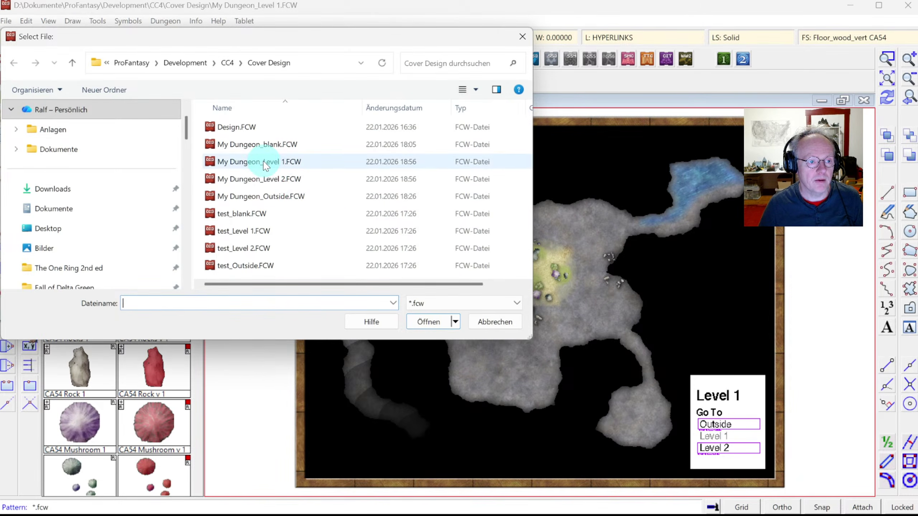
pyautogui.doubleClick(262, 178)
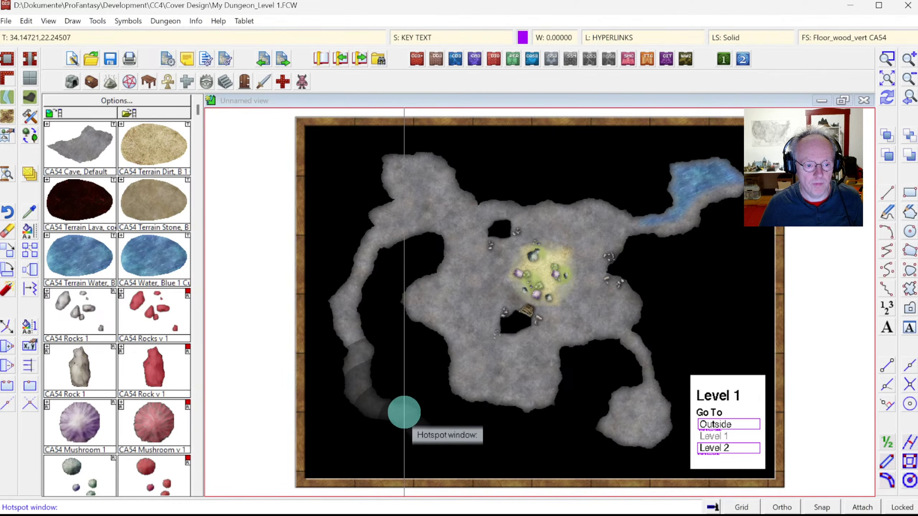
pyautogui.click(403, 413)
pyautogui.click(445, 446)
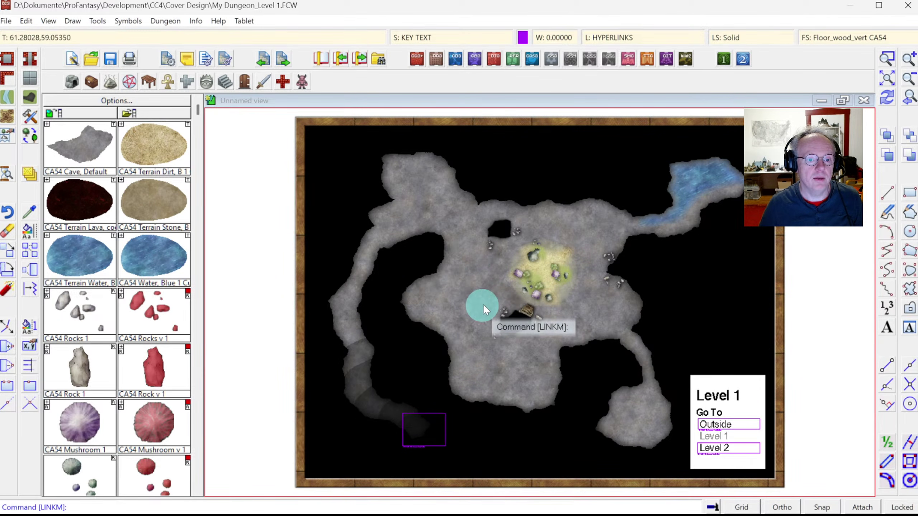
# Link the stairs beside the central pit to My Dungeon_Outside.FCW and follow the link, saving the changes to the Level 1 map.
pyautogui.click(447, 300)
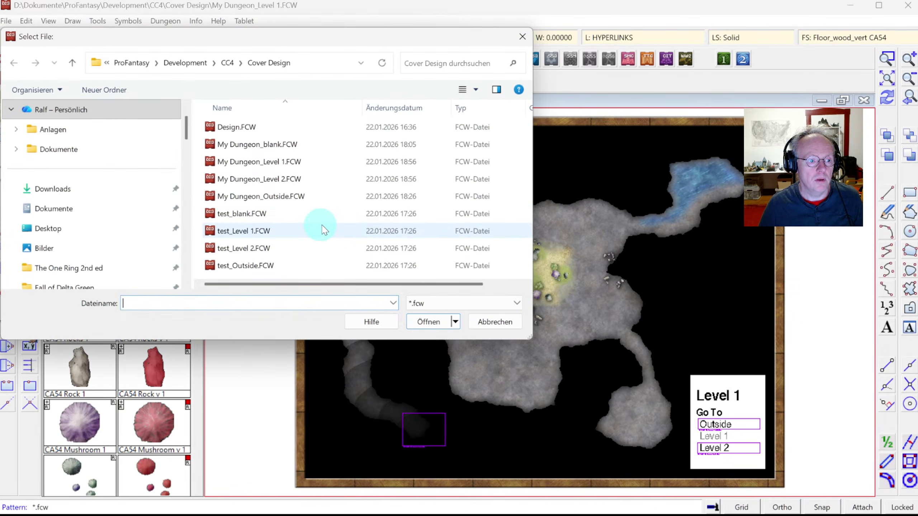
pyautogui.doubleClick(279, 198)
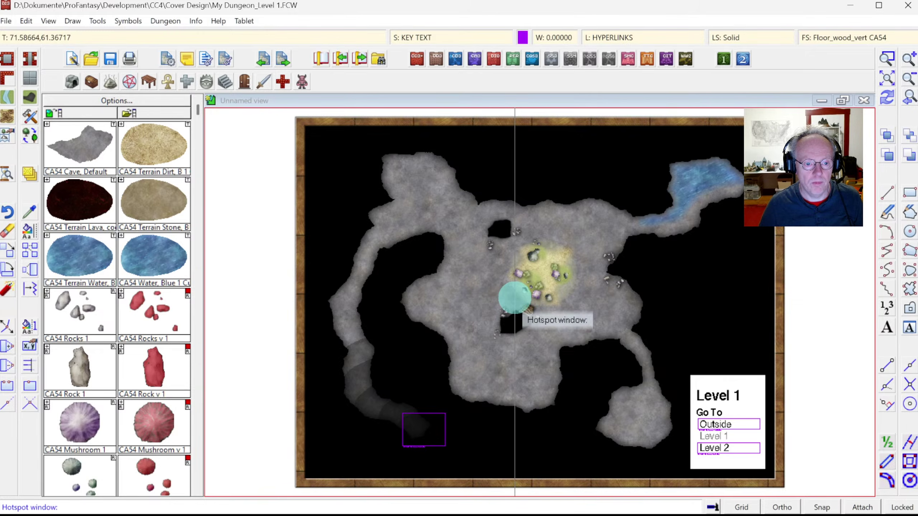
pyautogui.click(515, 299)
pyautogui.click(539, 318)
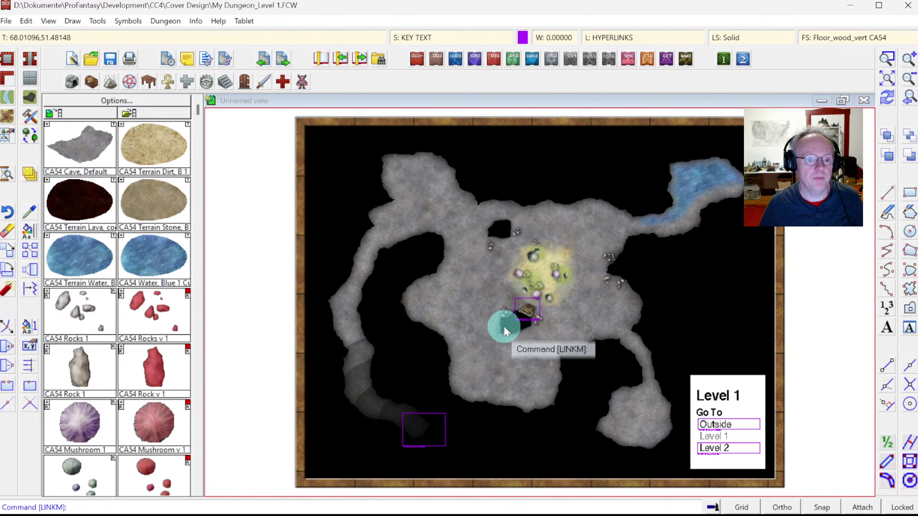
pyautogui.click(527, 314)
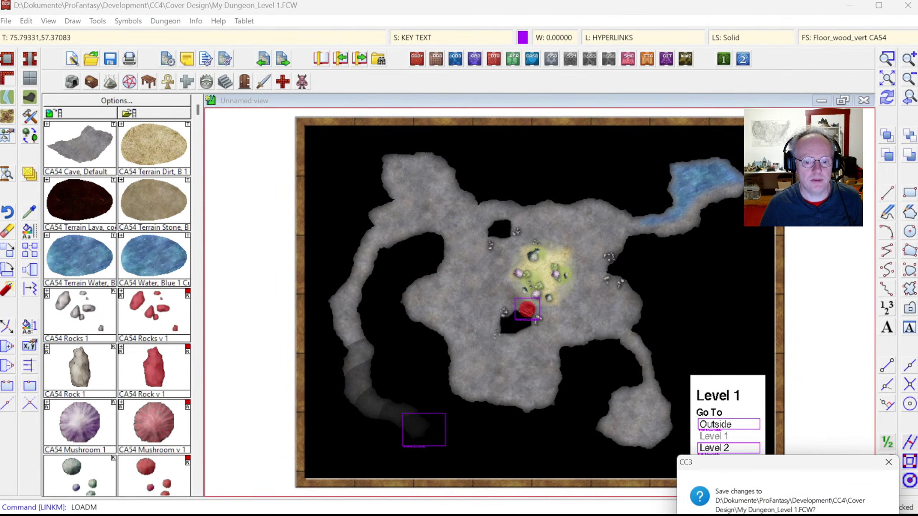
pyautogui.press('Return')
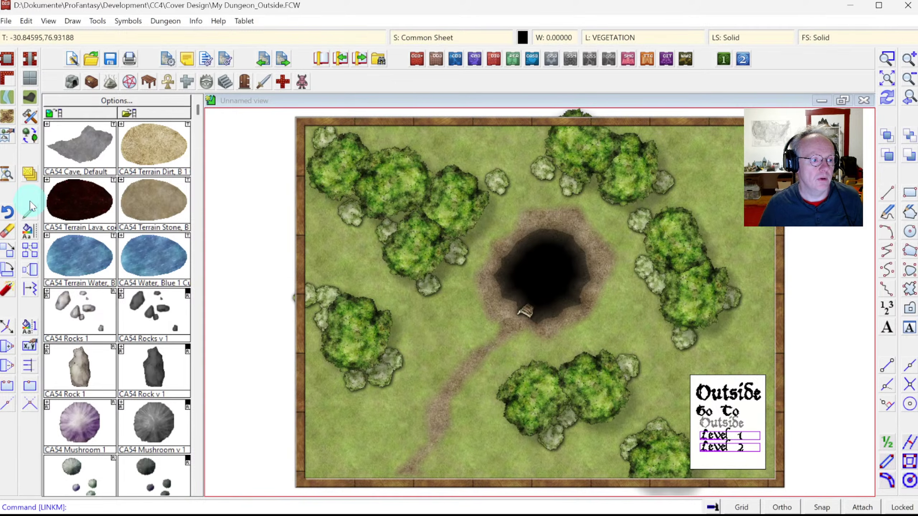
# Add Helvetica to the Outside map's fonts and apply it to the "Outside" title in the navigation key.
pyautogui.click(37, 230)
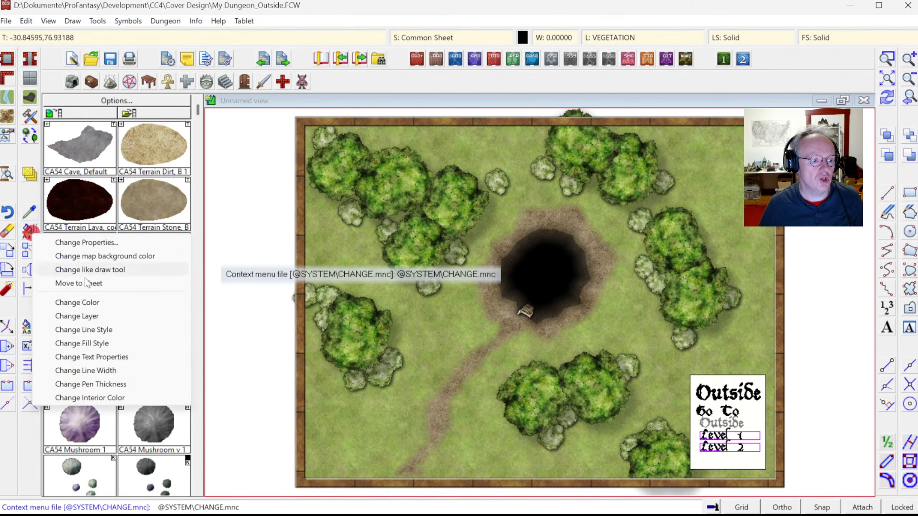
pyautogui.click(106, 356)
pyautogui.click(742, 347)
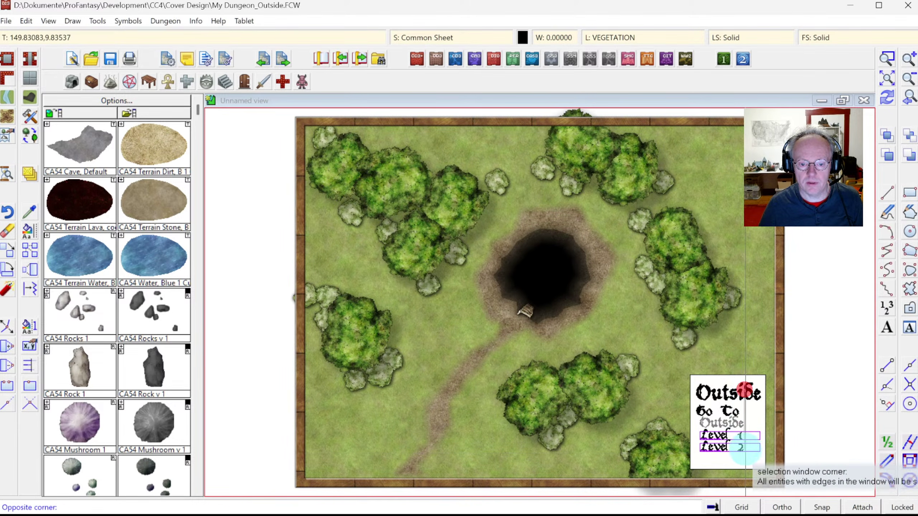
pyautogui.click(746, 452)
pyautogui.rightClick(713, 335)
pyautogui.click(741, 338)
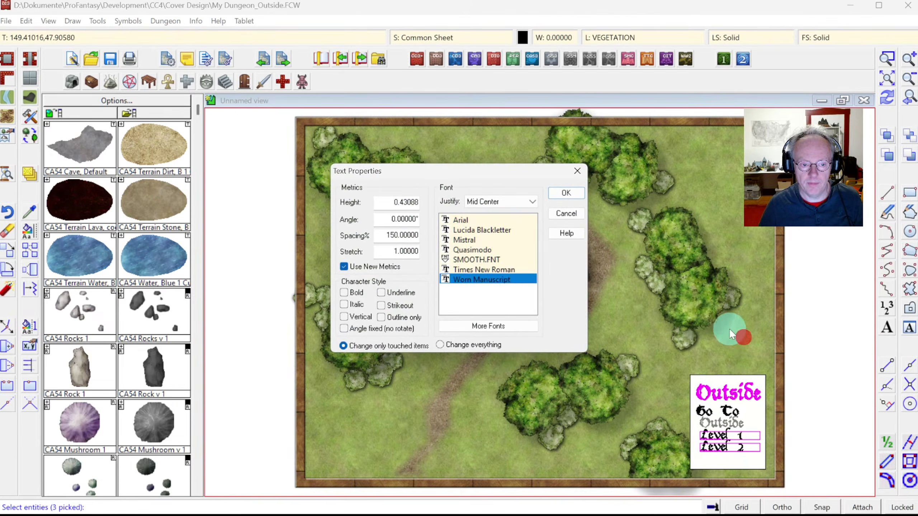
pyautogui.click(497, 324)
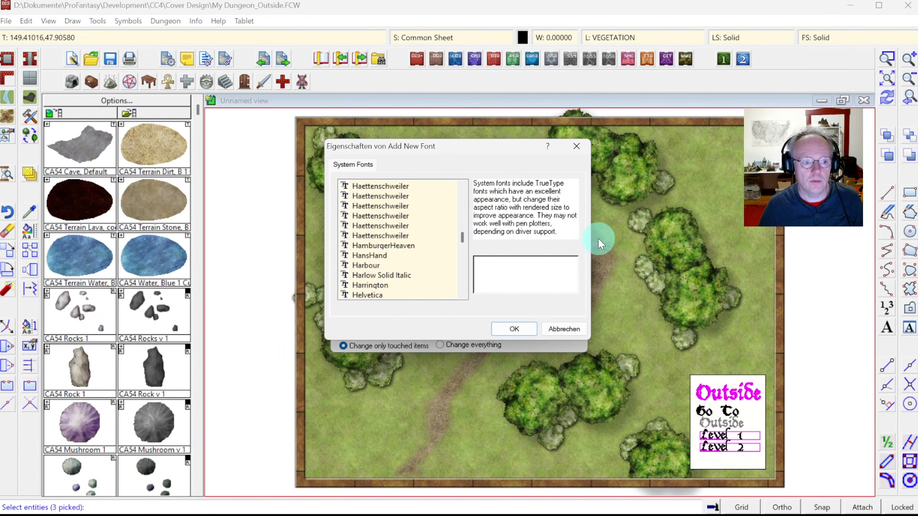
pyautogui.click(376, 293)
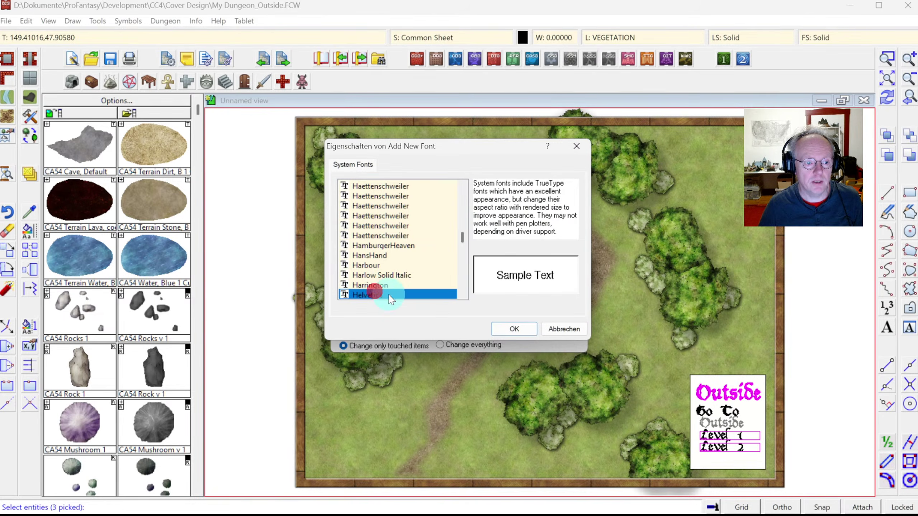
pyautogui.click(520, 329)
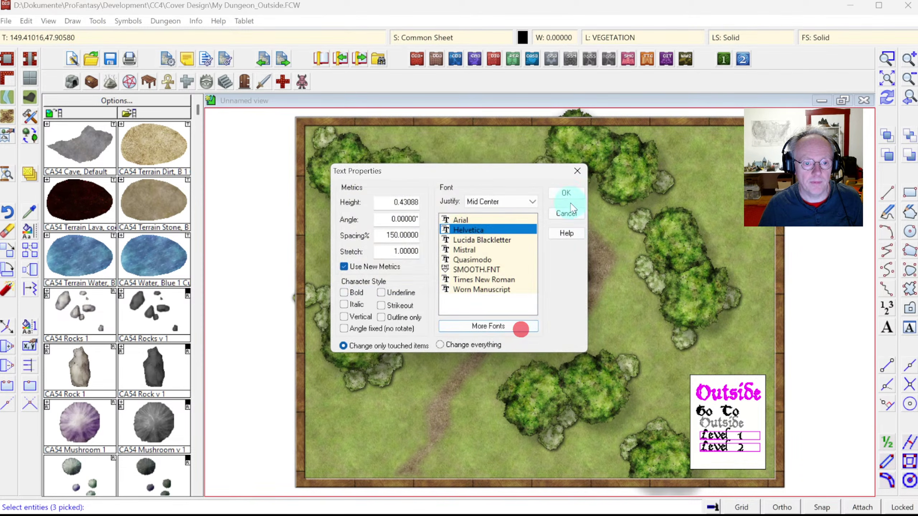
pyautogui.click(567, 194)
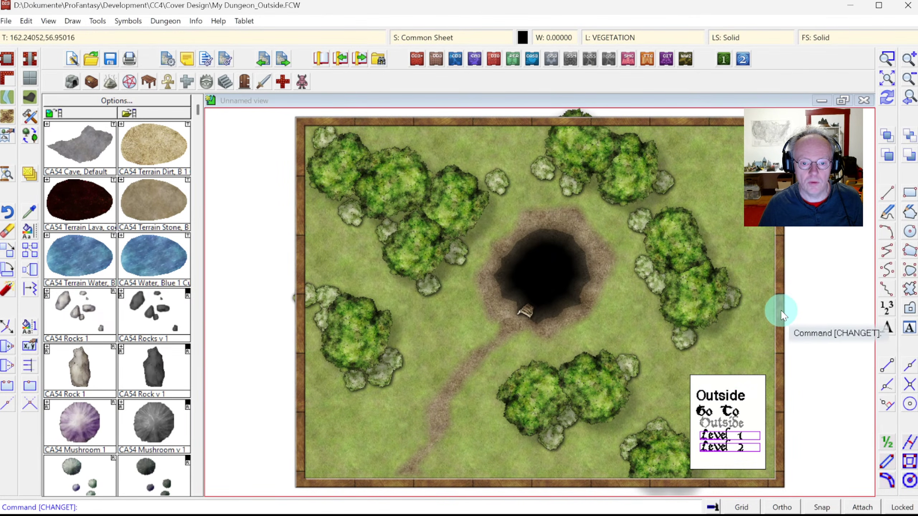
# Change the font of the navigation key's remaining text, the Go To heading and its entries, to Helvetica.
pyautogui.click(732, 462)
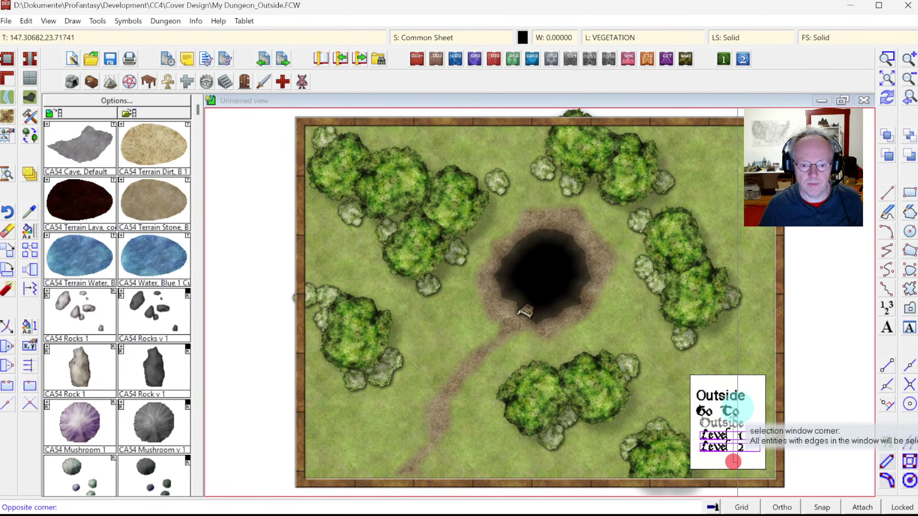
pyautogui.click(733, 398)
pyautogui.rightClick(747, 327)
pyautogui.click(747, 328)
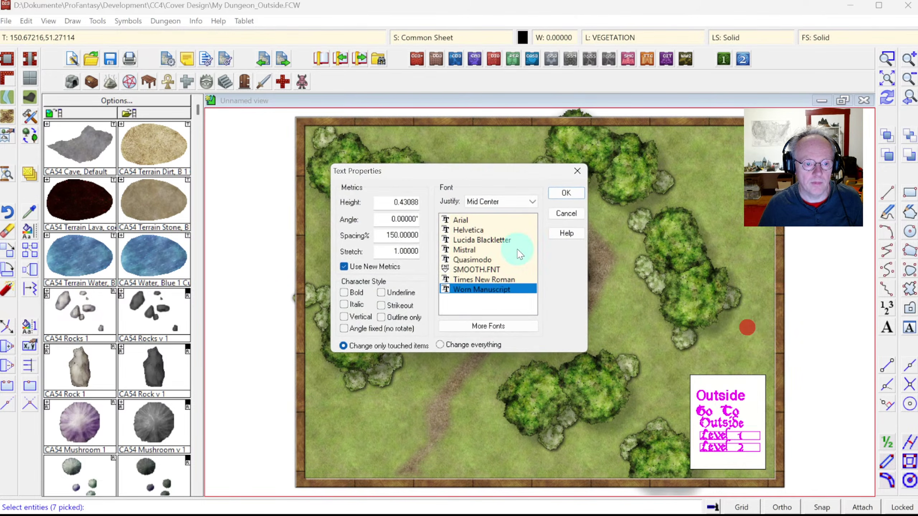
pyautogui.click(469, 230)
pyautogui.click(566, 193)
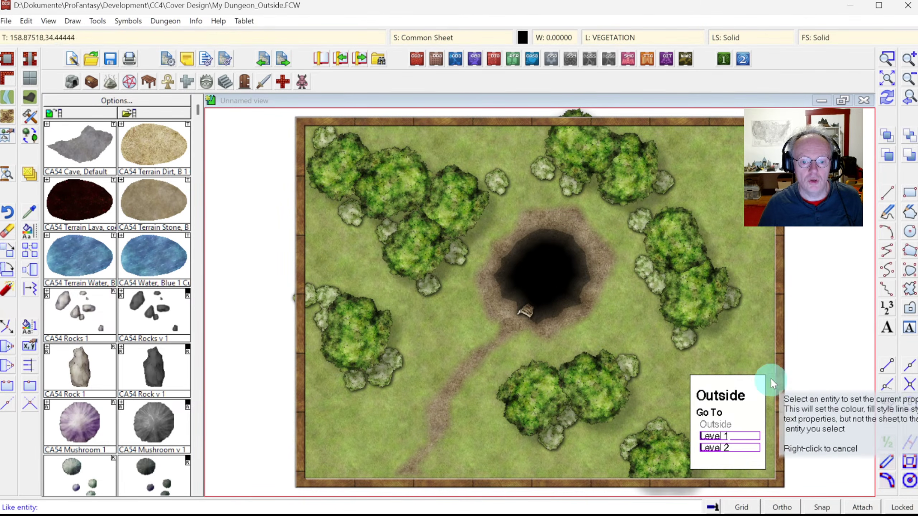
# Add a Drop Shadow to the Outside map's KEY TEXT sheet with X and Y offsets of .2 map units, opacity 30% and blur radius 0.
pyautogui.click(747, 437)
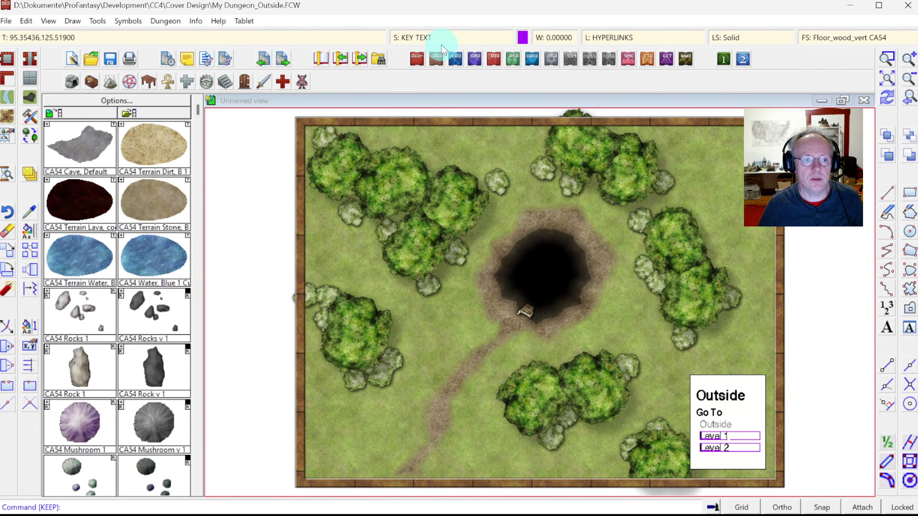
pyautogui.click(424, 36)
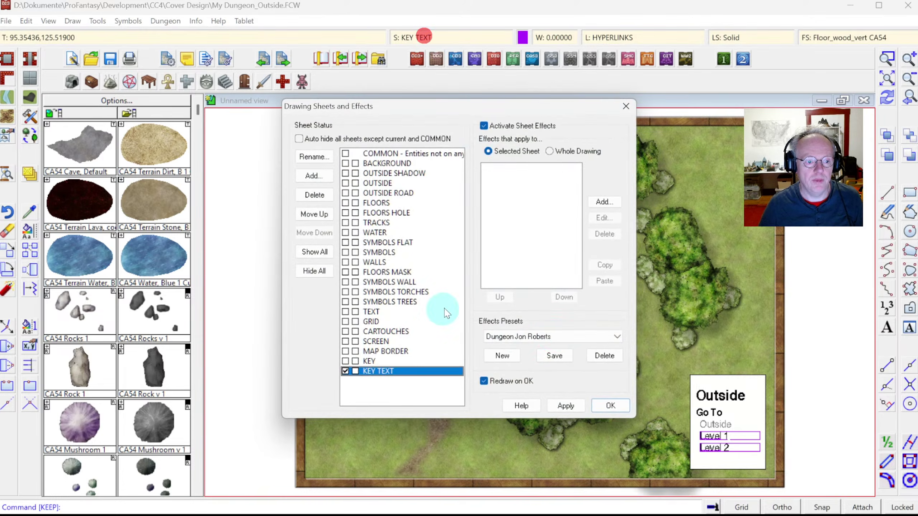
pyautogui.click(605, 202)
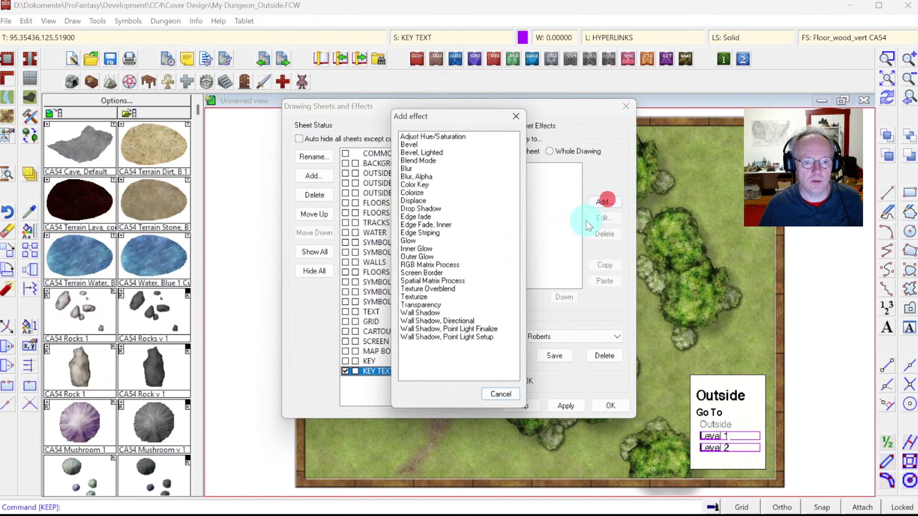
pyautogui.doubleClick(422, 209)
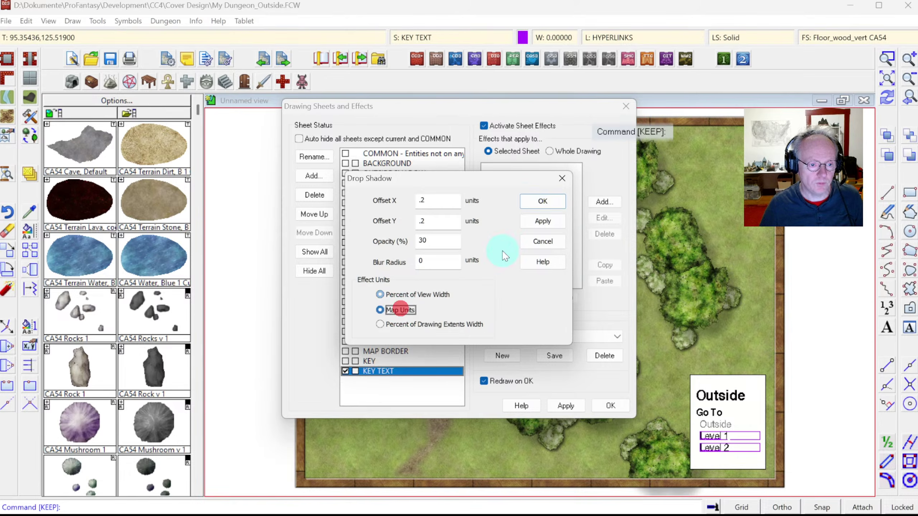
pyautogui.click(523, 202)
pyautogui.click(595, 402)
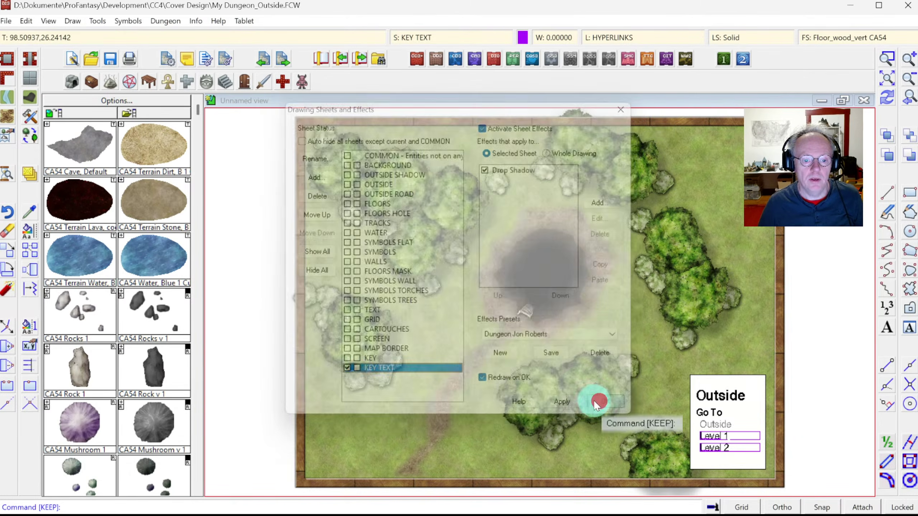
# Add a map hyperlink to My Dungeon_Level 1.FCW around the stairs at the edge of the pit on the Outside map.
pyautogui.click(97, 21)
pyautogui.click(131, 103)
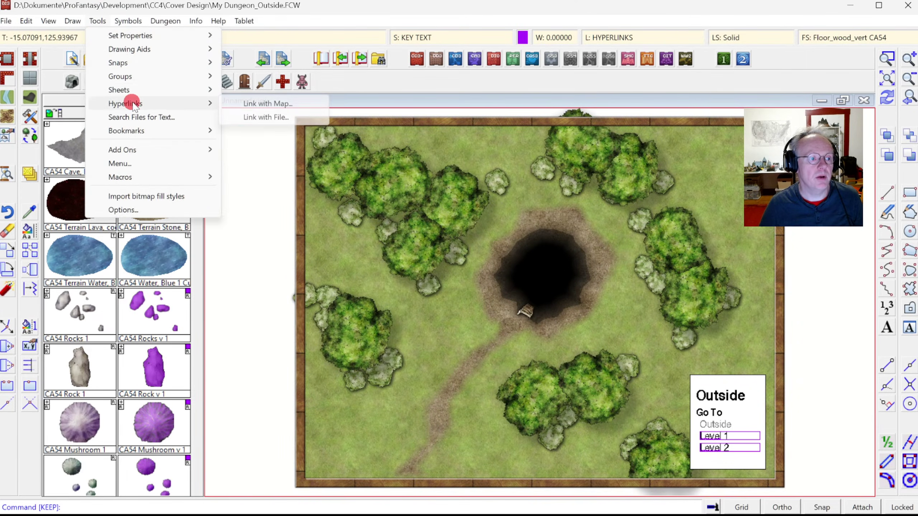
pyautogui.click(266, 117)
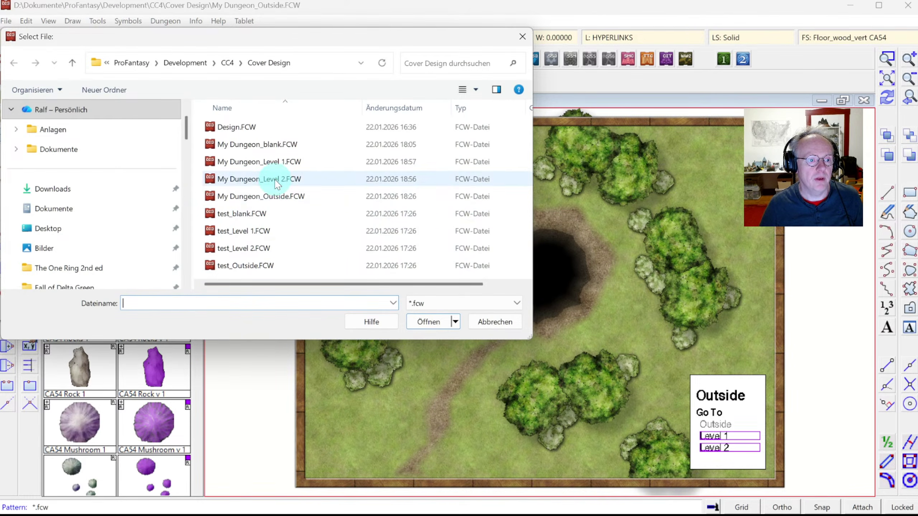
pyautogui.click(269, 163)
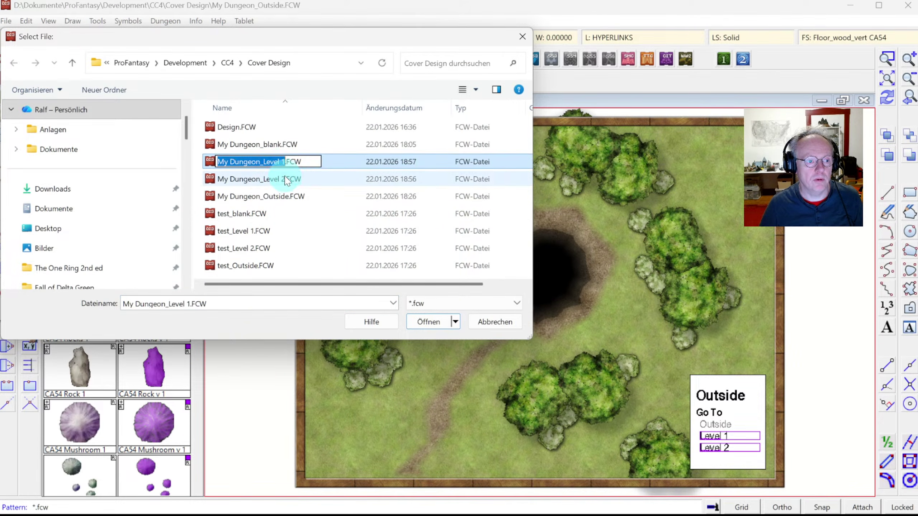
pyautogui.doubleClick(281, 163)
pyautogui.click(513, 295)
pyautogui.click(538, 321)
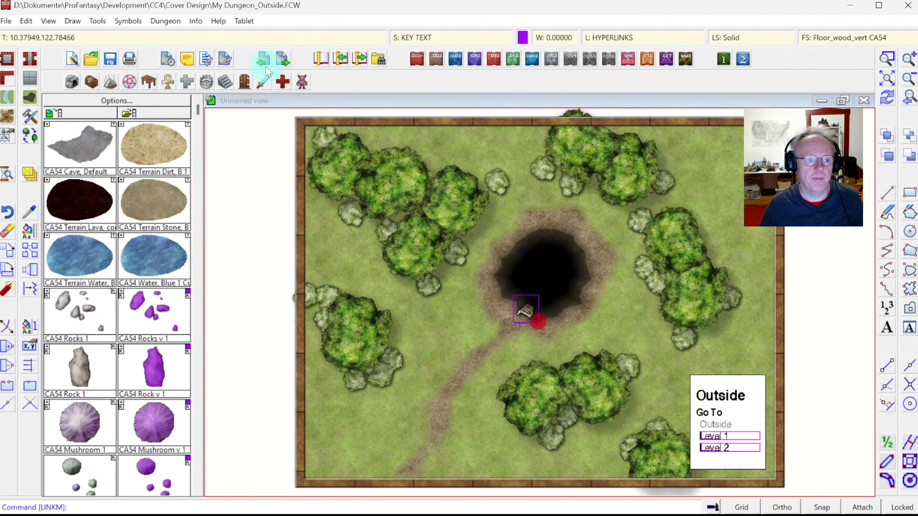
# Hide the hyperlink outlines and follow the stairs link from the Outside map to Level 1, saving the changes to the Outside map.
pyautogui.click(50, 20)
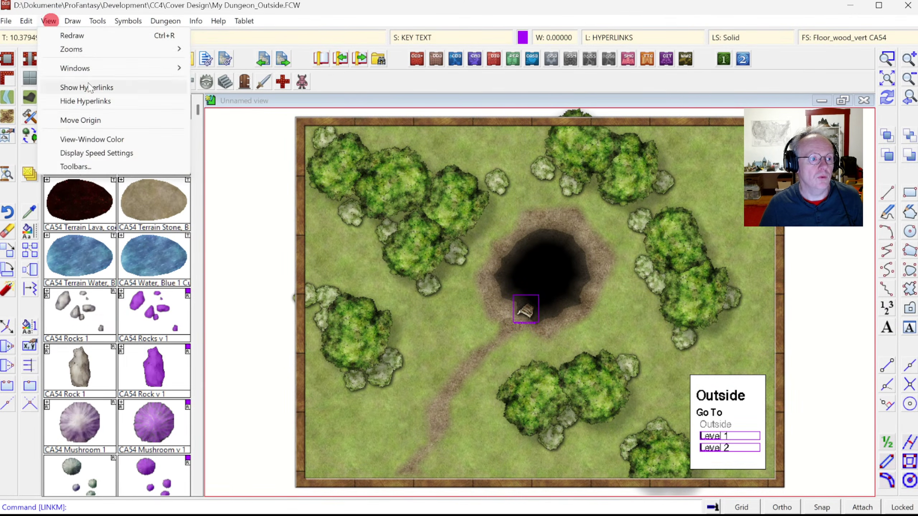
pyautogui.click(87, 99)
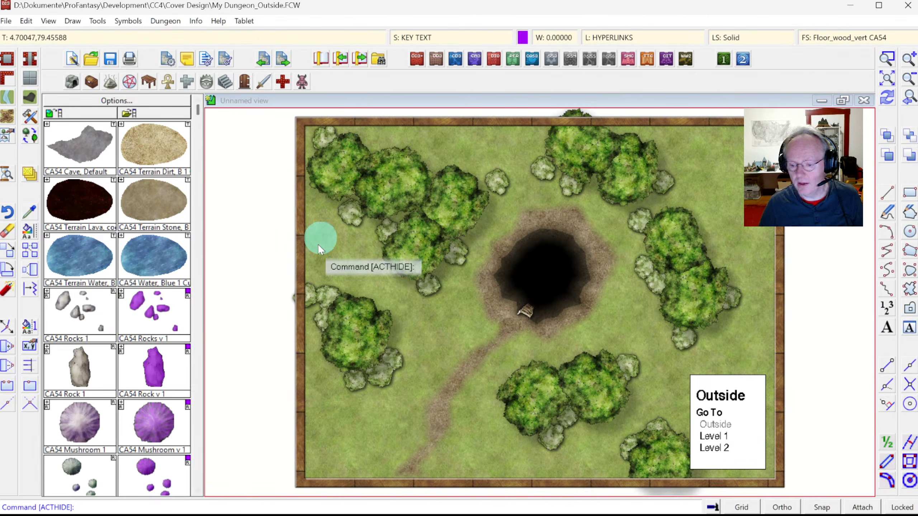
pyautogui.click(529, 316)
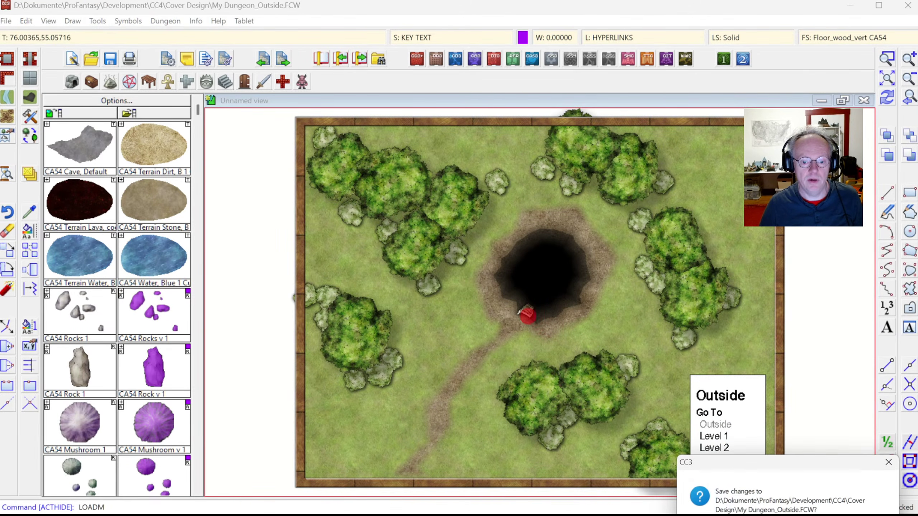
pyautogui.click(753, 515)
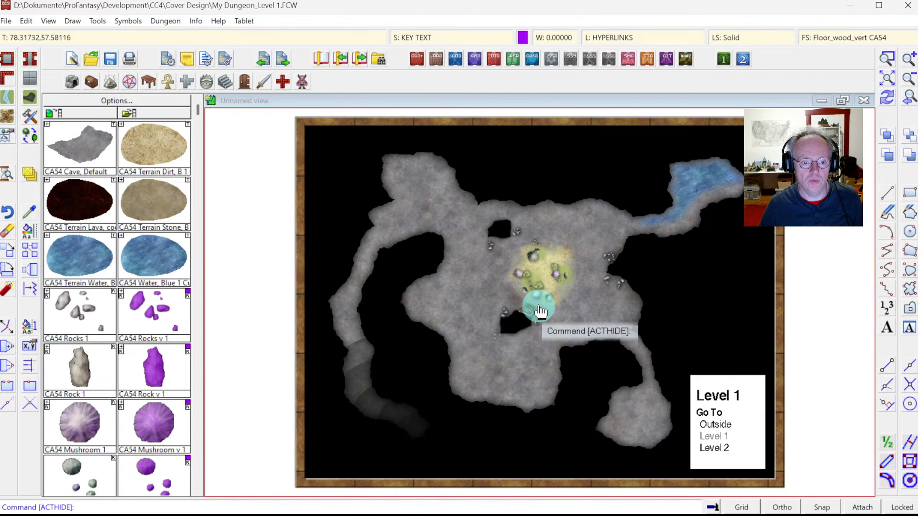
# Test the tunnel link from Level 1 to Level 2 and the navigation key links between the Outside, Level 1 and Level 2 maps.
pyautogui.click(422, 432)
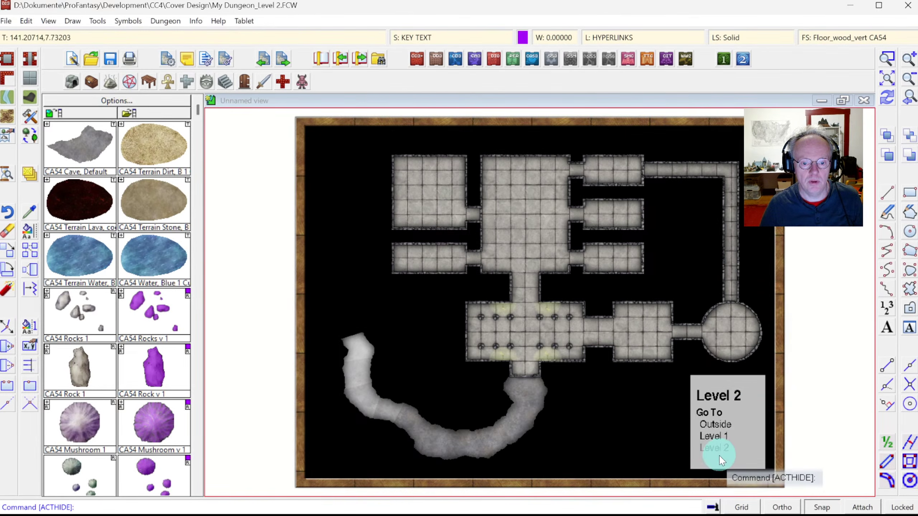
pyautogui.click(716, 436)
pyautogui.click(715, 425)
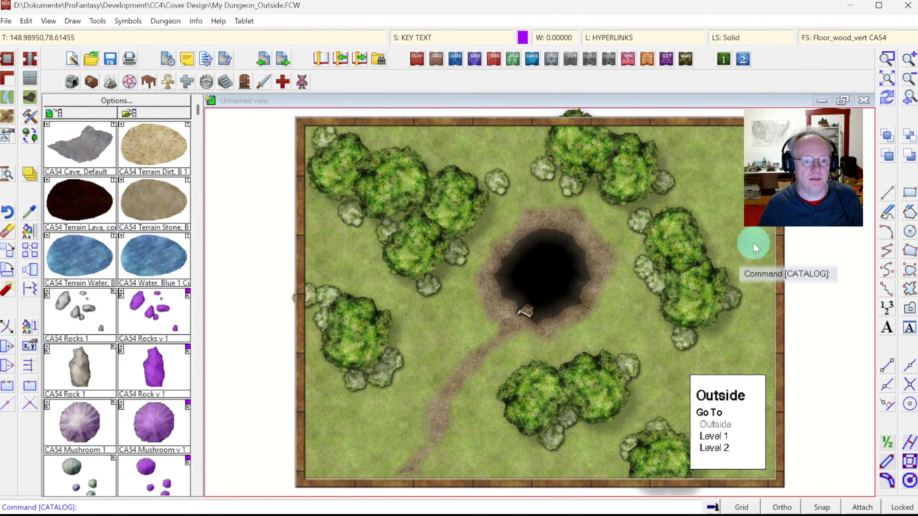
pyautogui.click(706, 436)
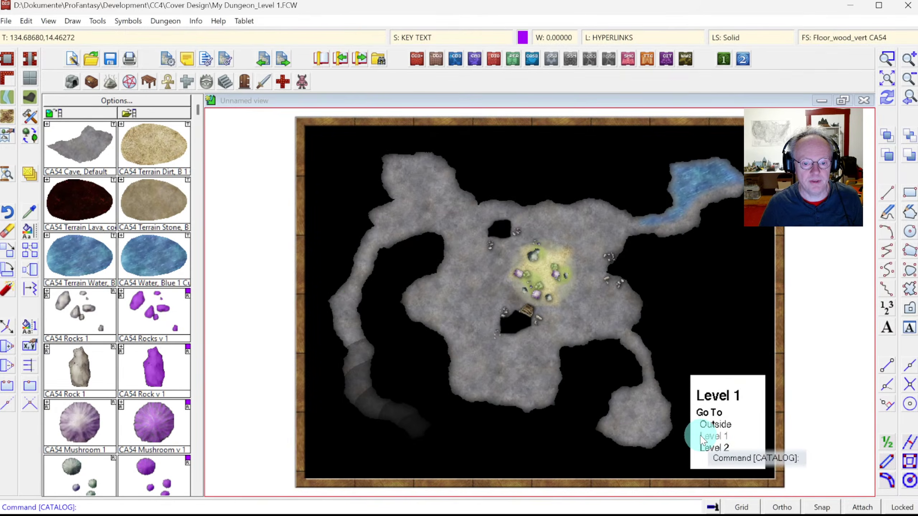
pyautogui.click(712, 450)
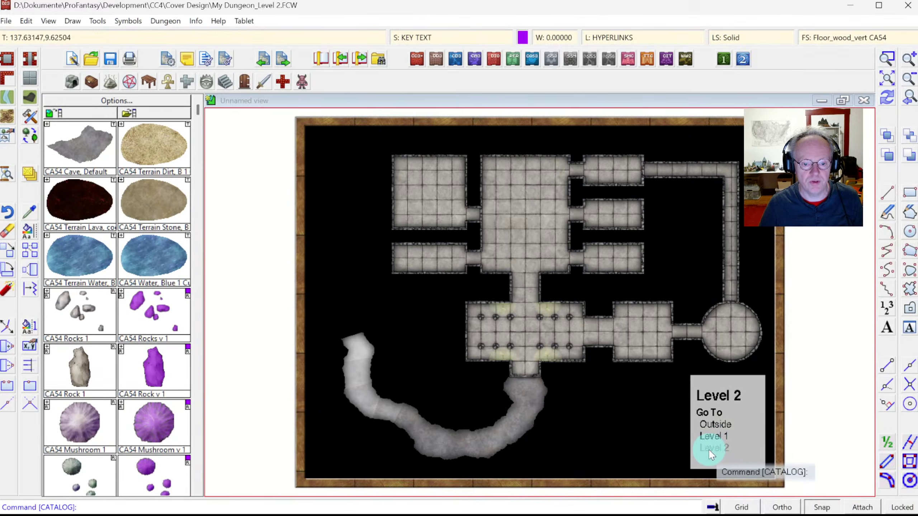
pyautogui.click(712, 436)
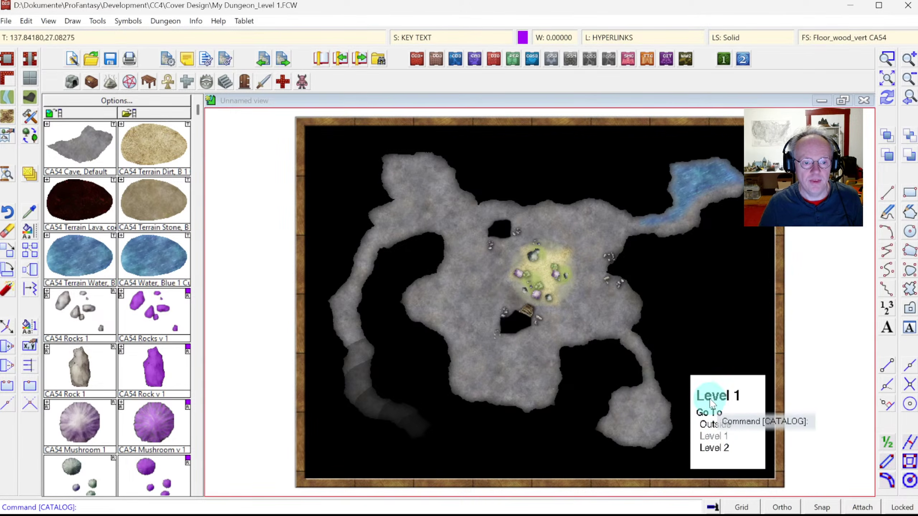